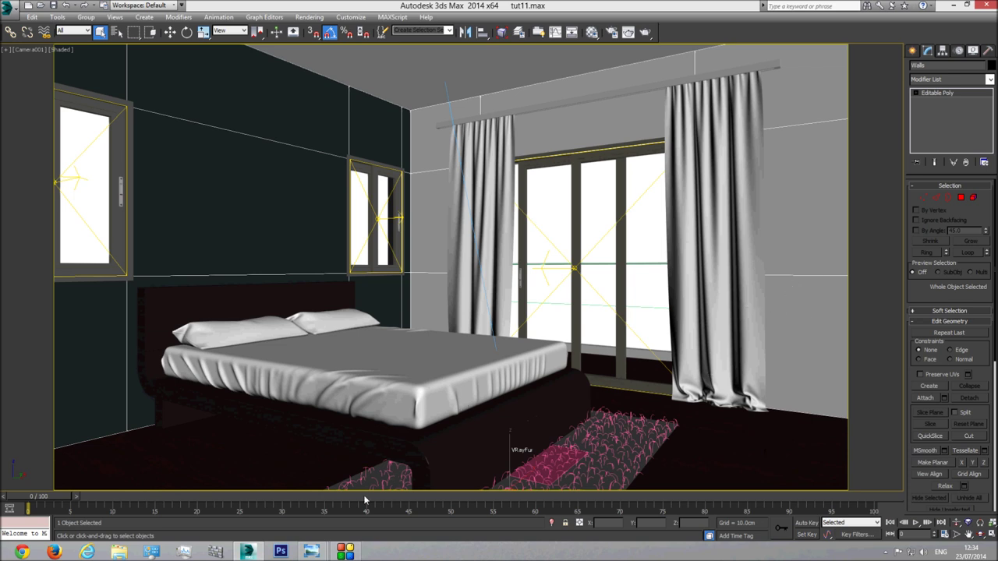
# Inspect the reference bed photo, zooming in on the red throw
pyautogui.click(389, 479)
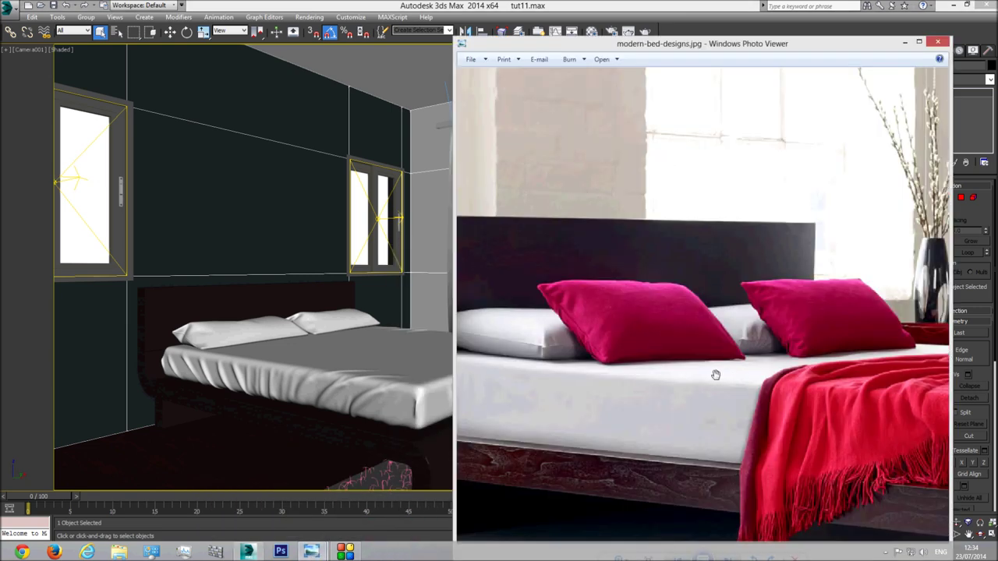
pyautogui.scroll(2, 686, 301)
pyautogui.scroll(-2, 686, 301)
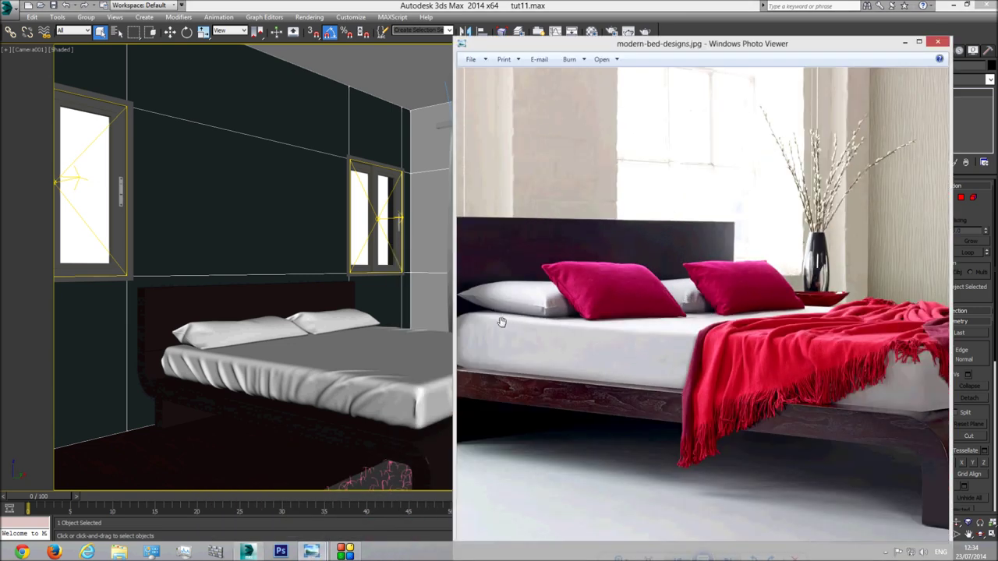
pyautogui.scroll(2, 670, 304)
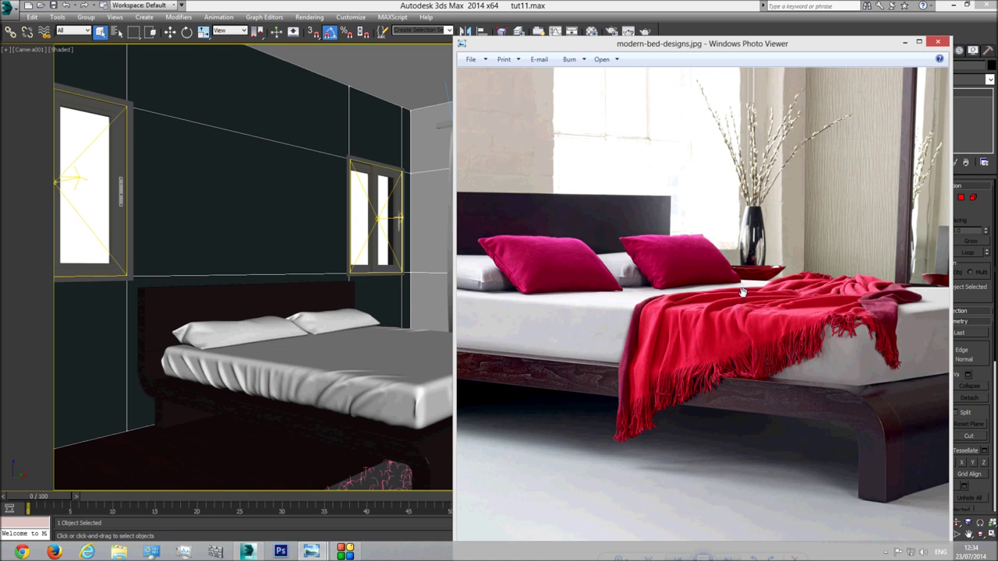
pyautogui.moveTo(734, 320); pyautogui.dragTo(669, 333)
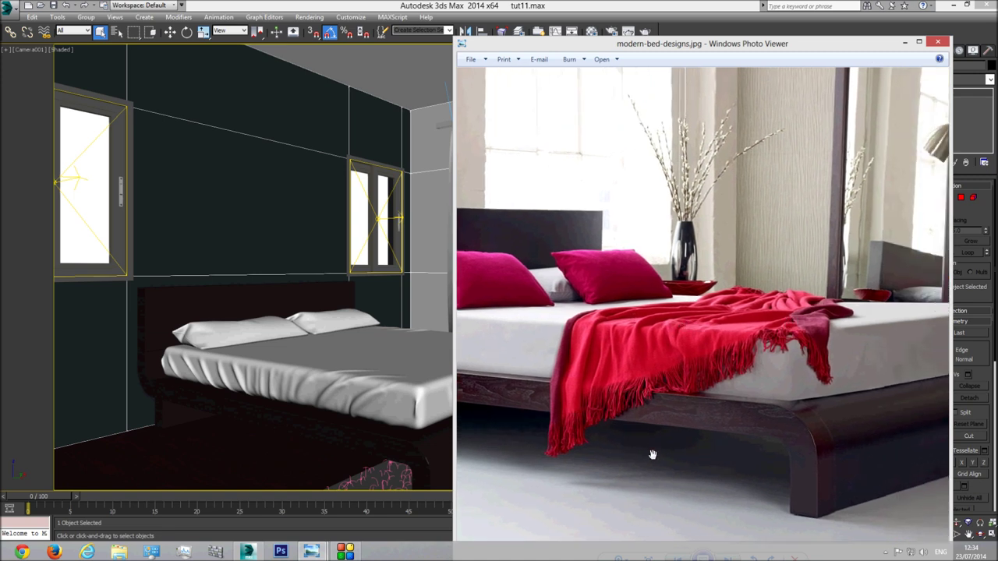
pyautogui.press('Left')
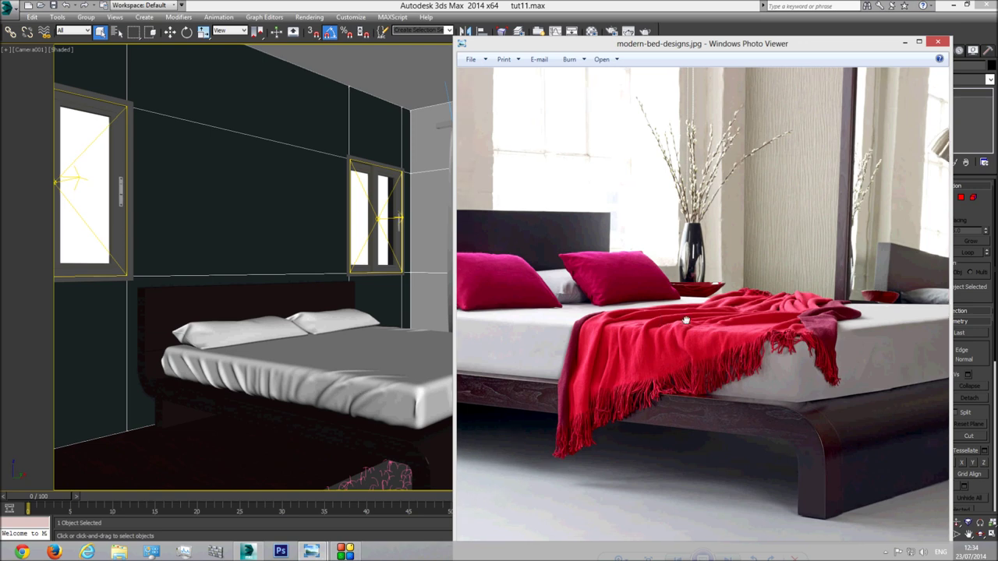
pyautogui.click(407, 4)
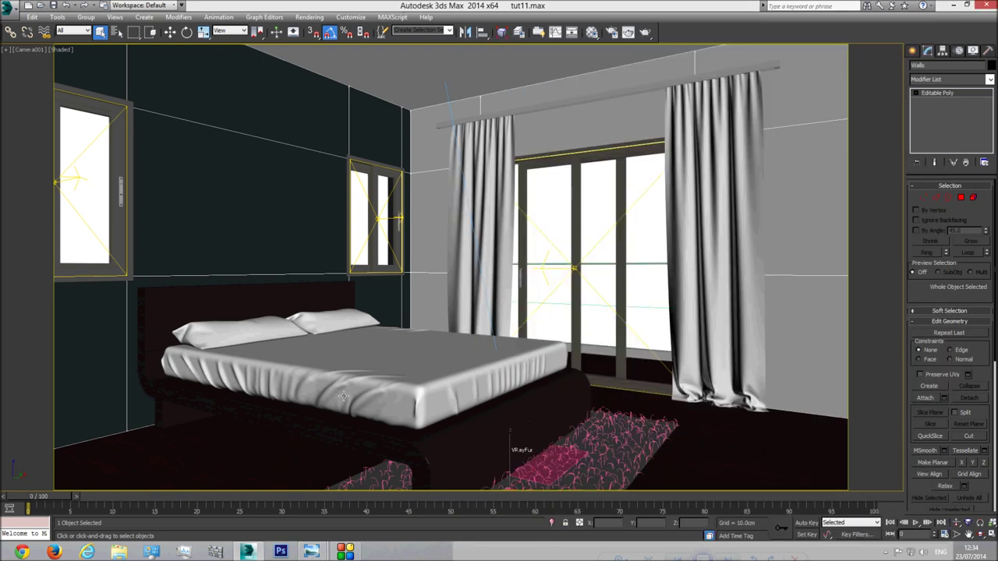
# Bring back the rend.jpg render and place its window beside the scene
pyautogui.moveTo(311, 552)
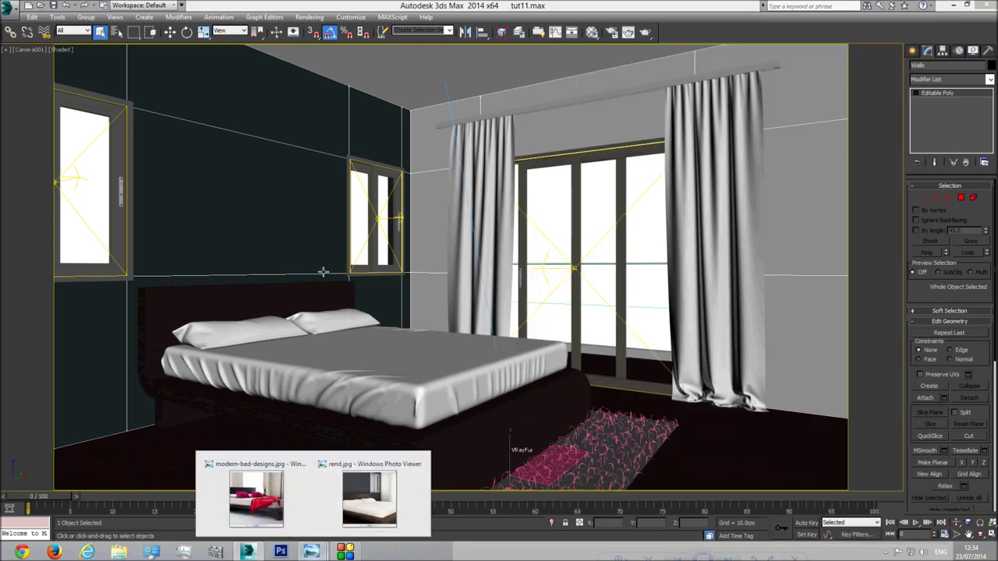
pyautogui.click(371, 499)
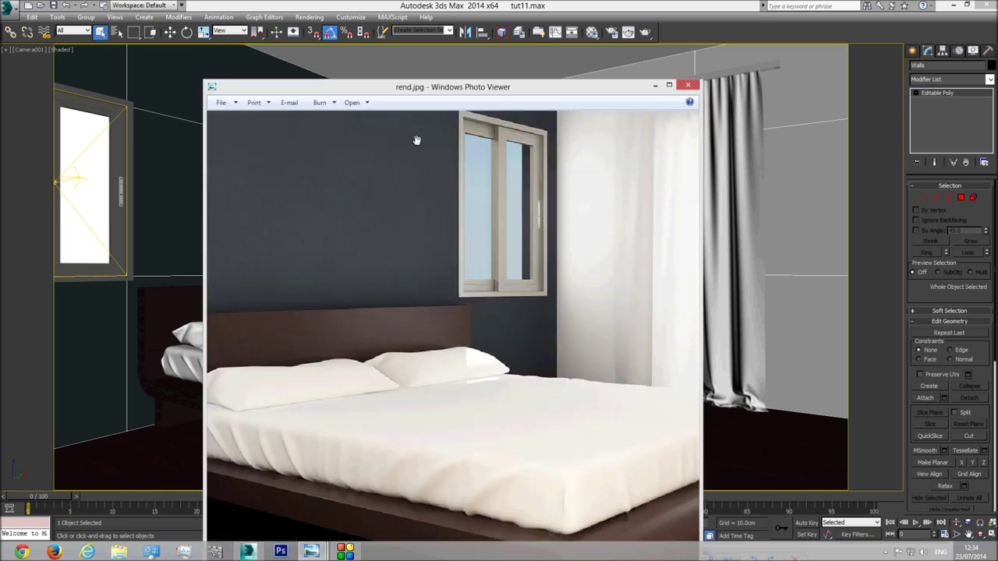
pyautogui.moveTo(441, 88); pyautogui.dragTo(660, 43)
pyautogui.scroll(-3, 728, 405)
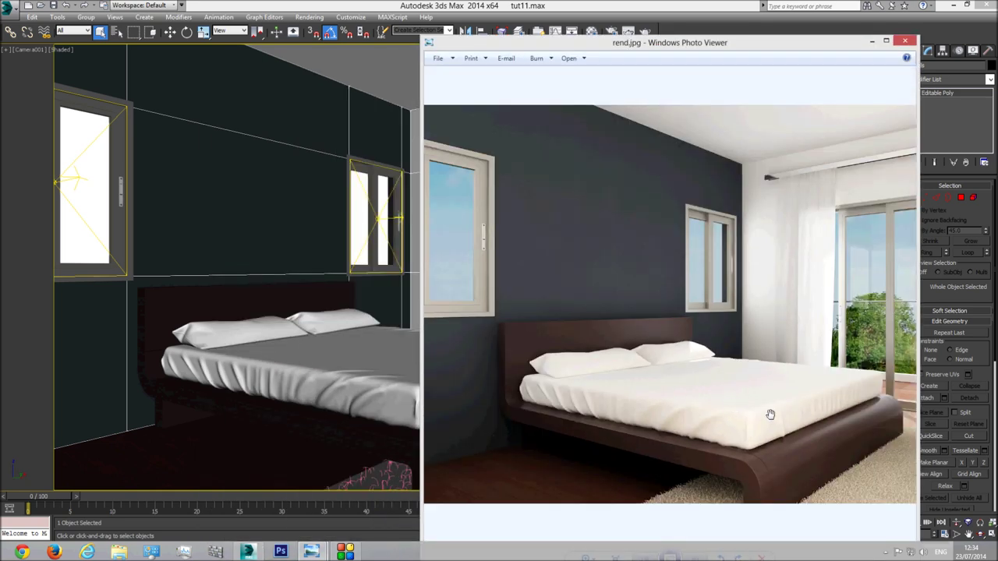
pyautogui.scroll(2, 705, 406)
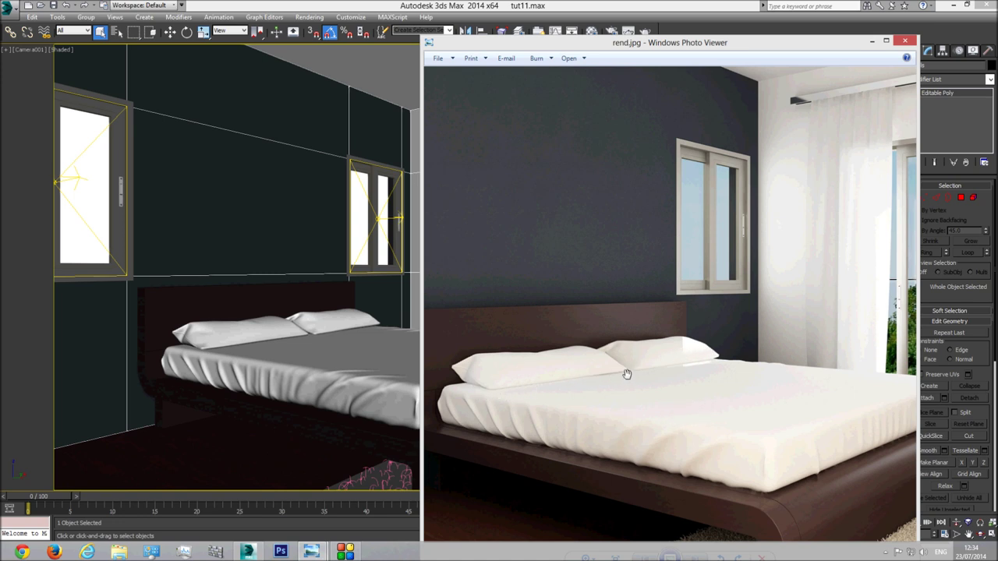
# Pan the render across bed, balcony door and window, then open the Material Editor
pyautogui.moveTo(673, 407); pyautogui.dragTo(618, 379)
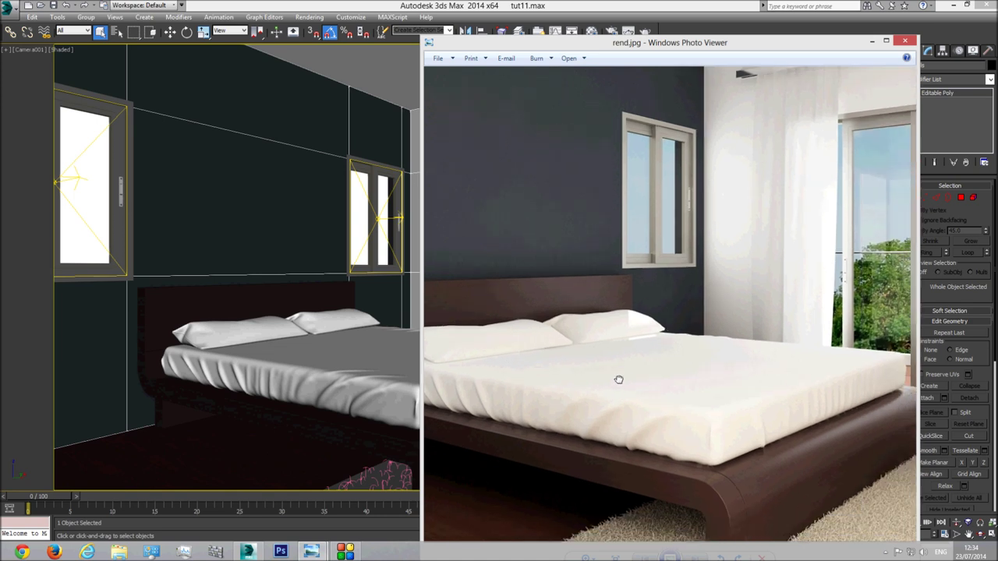
pyautogui.moveTo(695, 407); pyautogui.dragTo(614, 356)
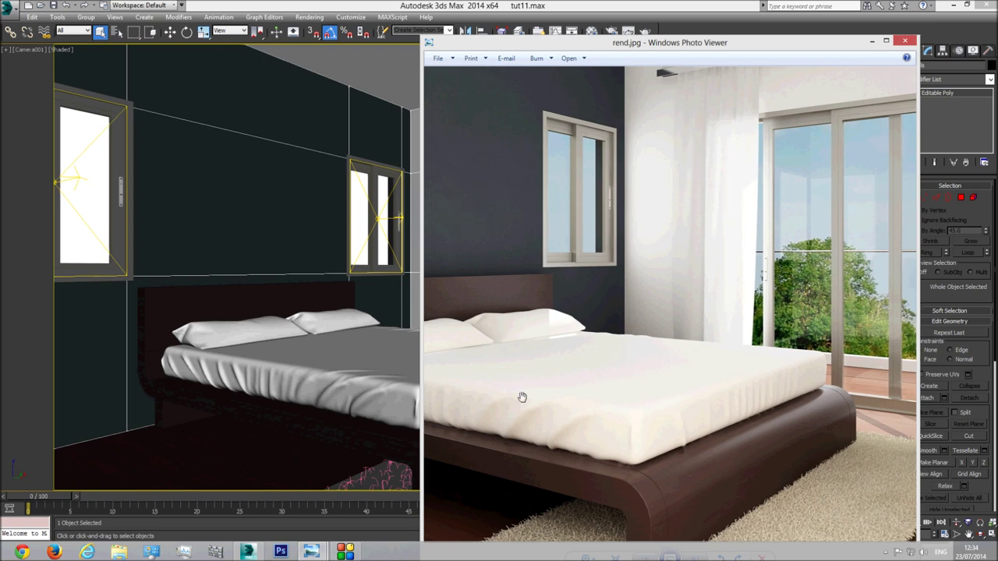
pyautogui.moveTo(519, 396); pyautogui.dragTo(660, 421)
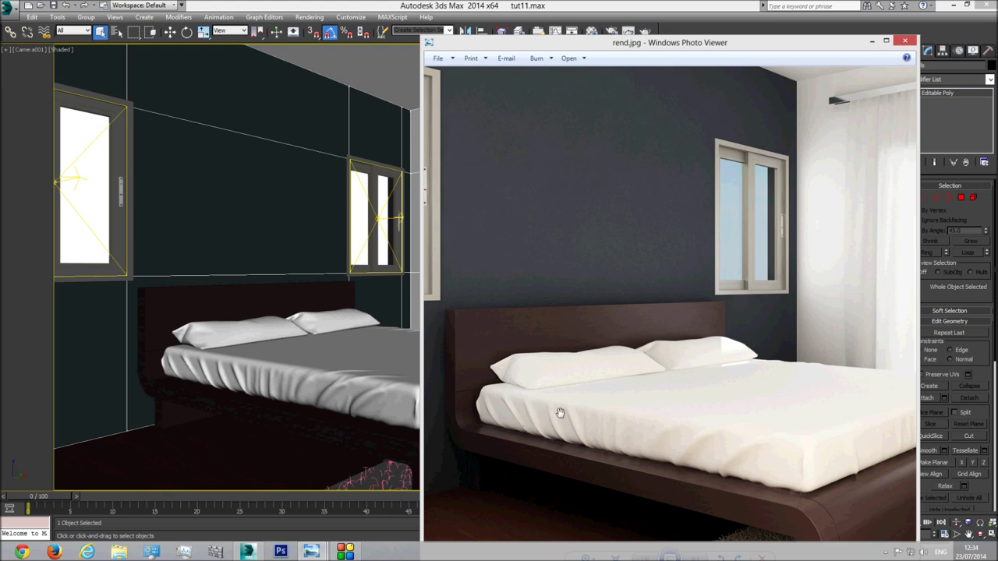
pyautogui.click(555, 6)
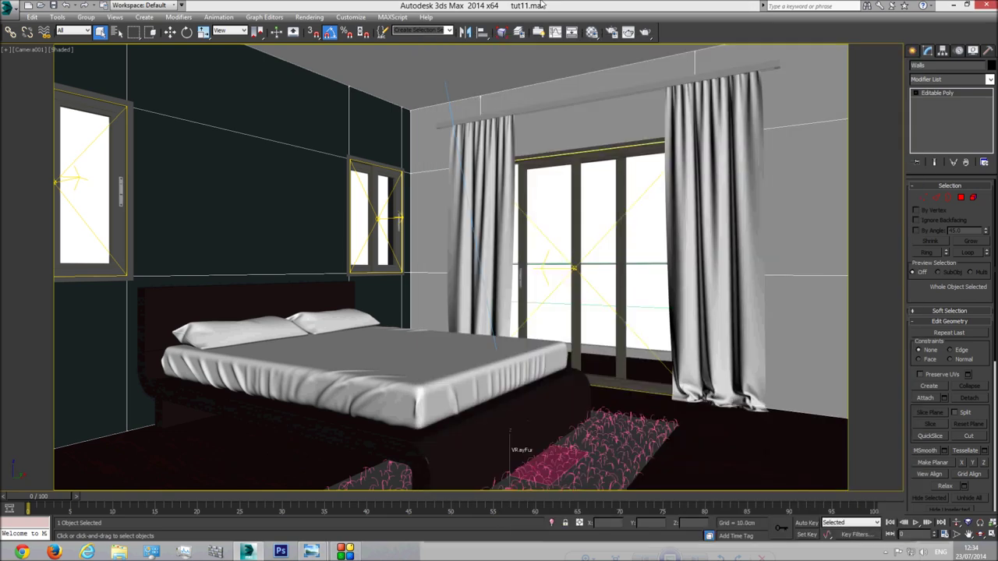
pyautogui.click(594, 33)
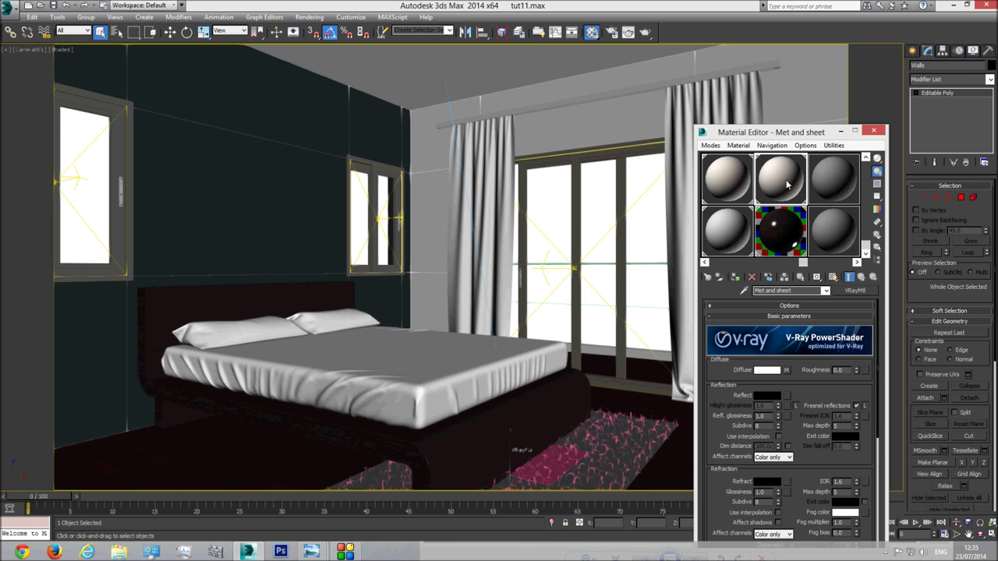
# Convert the pillow's Met and sheet to VRayBlendMtl, copying the original base into Coat 1
pyautogui.click(392, 377)
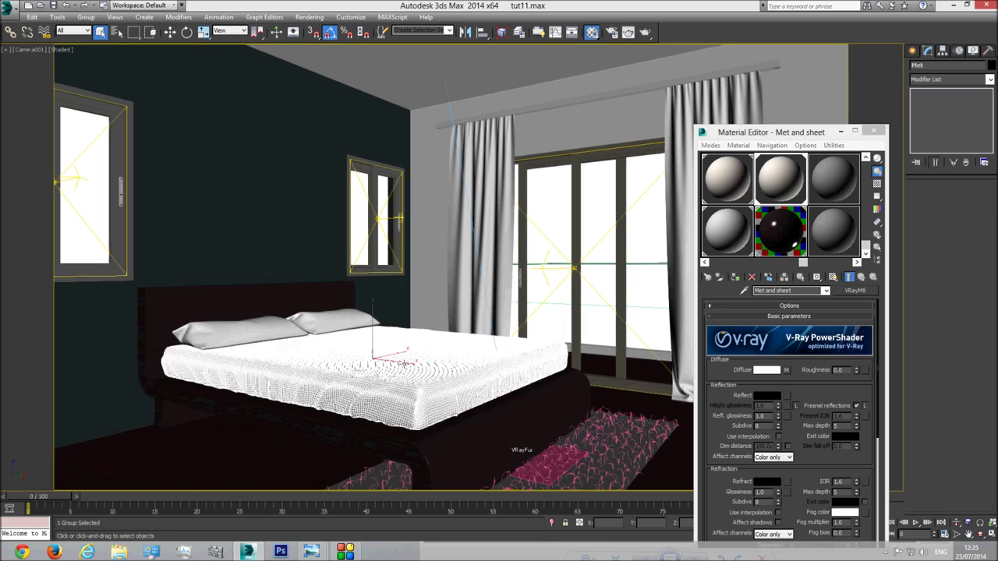
pyautogui.click(335, 322)
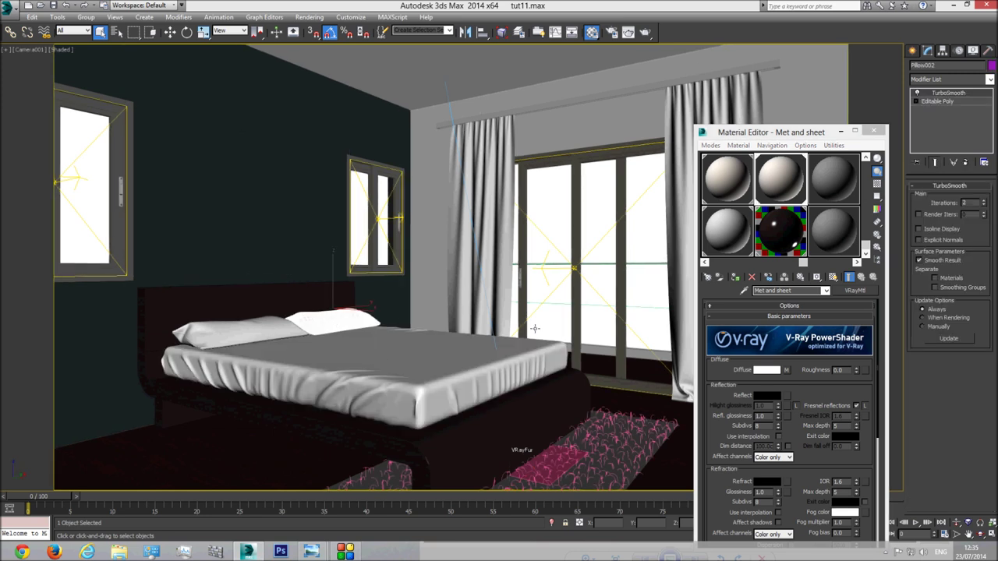
pyautogui.click(822, 257)
pyautogui.click(854, 290)
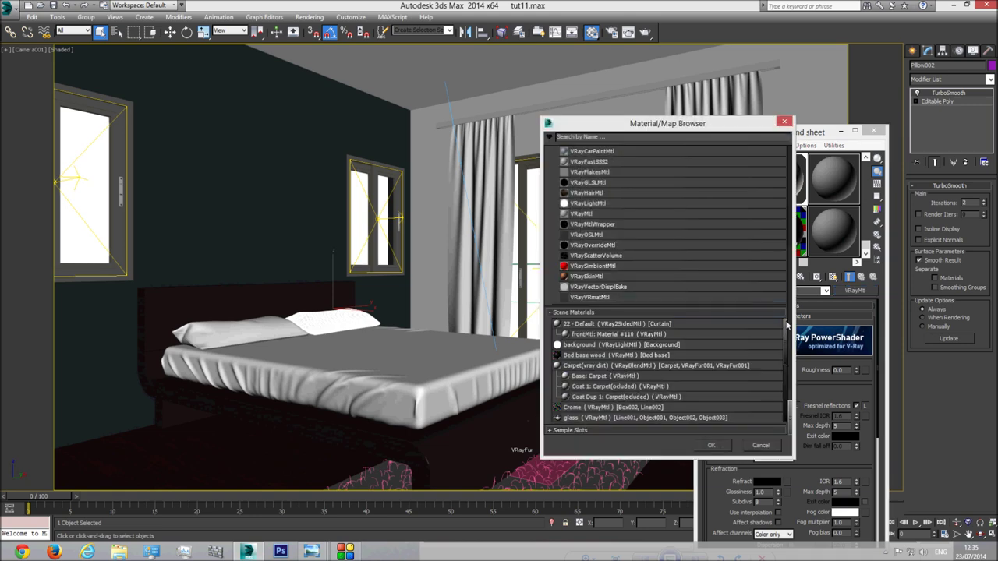
pyautogui.moveTo(791, 423); pyautogui.dragTo(791, 397)
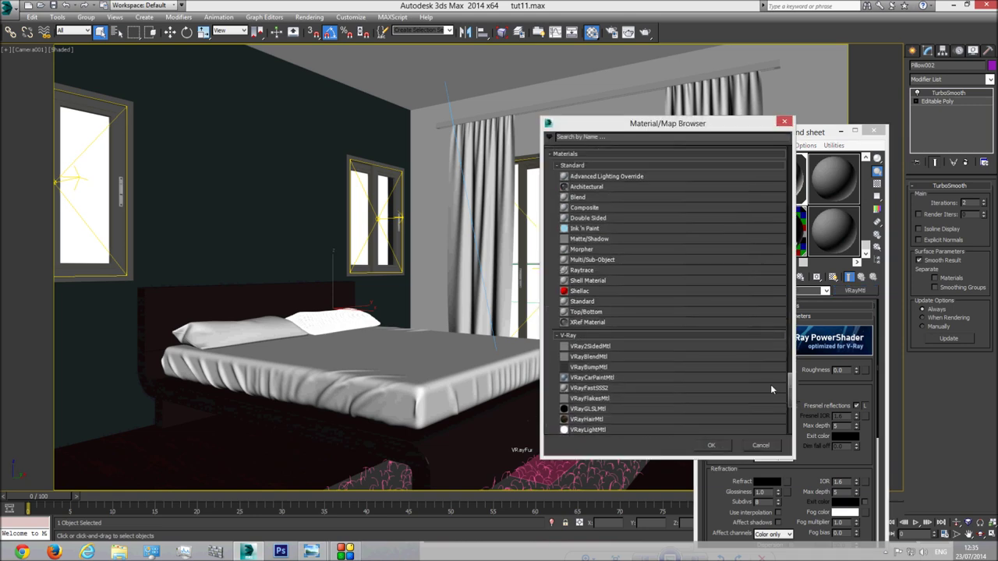
pyautogui.doubleClick(595, 358)
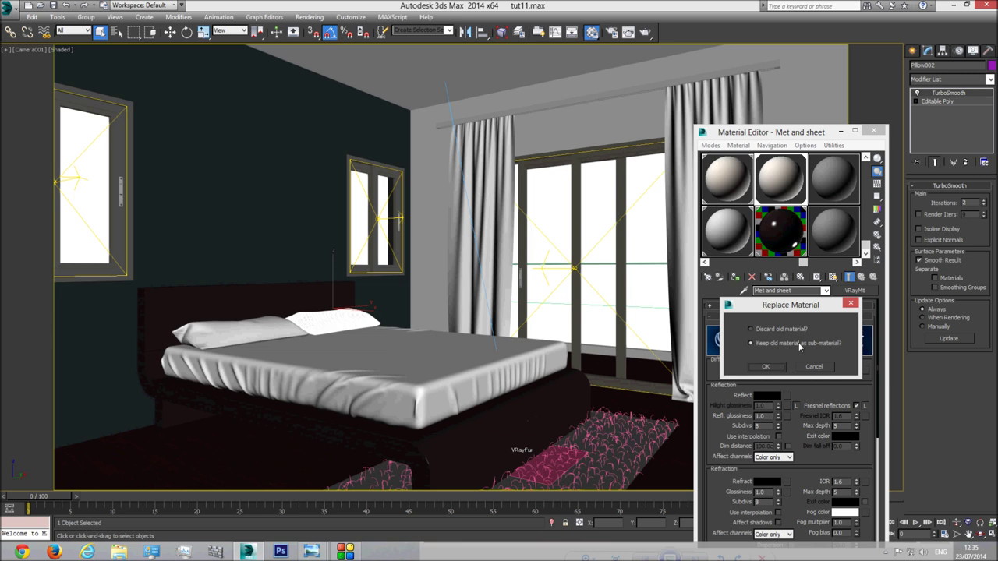
pyautogui.click(766, 367)
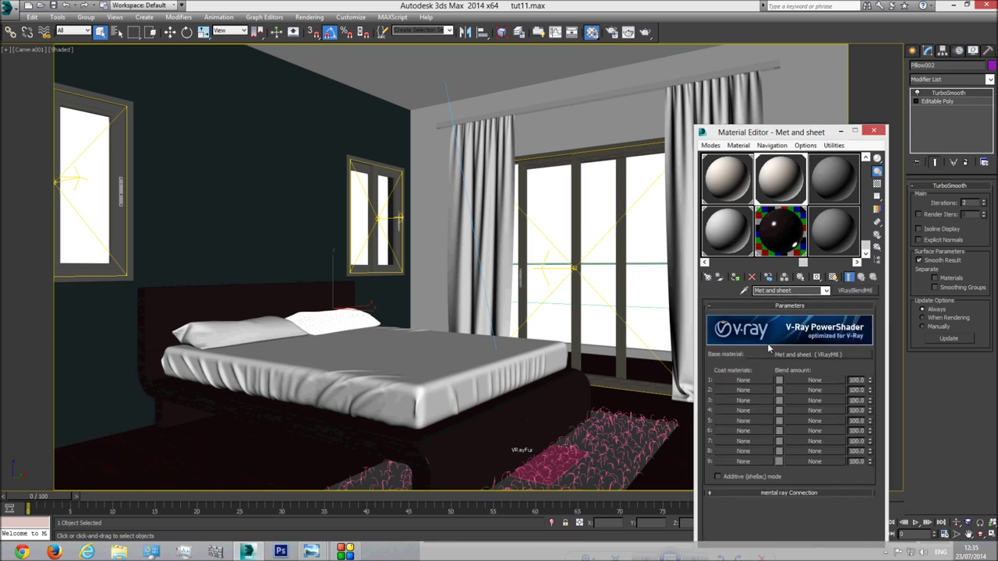
pyautogui.moveTo(795, 361); pyautogui.dragTo(747, 380)
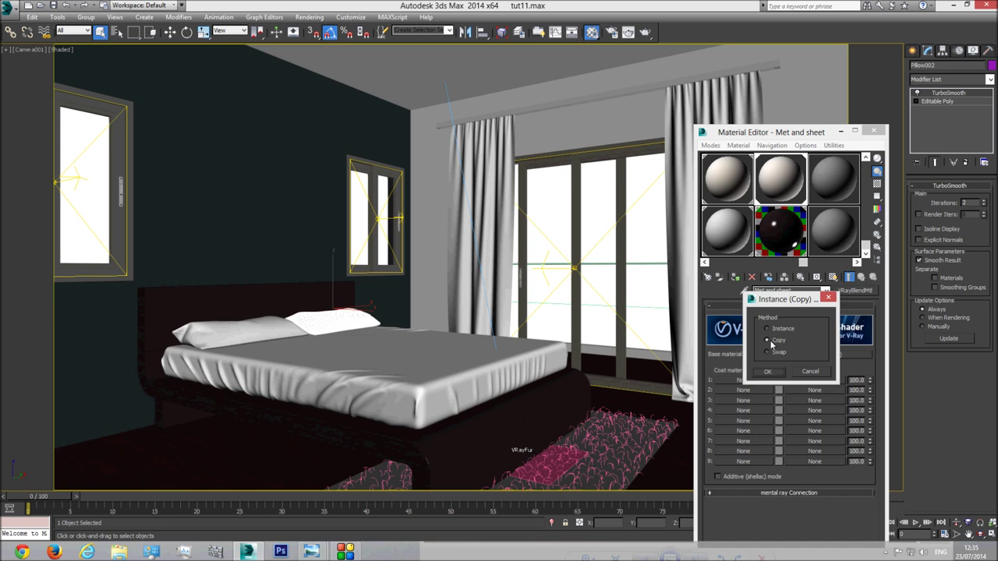
pyautogui.click(770, 372)
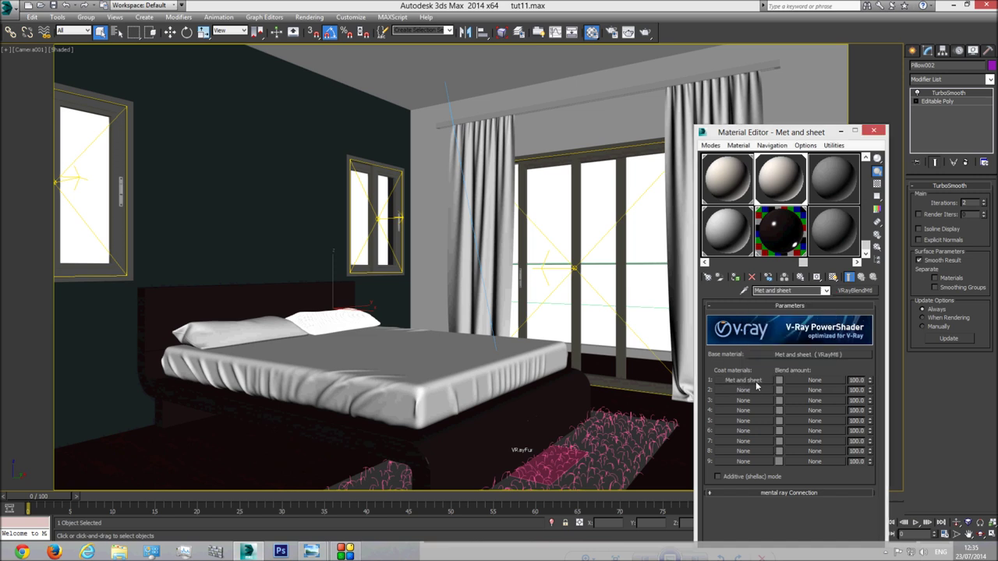
pyautogui.click(754, 380)
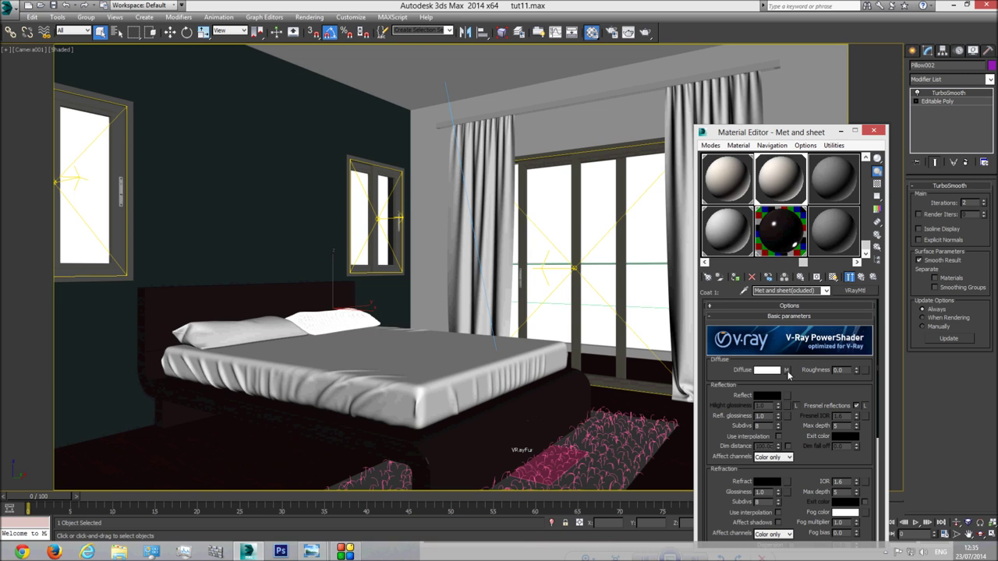
# Darken both Coat 1 diffuse falloff colours to value 157, a grey and a warm grey
pyautogui.click(786, 370)
pyautogui.click(721, 328)
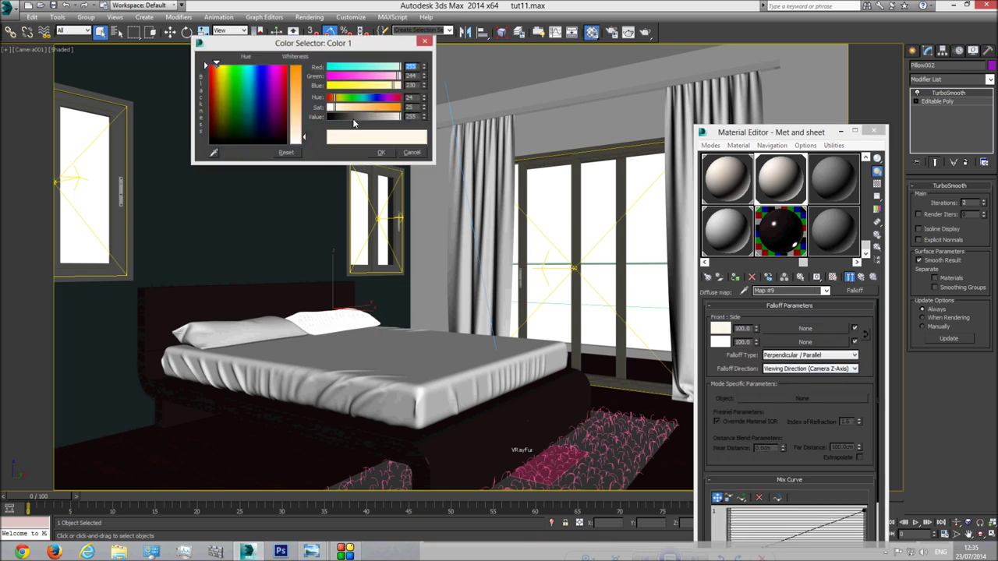
pyautogui.moveTo(399, 117); pyautogui.dragTo(373, 117)
pyautogui.click(382, 152)
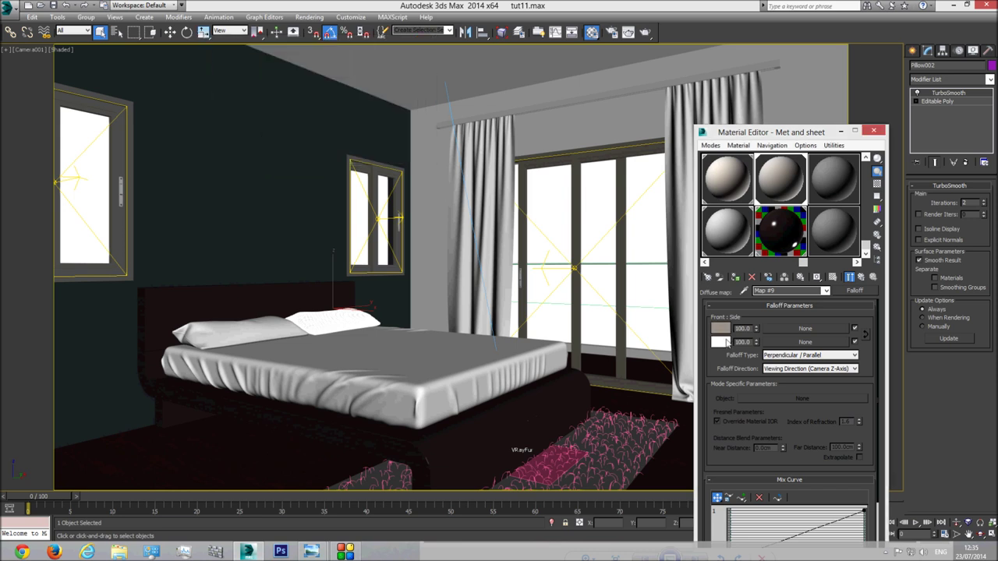
pyautogui.click(720, 341)
pyautogui.moveTo(400, 117); pyautogui.dragTo(372, 124)
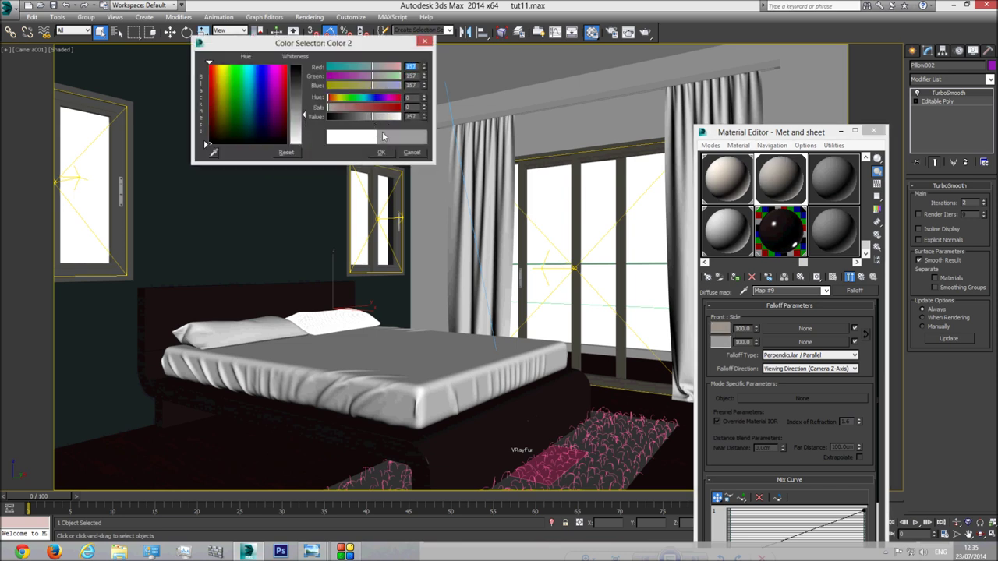
pyautogui.click(382, 152)
pyautogui.click(720, 328)
pyautogui.moveTo(373, 116); pyautogui.dragTo(365, 117)
pyautogui.click(381, 152)
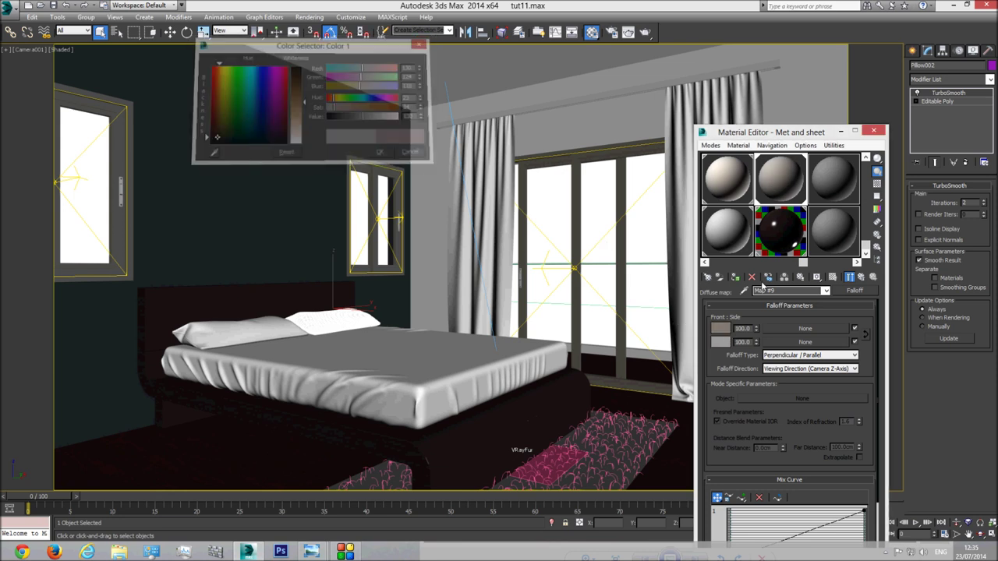
# Return to the Met and sheet blend material and pick a map for Coat 1's blend amount
pyautogui.click(817, 292)
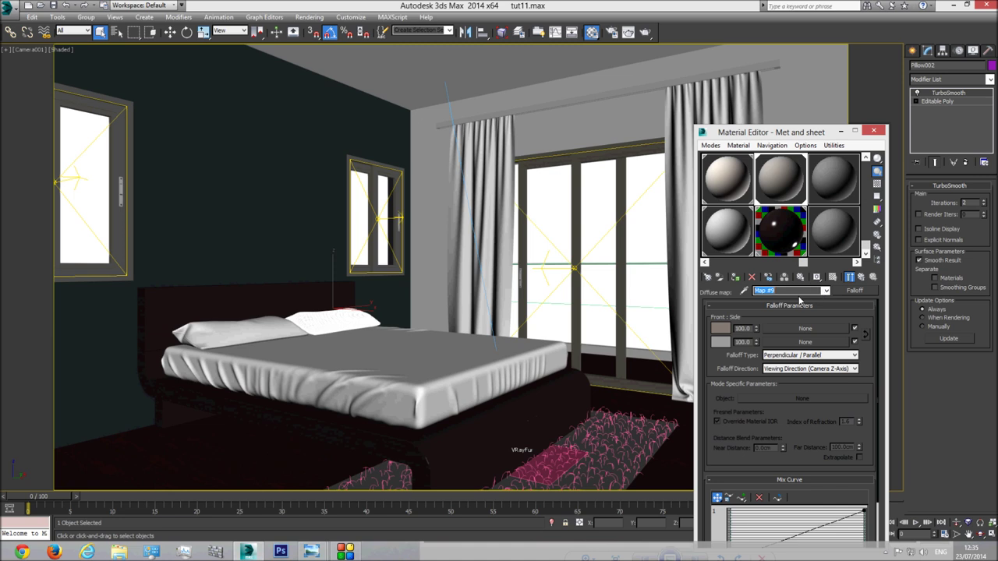
pyautogui.click(826, 291)
pyautogui.click(805, 306)
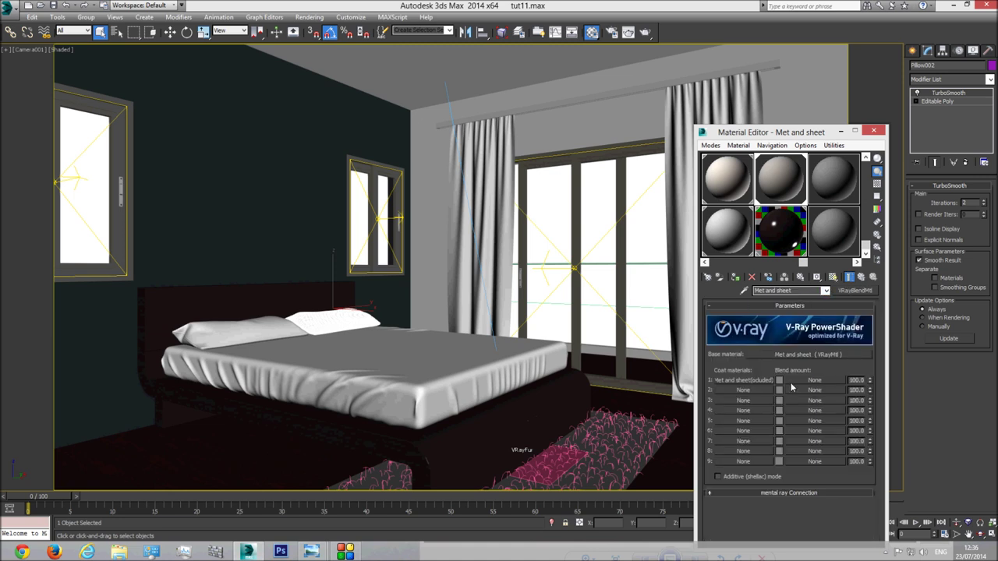
pyautogui.click(812, 381)
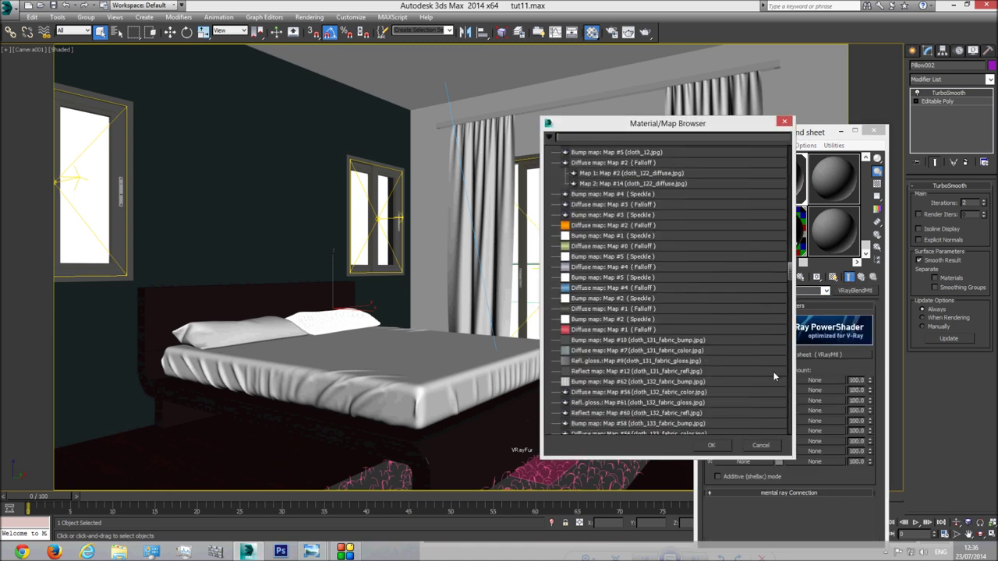
# Load VRayDirt as Coat 1's blend amount and copy its white unoccluded colour onto occluded
pyautogui.scroll(-3, 784, 373)
pyautogui.scroll(-10, 784, 373)
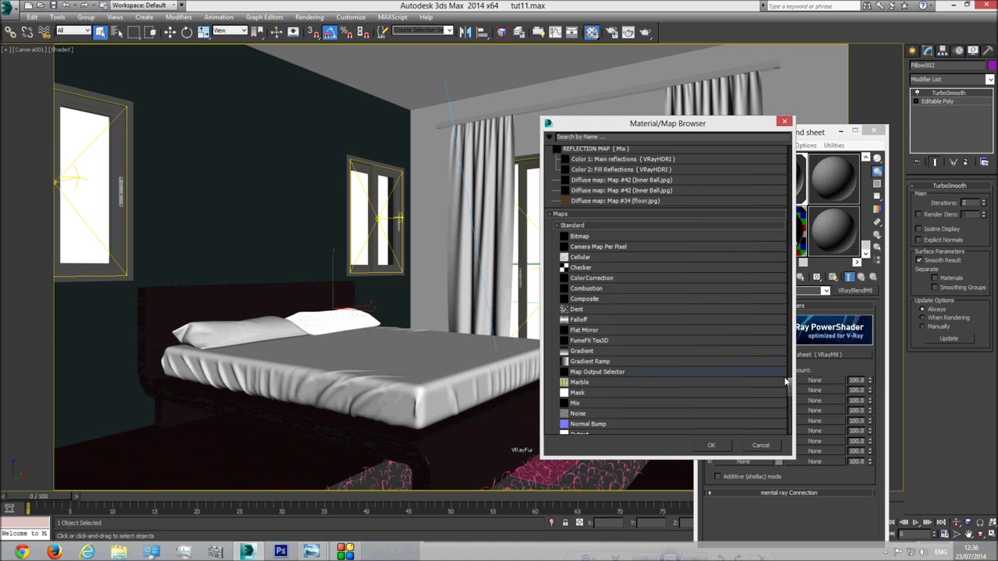
pyautogui.scroll(-3, 790, 383)
pyautogui.scroll(-9, 790, 394)
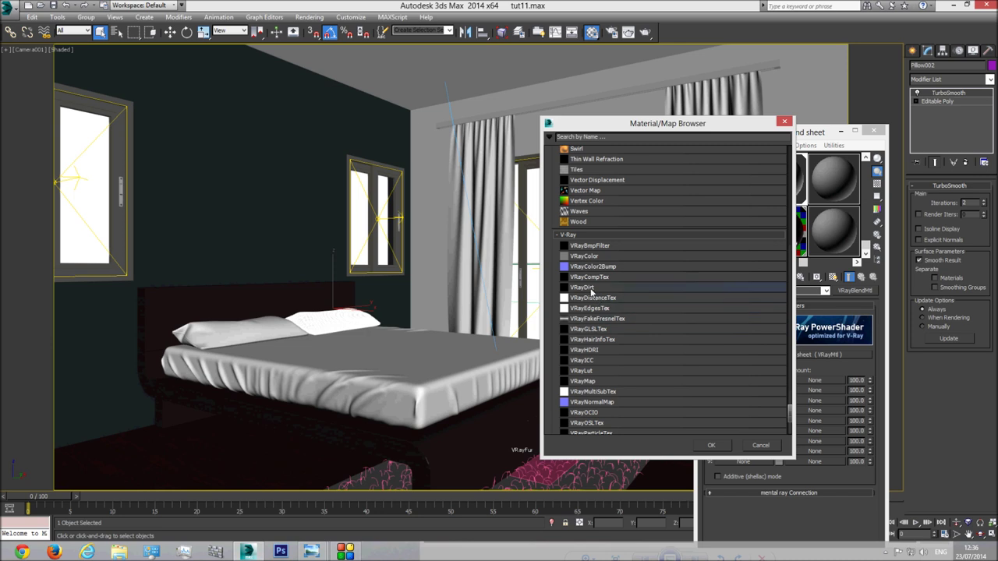
pyautogui.doubleClick(591, 287)
pyautogui.rightClick(854, 340)
pyautogui.click(869, 347)
pyautogui.rightClick(853, 329)
pyautogui.click(871, 346)
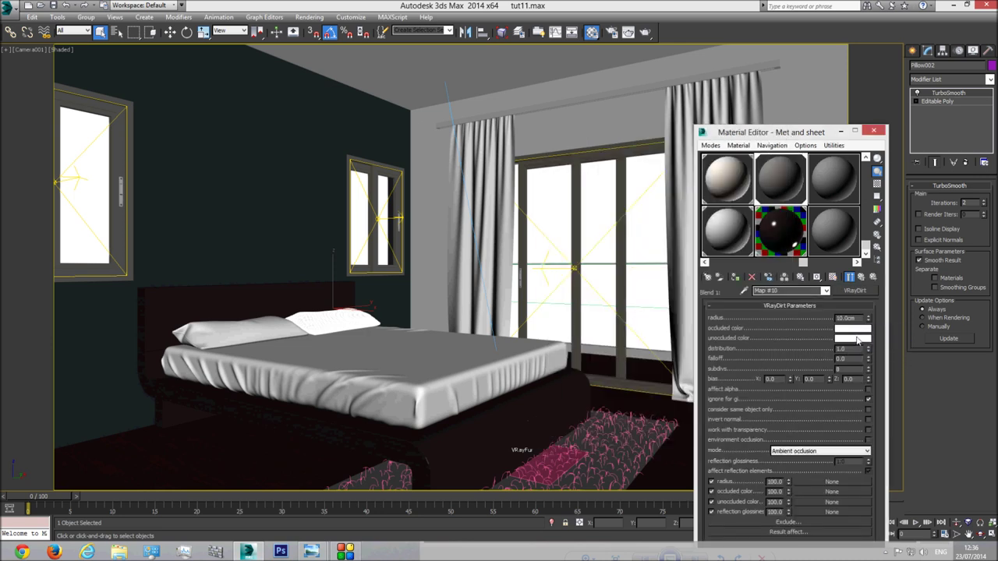
# Set the VRayDirt unoccluded colour to black and return to the Met and sheet material
pyautogui.click(853, 338)
pyautogui.moveTo(305, 144); pyautogui.dragTo(304, 67)
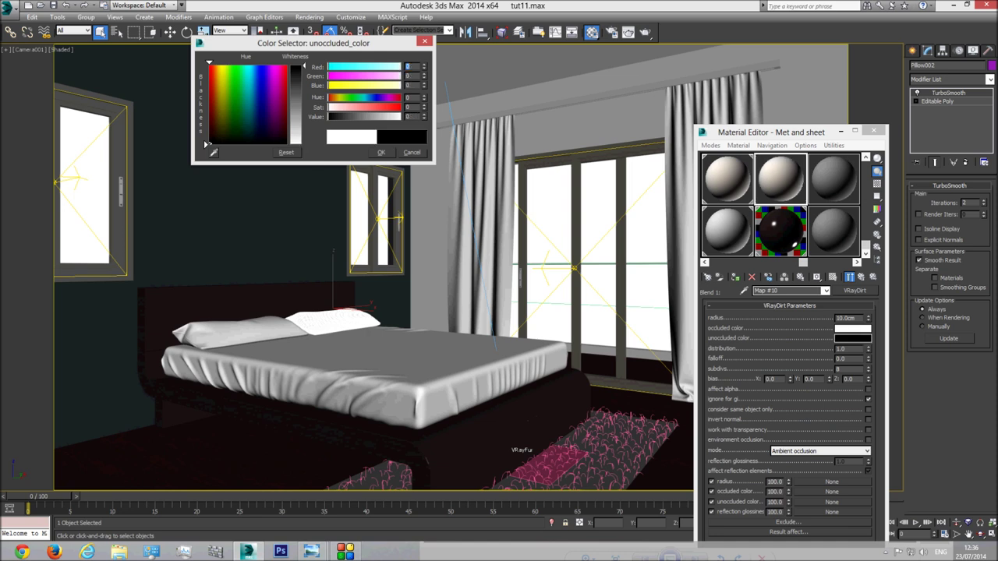
pyautogui.click(380, 153)
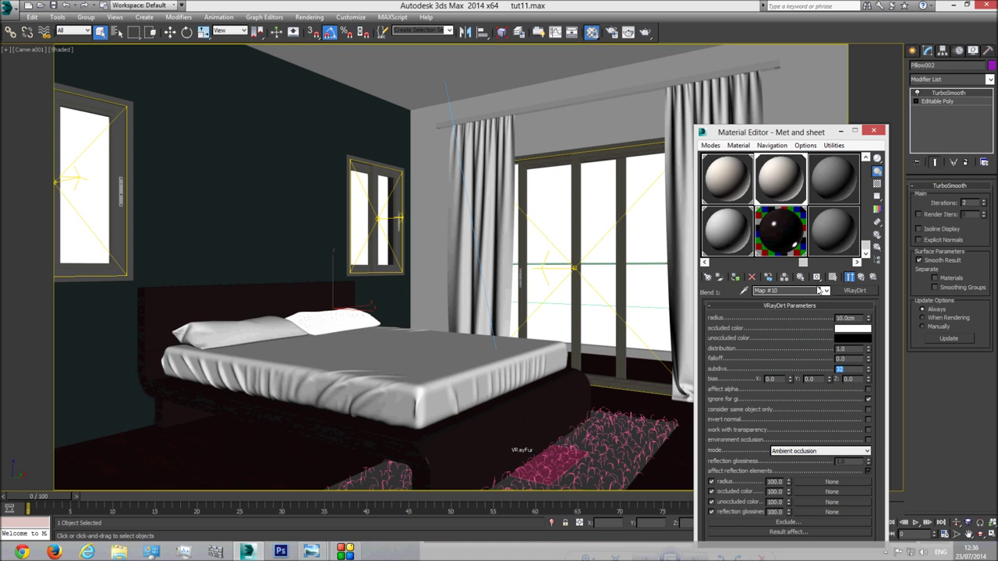
pyautogui.click(825, 291)
pyautogui.click(780, 301)
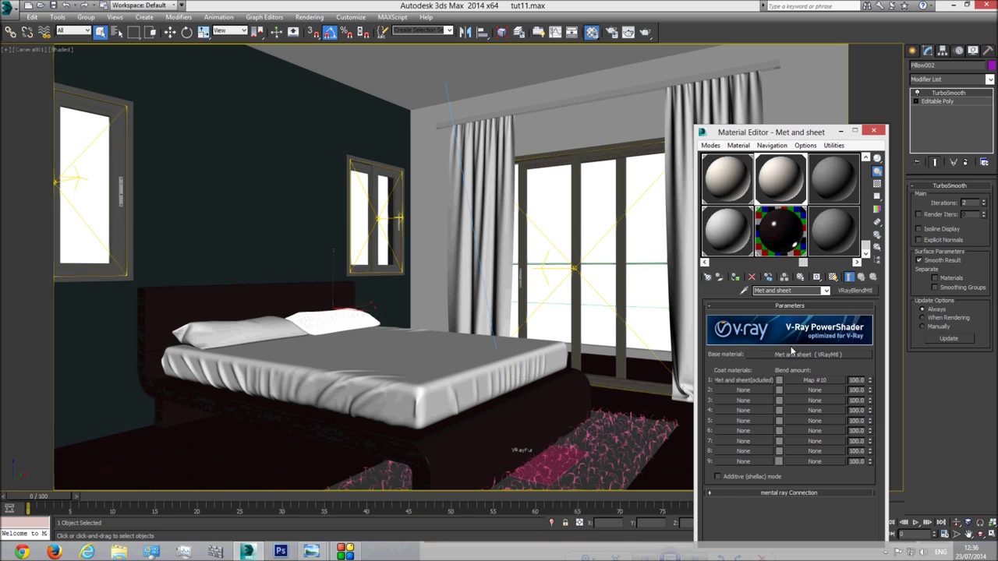
# Close the Material Editor and set the render area to a Region fitted around the bed
pyautogui.click(873, 131)
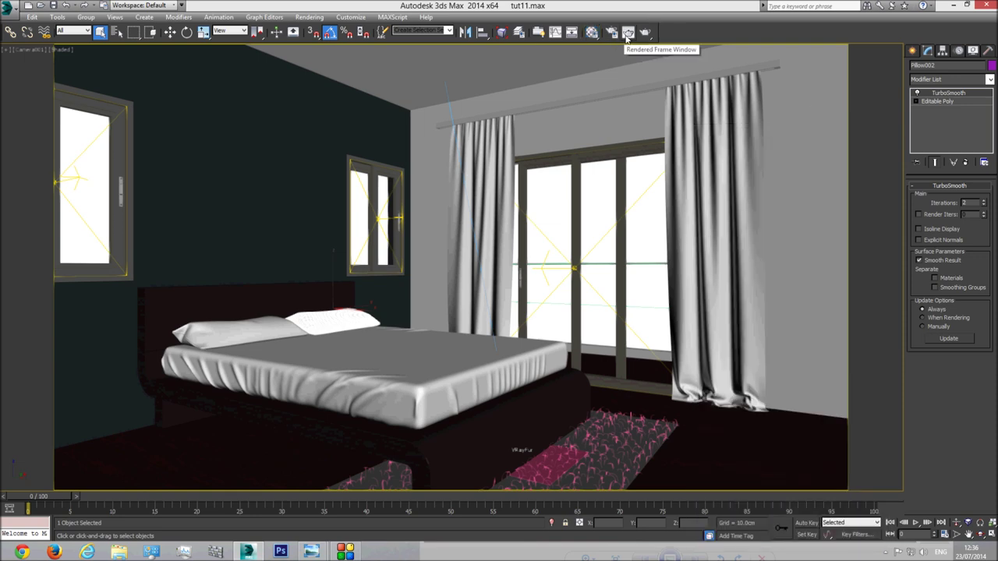
pyautogui.click(627, 33)
pyautogui.click(124, 107)
pyautogui.click(121, 130)
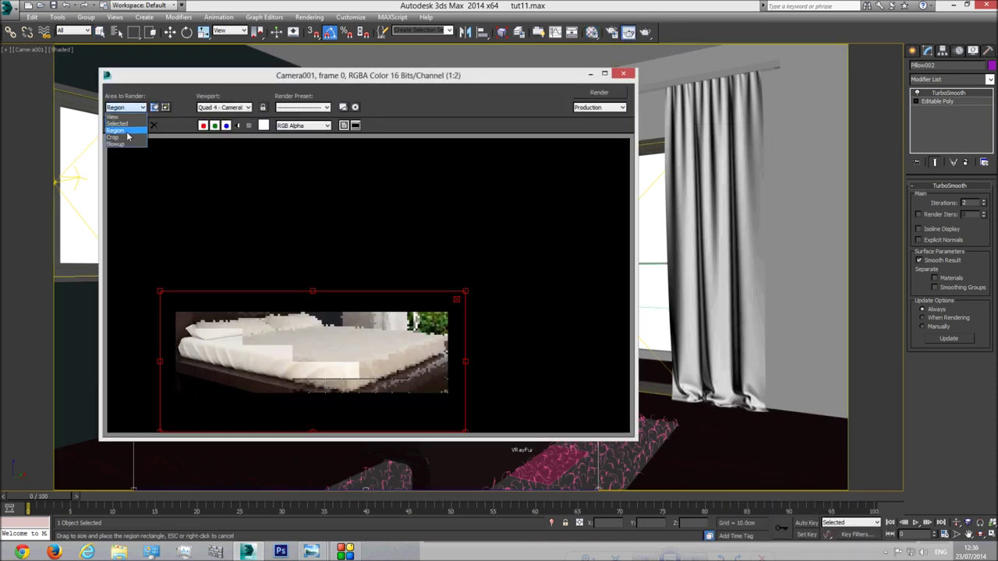
pyautogui.moveTo(255, 78); pyautogui.dragTo(750, 180)
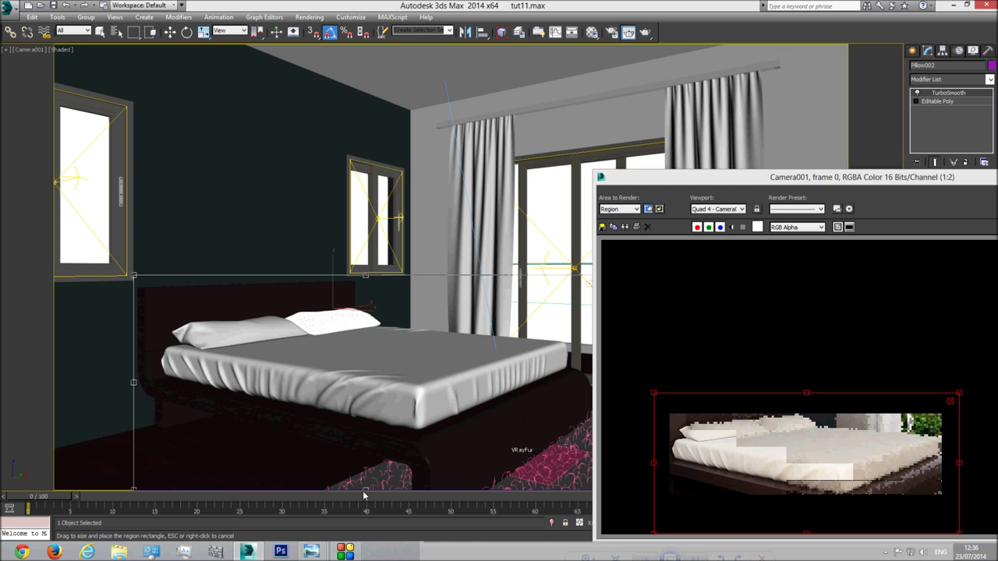
pyautogui.moveTo(364, 488); pyautogui.dragTo(364, 431)
pyautogui.moveTo(691, 187); pyautogui.dragTo(876, 207)
pyautogui.moveTo(596, 353); pyautogui.dragTo(567, 353)
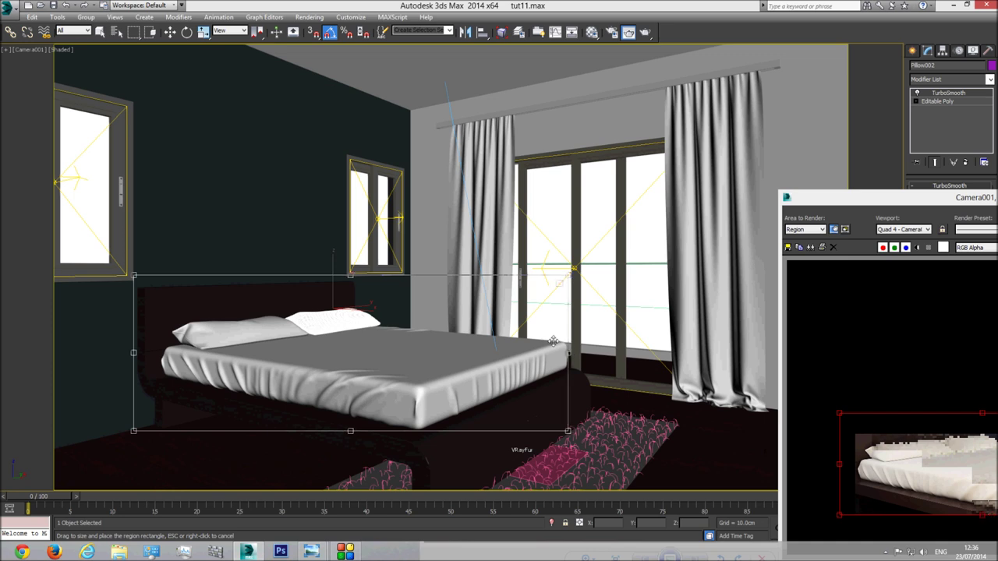
pyautogui.moveTo(349, 279); pyautogui.dragTo(349, 307)
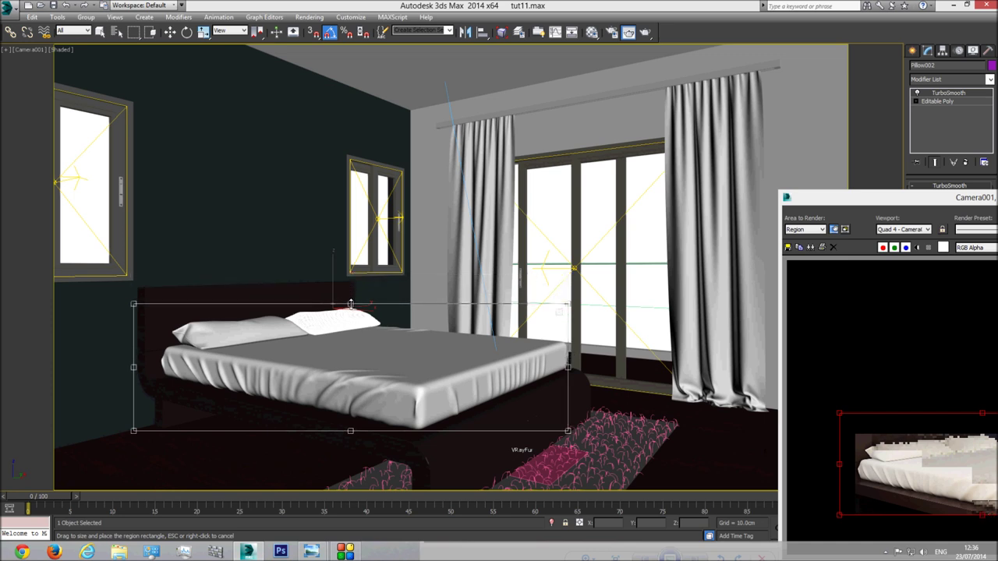
pyautogui.moveTo(134, 367); pyautogui.dragTo(159, 367)
pyautogui.moveTo(842, 204); pyautogui.dragTo(175, 67)
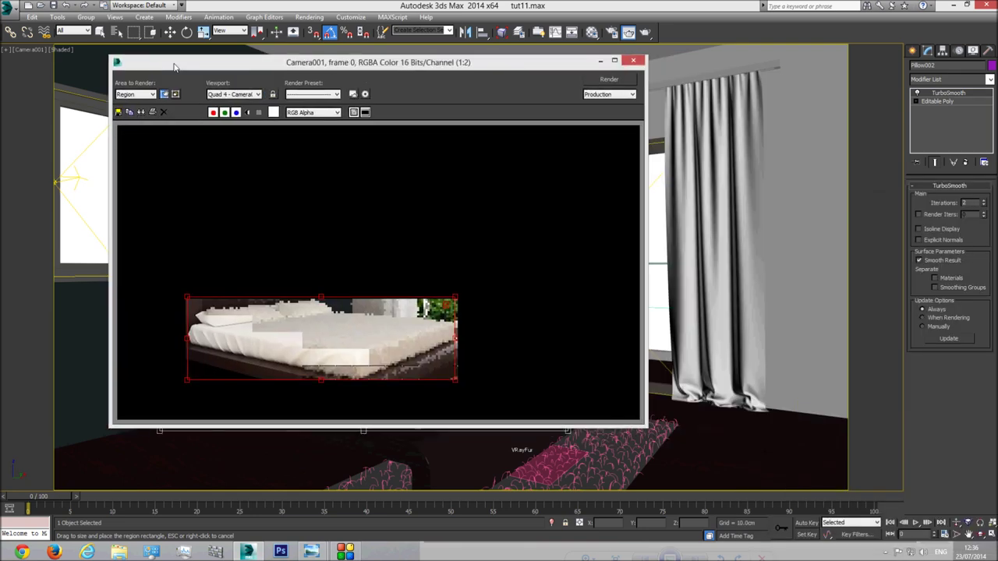
# Start the region render and glance at the rend.jpg reference while it renders
pyautogui.click(600, 84)
pyautogui.moveTo(311, 551)
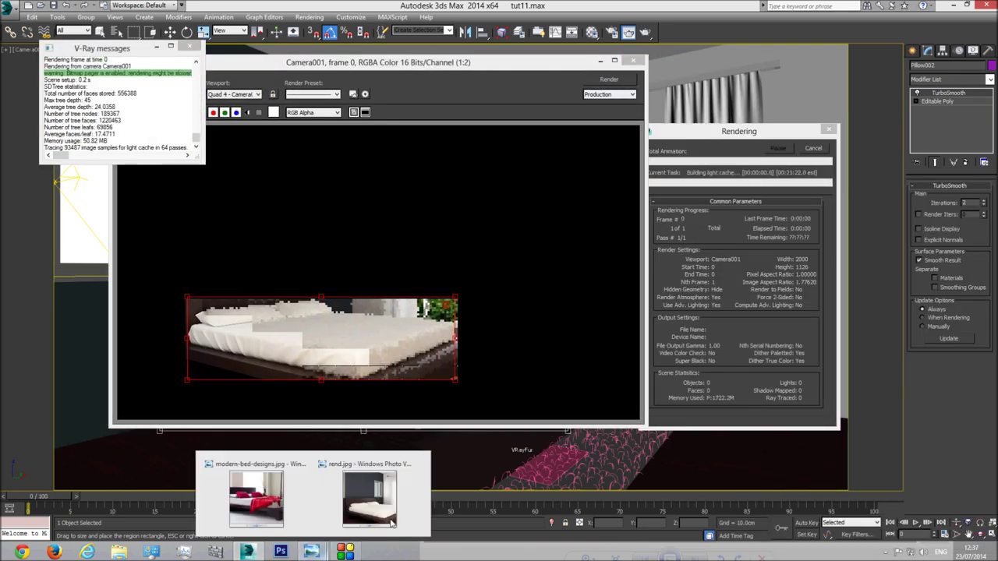
pyautogui.click(382, 510)
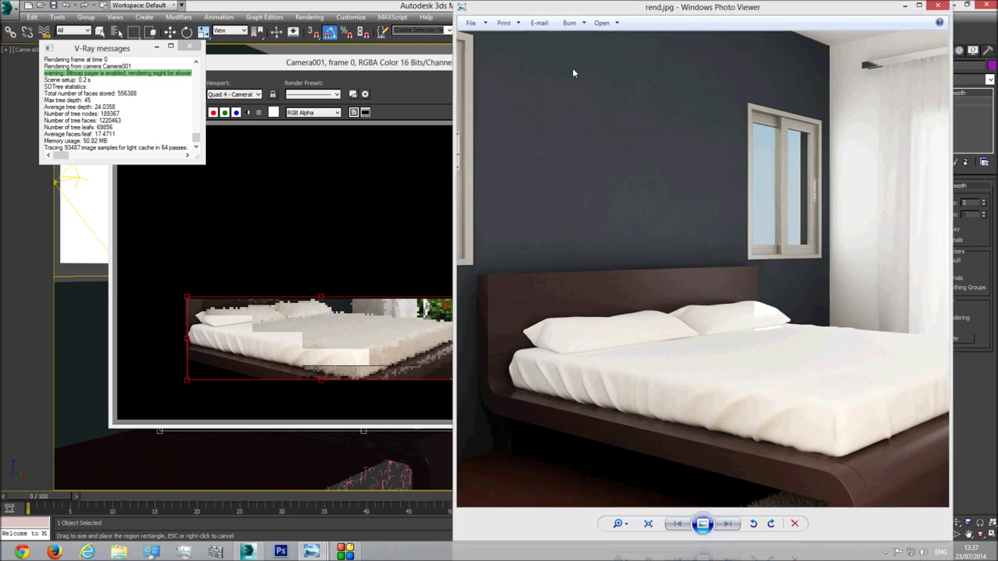
pyautogui.click(276, 345)
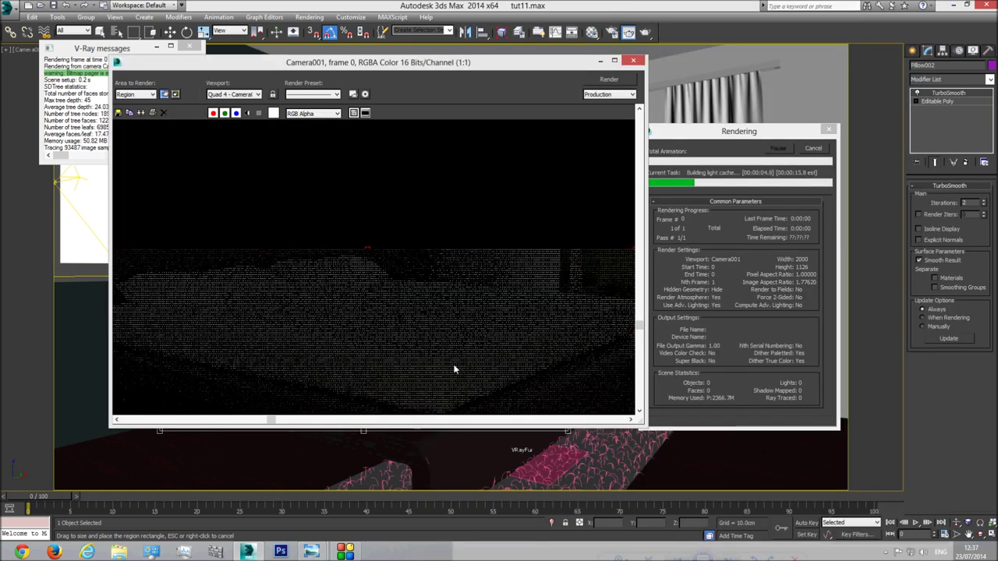
pyautogui.moveTo(644, 396); pyautogui.dragTo(686, 393)
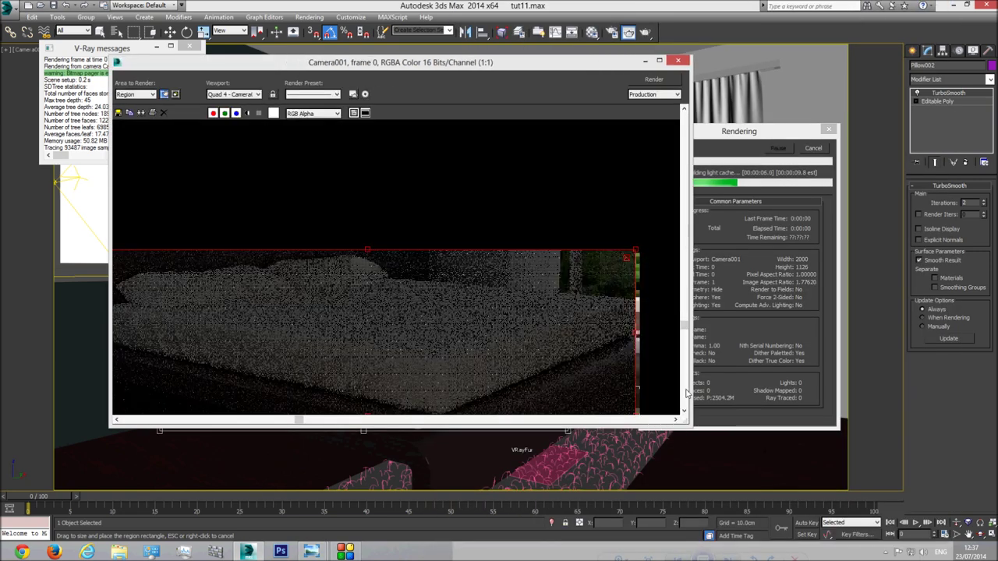
pyautogui.click(116, 421)
pyautogui.click(684, 414)
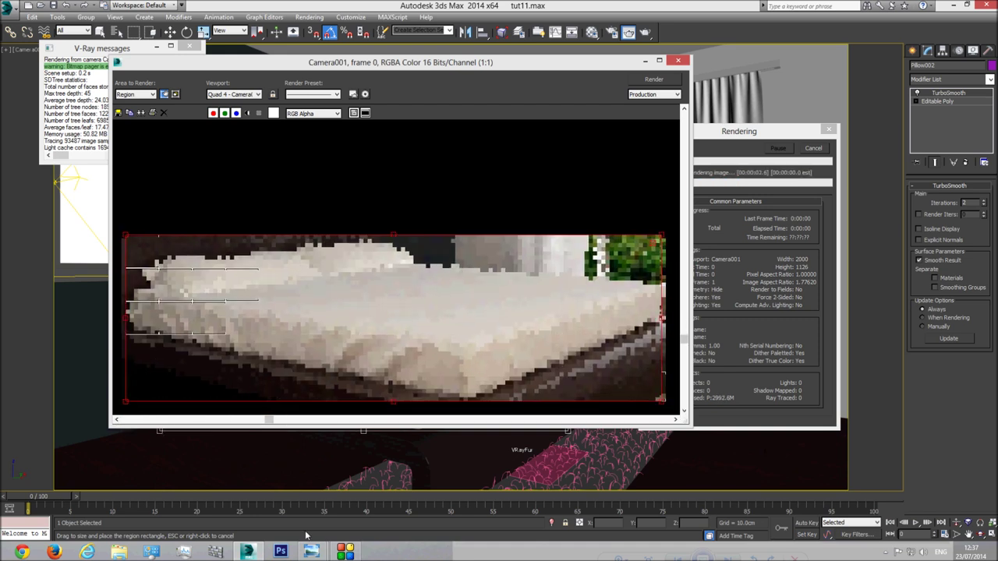
# Compare the render in progress with the whole rend.jpg reference image
pyautogui.moveTo(311, 550)
pyautogui.click(405, 506)
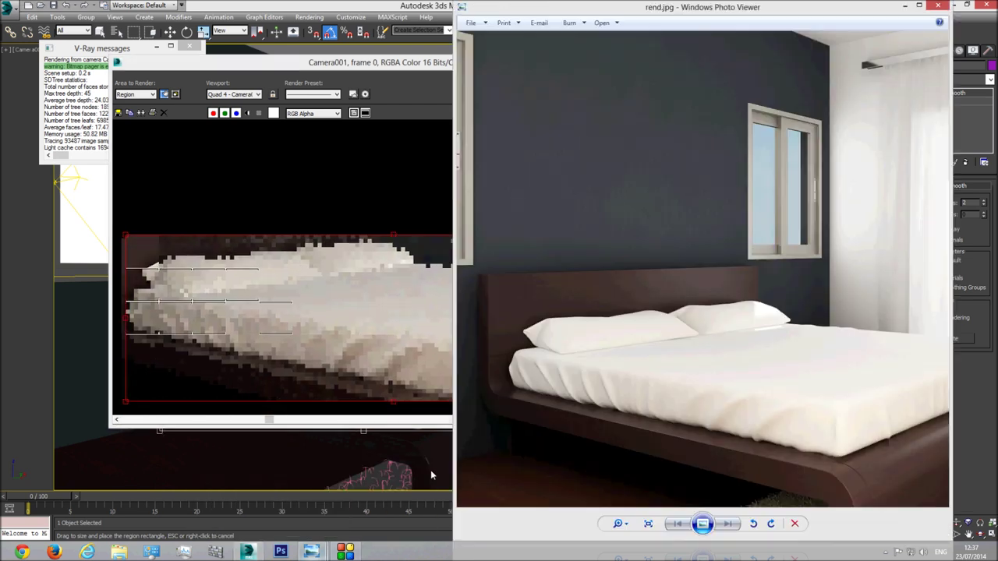
pyautogui.moveTo(642, 12); pyautogui.dragTo(727, 11)
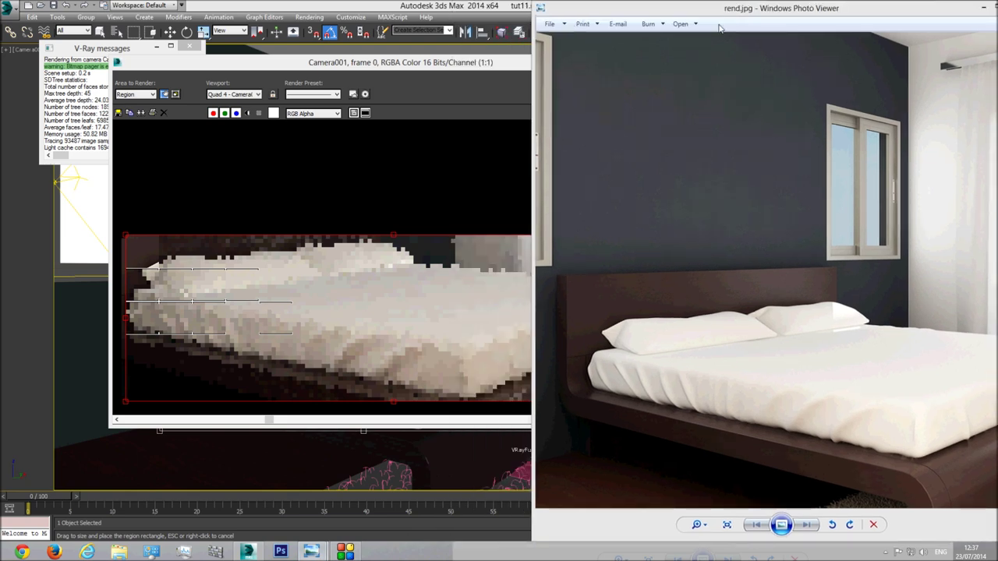
pyautogui.scroll(1, 744, 348)
pyautogui.click(726, 524)
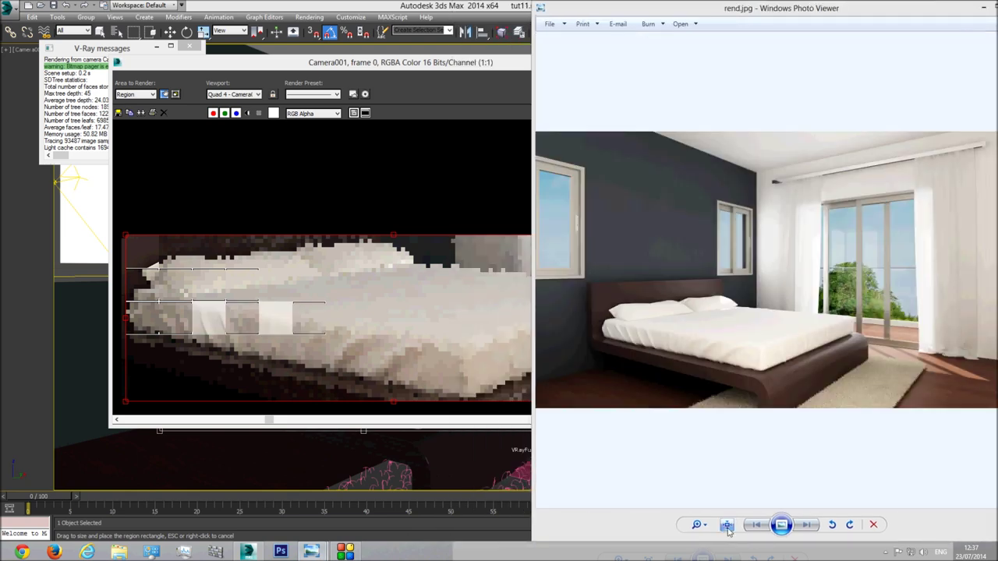
pyautogui.scroll(3, 780, 326)
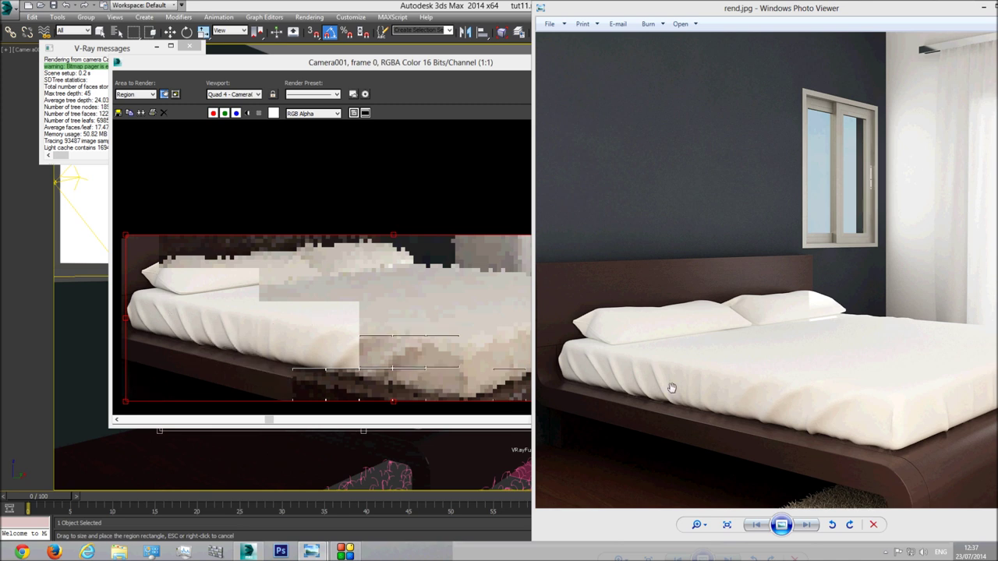
pyautogui.click(312, 347)
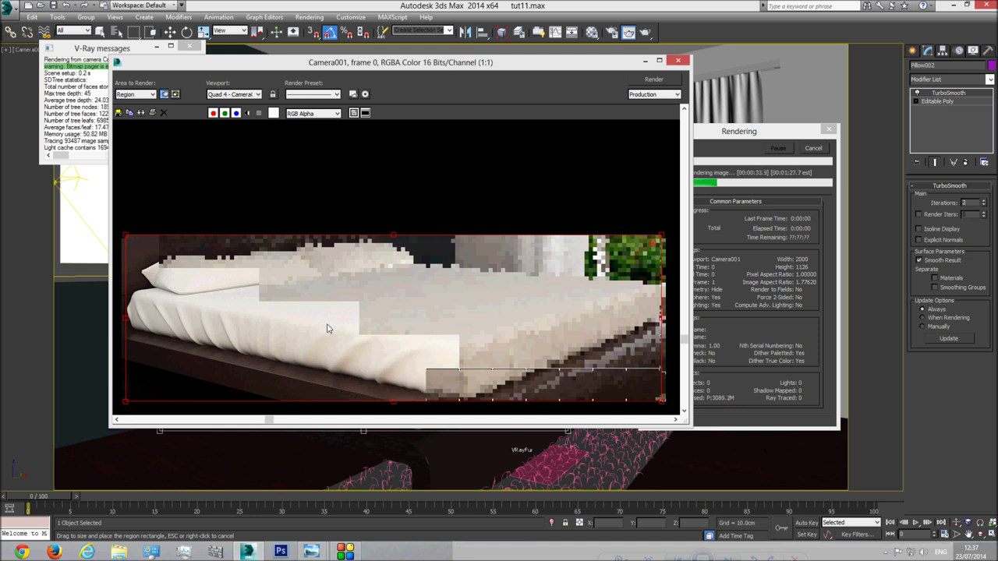
# Check the modern-bed-designs.jpg photo, then stop the render
pyautogui.moveTo(315, 551)
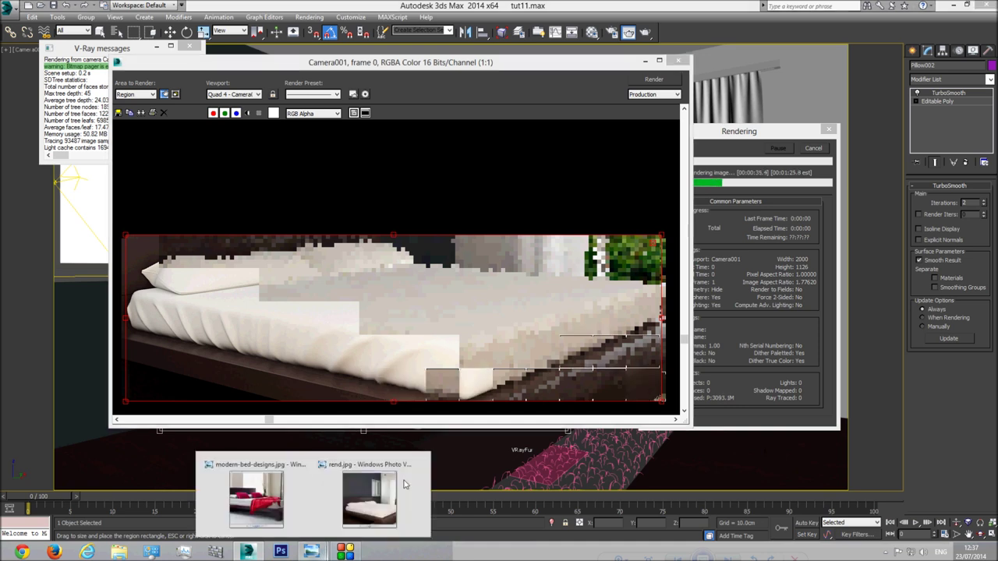
pyautogui.click(251, 479)
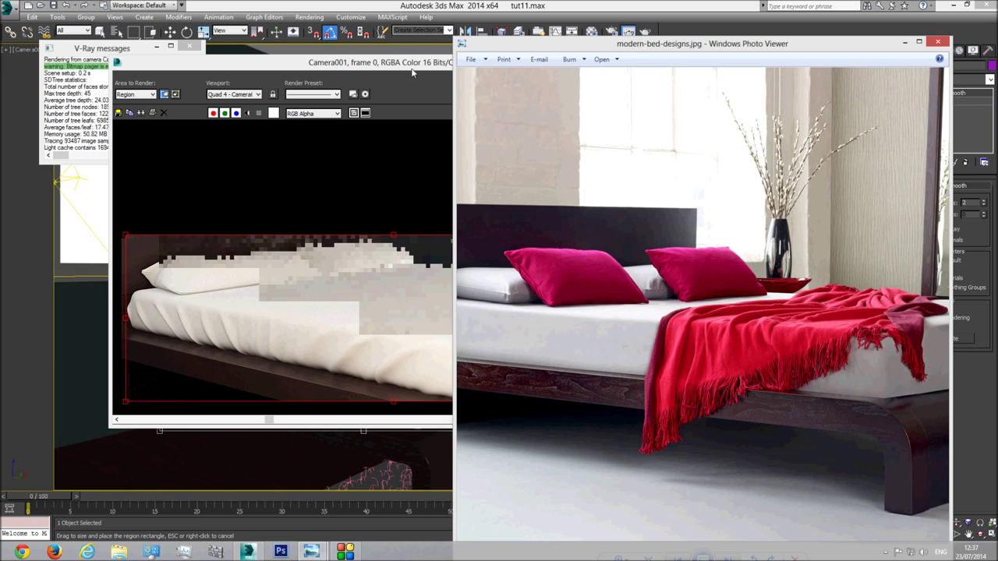
pyautogui.click(410, 68)
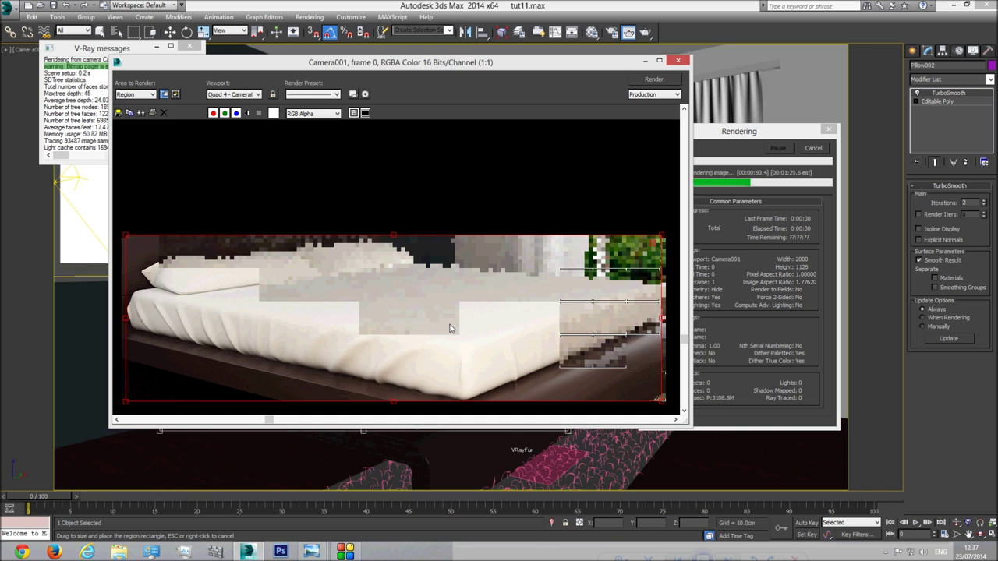
pyautogui.click(813, 148)
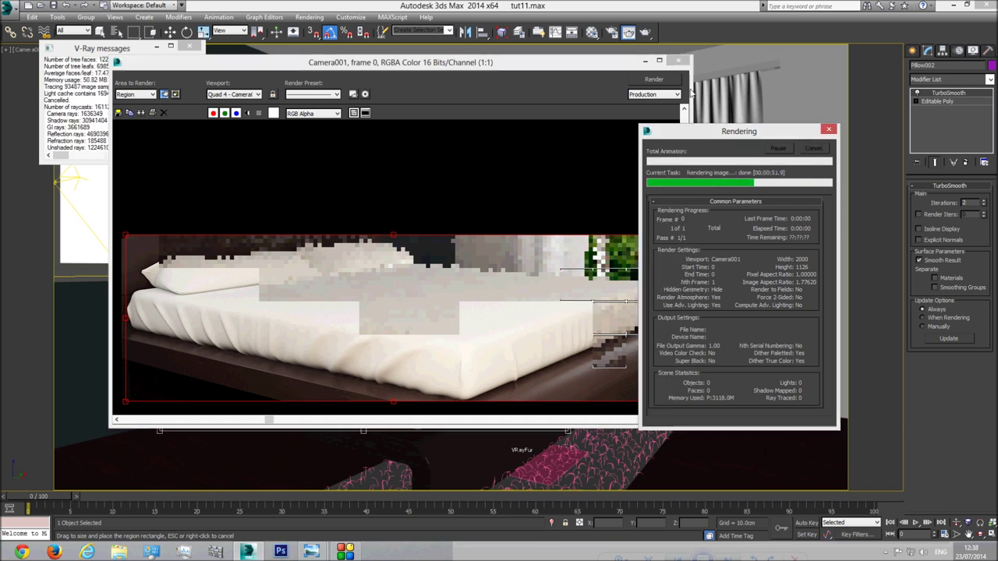
# Close the progress window, review the reference bed photo, and close the region render window
pyautogui.click(677, 60)
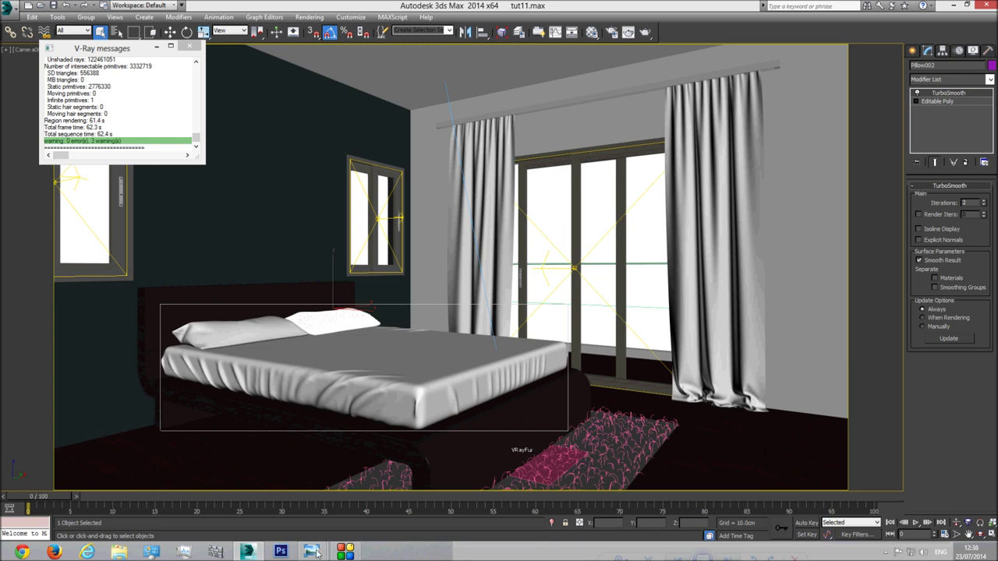
pyautogui.moveTo(311, 551)
pyautogui.click(261, 499)
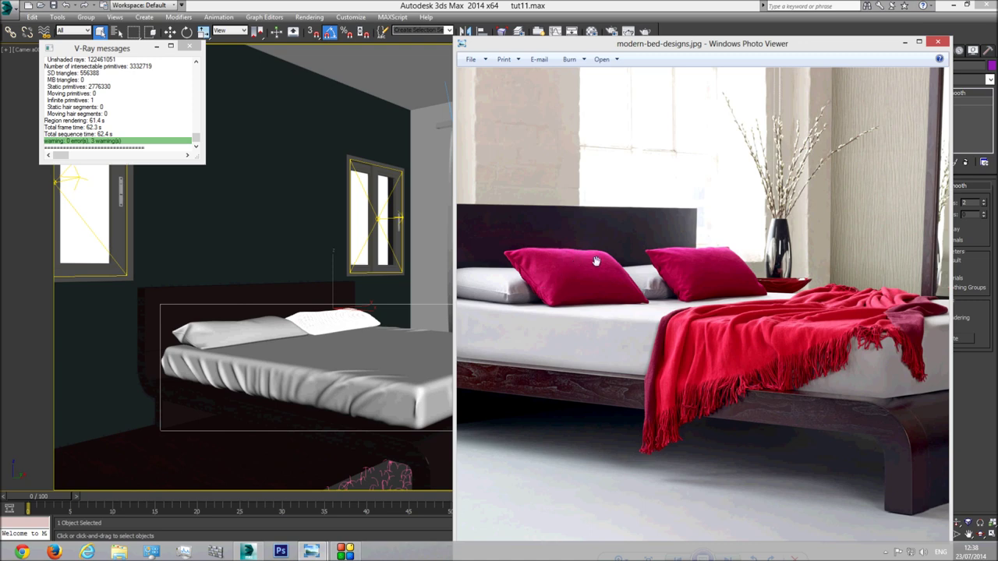
pyautogui.click(477, 5)
pyautogui.click(629, 33)
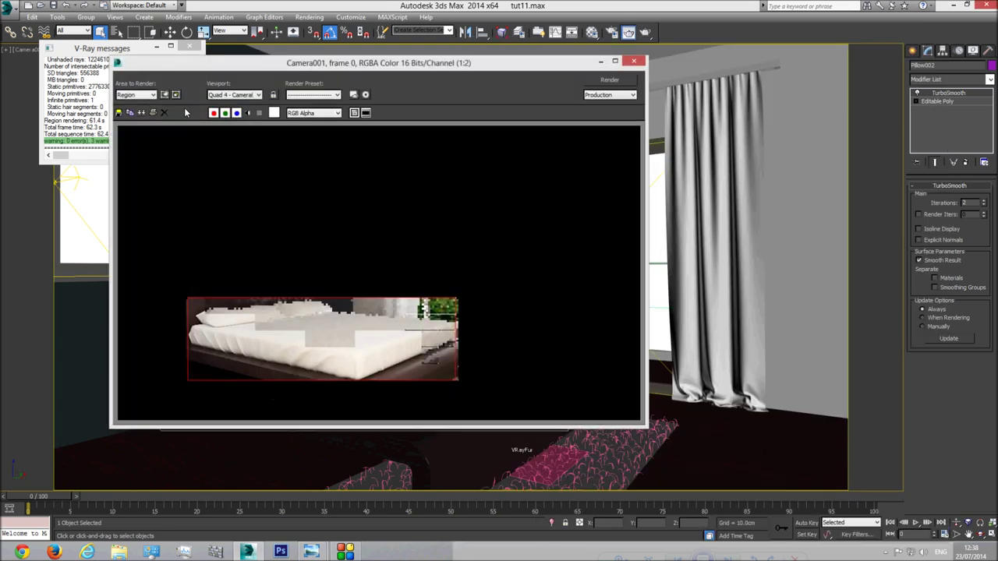
pyautogui.click(634, 61)
# Switch the viewport to Top view and pan onto the bed
pyautogui.press('t')
pyautogui.moveTo(421, 301); pyautogui.dragTo(517, 301, button='middle')
pyautogui.scroll(-3, 517, 302)
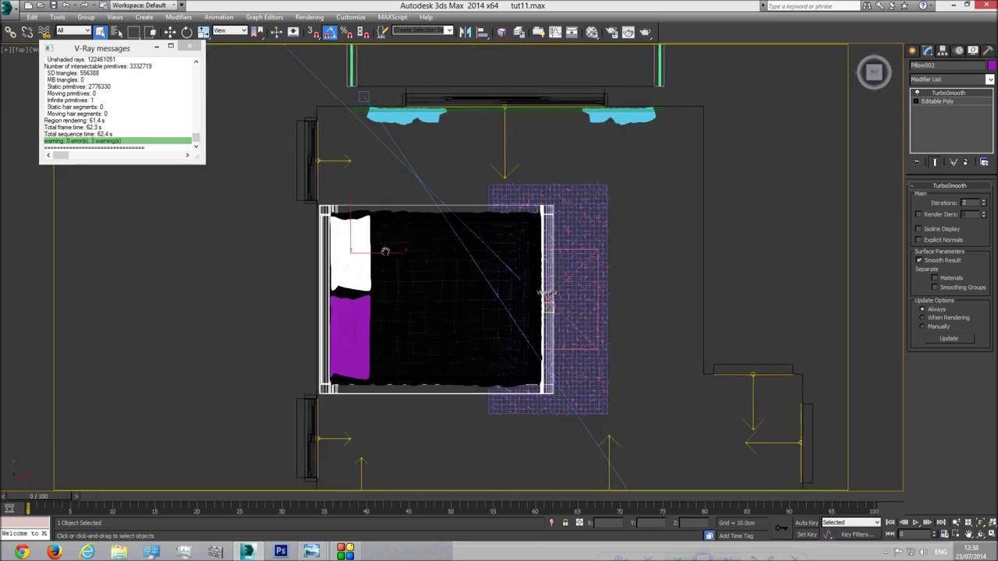
# Draw a roughly 75.7 × 41.8 × 4.2 cm box over the upper pillow and raise it above the bed
pyautogui.scroll(3, 385, 251)
pyautogui.click(917, 53)
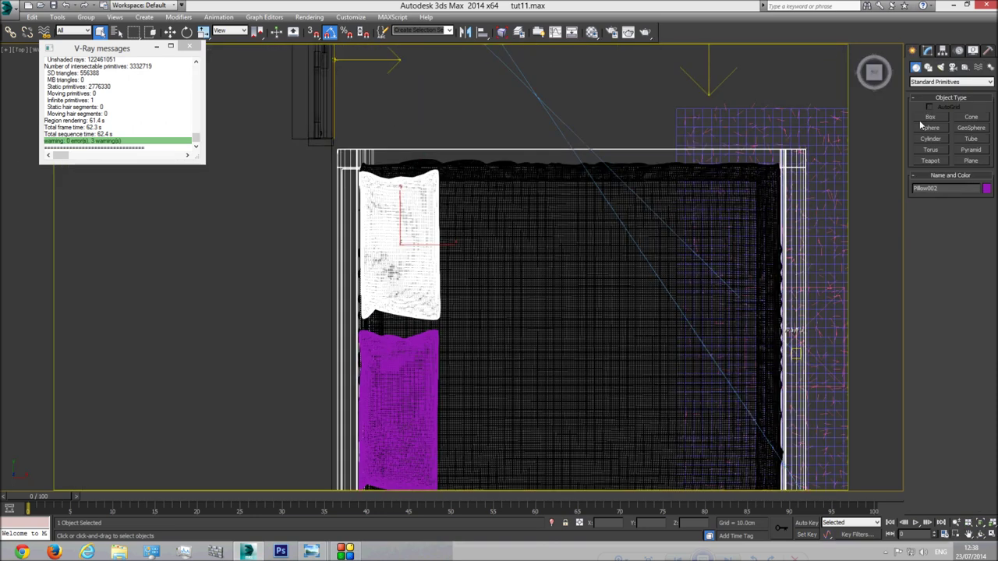
pyautogui.click(926, 118)
pyautogui.moveTo(404, 167); pyautogui.dragTo(488, 321)
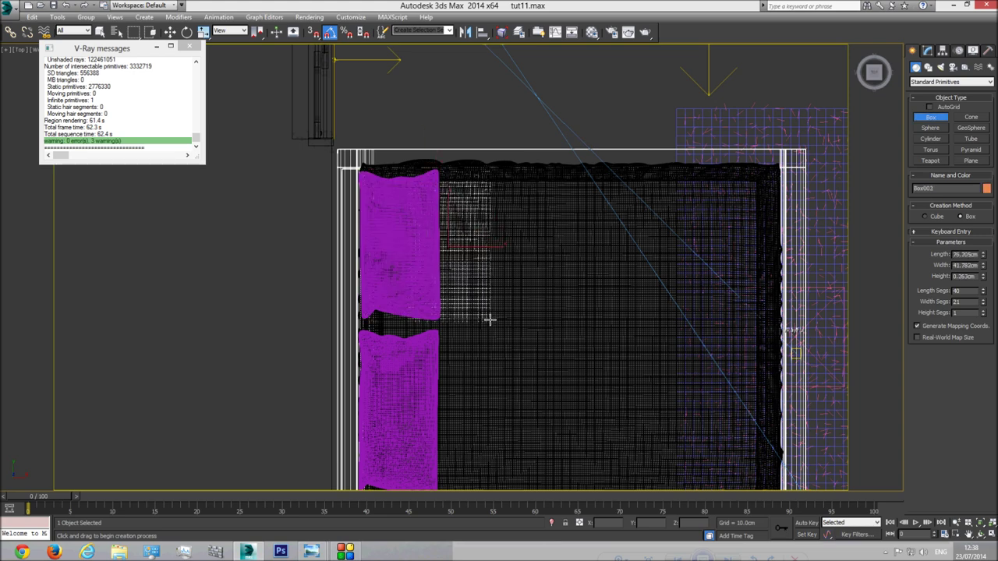
pyautogui.press('f')
pyautogui.scroll(-2, 489, 305)
pyautogui.press('w')
pyautogui.moveTo(376, 281); pyautogui.dragTo(378, 128)
pyautogui.click(927, 49)
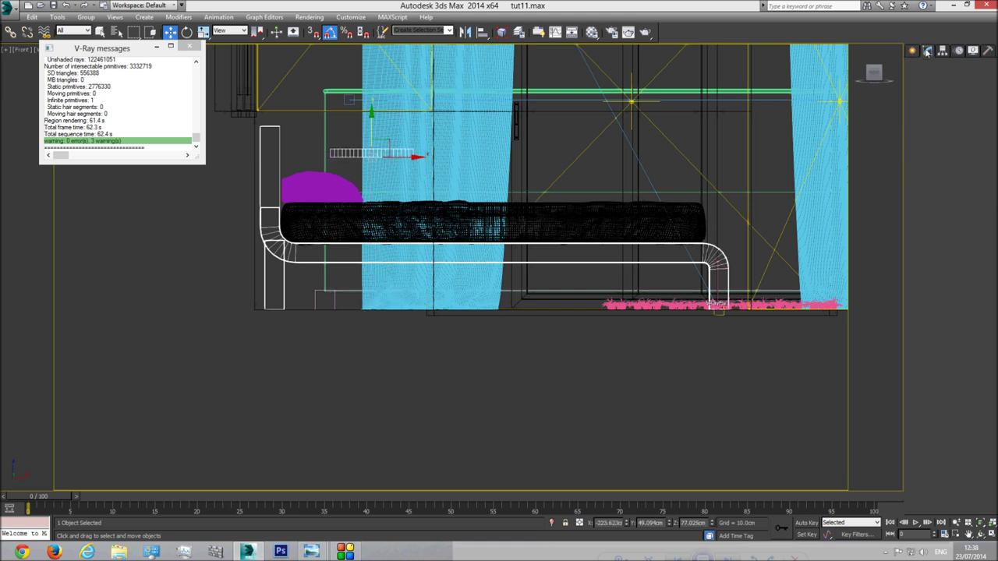
# Thin the box to 0.841 cm, tilt it, and shift it toward the headboard
pyautogui.moveTo(982, 222); pyautogui.dragTo(979, 264)
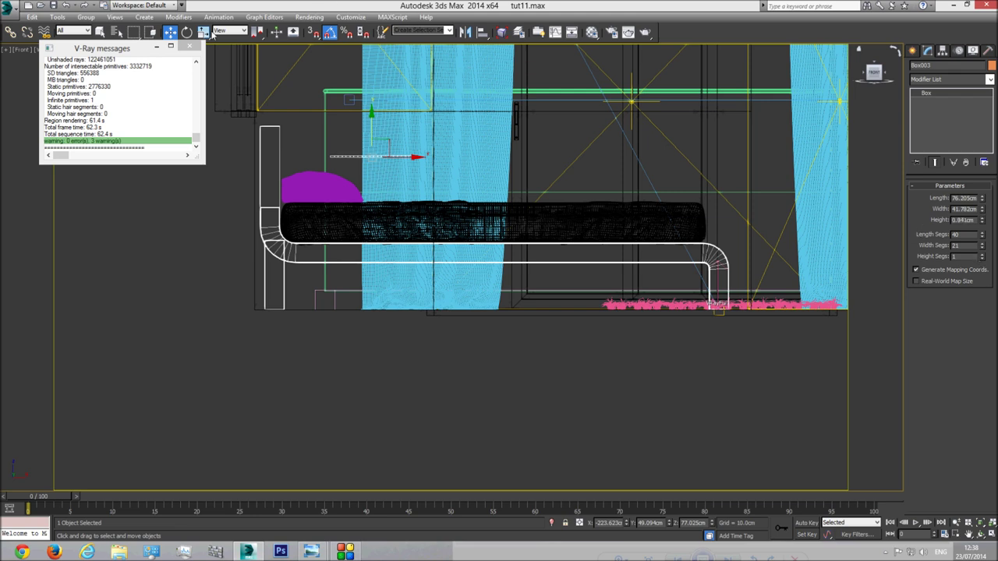
pyautogui.press('e')
pyautogui.moveTo(430, 166); pyautogui.dragTo(389, 273)
pyautogui.moveTo(311, 551)
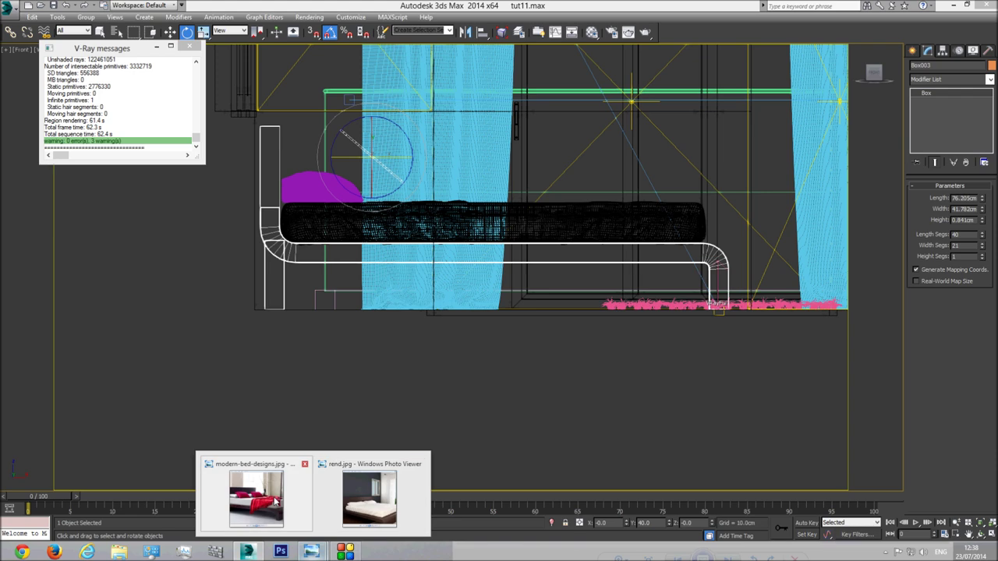
pyautogui.moveTo(257, 499)
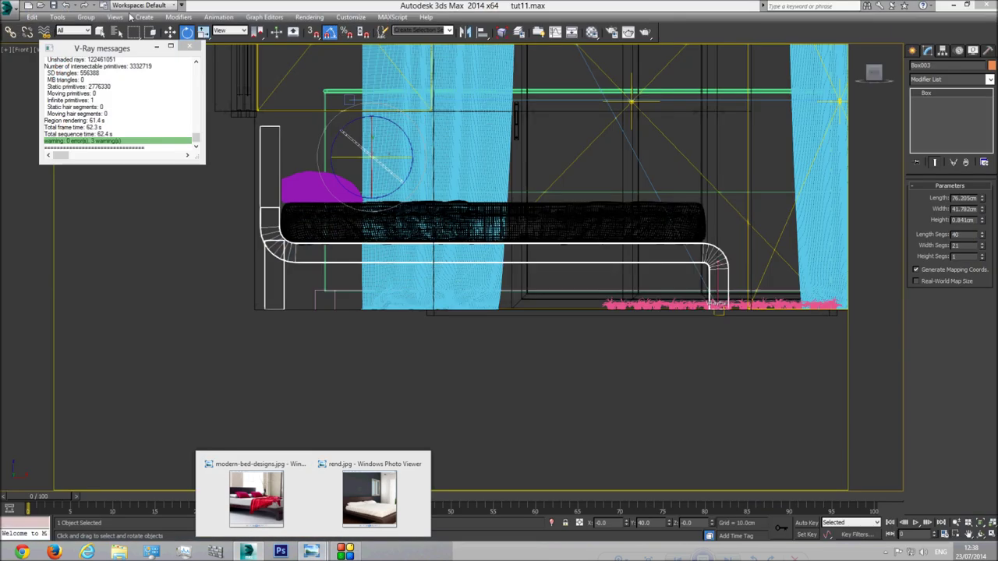
pyautogui.press('w')
pyautogui.moveTo(387, 148); pyautogui.dragTo(363, 128)
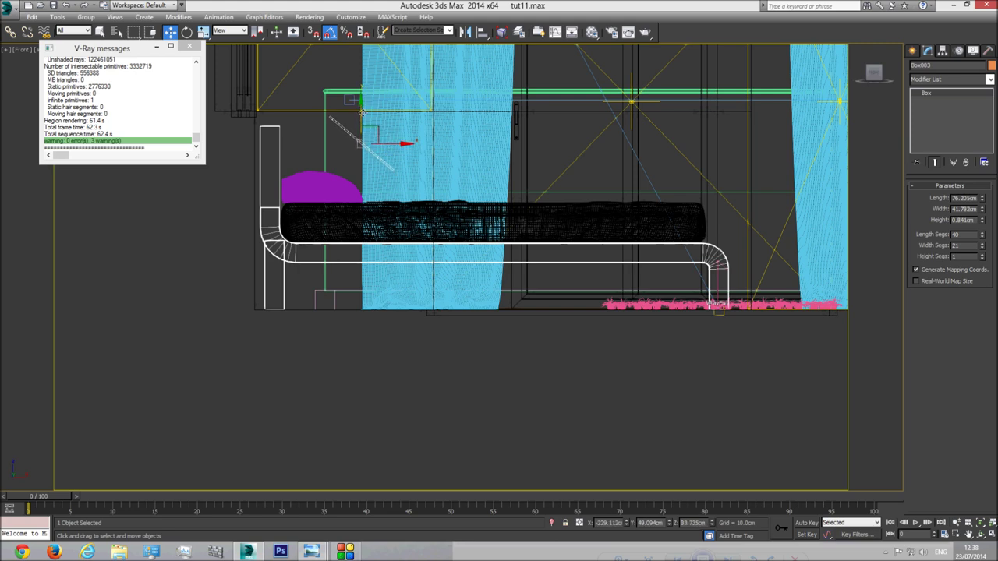
# Check the tilted box's angle by orbiting around it in Perspective view
pyautogui.press('p')
pyautogui.click(981, 523)
pyautogui.click(981, 534)
pyautogui.moveTo(467, 327); pyautogui.dragTo(442, 331)
pyautogui.click(170, 31)
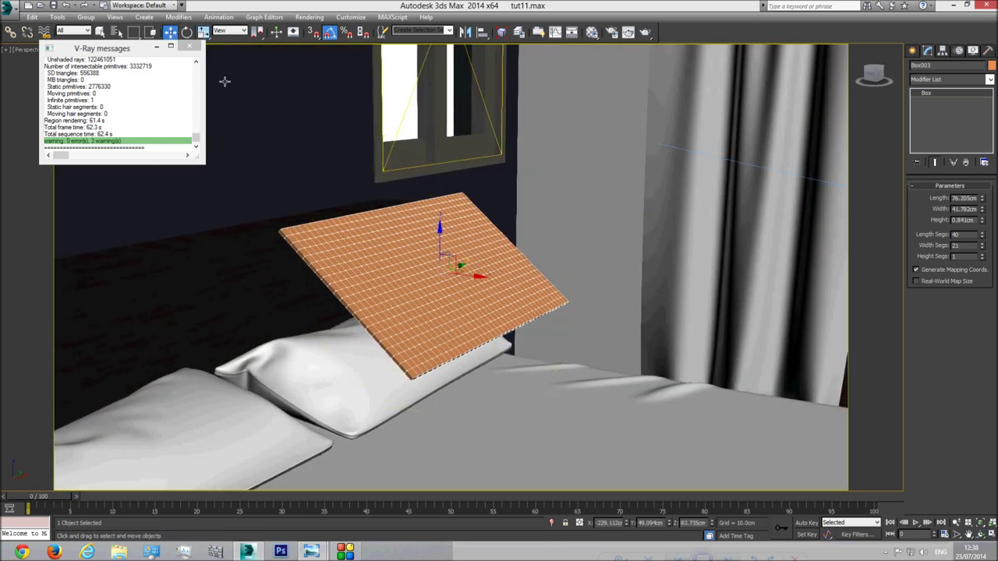
# Clone the tilted box as Box004 over the other pillow
pyautogui.moveTo(461, 265)
pyautogui.keyDown('shift'); pyautogui.mouseDown()
pyautogui.moveTo(396, 307)
pyautogui.moveTo(180, 331)
pyautogui.mouseUp(); pyautogui.keyUp('shift')
pyautogui.click(500, 319)
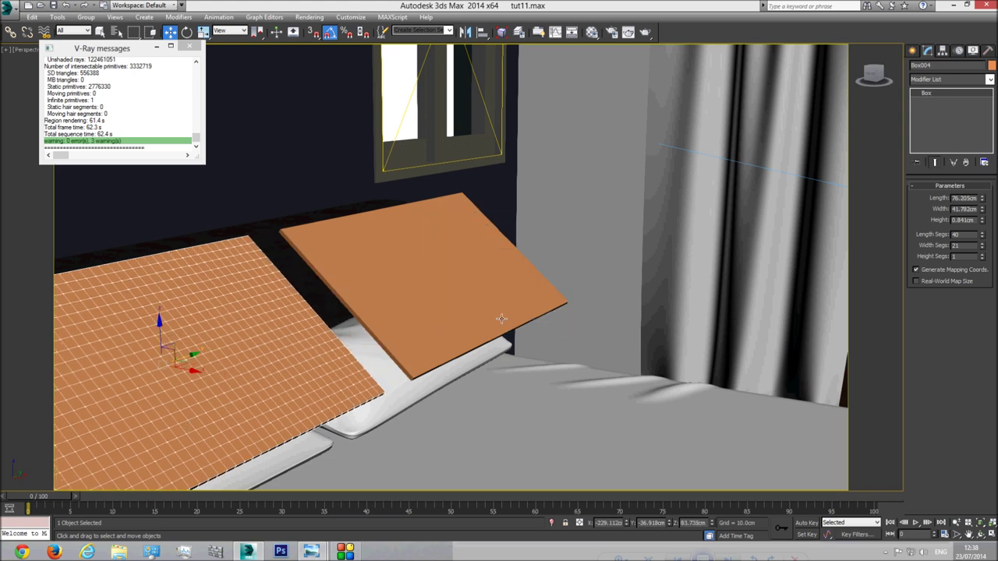
pyautogui.press('t')
pyautogui.moveTo(464, 343); pyautogui.dragTo(462, 213, button='middle')
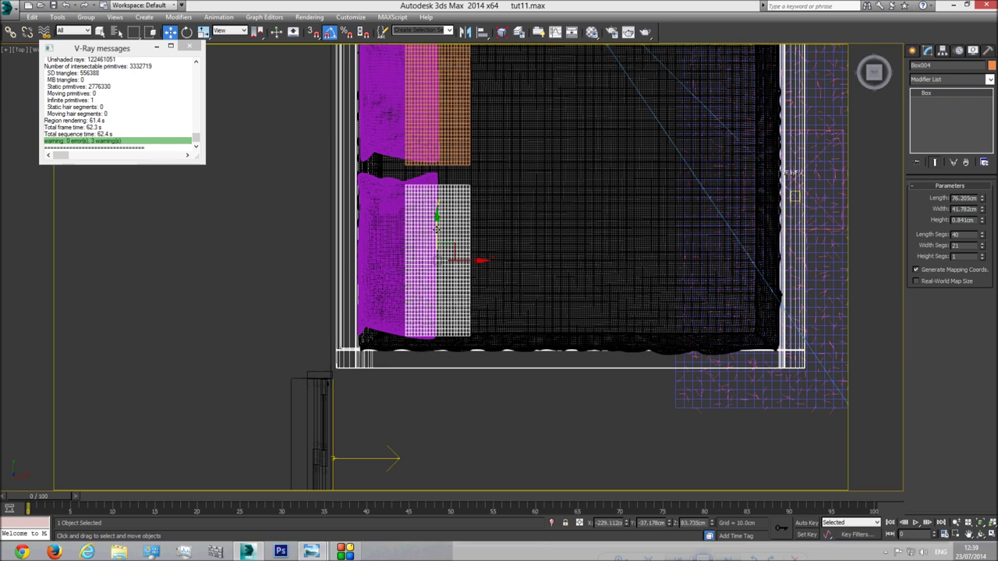
# In the camera view, select the right pillow panel and show edged faces
pyautogui.press('c')
pyautogui.click(361, 298)
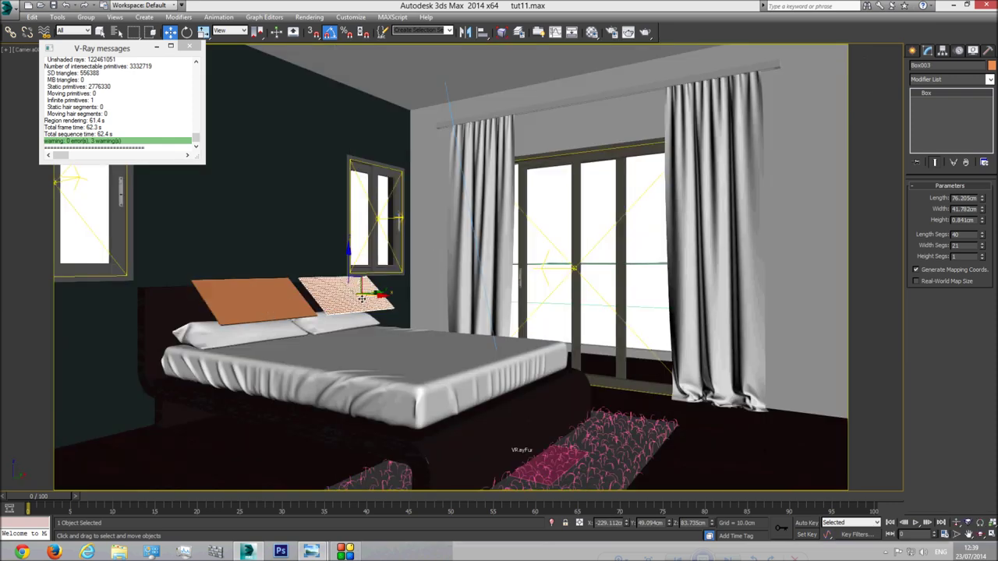
pyautogui.press('F4')
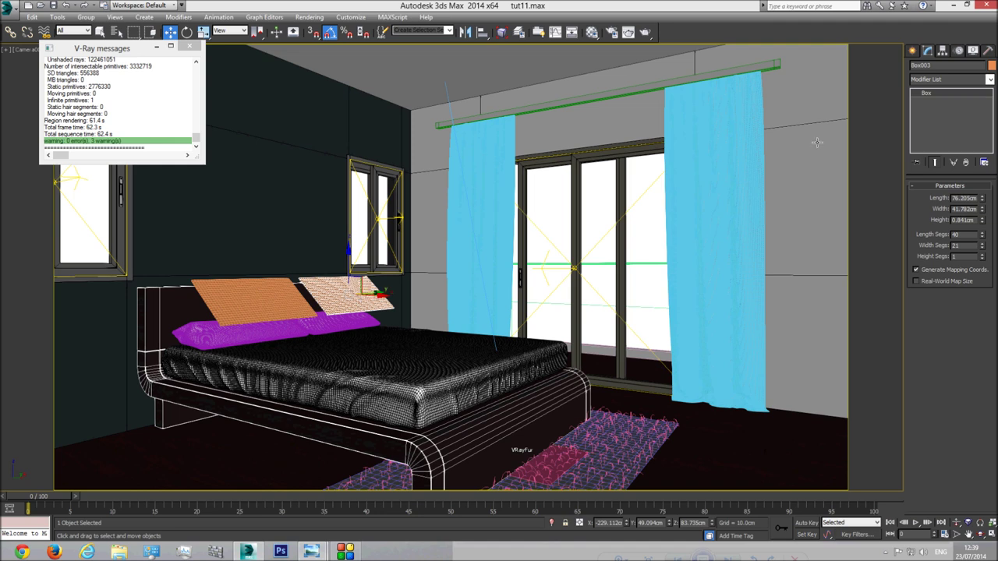
# Add a Cloth modifier to Box003 and close the V-Ray messages window
pyautogui.click(990, 79)
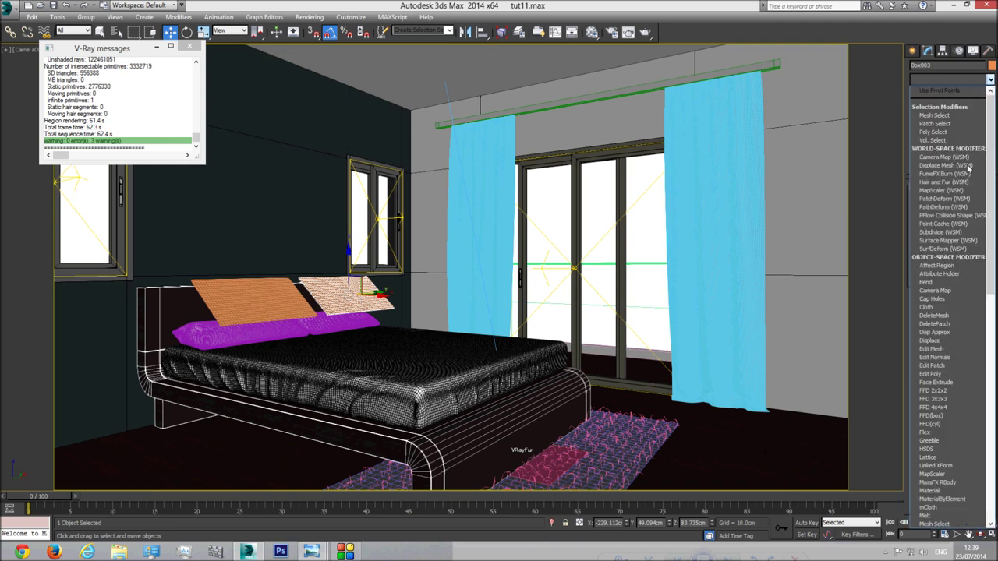
pyautogui.click(926, 307)
pyautogui.click(407, 357)
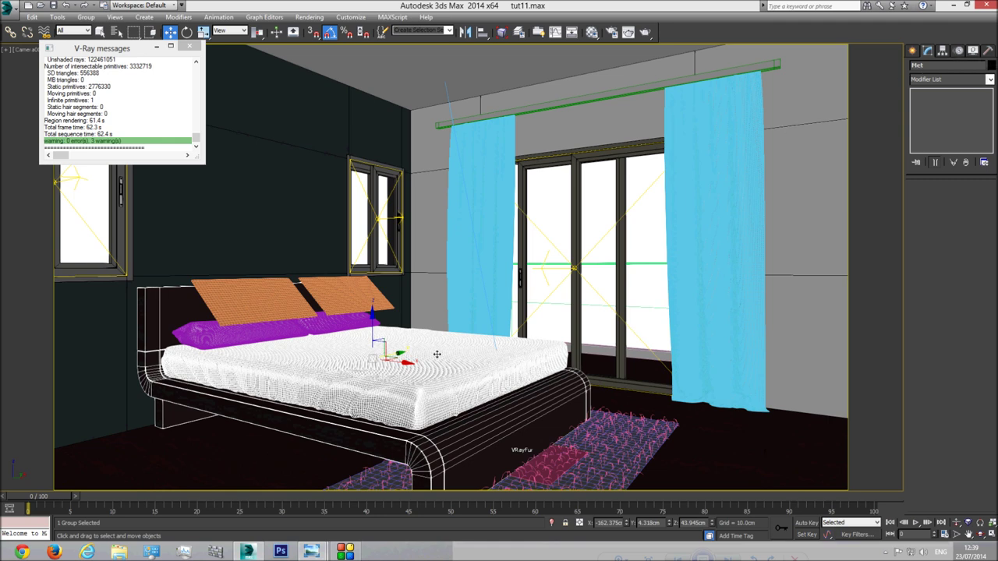
pyautogui.click(204, 82)
pyautogui.click(188, 45)
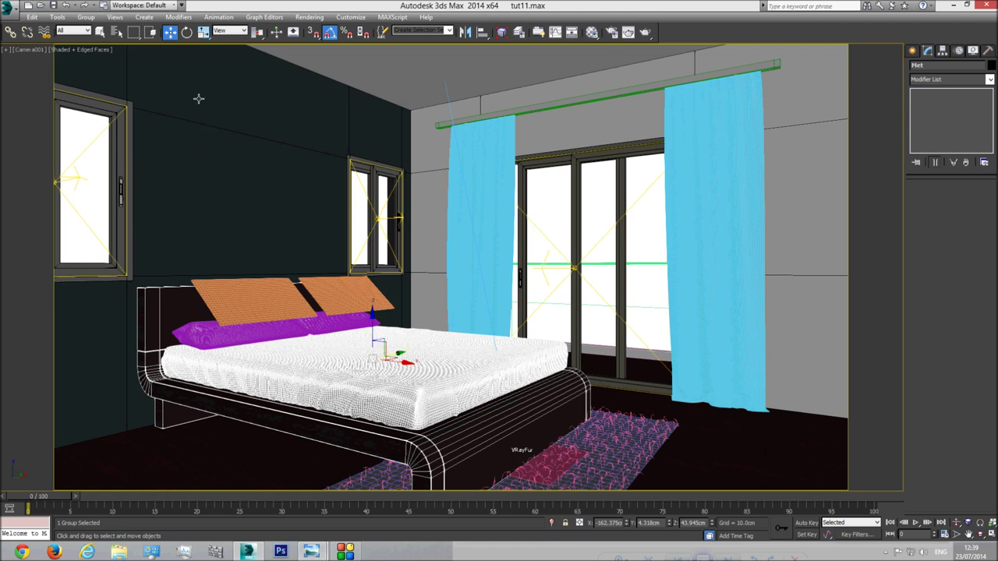
# Open the bed group for editing and select the right pillow panel
pyautogui.click(100, 32)
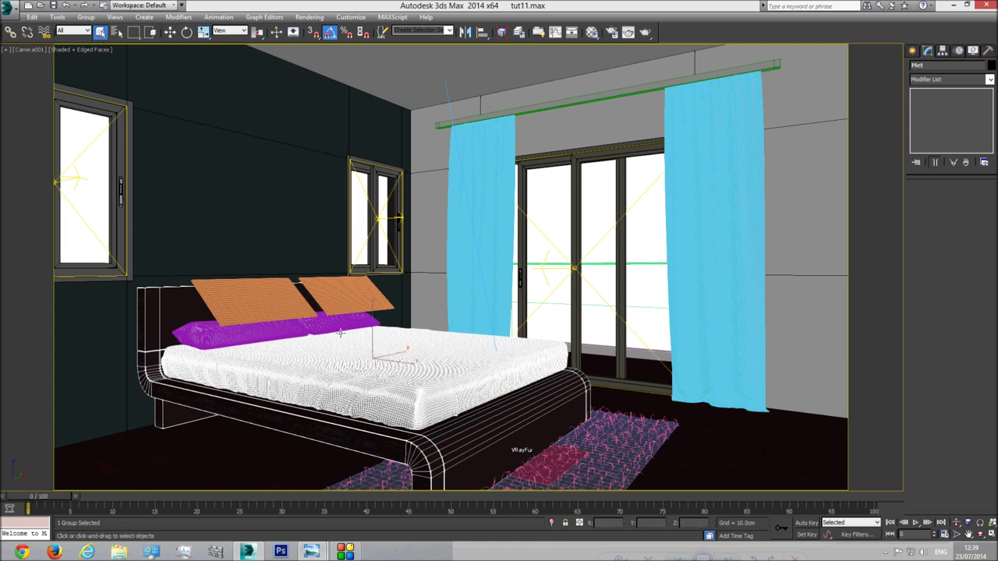
pyautogui.click(85, 17)
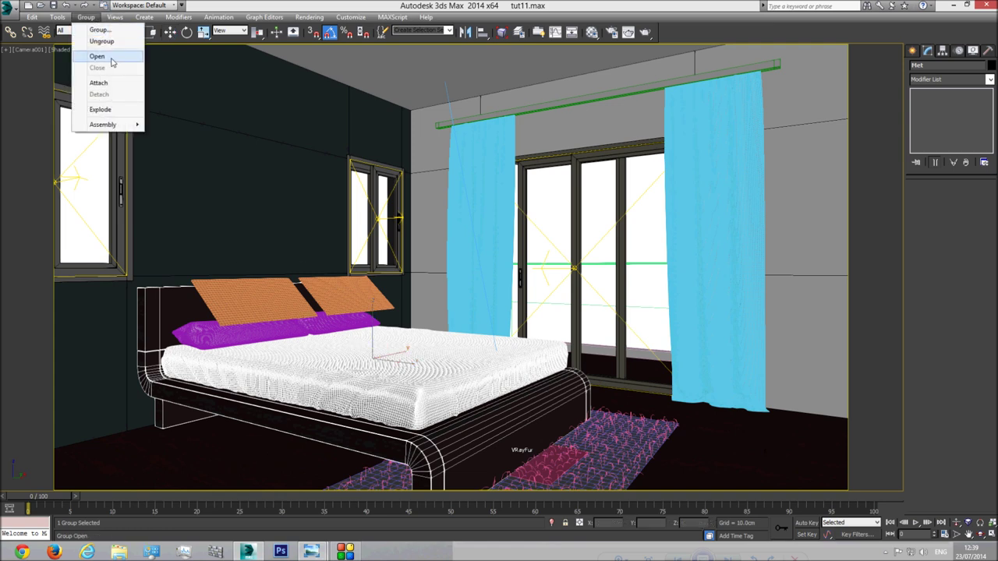
pyautogui.click(110, 57)
pyautogui.click(349, 293)
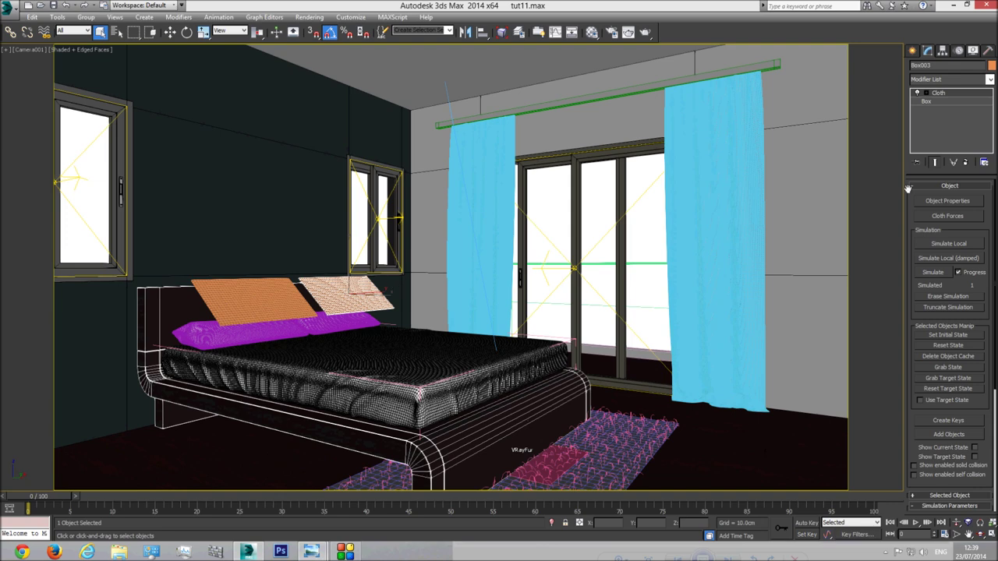
# Rename the right pillow panel in the name field with its new Pillow name
pyautogui.click(274, 294)
pyautogui.click(351, 298)
pyautogui.click(942, 201)
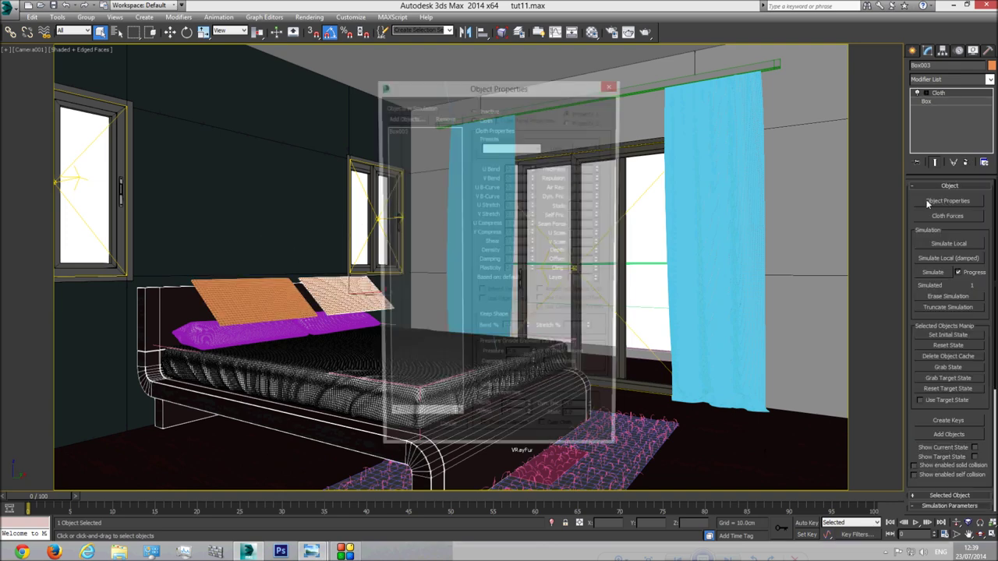
pyautogui.click(443, 439)
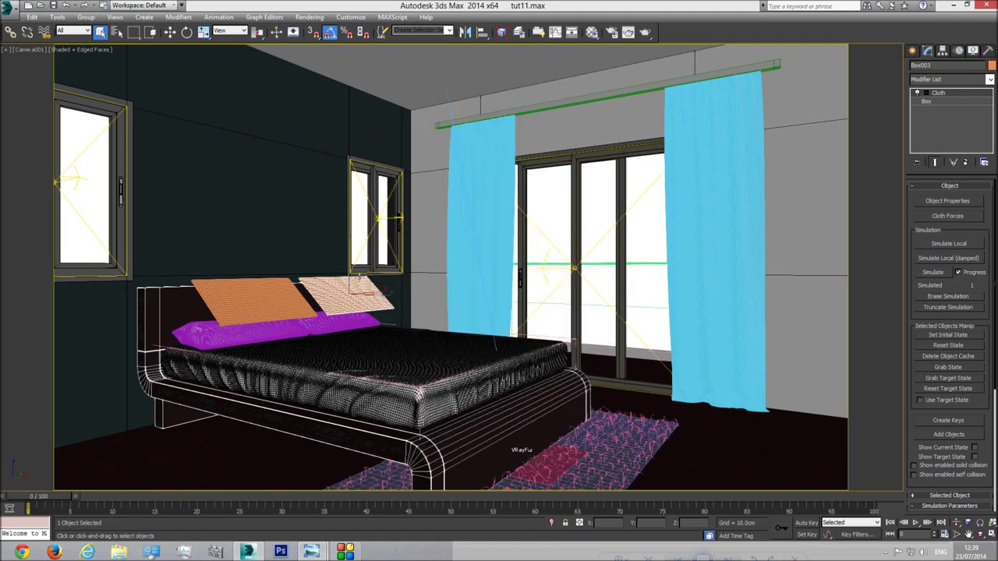
pyautogui.click(961, 66)
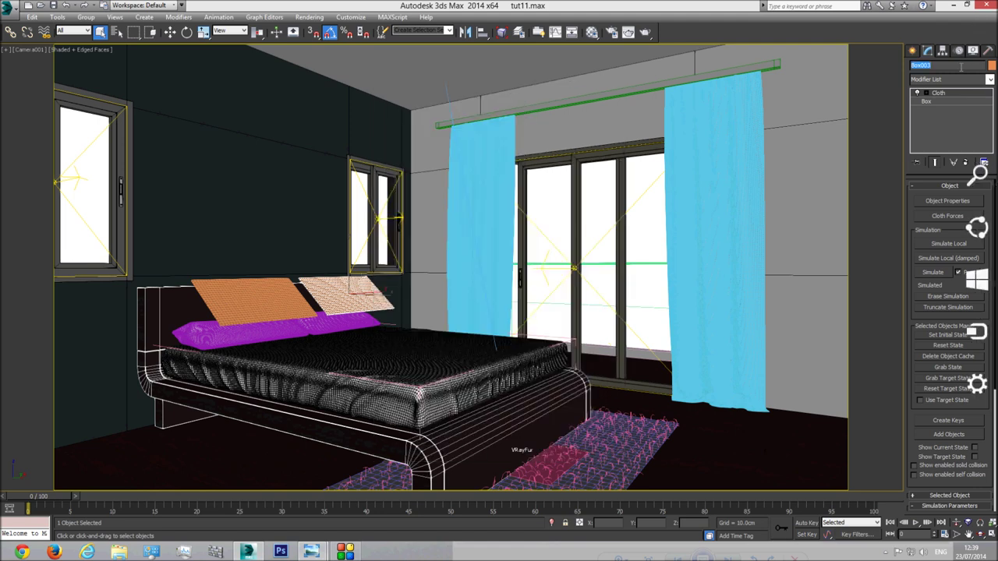
pyautogui.write('Fillow3')
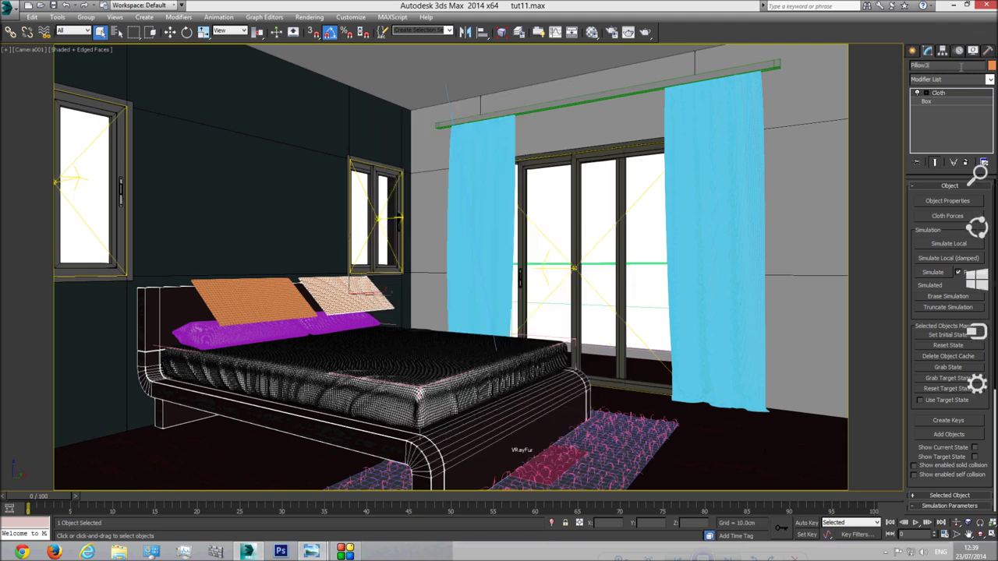
# Rename the left panel to Pillow3 and open its cloth Object Properties
pyautogui.click(257, 301)
pyautogui.click(951, 66)
pyautogui.write('Pi')
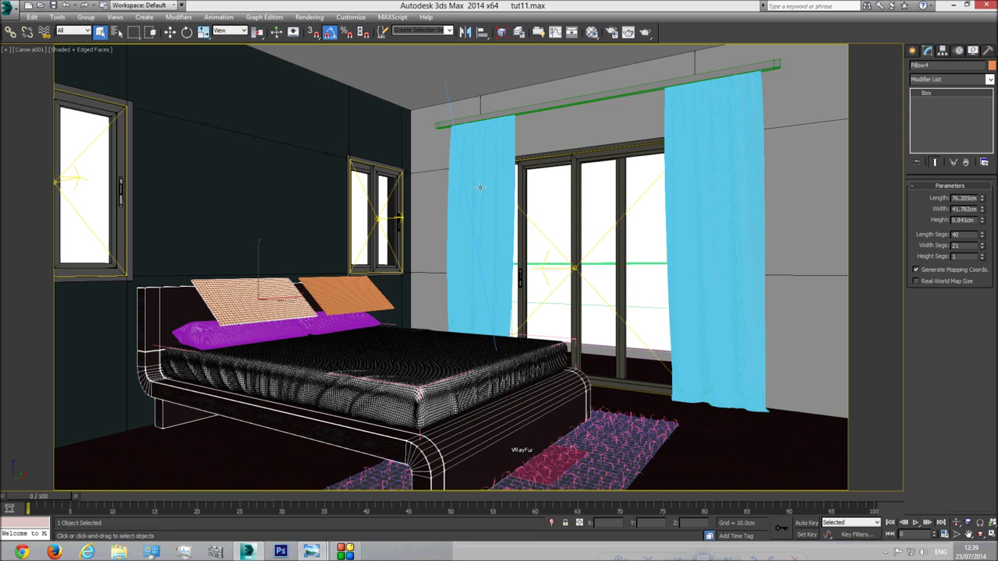
pyautogui.click(947, 200)
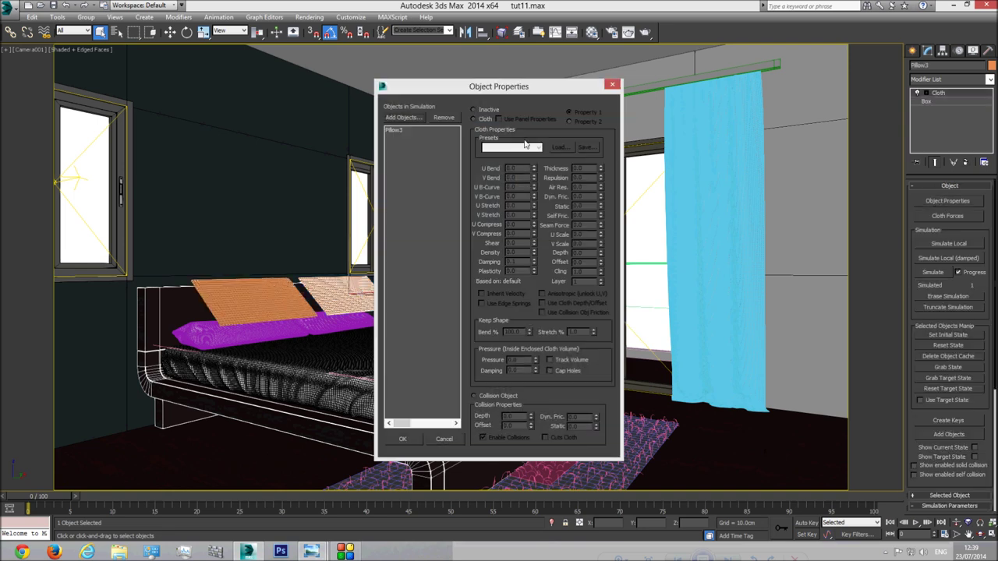
# Add Pillow4, Sheet, Pillow1 and Pillow002 to the cloth simulation objects
pyautogui.click(396, 131)
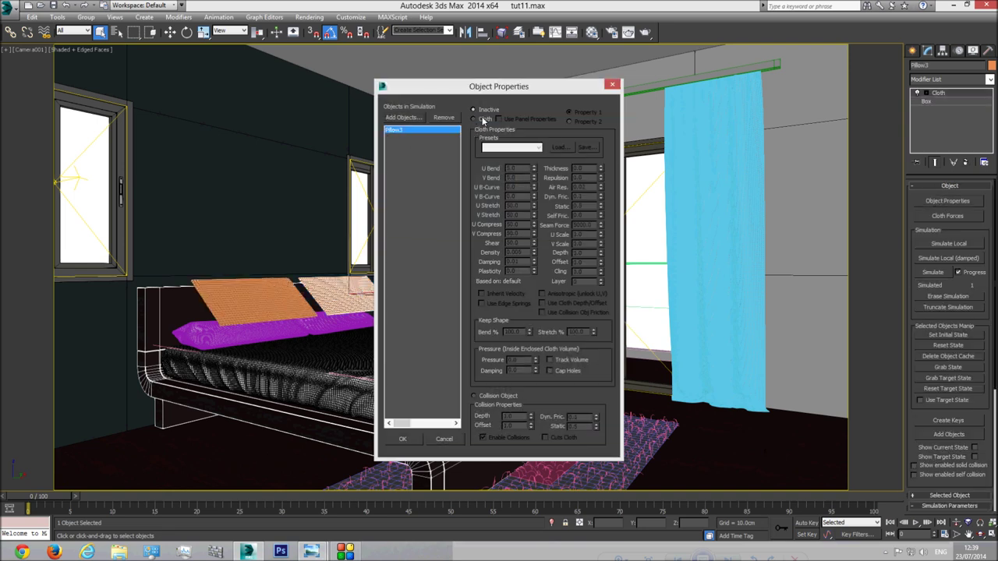
pyautogui.click(401, 118)
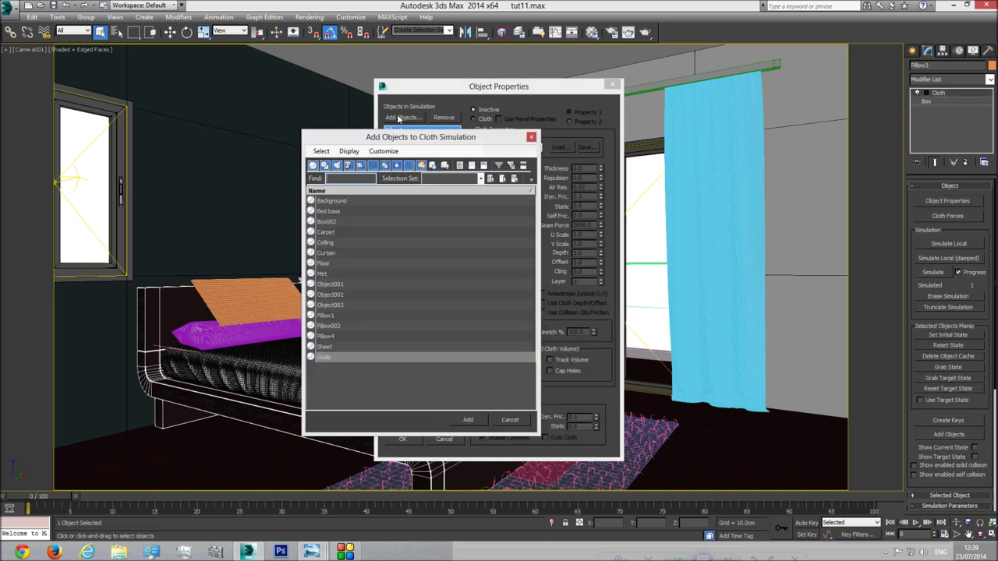
pyautogui.click(334, 338)
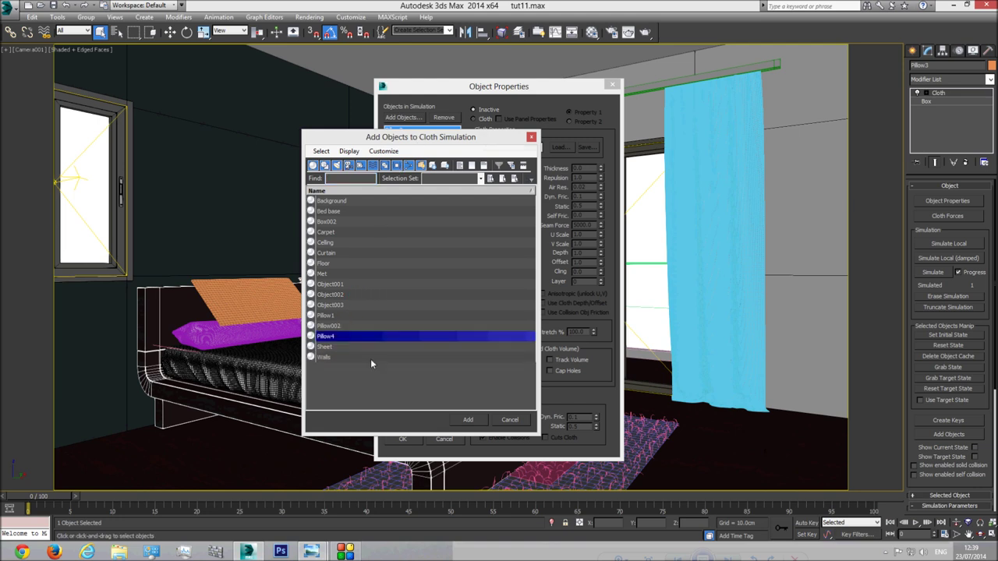
pyautogui.keyDown('ctrl'); pyautogui.click(328, 348); pyautogui.keyUp('ctrl')
pyautogui.keyDown('shift'); pyautogui.click(335, 317); pyautogui.keyUp('shift')
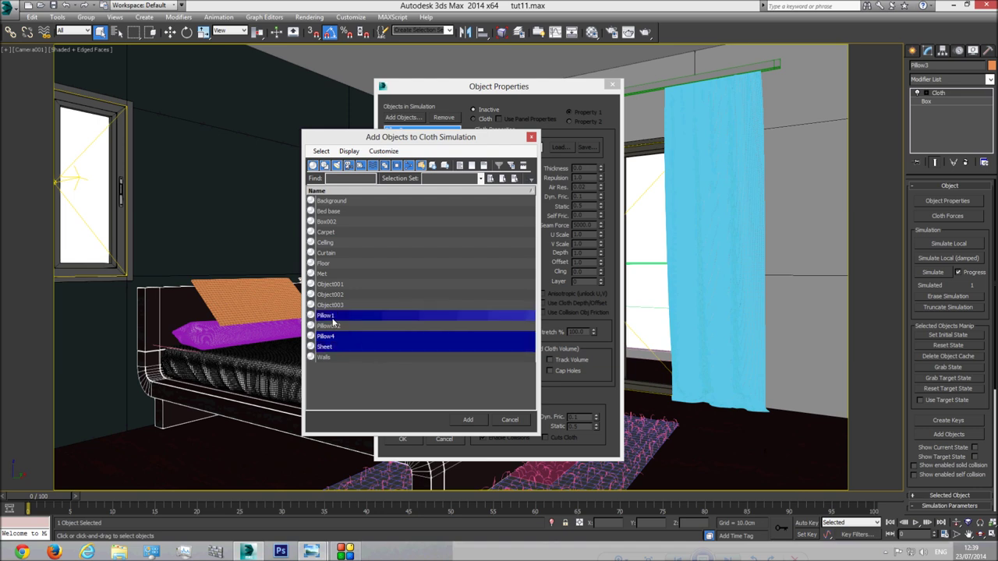
pyautogui.click(468, 419)
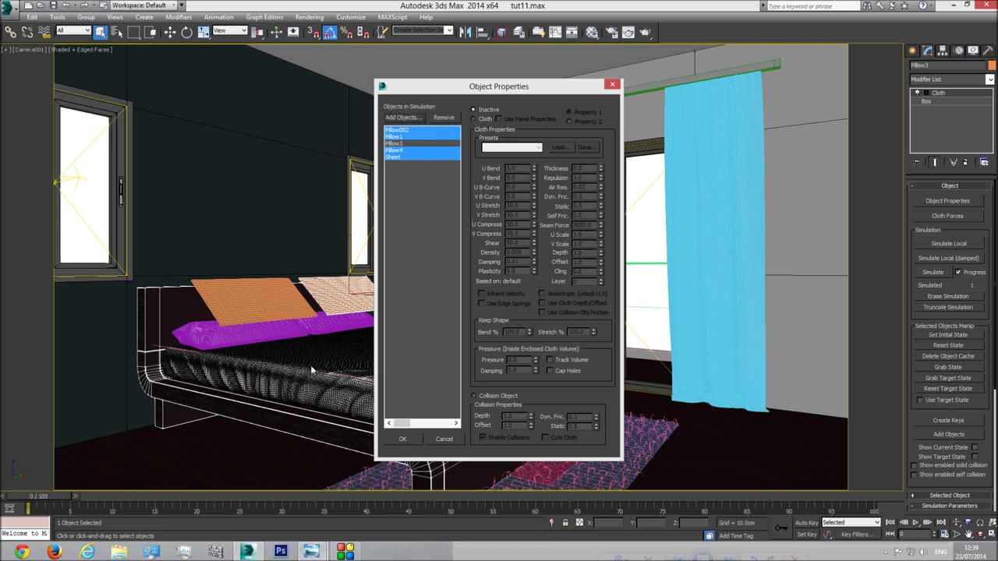
# Make Pillow3 and Pillow4 Cloth, and Pillow002, Pillow1 and Sheet Collision Objects
pyautogui.click(403, 144)
pyautogui.keyDown('ctrl'); pyautogui.click(405, 151); pyautogui.keyUp('ctrl')
pyautogui.click(482, 120)
pyautogui.click(404, 130)
pyautogui.keyDown('ctrl'); pyautogui.click(404, 137); pyautogui.keyUp('ctrl')
pyautogui.keyDown('ctrl'); pyautogui.click(406, 156); pyautogui.keyUp('ctrl')
pyautogui.click(499, 396)
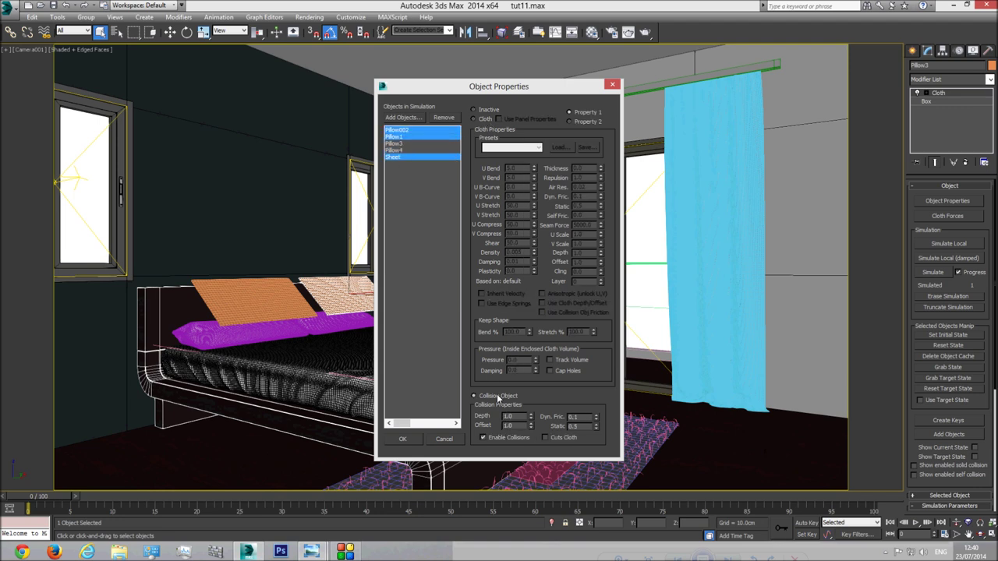
# Verify each object's simulation role and confirm the Object Properties dialog
pyautogui.click(401, 145)
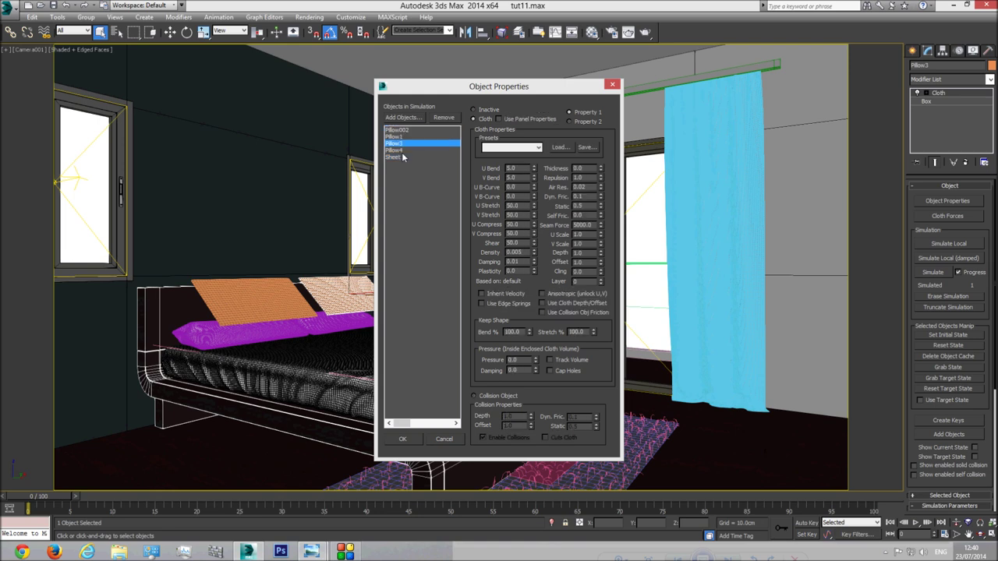
pyautogui.click(402, 152)
pyautogui.click(407, 131)
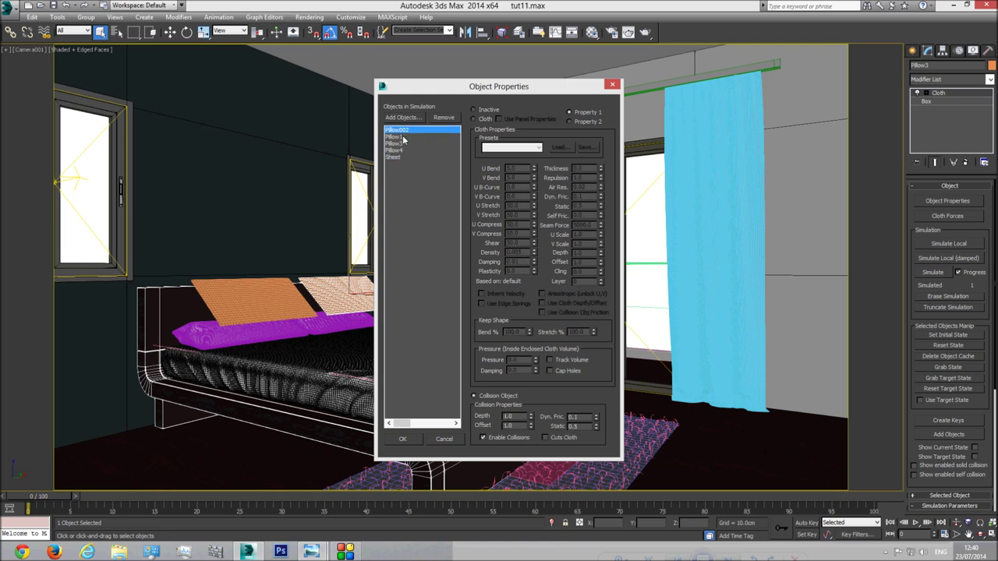
pyautogui.click(401, 158)
pyautogui.click(401, 438)
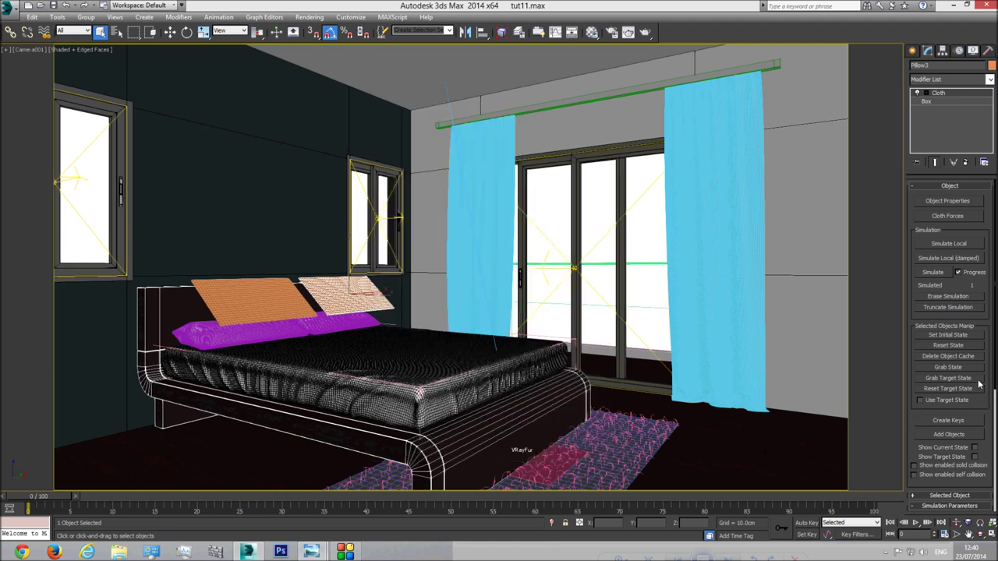
# Review the Cloth Simulation Parameters: gravity -980 with Self Collision enabled
pyautogui.scroll(-5, 989, 413)
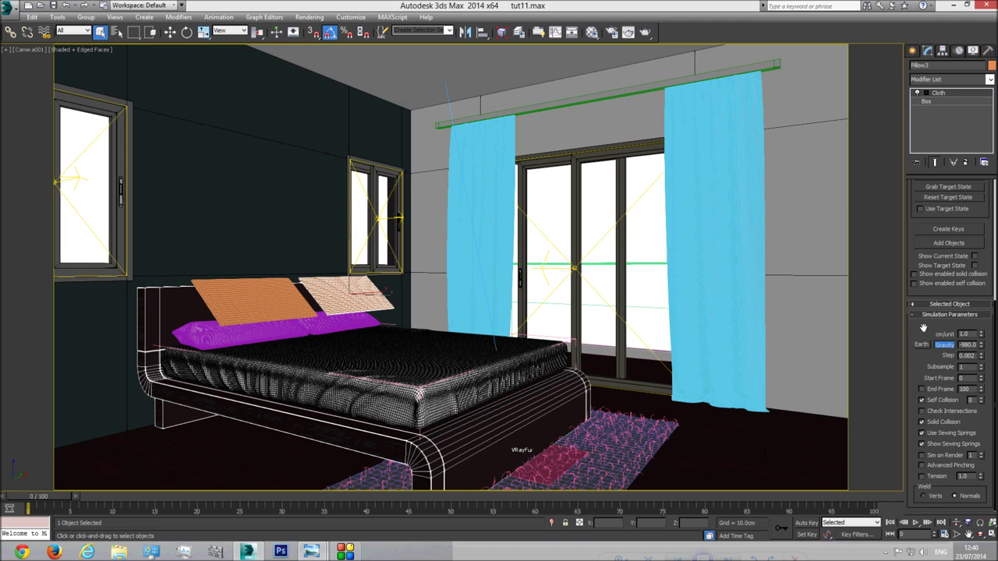
pyautogui.moveTo(923, 327); pyautogui.dragTo(946, 481)
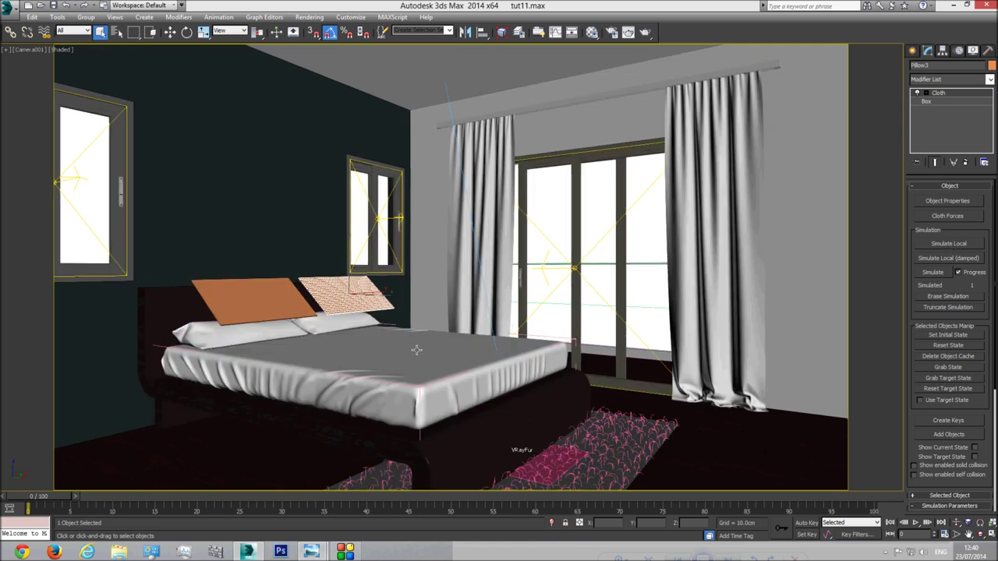
# Set Pillow3 and Pillow4 cloth pressure to 35 and start the local simulation
pyautogui.press('p')
pyautogui.hotkey('ctrl', 'r')
pyautogui.moveTo(416, 350); pyautogui.dragTo(489, 303)
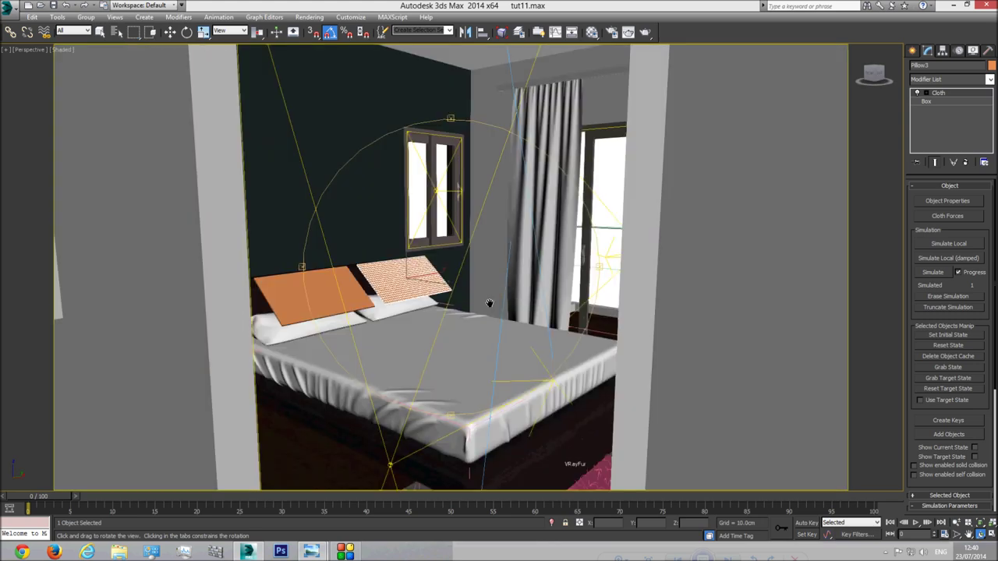
pyautogui.scroll(5, 489, 303)
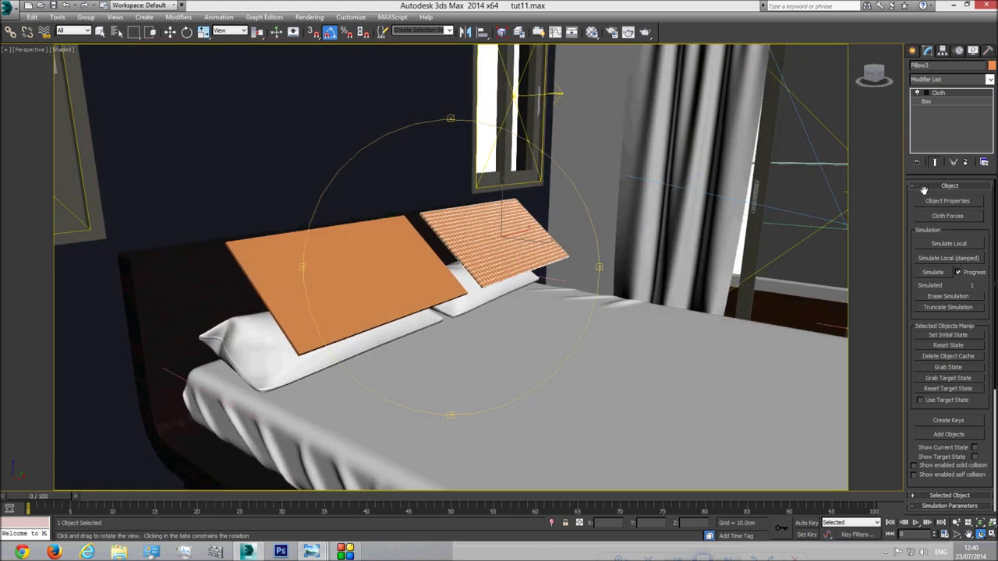
pyautogui.press('q')
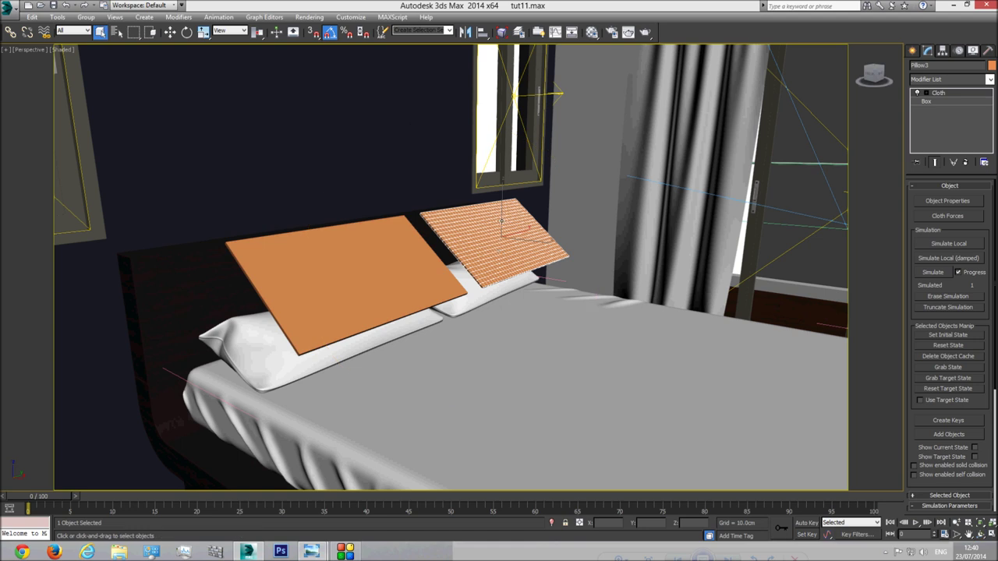
pyautogui.click(918, 201)
pyautogui.click(405, 143)
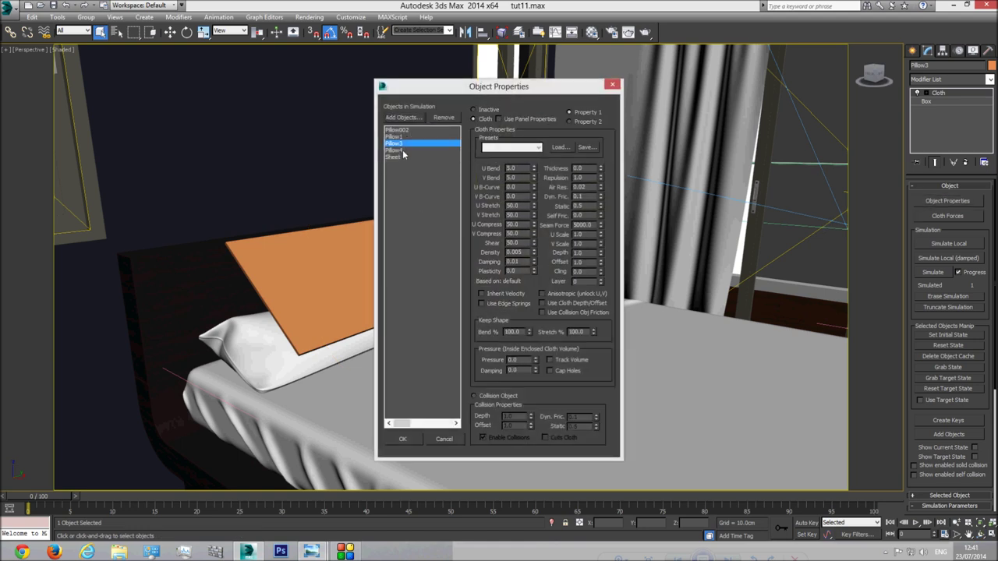
pyautogui.keyDown('ctrl'); pyautogui.click(402, 151); pyautogui.keyUp('ctrl')
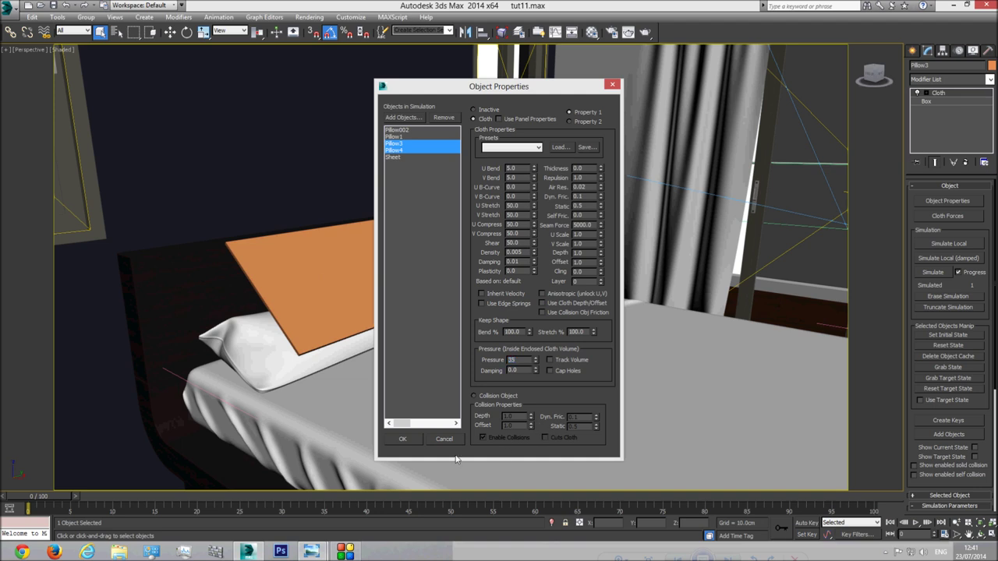
pyautogui.click(403, 440)
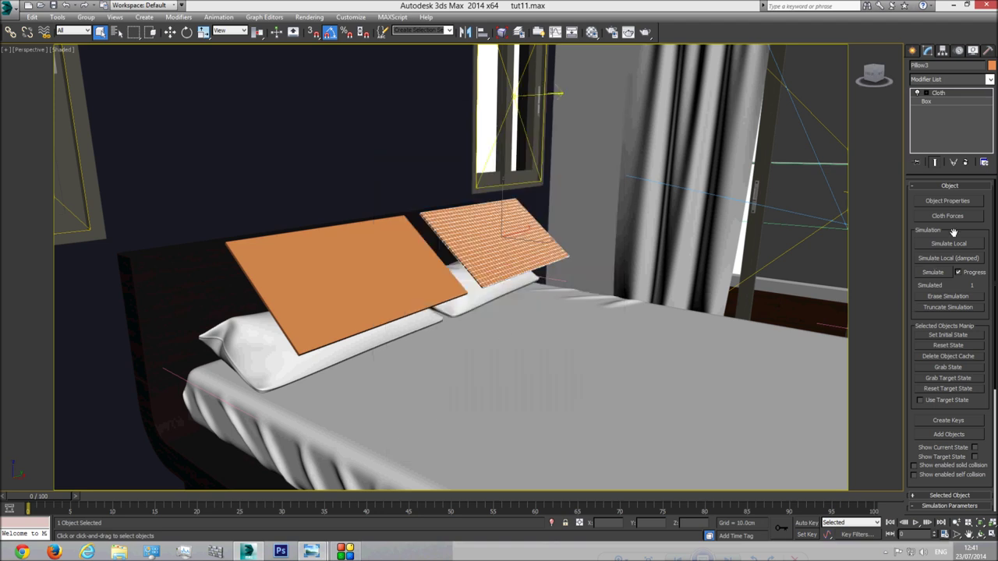
pyautogui.click(949, 244)
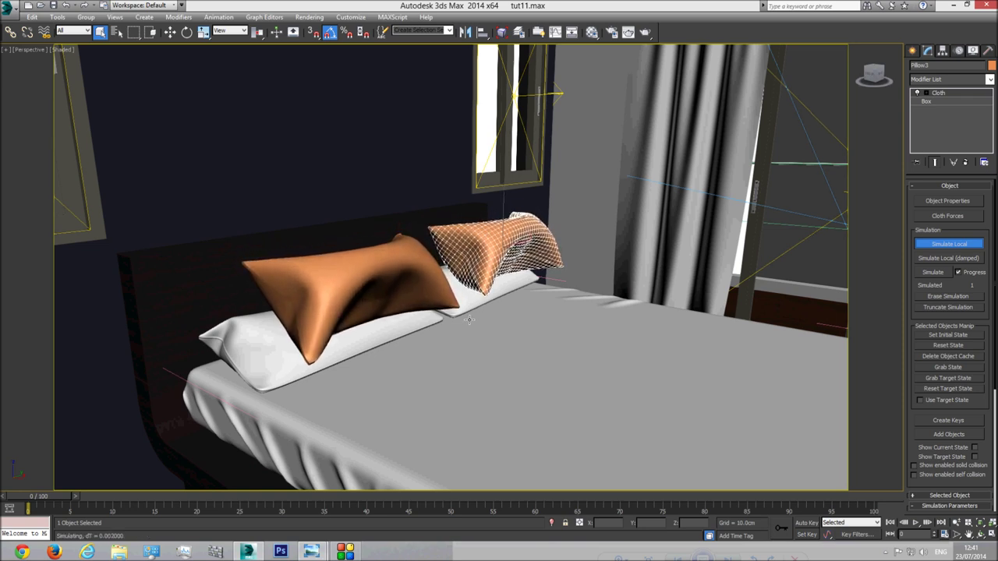
# Orbit around the bed to watch the pillows inflate, then stop the local simulation
pyautogui.click(971, 538)
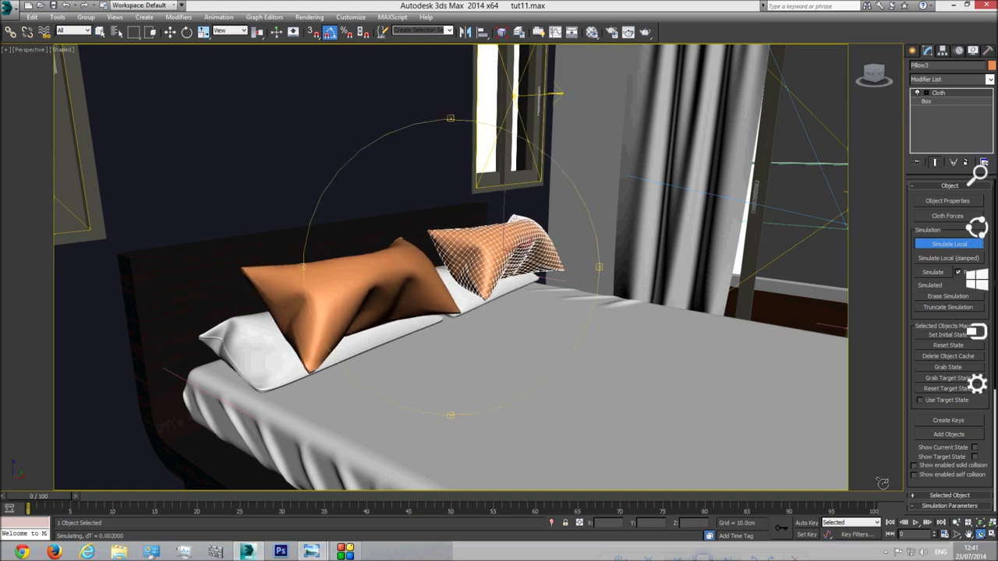
pyautogui.moveTo(397, 309); pyautogui.dragTo(406, 314)
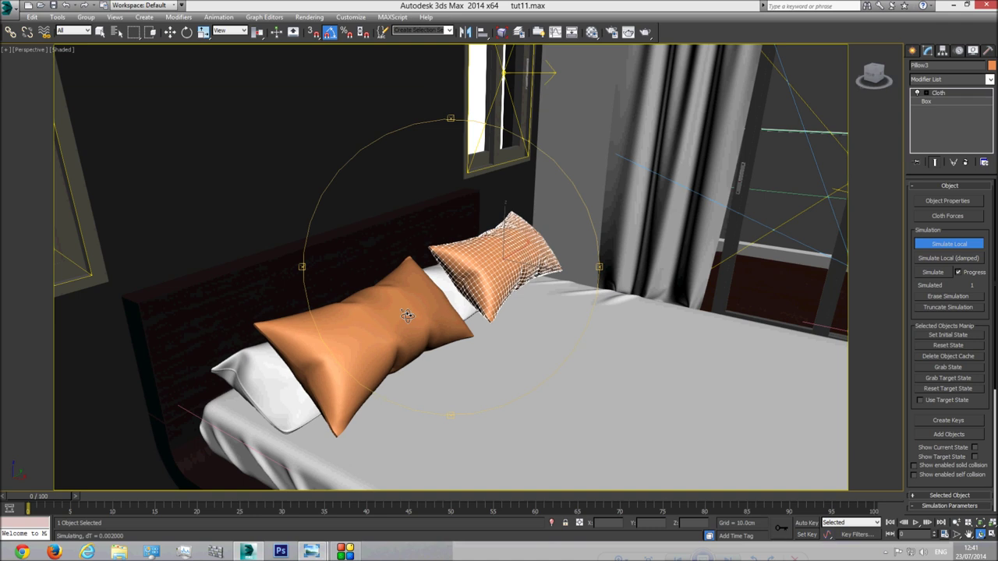
pyautogui.moveTo(406, 314); pyautogui.dragTo(427, 326)
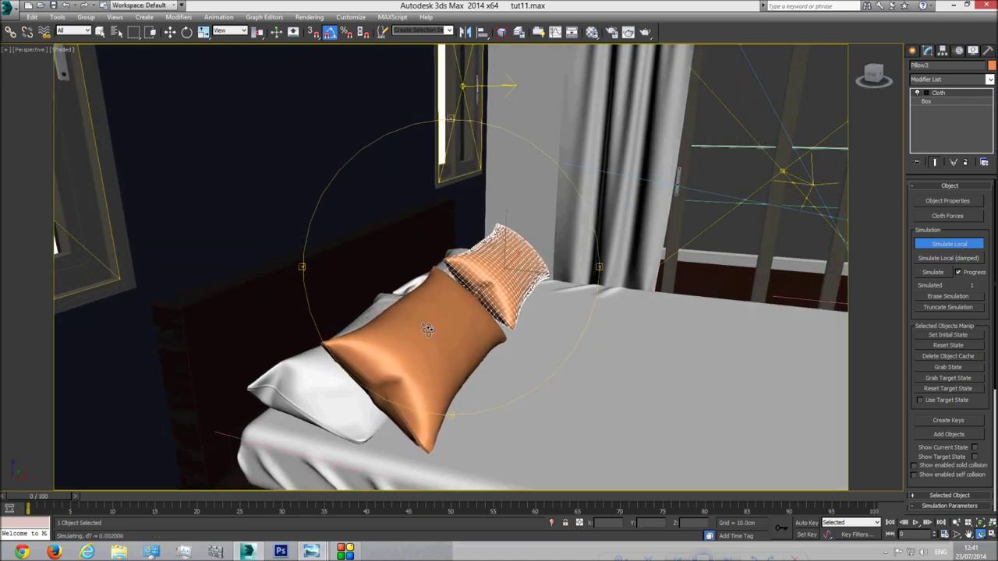
pyautogui.moveTo(427, 328); pyautogui.dragTo(434, 331)
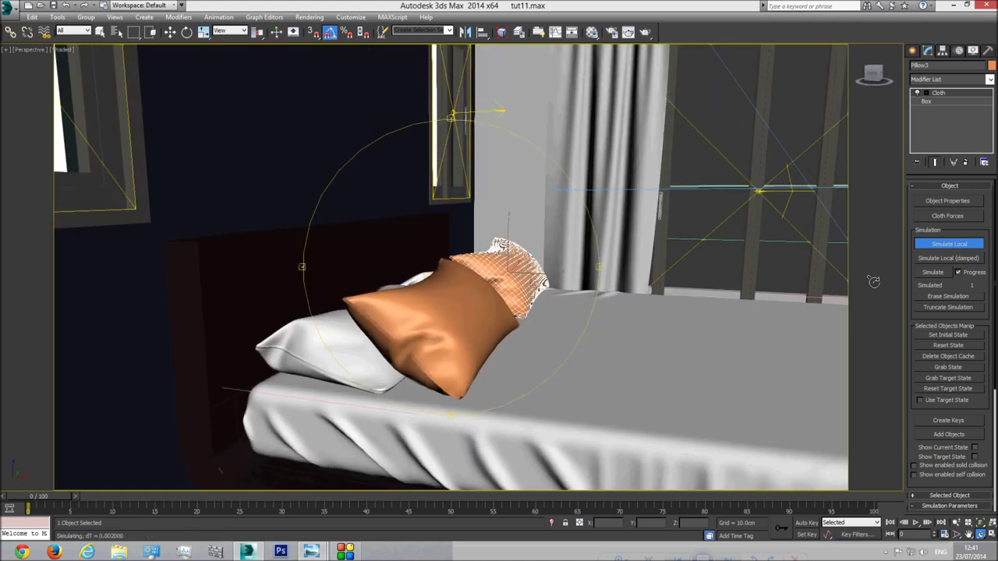
pyautogui.click(937, 245)
pyautogui.moveTo(489, 304); pyautogui.dragTo(452, 328)
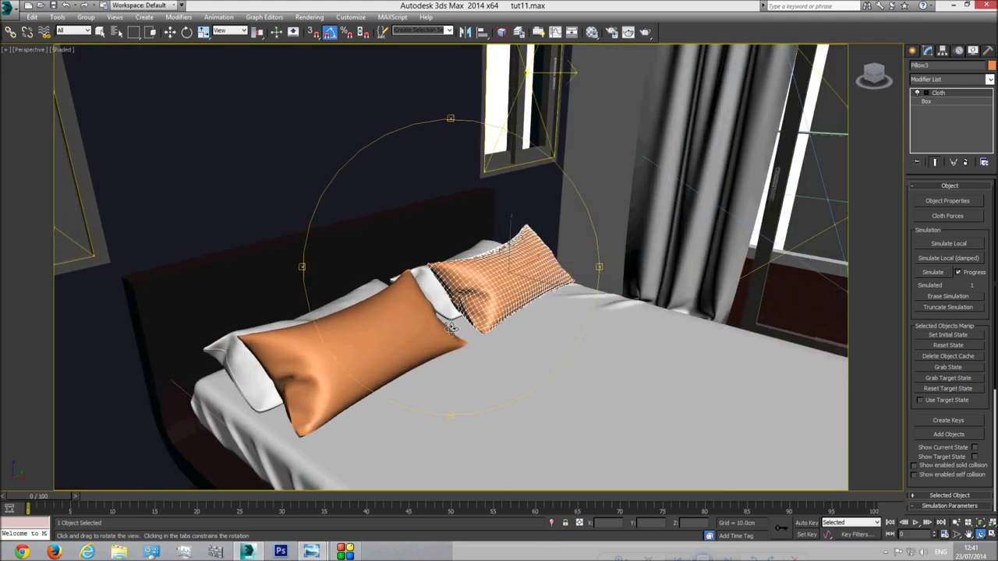
# Return to the camera view and open the modern-bed-designs.jpg reference photo for comparison
pyautogui.press('c')
pyautogui.press('q')
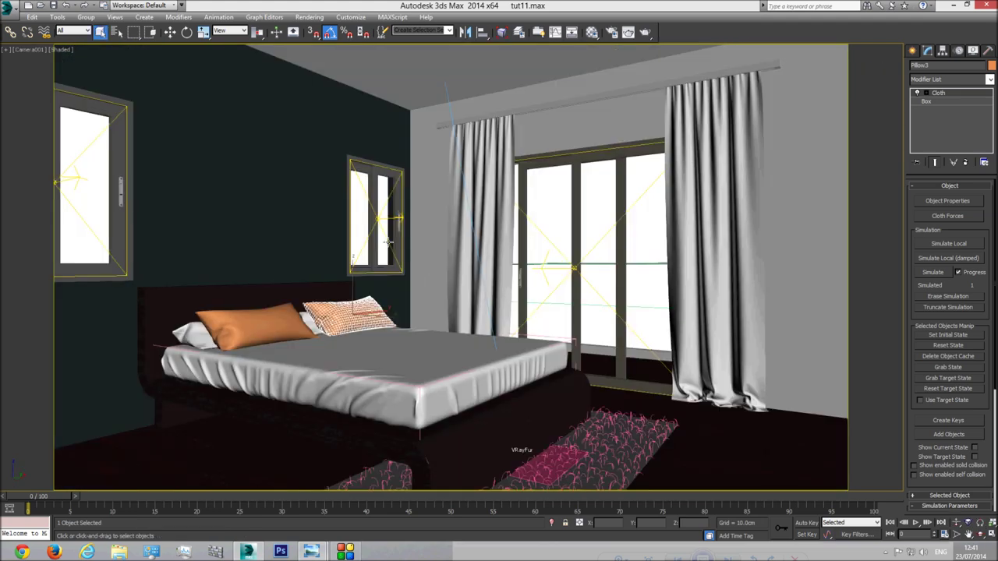
pyautogui.press('F3')
pyautogui.click(298, 209)
pyautogui.press('F3')
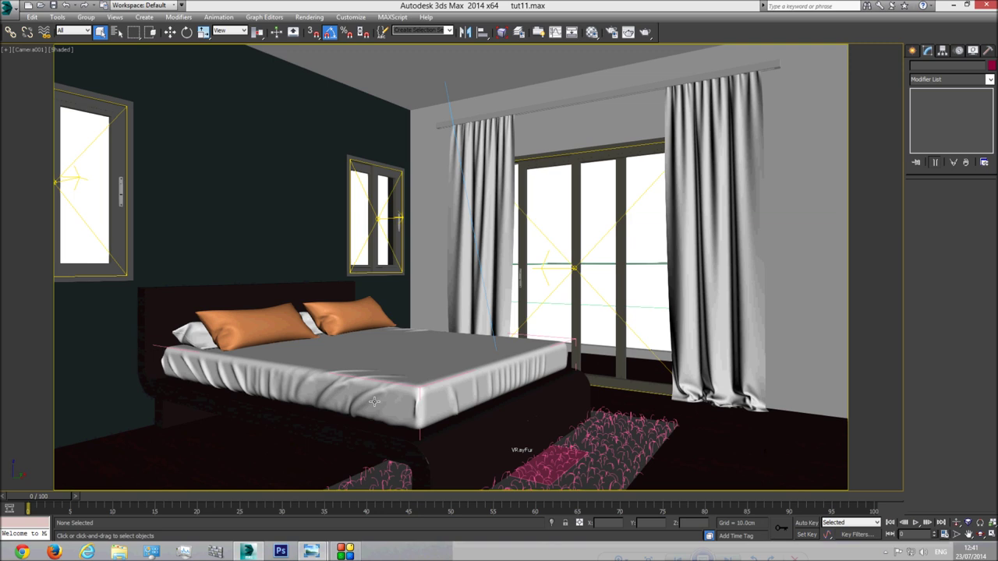
pyautogui.moveTo(313, 553)
pyautogui.click(269, 488)
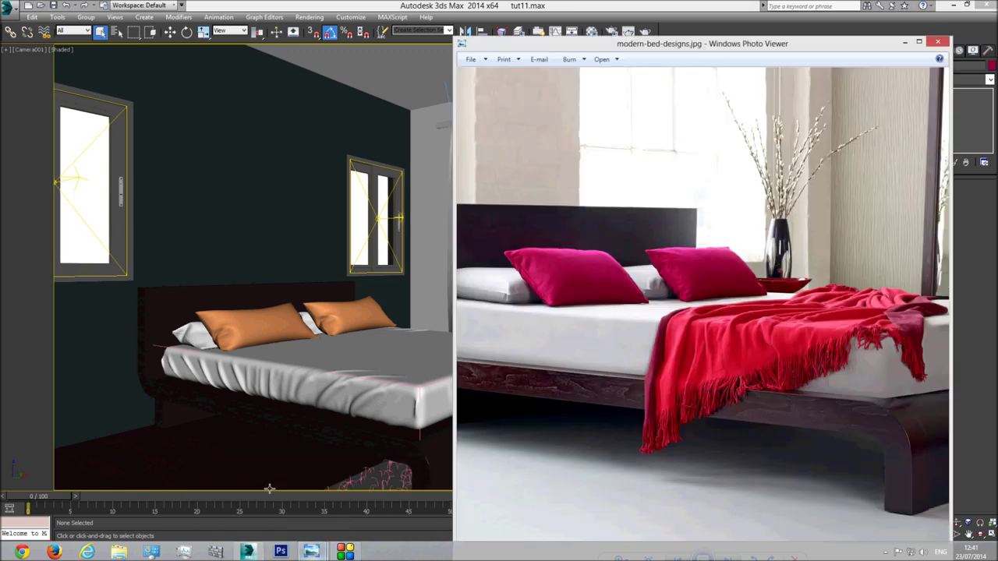
# Pick a pillow and orbit in close to frame the puffed pillows
pyautogui.click(347, 316)
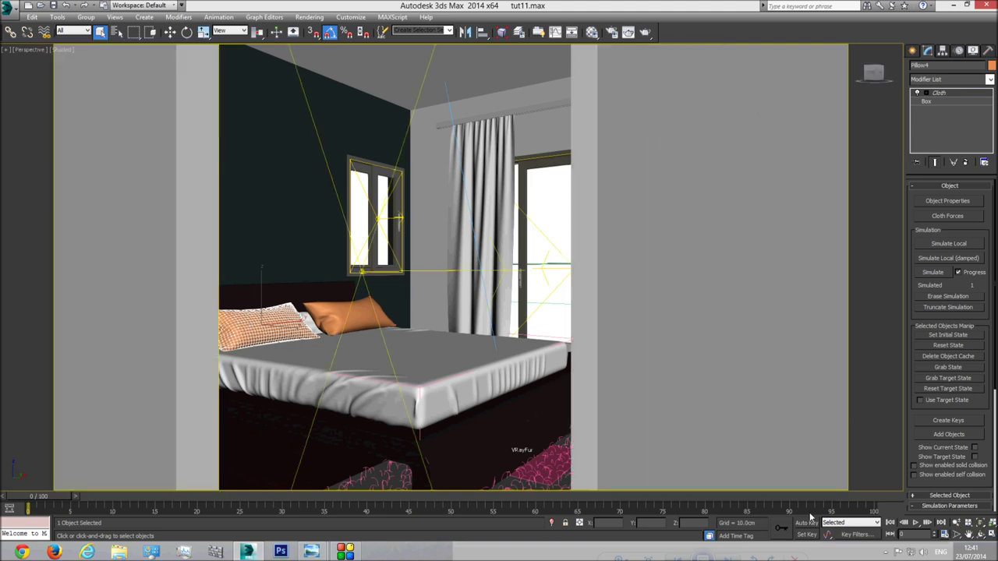
pyautogui.click(980, 535)
pyautogui.moveTo(405, 275); pyautogui.dragTo(486, 282)
pyautogui.rightClick(565, 239)
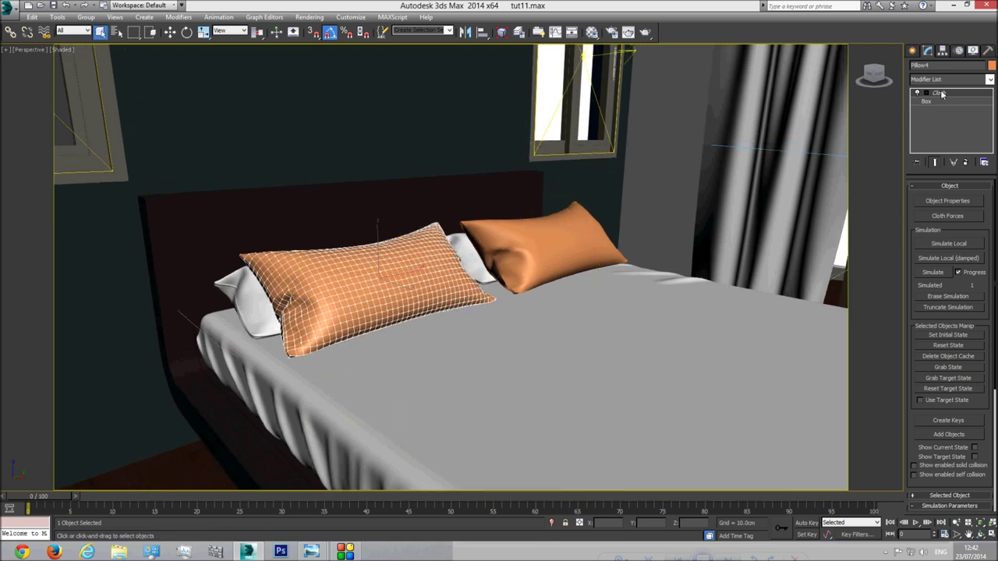
# Select the orange pillow, both white pillows and the sheet, and open their Cloth modifier options
pyautogui.keyDown('ctrl'); pyautogui.click(568, 240); pyautogui.keyUp('ctrl')
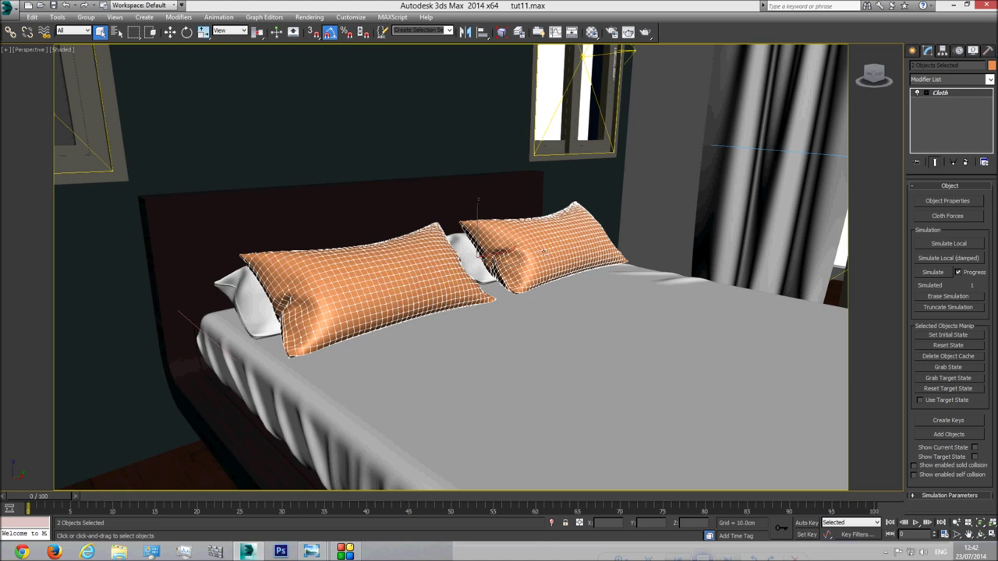
pyautogui.keyDown('ctrl'); pyautogui.click(475, 262); pyautogui.keyUp('ctrl')
pyautogui.keyDown('ctrl'); pyautogui.click(257, 312); pyautogui.keyUp('ctrl')
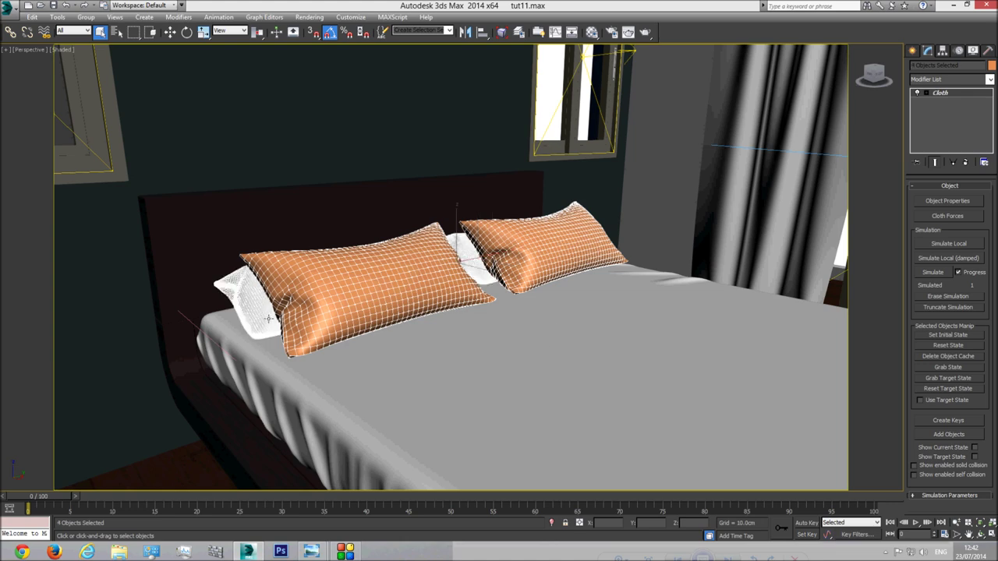
pyautogui.keyDown('ctrl'); pyautogui.click(518, 310); pyautogui.keyUp('ctrl')
pyautogui.rightClick(941, 93)
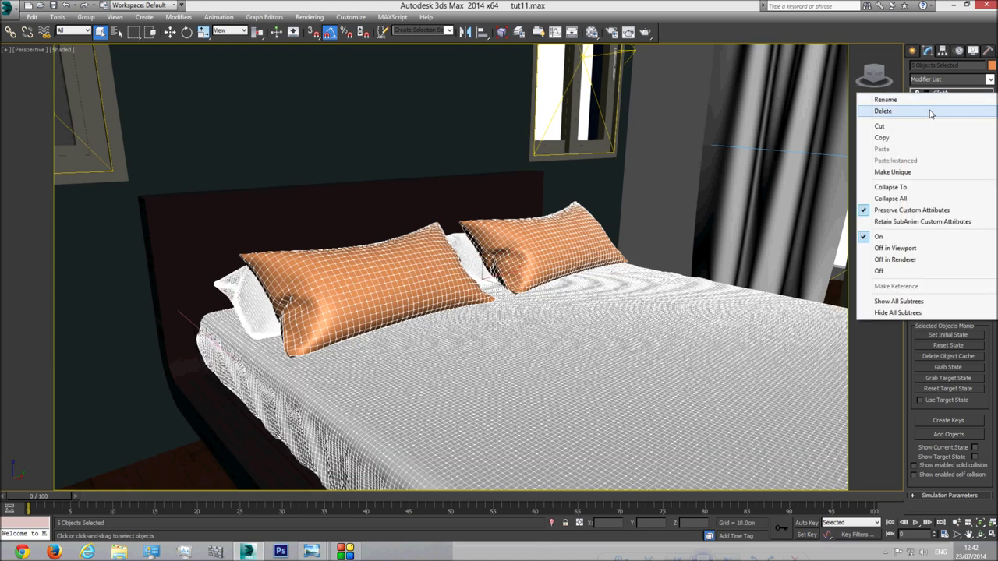
# Convert both orange pillows to Editable Poly
pyautogui.click(539, 234)
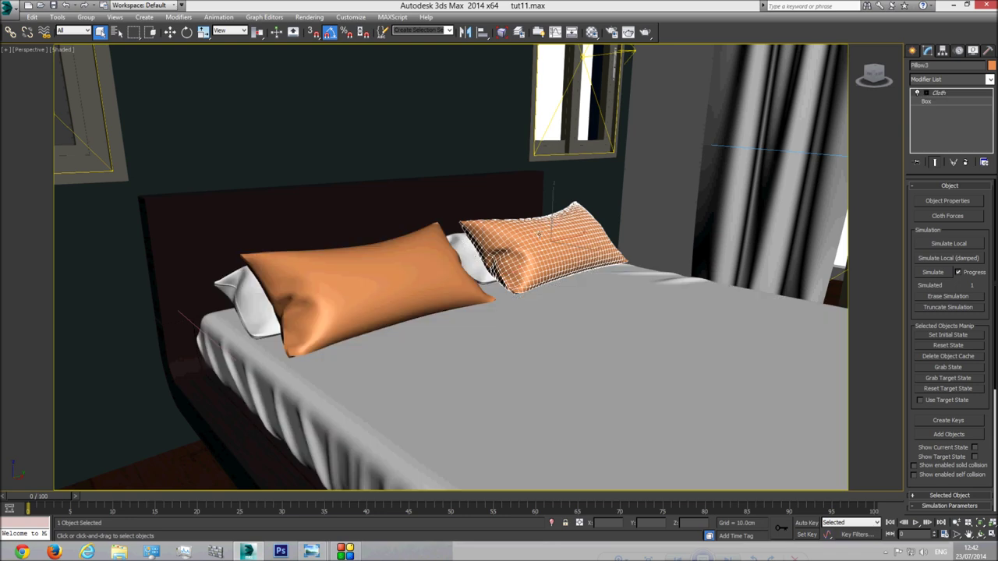
pyautogui.keyDown('ctrl'); pyautogui.click(382, 283); pyautogui.keyUp('ctrl')
pyautogui.rightClick(419, 262)
pyautogui.click(558, 370)
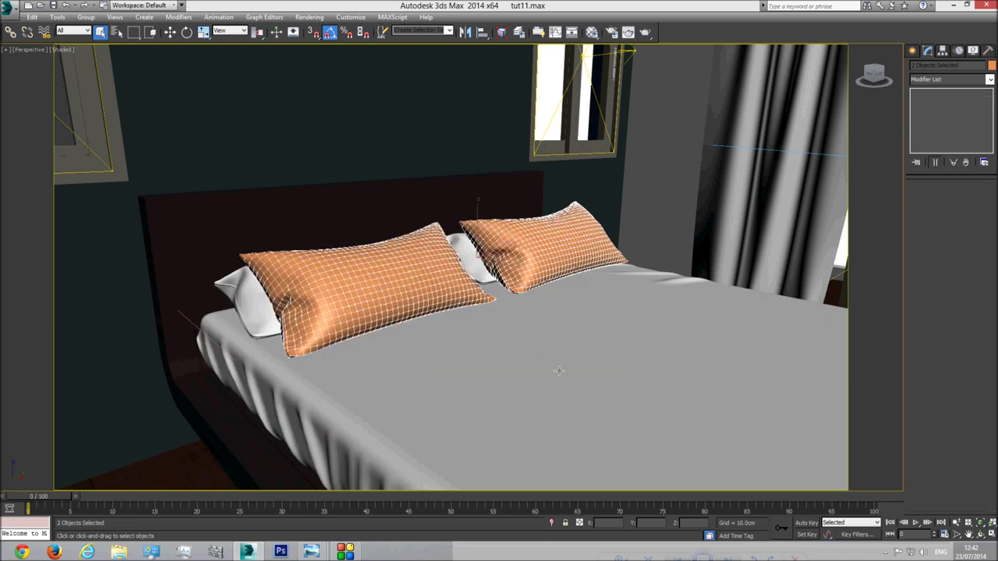
# Delete the Cloth modifier from the two white pillows and the bed sheet
pyautogui.click(469, 264)
pyautogui.keyDown('ctrl'); pyautogui.click(261, 321); pyautogui.keyUp('ctrl')
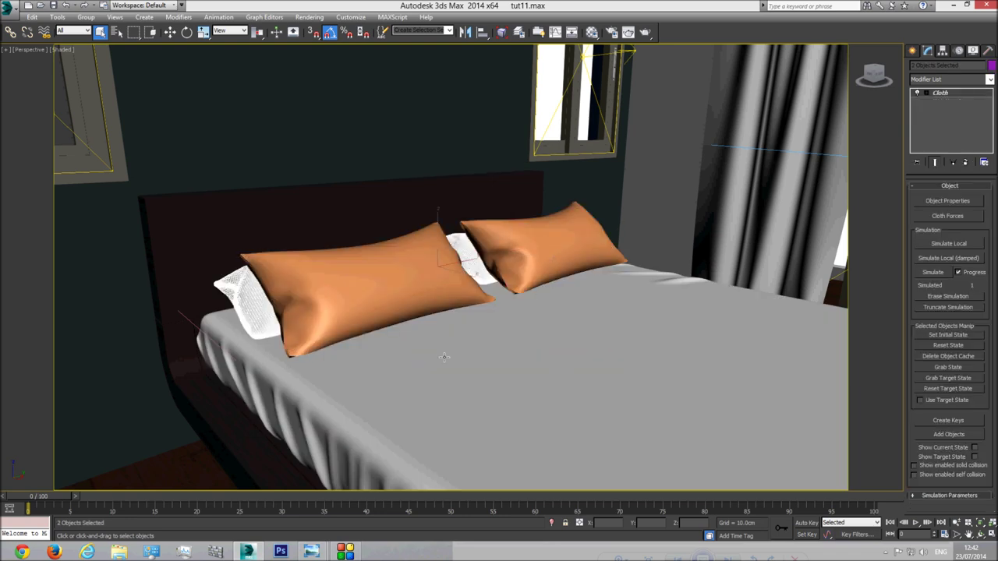
pyautogui.keyDown('ctrl'); pyautogui.click(443, 357); pyautogui.keyUp('ctrl')
pyautogui.rightClick(943, 93)
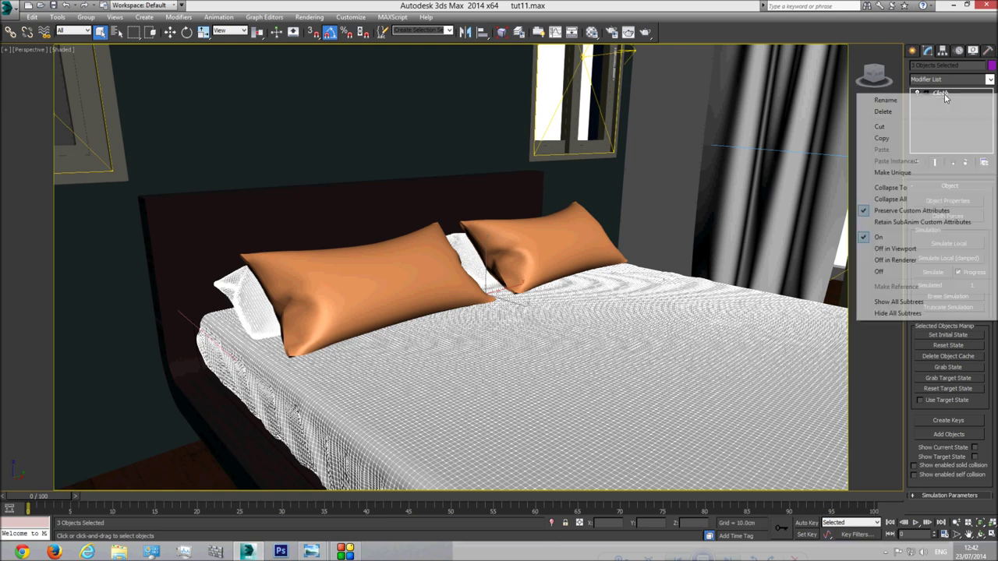
pyautogui.click(904, 111)
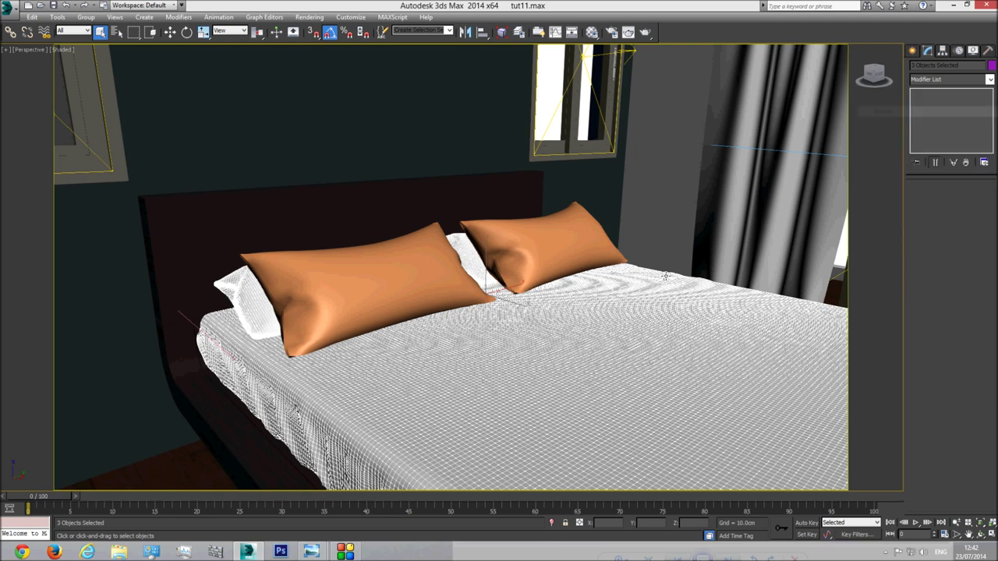
# Close the bed group and select the right orange pillow
pyautogui.click(573, 249)
pyautogui.click(542, 355)
pyautogui.click(86, 16)
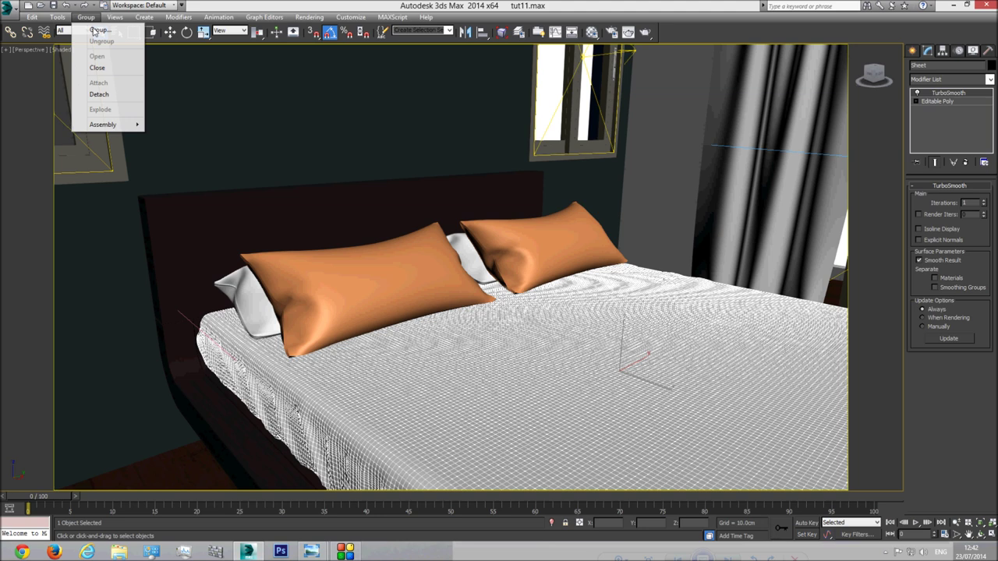
pyautogui.click(98, 67)
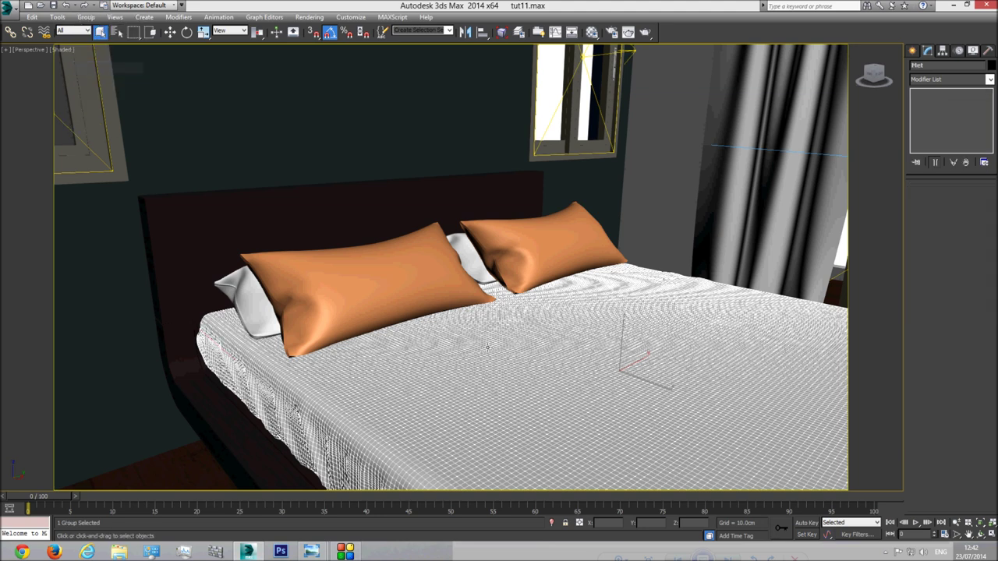
pyautogui.click(511, 248)
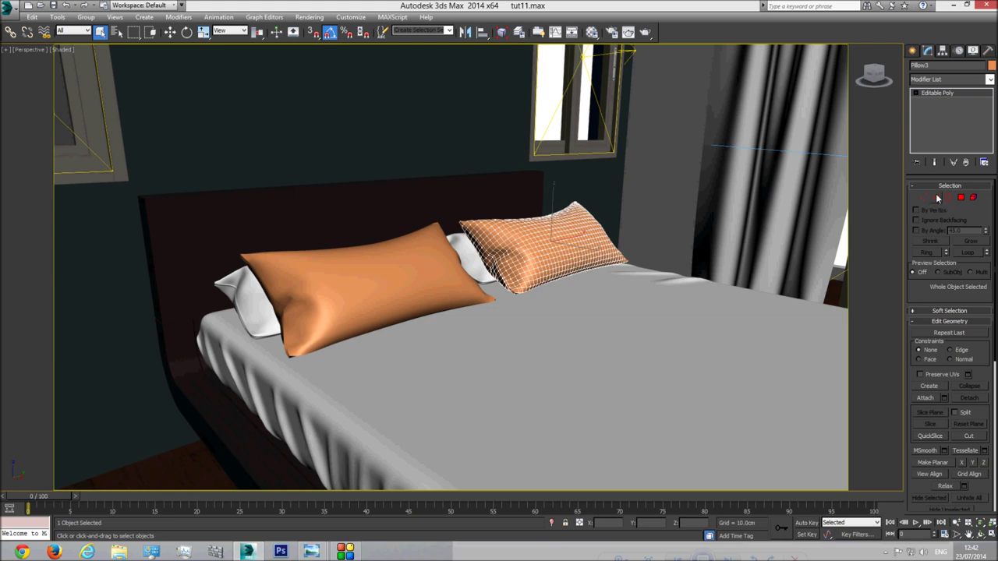
# Enter Edge mode on the right pillow and compare it against the reference photo
pyautogui.click(938, 198)
pyautogui.press('z')
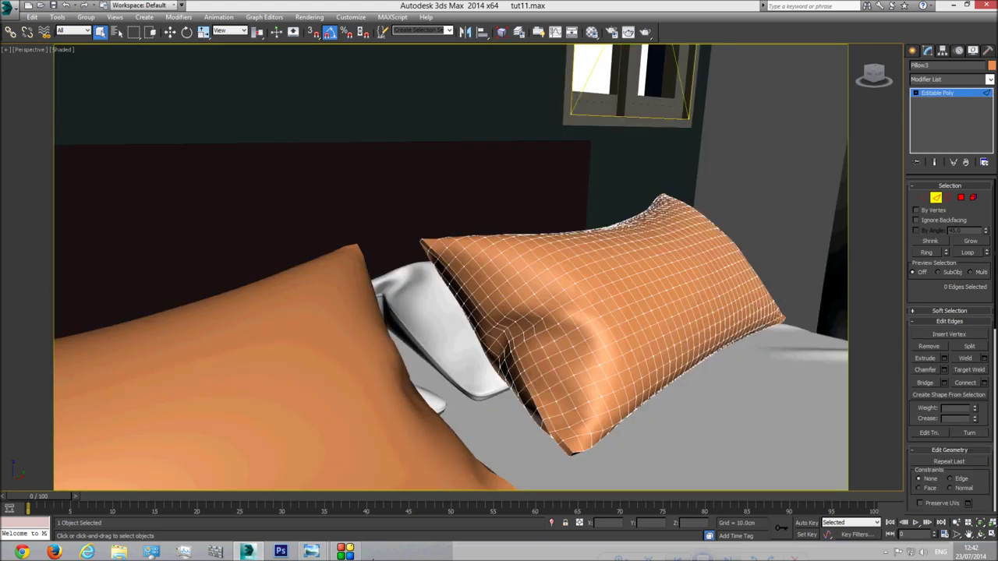
pyautogui.moveTo(311, 551)
pyautogui.click(254, 491)
pyautogui.scroll(2, 533, 280)
pyautogui.hotkey('alt', 'Tab')
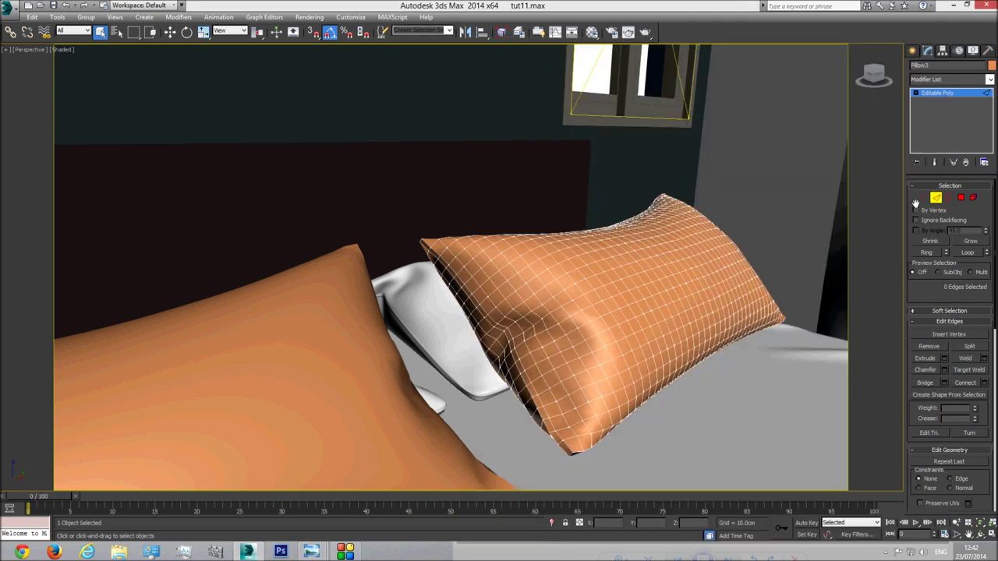
pyautogui.scroll(5, 602, 323)
pyautogui.scroll(-5, 473, 337)
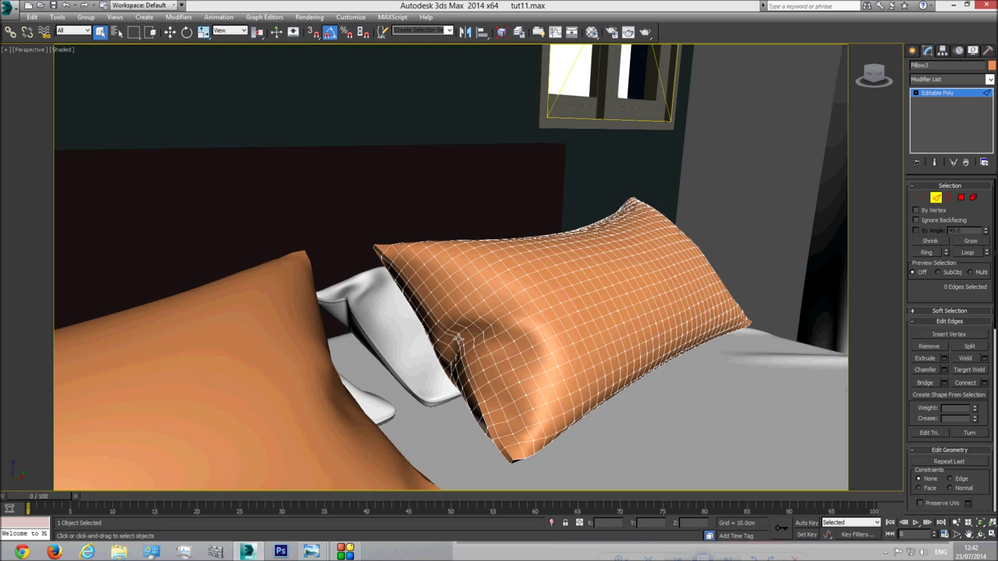
# Select the seam edge ring and connect it with one new edge loop
pyautogui.click(454, 335)
pyautogui.scroll(8, 428, 336)
pyautogui.click(548, 294)
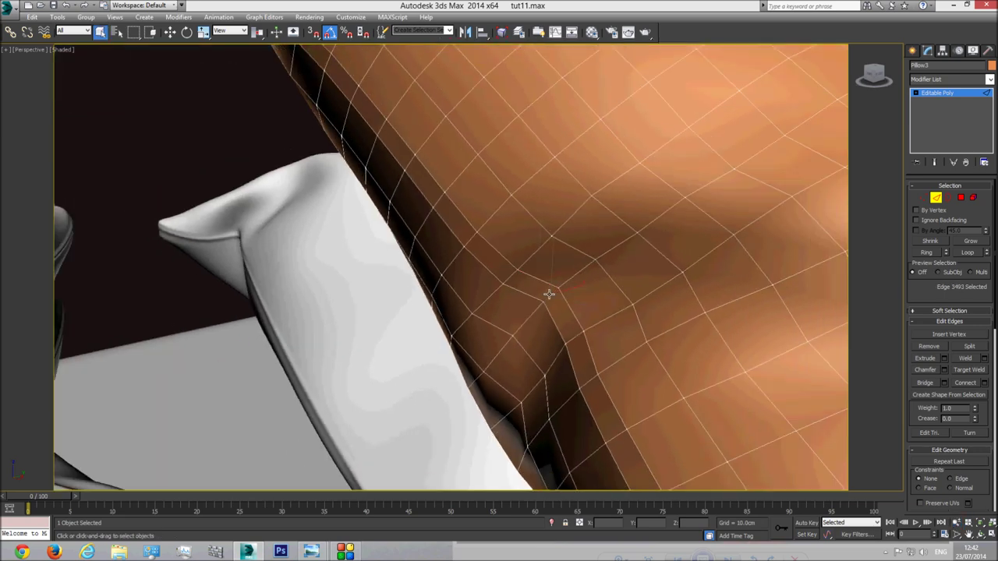
pyautogui.click(926, 252)
pyautogui.click(985, 383)
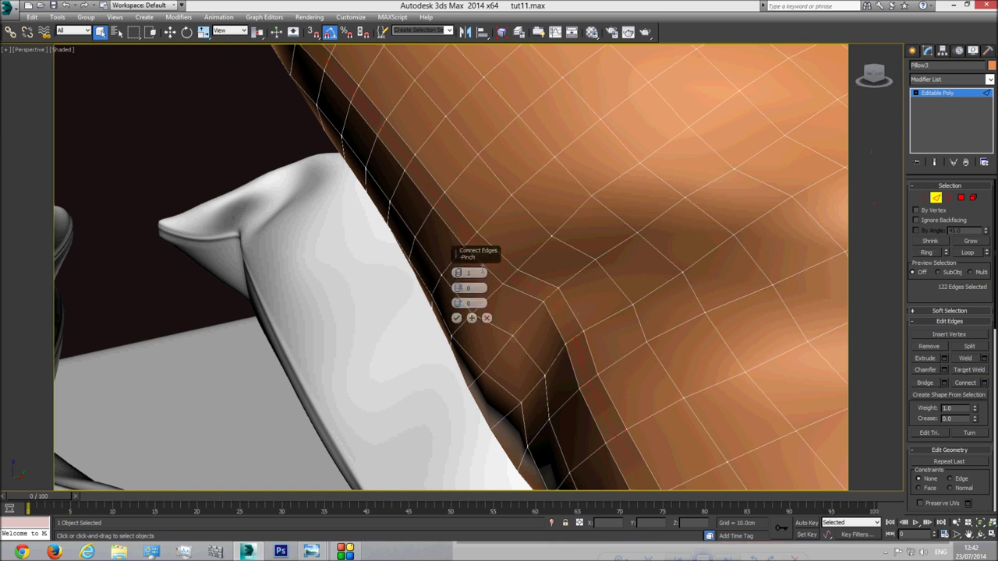
pyautogui.click(456, 319)
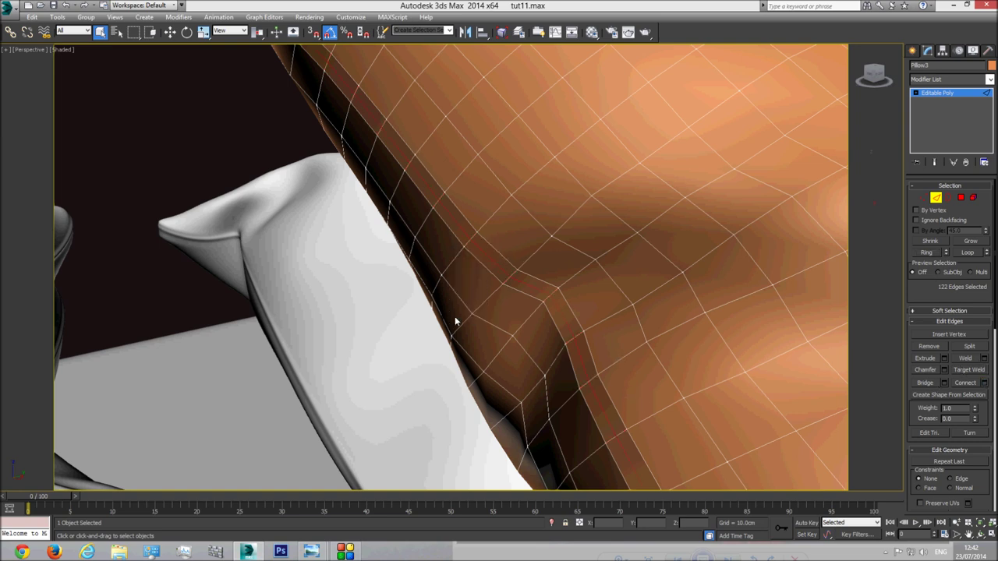
# Extrude the new seam edges inward, starting from height 0 and width 0
pyautogui.click(944, 359)
pyautogui.click(477, 273)
pyautogui.write('0')
pyautogui.press('Tab')
pyautogui.write('0')
pyautogui.press('Return')
pyautogui.moveTo(458, 289); pyautogui.dragTo(457, 275)
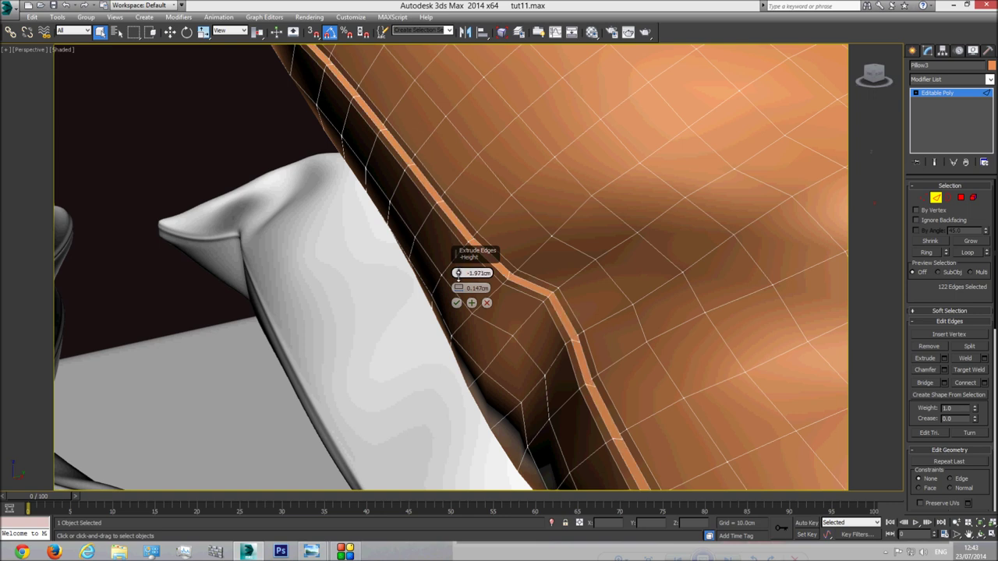
pyautogui.click(456, 302)
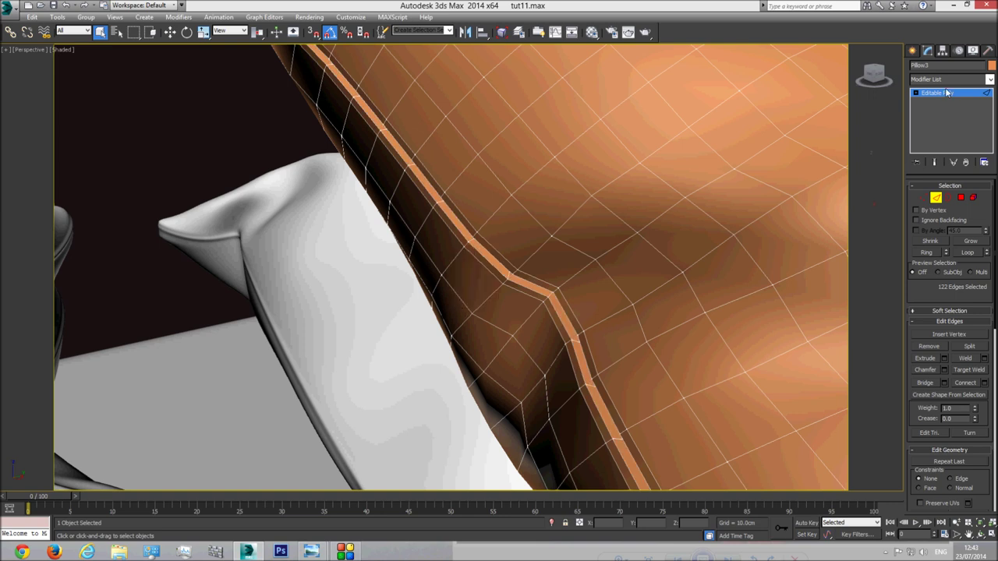
# Add a TurboSmooth modifier to the pillow with Iterations set to 2
pyautogui.click(990, 80)
pyautogui.moveTo(992, 106); pyautogui.dragTo(993, 389)
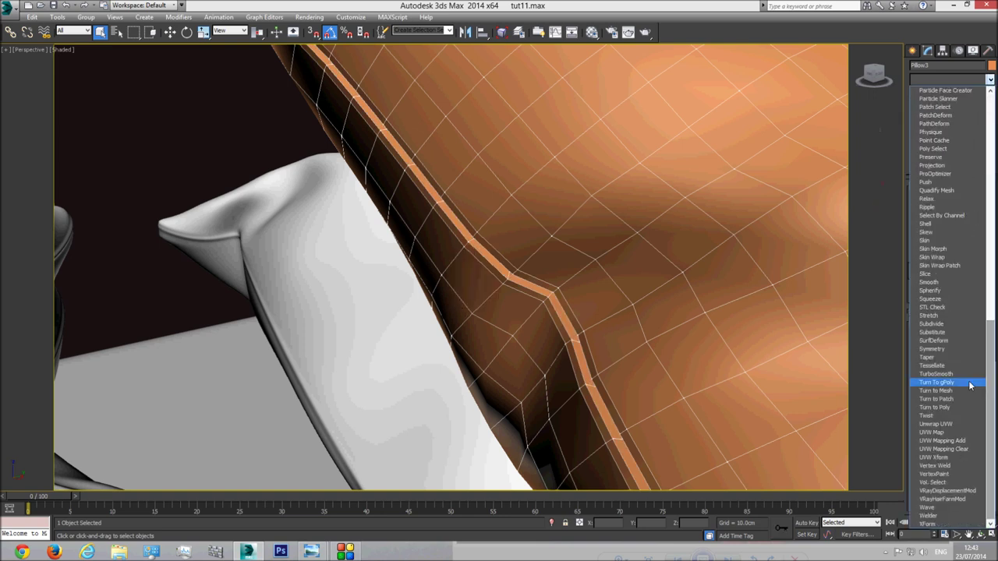
pyautogui.click(952, 382)
pyautogui.click(983, 200)
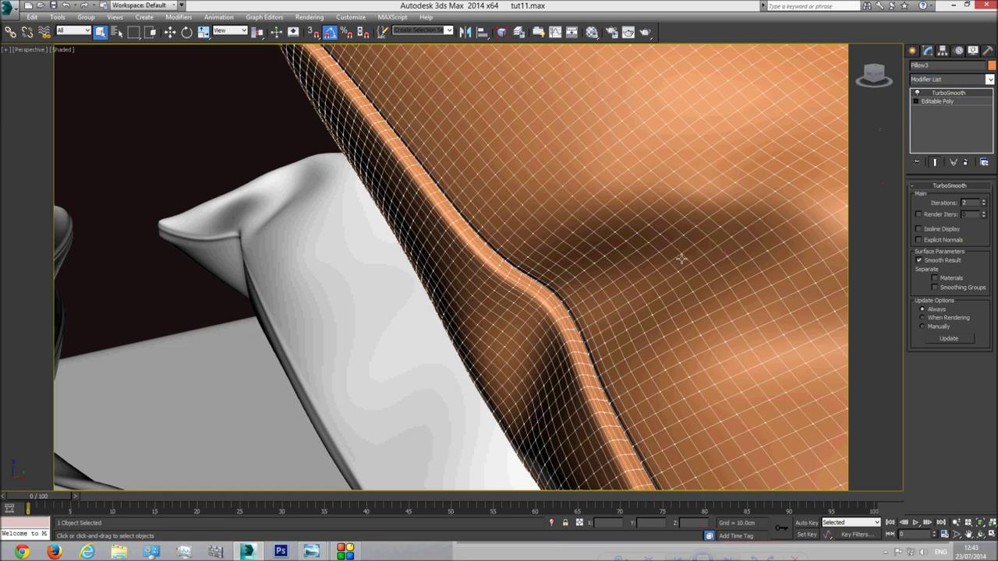
# Inspect the smoothed pillow in the camera view, toggling wireframe and shaded display
pyautogui.press('z')
pyautogui.press('c')
pyautogui.press('F3')
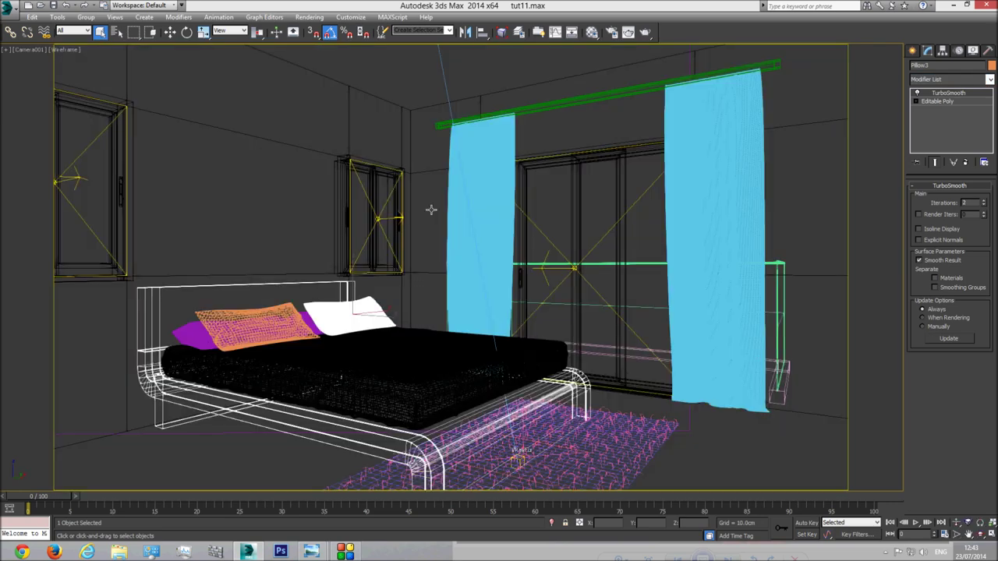
pyautogui.click(430, 208)
pyautogui.press('F3')
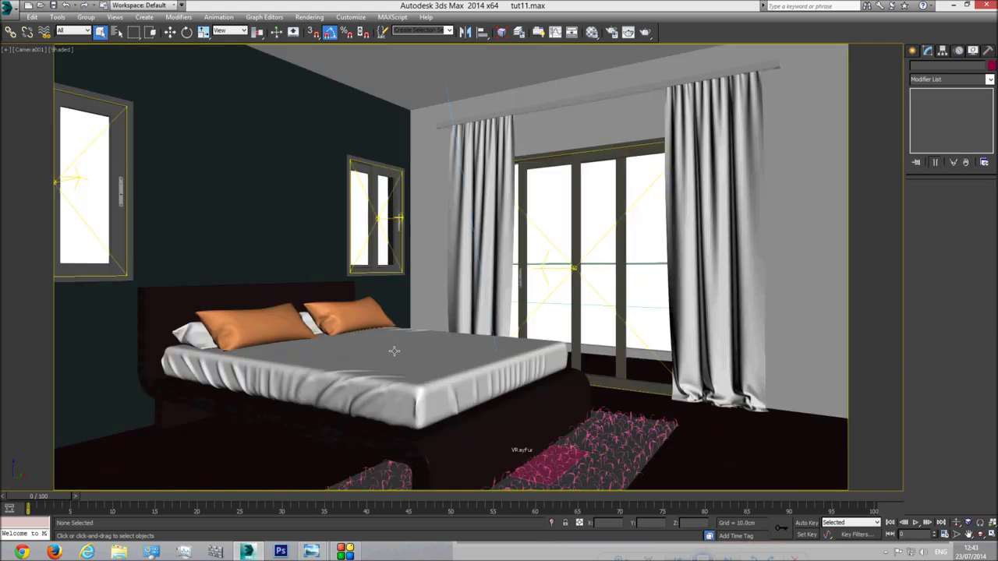
# Zoom in close on the pillow seam in perspective and reselect the right pillow
pyautogui.press('p')
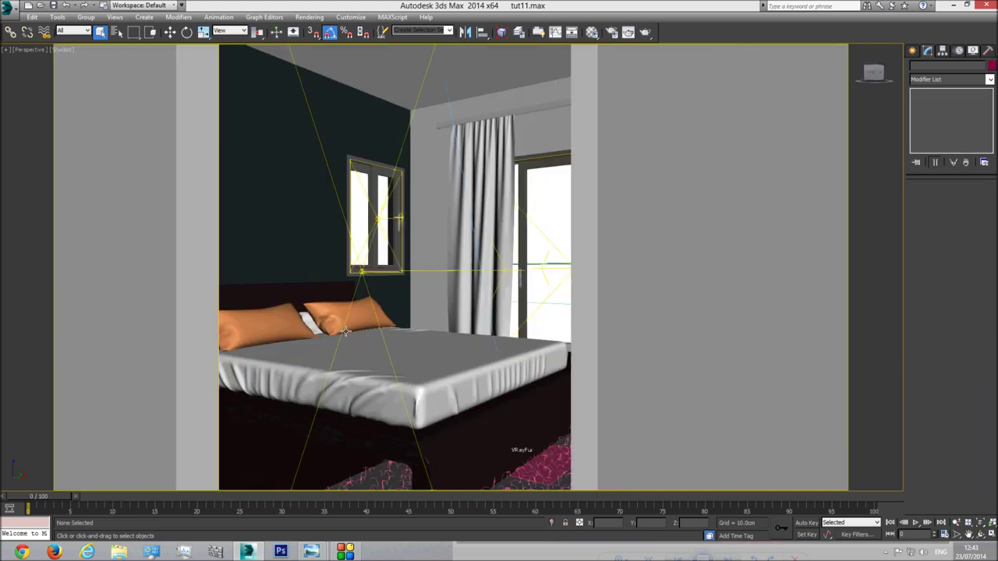
pyautogui.scroll(10, 349, 333)
pyautogui.scroll(5, 468, 378)
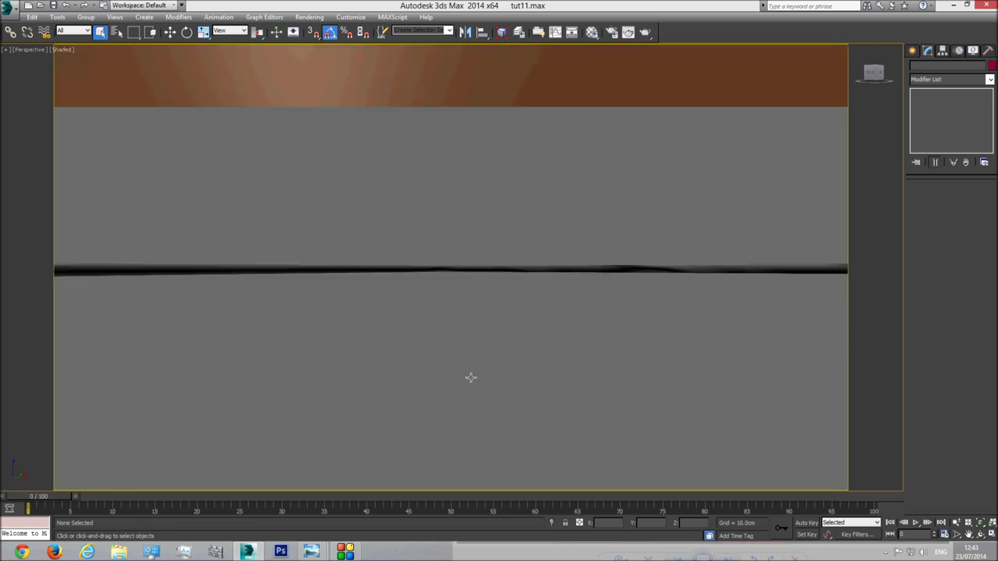
pyautogui.scroll(-4, 496, 373)
pyautogui.scroll(-3, 421, 363)
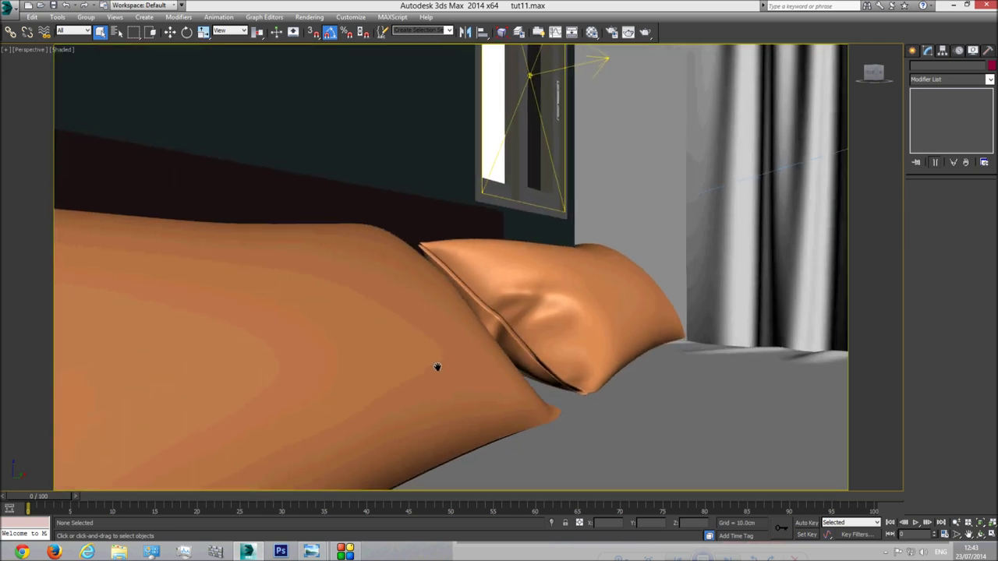
pyautogui.scroll(7, 437, 367)
pyautogui.scroll(-6, 437, 368)
pyautogui.click(956, 523)
pyautogui.moveTo(448, 399); pyautogui.dragTo(475, 363)
pyautogui.click(464, 388)
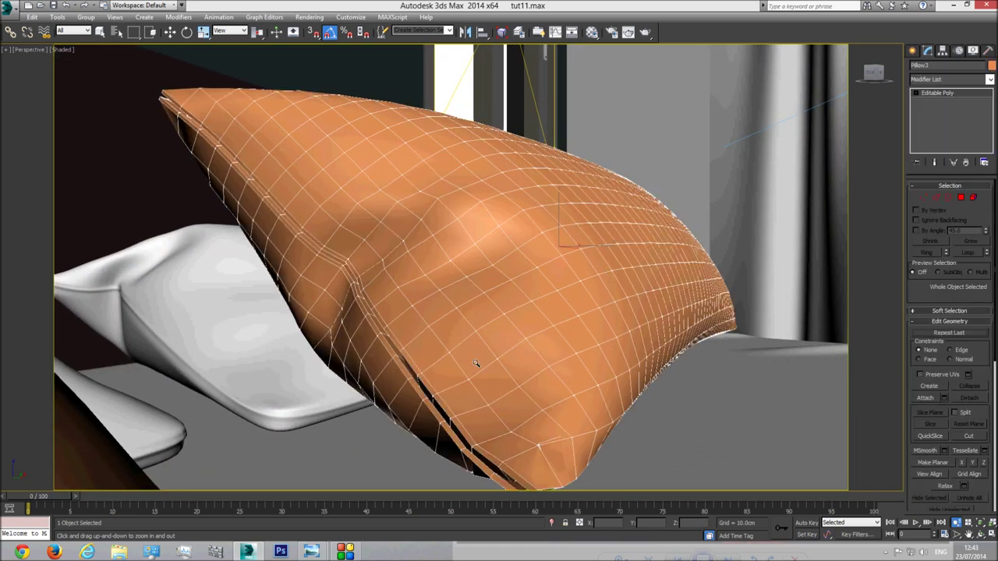
# Redo the seam edge extrusion on Pillow3 with a much shallower depth
pyautogui.hotkey('ctrl', 'z')
pyautogui.click(936, 197)
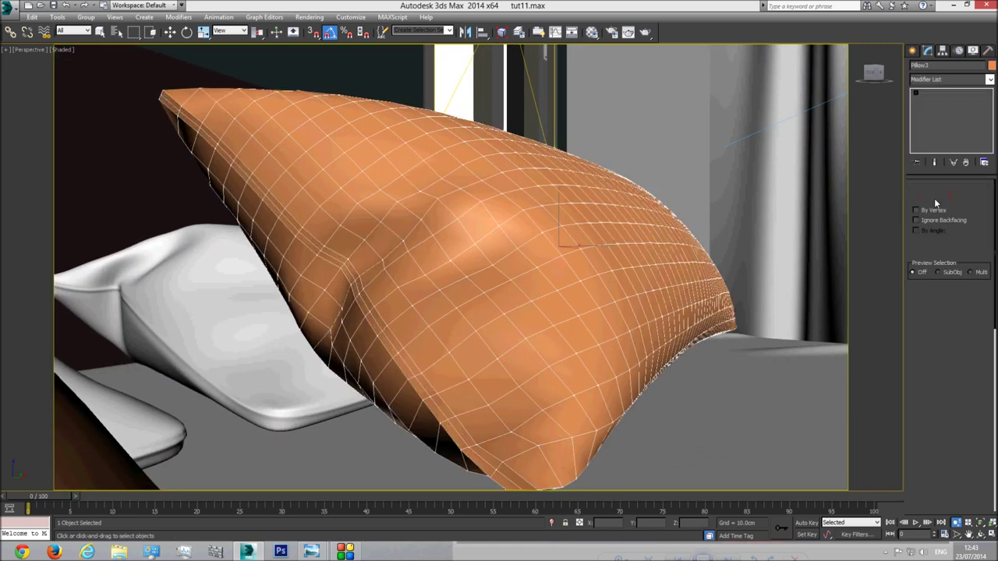
pyautogui.click(943, 359)
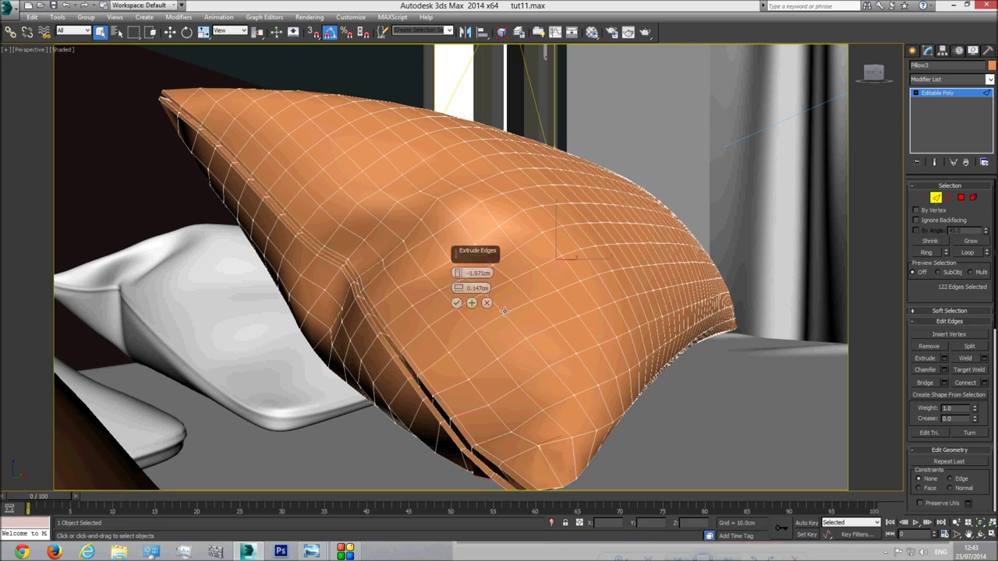
pyautogui.moveTo(458, 277); pyautogui.dragTo(459, 269)
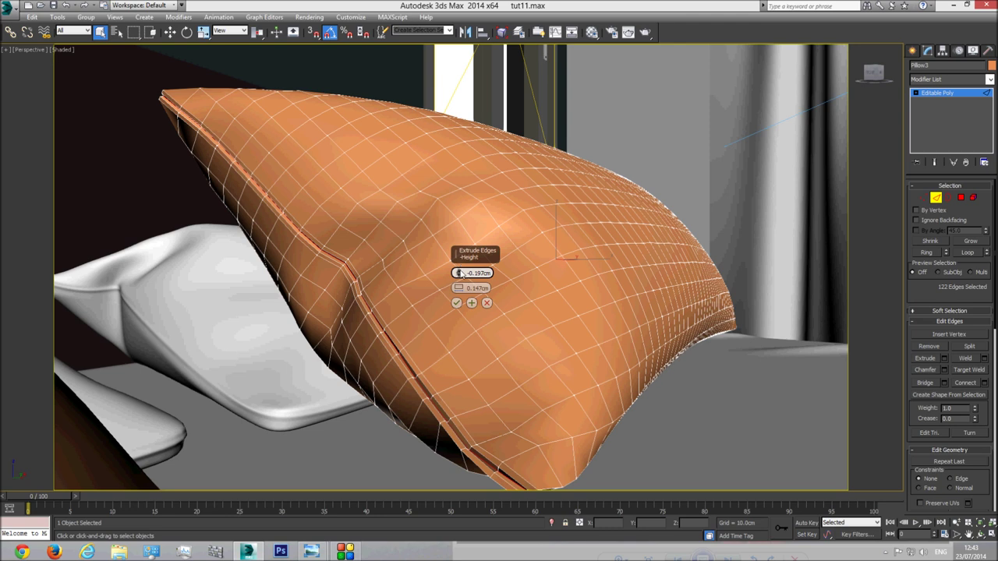
pyautogui.click(457, 302)
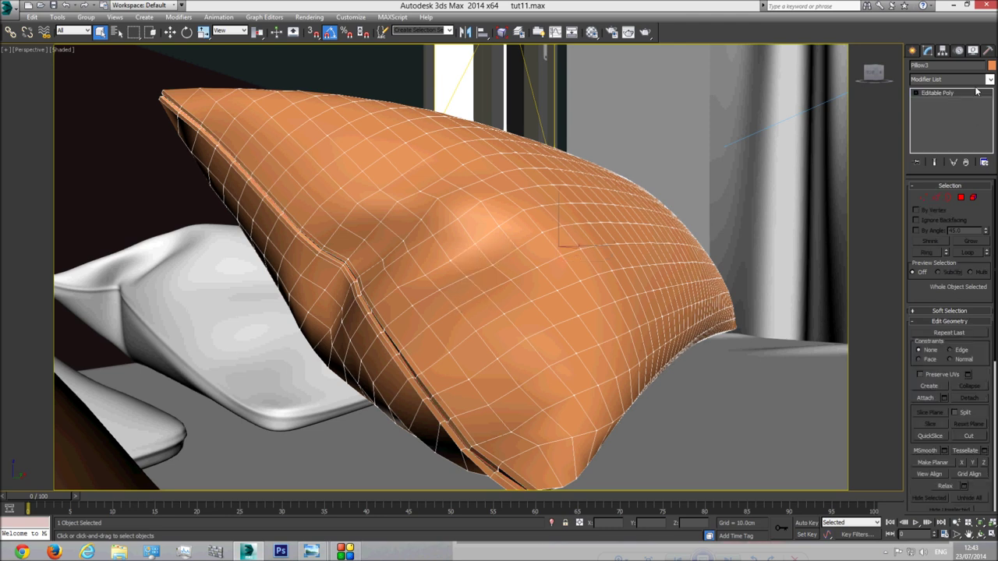
# Add TurboSmooth to Pillow3 with Iterations set to 2
pyautogui.click(950, 78)
pyautogui.scroll(-10, 951, 311)
pyautogui.click(953, 374)
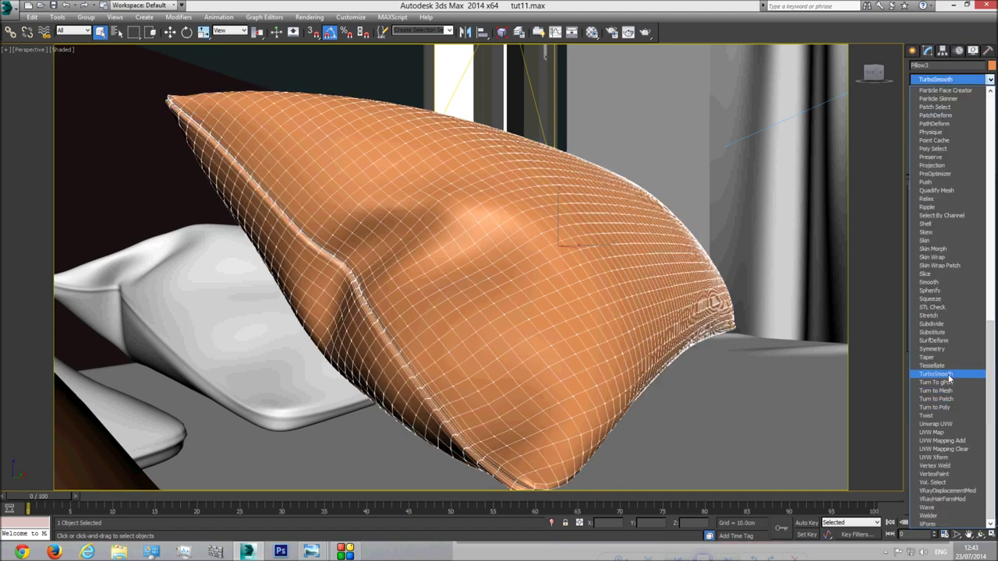
pyautogui.click(985, 201)
# Check the mesh density in wireframe, then return to the Camera001 view
pyautogui.press('F3')
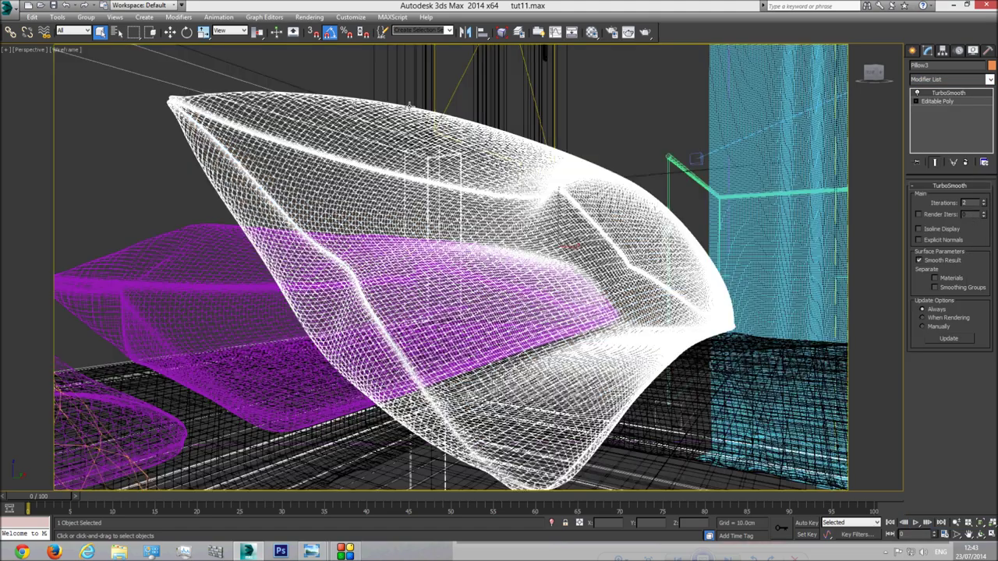
pyautogui.click(351, 76)
pyautogui.press('F3')
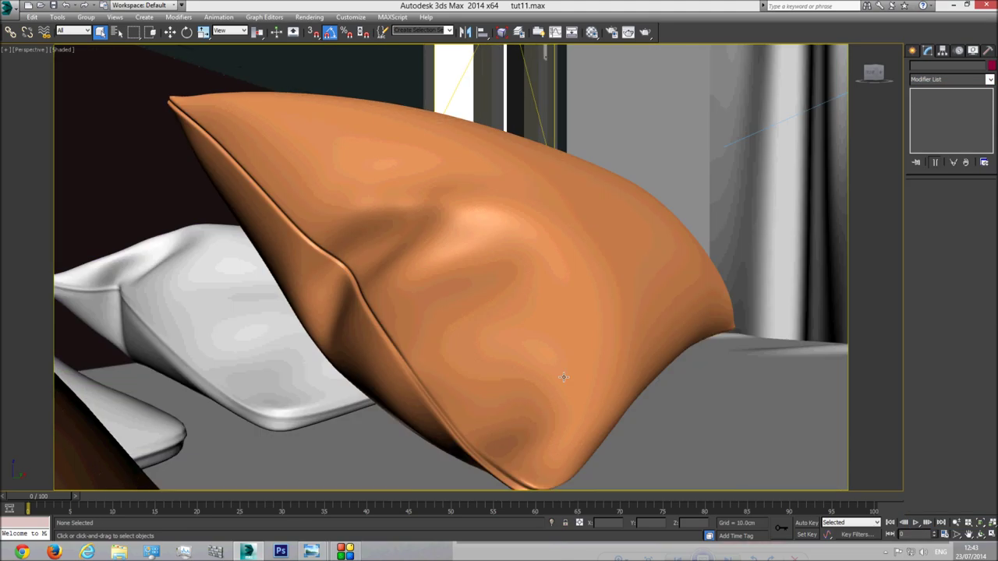
pyautogui.press('c')
pyautogui.hotkey('shift', 'z')
pyautogui.hotkey('shift', 'z')
pyautogui.hotkey('shift', 'z')
pyautogui.hotkey('shift', 'z')
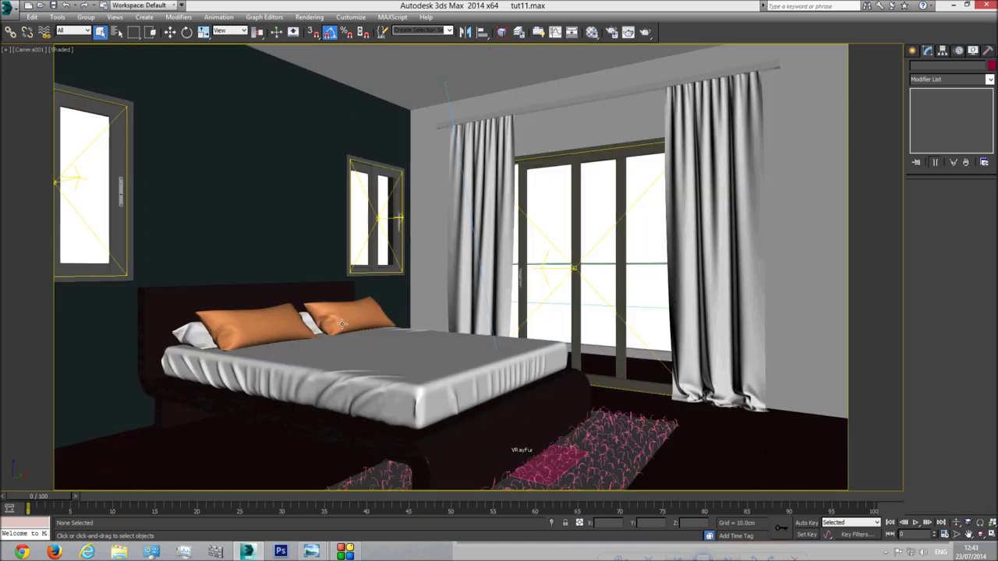
# Select Pillow4 and connect a new edge loop through the edge ring across its seam
pyautogui.hotkey('shift', 'z')
pyautogui.hotkey('shift', 'z')
pyautogui.hotkey('shift', 'z')
pyautogui.hotkey('shift', 'z')
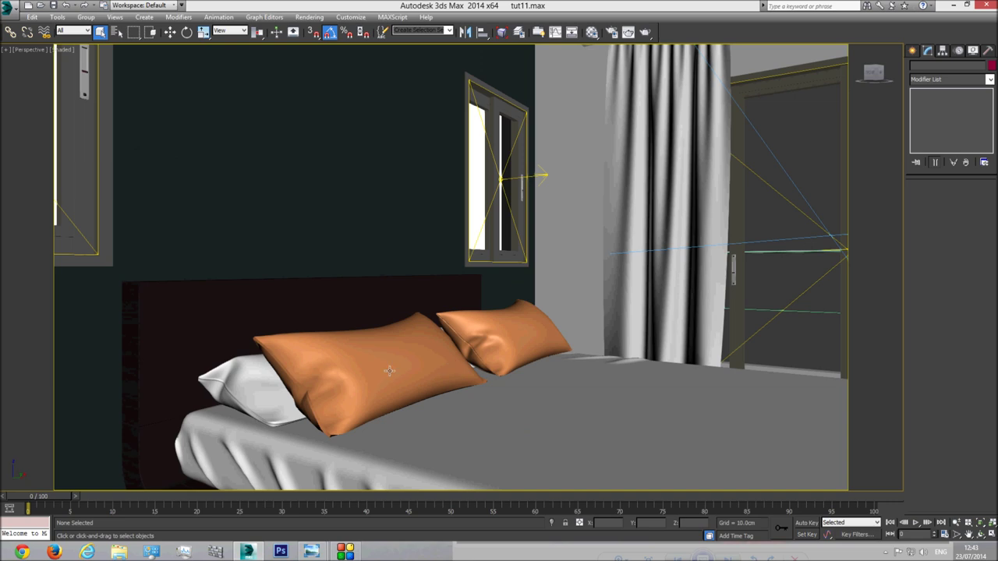
pyautogui.click(359, 368)
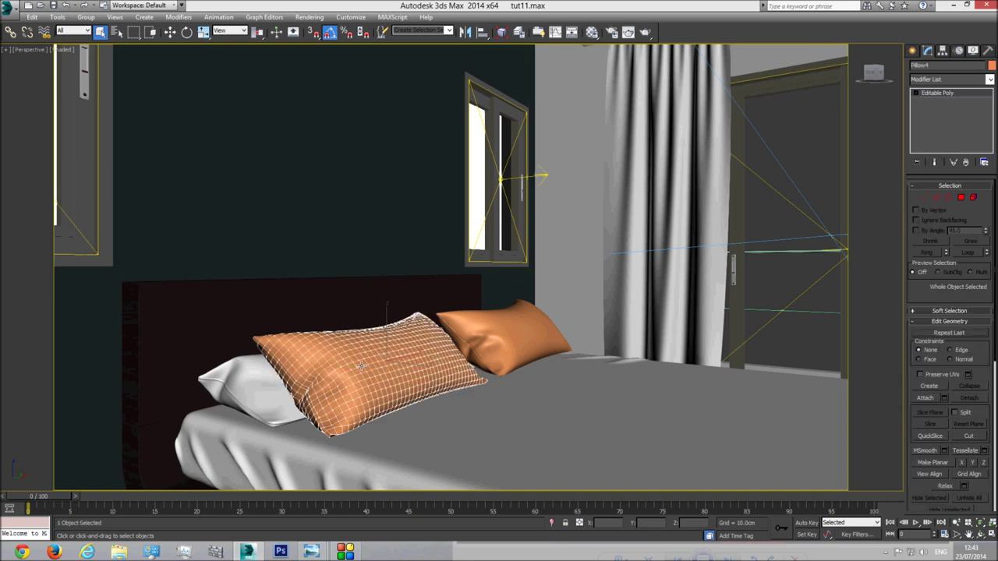
pyautogui.press('2')
pyautogui.hotkey('shift', 'z')
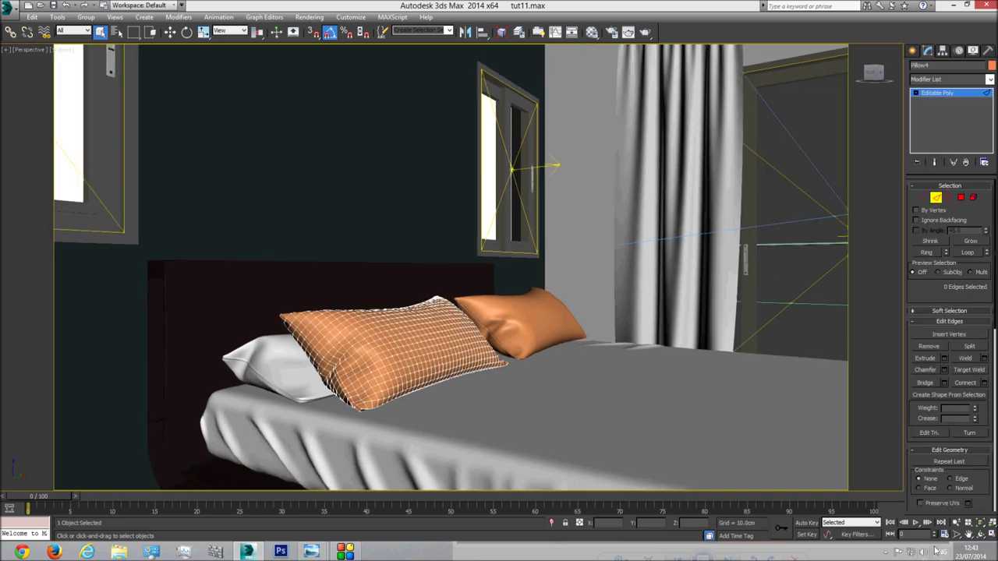
pyautogui.scroll(10, 269, 364)
pyautogui.click(280, 370)
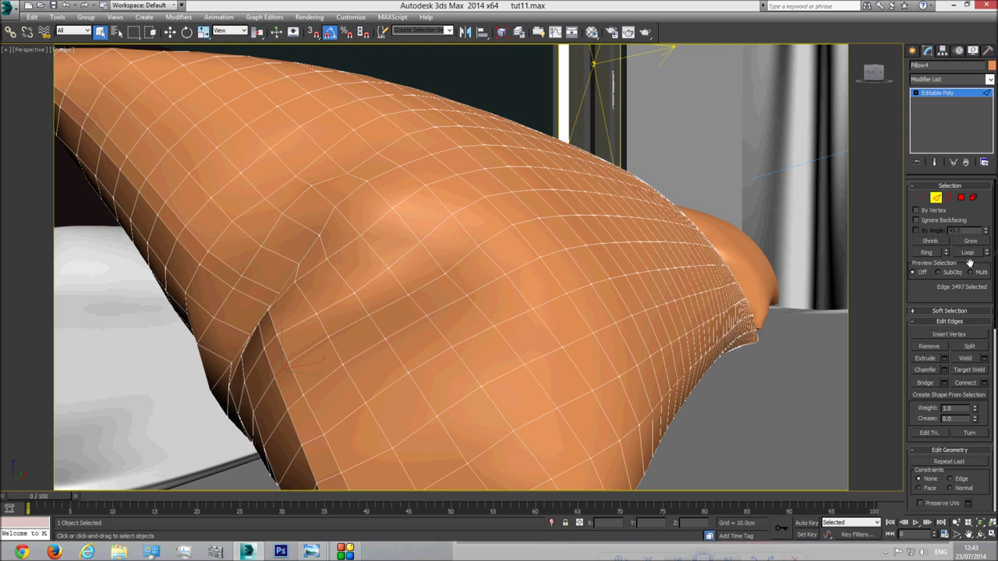
pyautogui.click(926, 252)
pyautogui.click(984, 383)
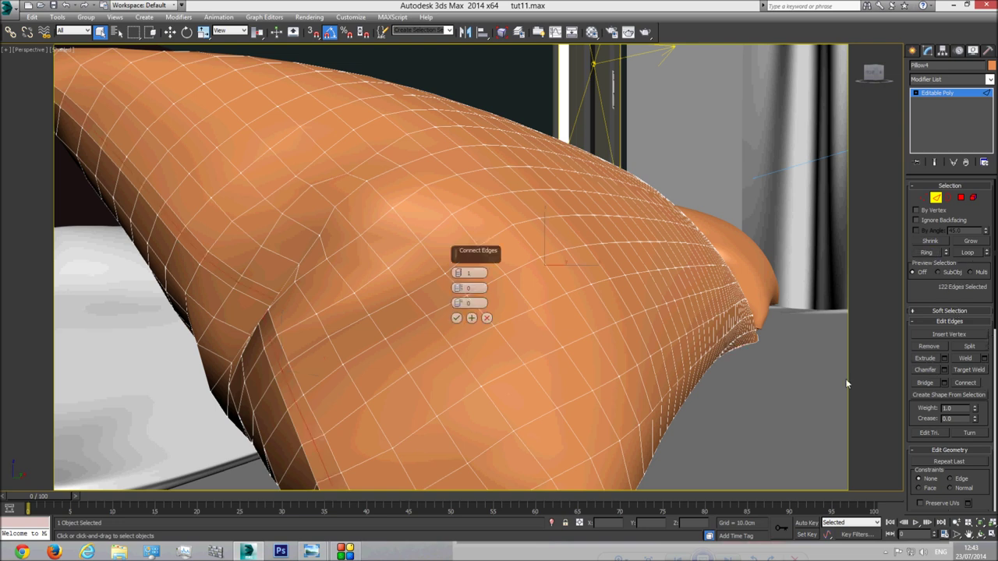
pyautogui.click(456, 319)
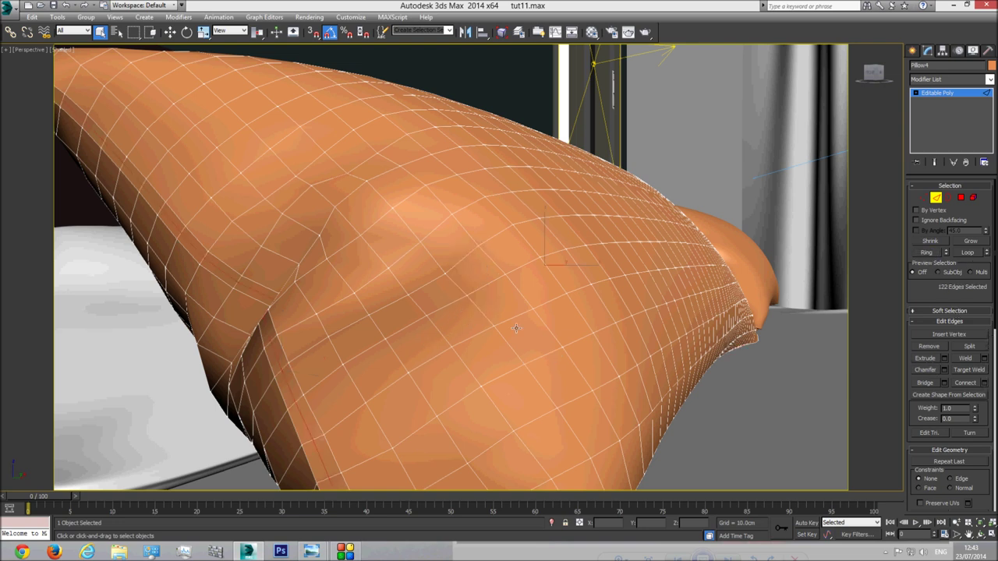
# Extrude the new seam edges into a shallow groove with small negative height and width
pyautogui.click(944, 358)
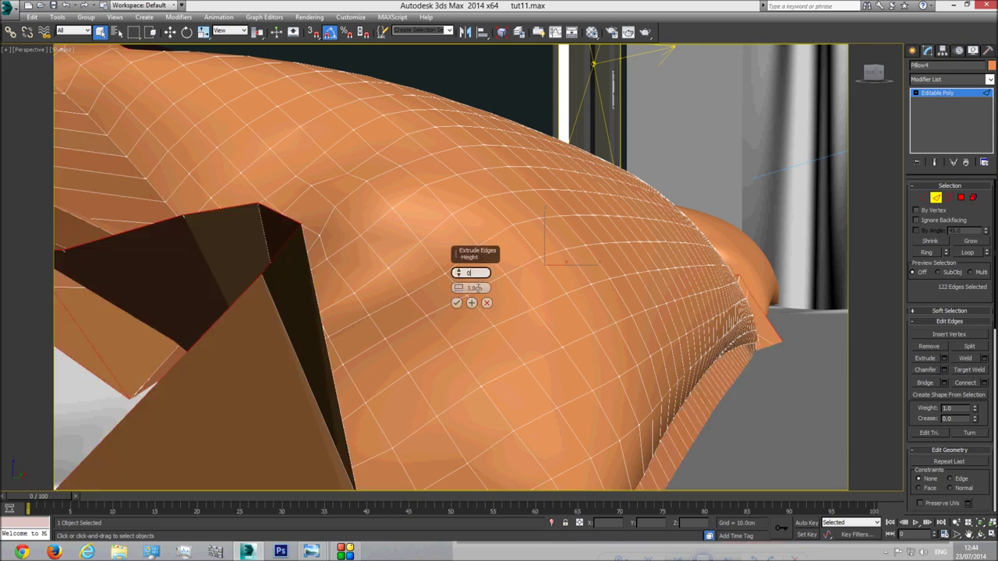
pyautogui.press('Tab')
pyautogui.moveTo(458, 288); pyautogui.dragTo(458, 293)
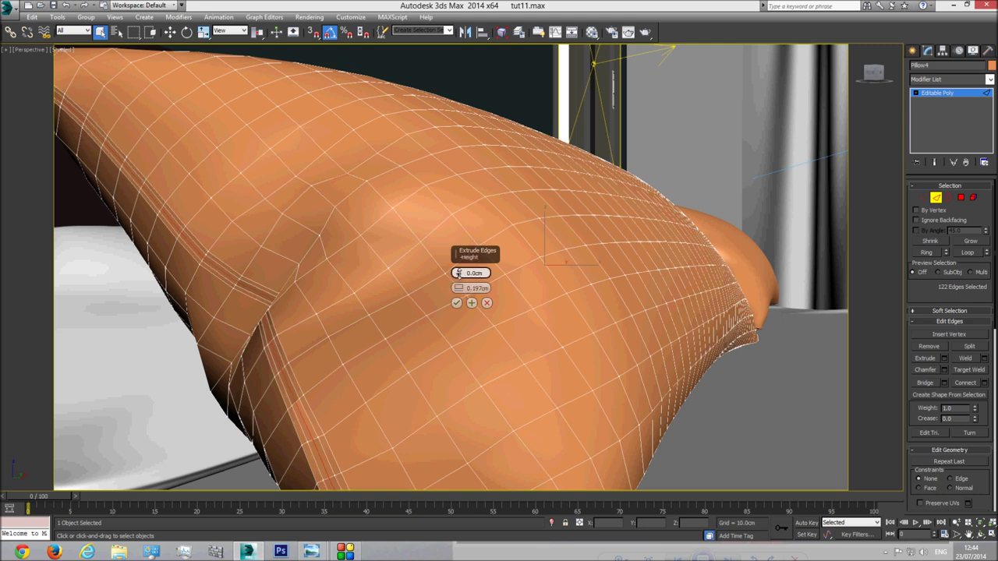
pyautogui.moveTo(458, 272); pyautogui.dragTo(457, 274)
pyautogui.keyDown('alt'); pyautogui.moveTo(457, 282); pyautogui.dragTo(360, 371, button='middle'); pyautogui.keyUp('alt')
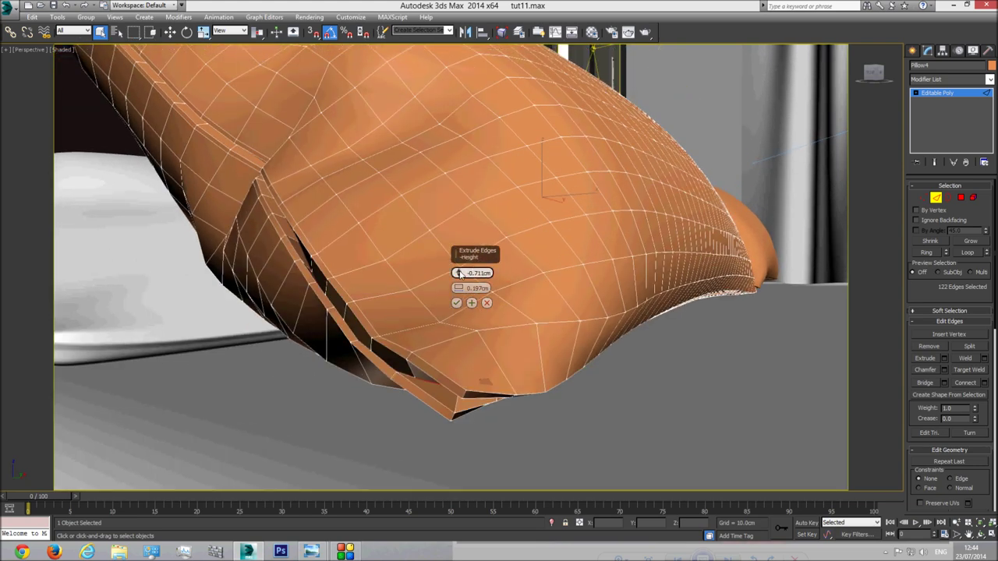
pyautogui.moveTo(458, 272); pyautogui.dragTo(457, 279)
pyautogui.click(455, 302)
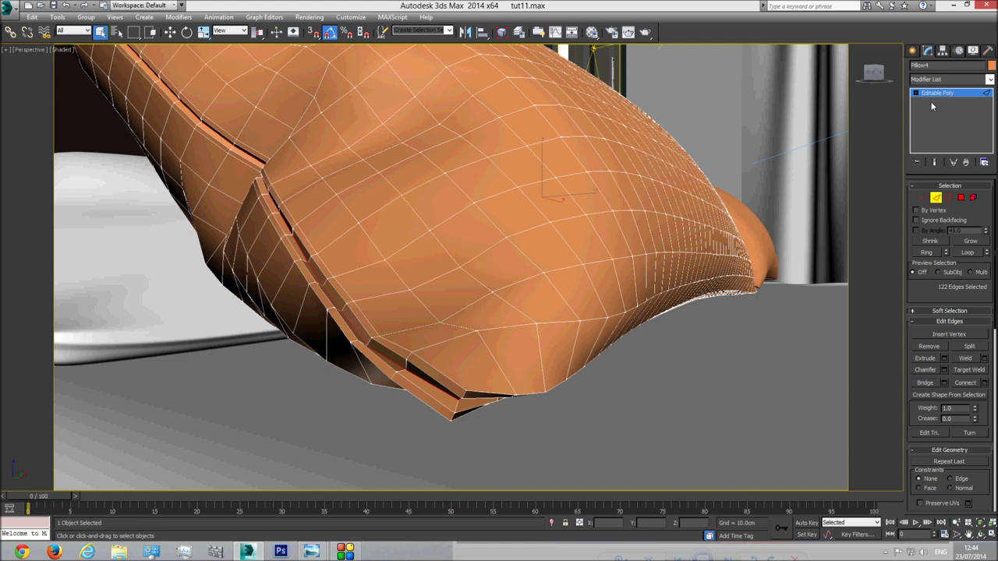
# Add a TurboSmooth modifier to Pillow4 with Iterations set to 2
pyautogui.click(949, 92)
pyautogui.click(989, 79)
pyautogui.scroll(-5, 950, 312)
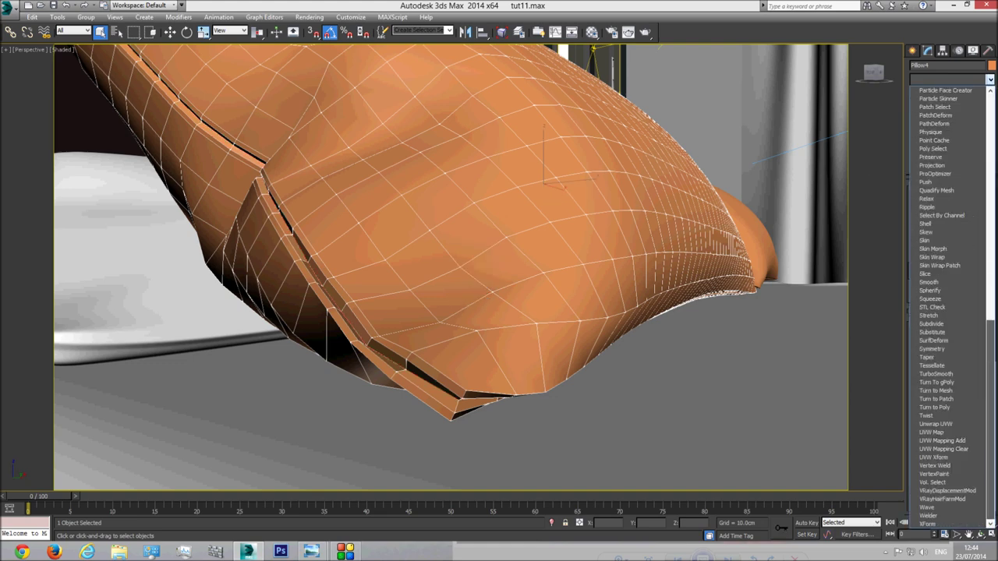
pyautogui.click(952, 377)
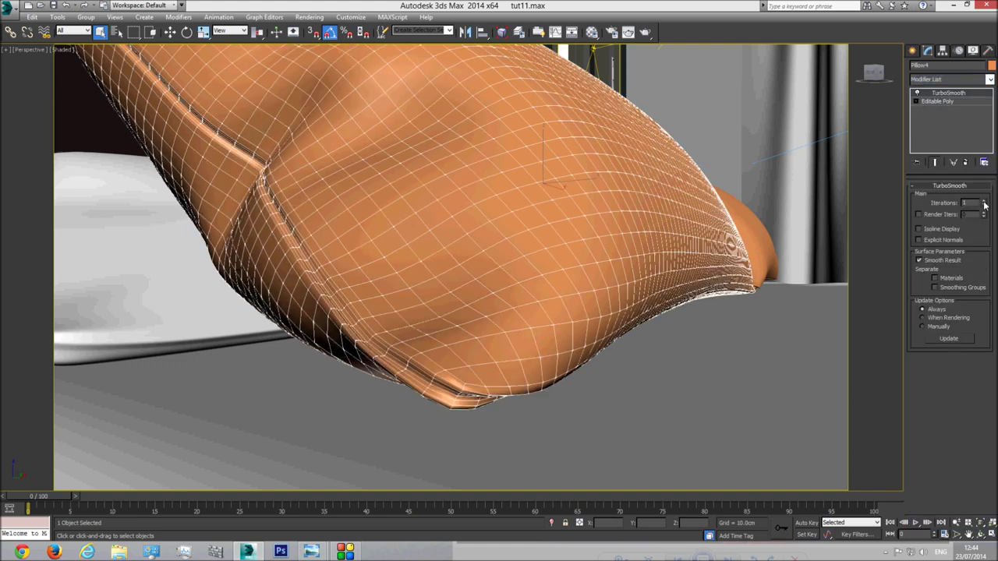
pyautogui.click(984, 202)
# Deselect, switch to the bedroom camera view and bring up the modern-bed-designs.jpg reference
pyautogui.hotkey('ctrl', 'd')
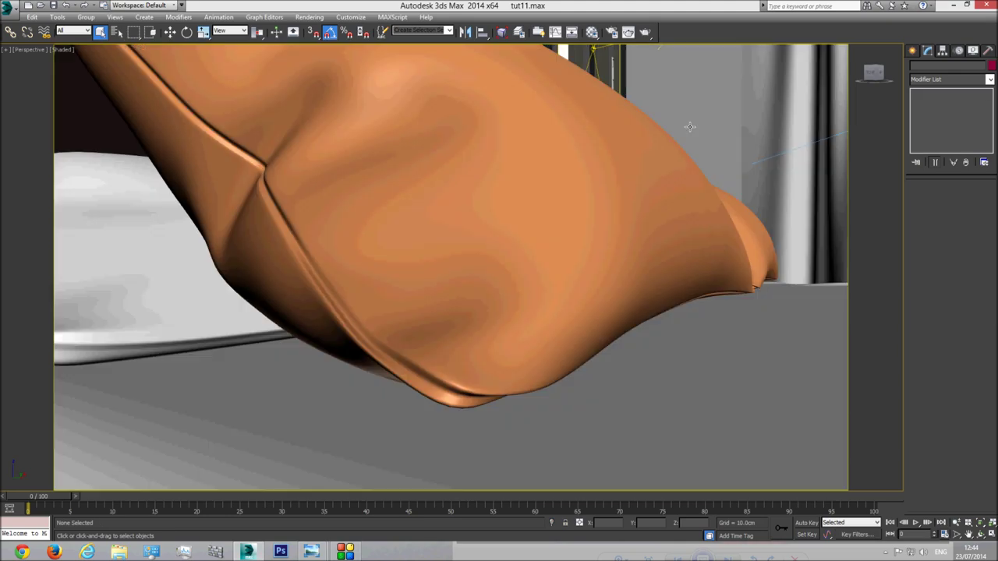
pyautogui.moveTo(616, 272); pyautogui.dragTo(530, 297, button='middle')
pyautogui.scroll(-6, 509, 297)
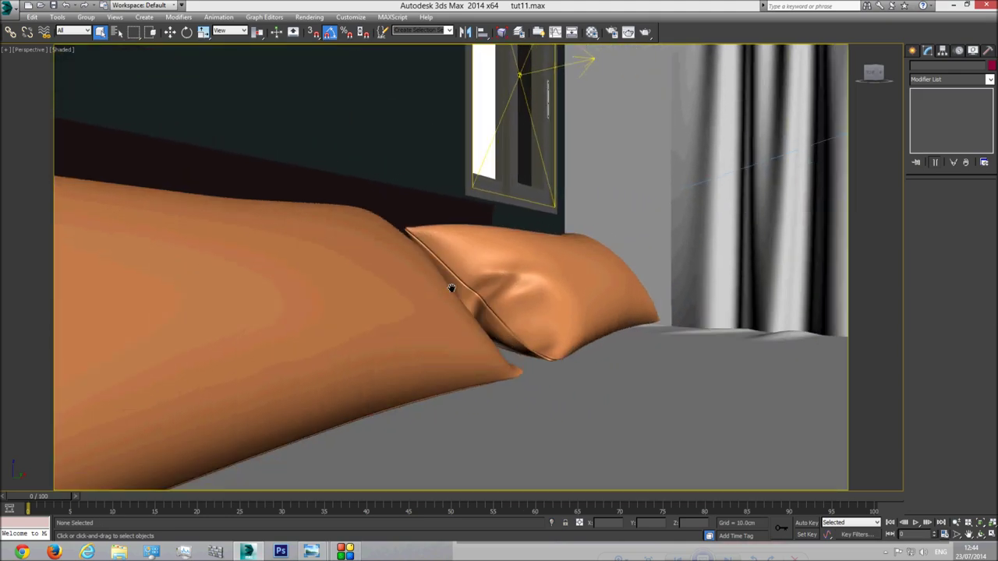
pyautogui.press('c')
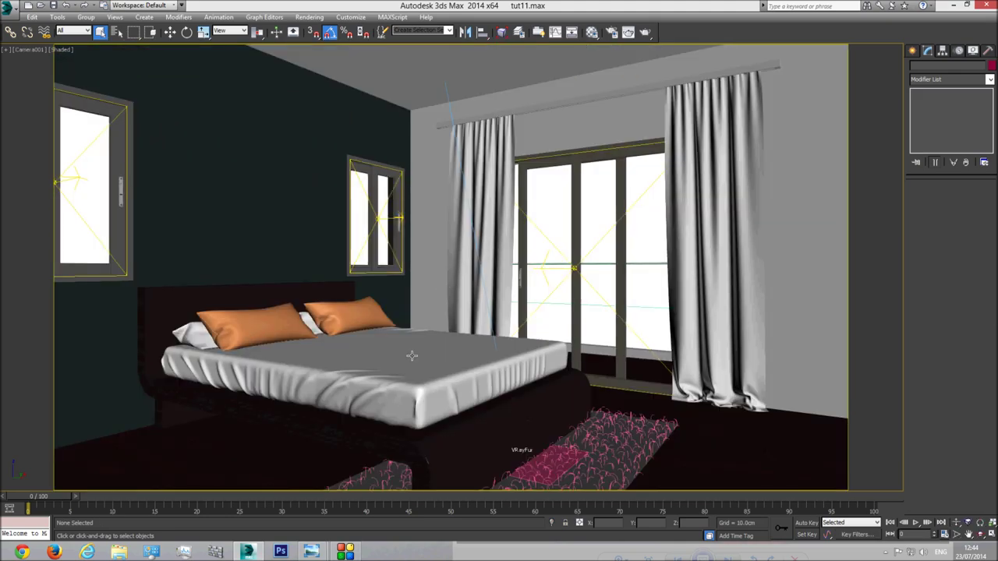
pyautogui.moveTo(313, 552)
pyautogui.click(268, 500)
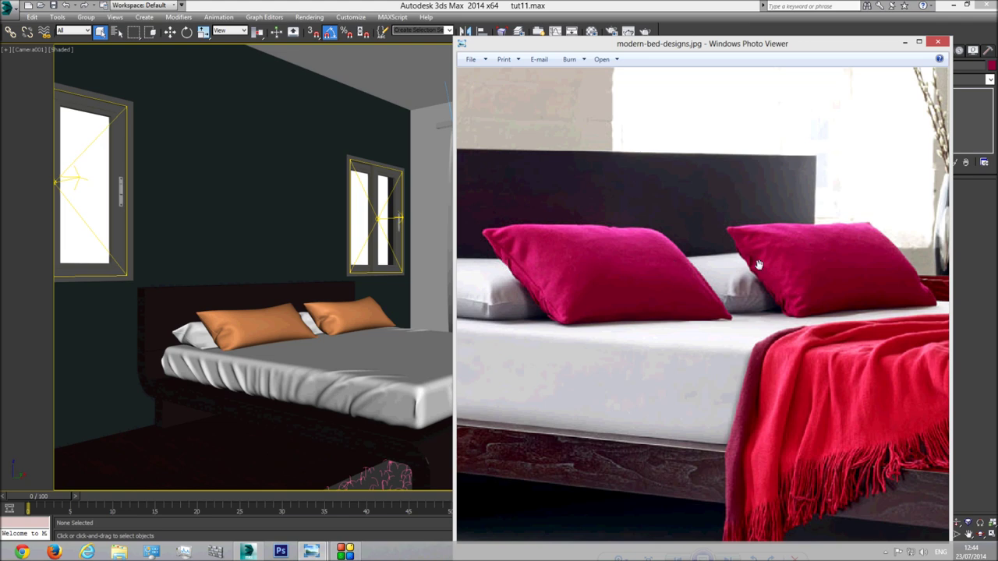
pyautogui.rightClick(584, 270)
pyautogui.click(616, 5)
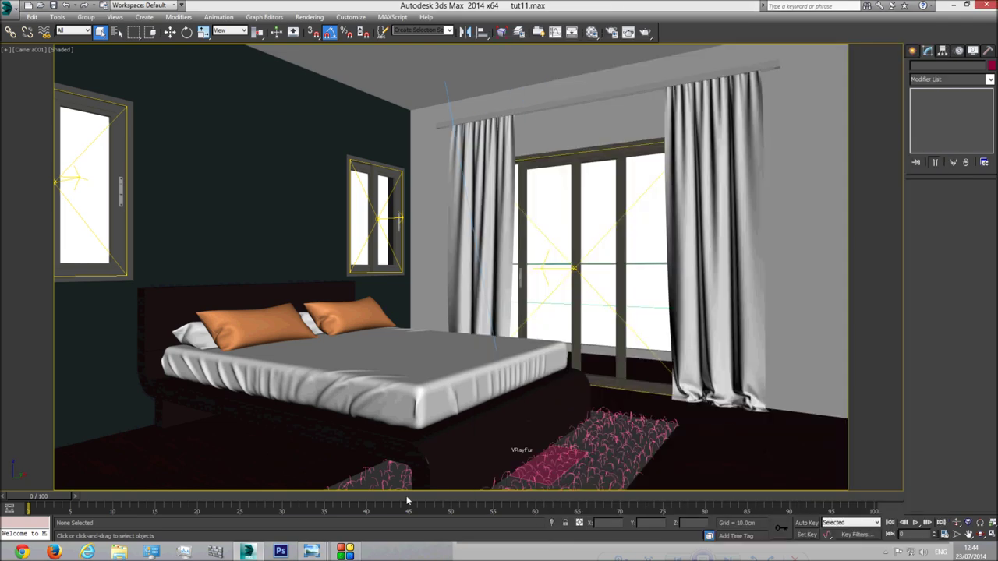
pyautogui.moveTo(311, 551)
pyautogui.click(258, 491)
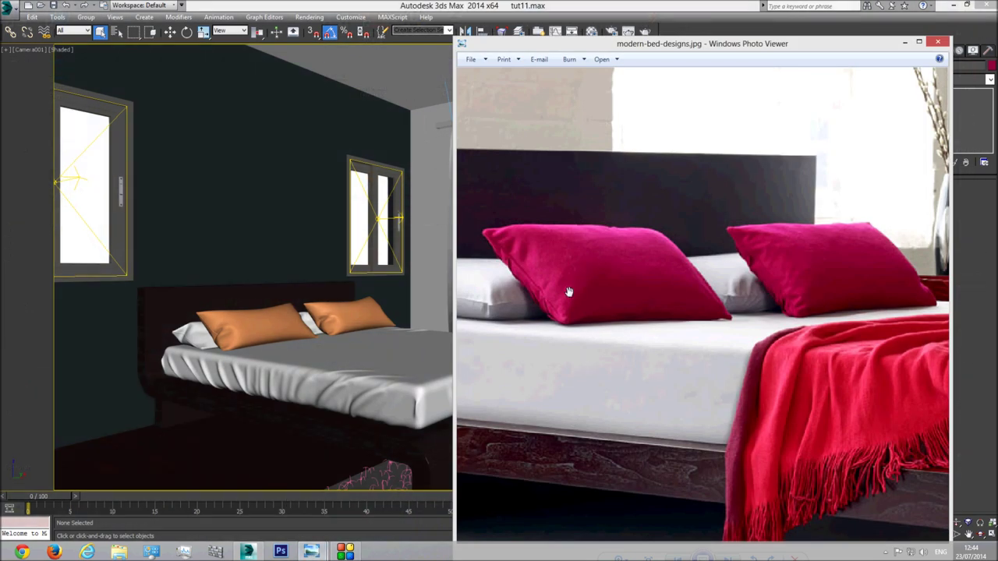
pyautogui.click(540, 33)
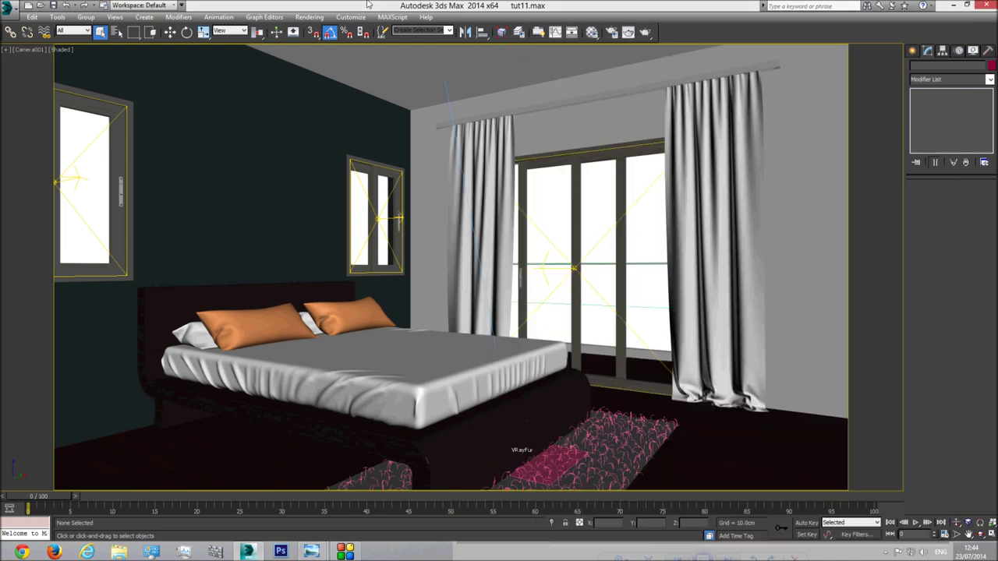
# Activate the third sample material in the Material Editor and name it 'Red pillows'
pyautogui.click(595, 34)
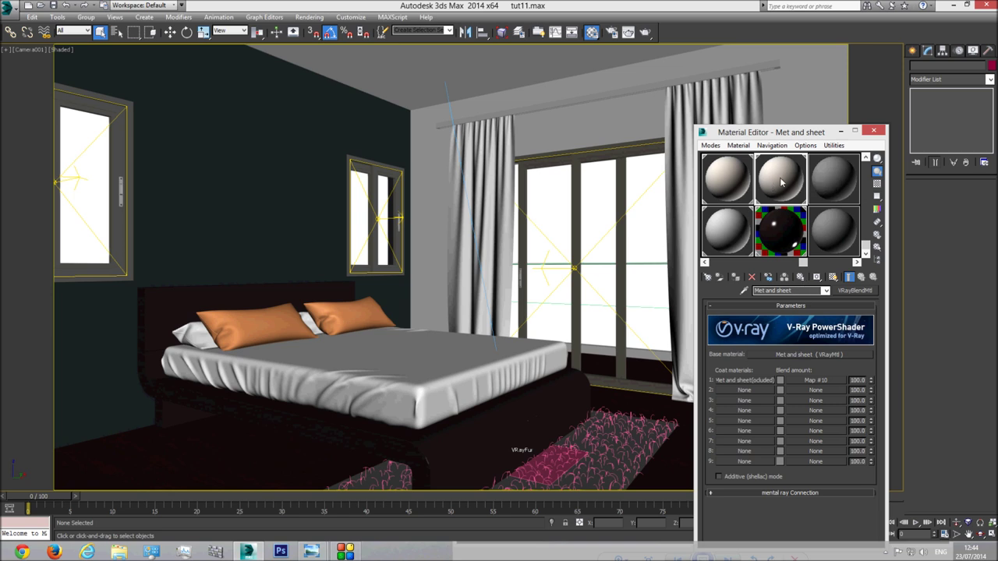
pyautogui.click(833, 181)
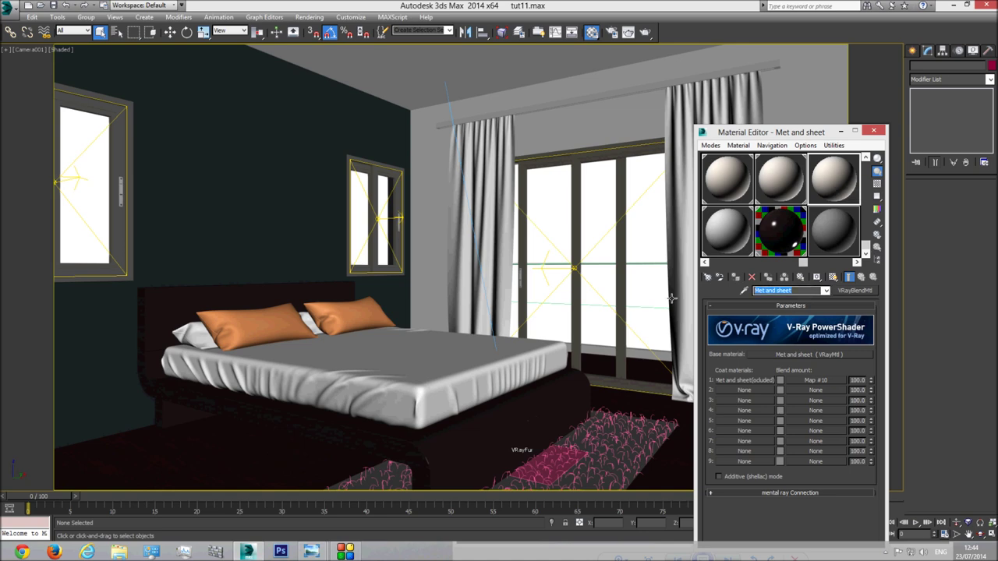
pyautogui.moveTo(343, 551)
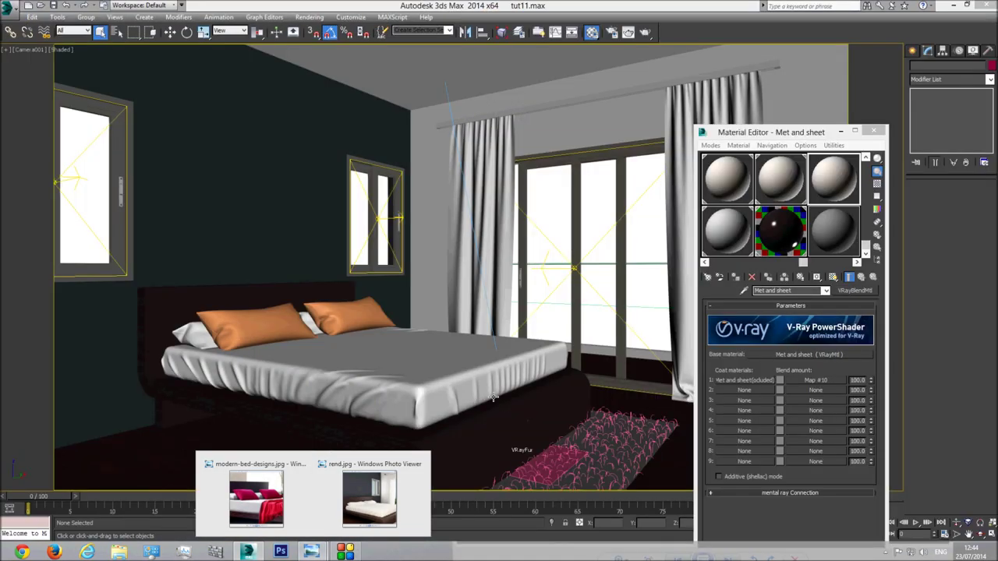
pyautogui.click(803, 290)
pyautogui.write('Red')
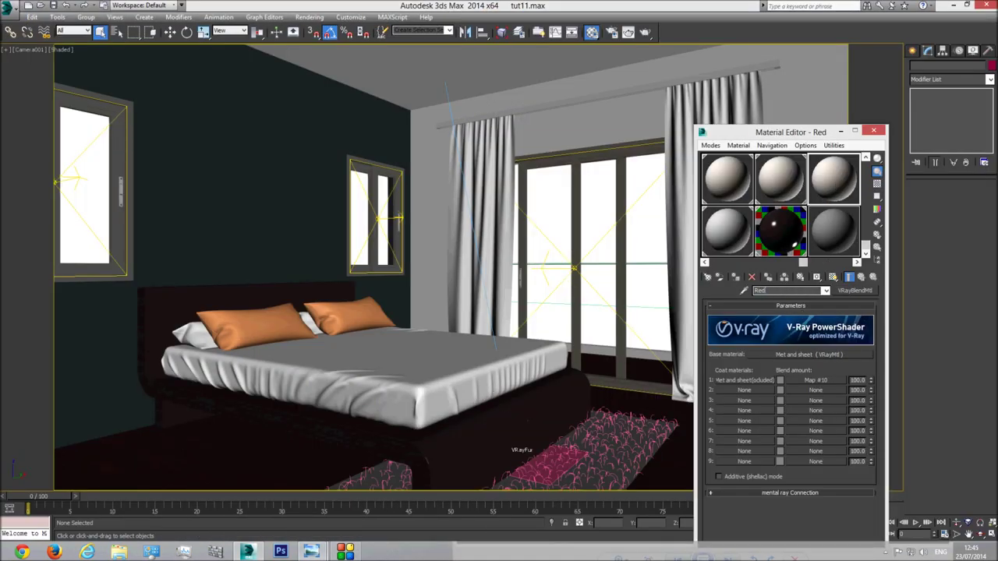
pyautogui.write(' pillows')
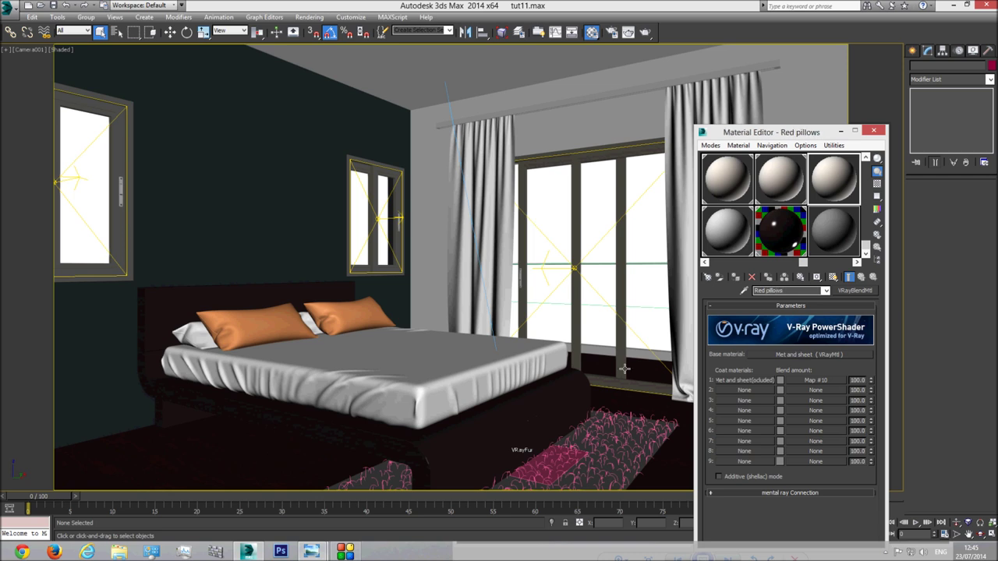
# Open the base material's diffuse Falloff map settings and bring the reference photo forward
pyautogui.click(796, 356)
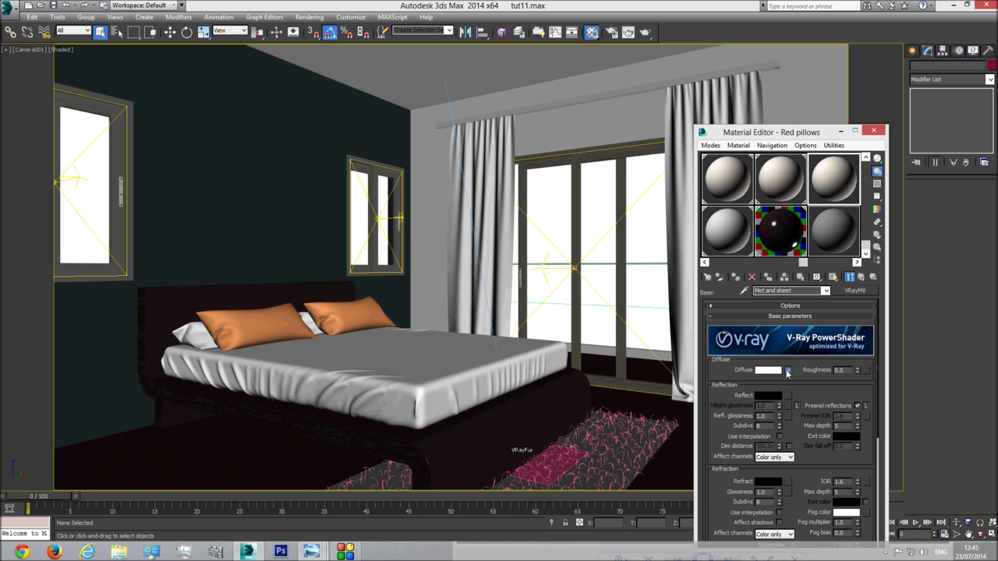
pyautogui.click(777, 361)
pyautogui.moveTo(793, 138); pyautogui.dragTo(718, 68)
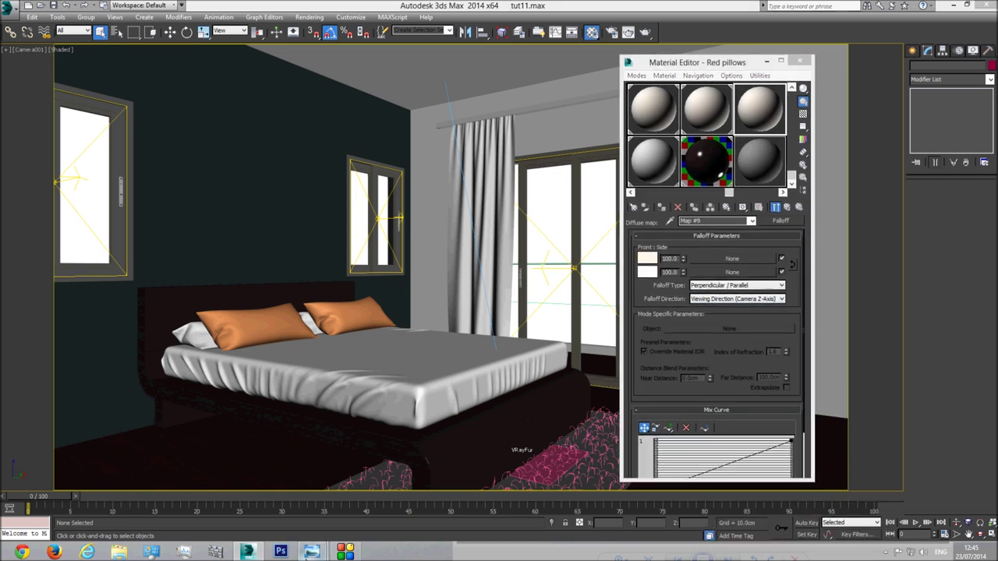
pyautogui.moveTo(312, 551)
pyautogui.click(393, 490)
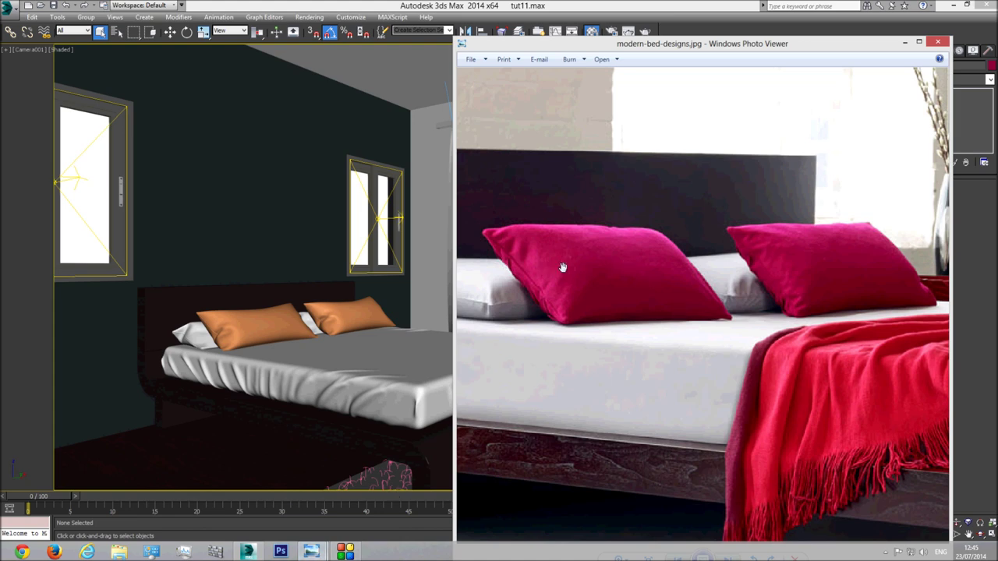
# Assign a Bitmap map to the Falloff front slot and start browsing for the image
pyautogui.click(644, 5)
pyautogui.click(733, 259)
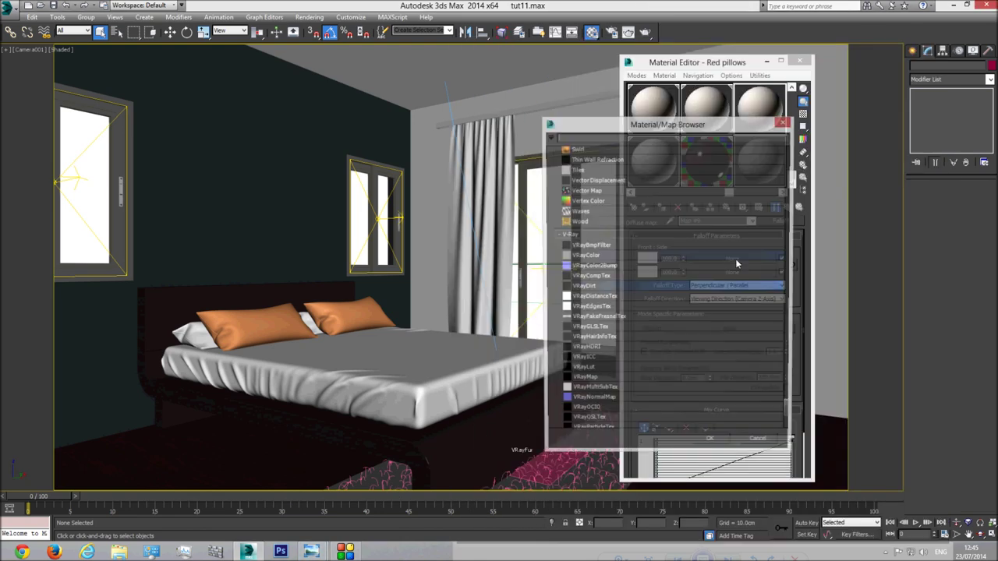
pyautogui.moveTo(794, 420); pyautogui.dragTo(789, 390)
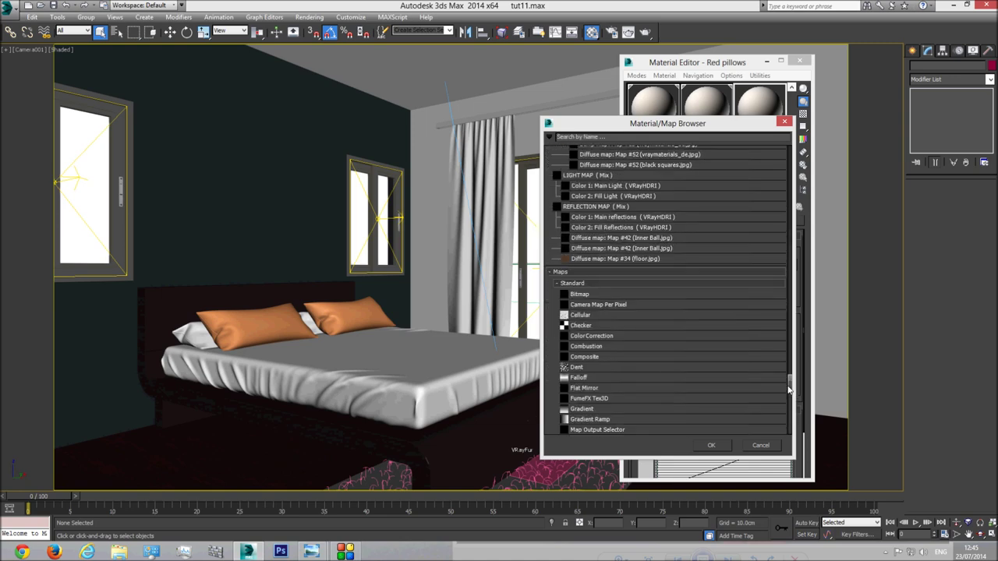
pyautogui.doubleClick(583, 294)
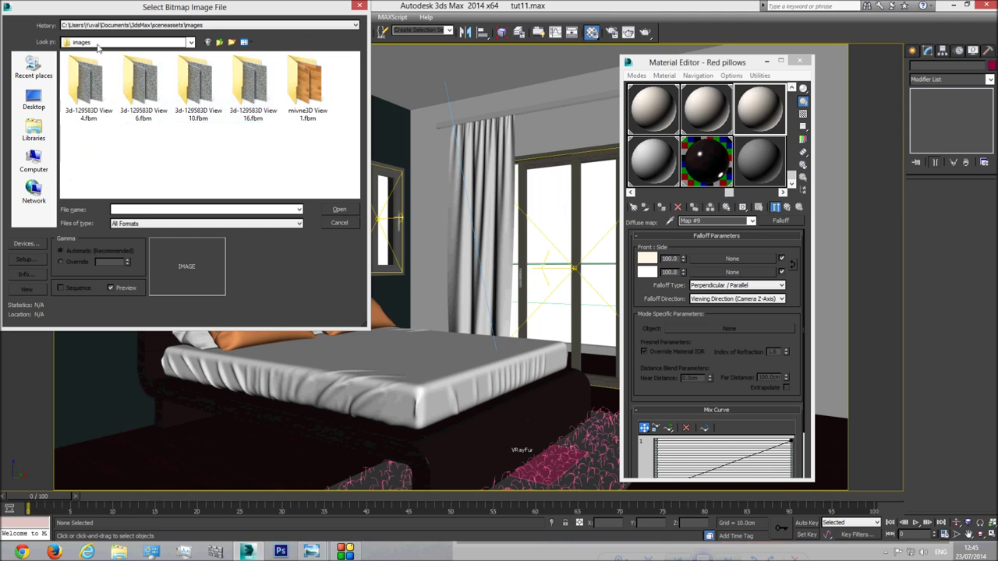
pyautogui.click(125, 43)
pyautogui.click(106, 120)
pyautogui.moveTo(311, 551)
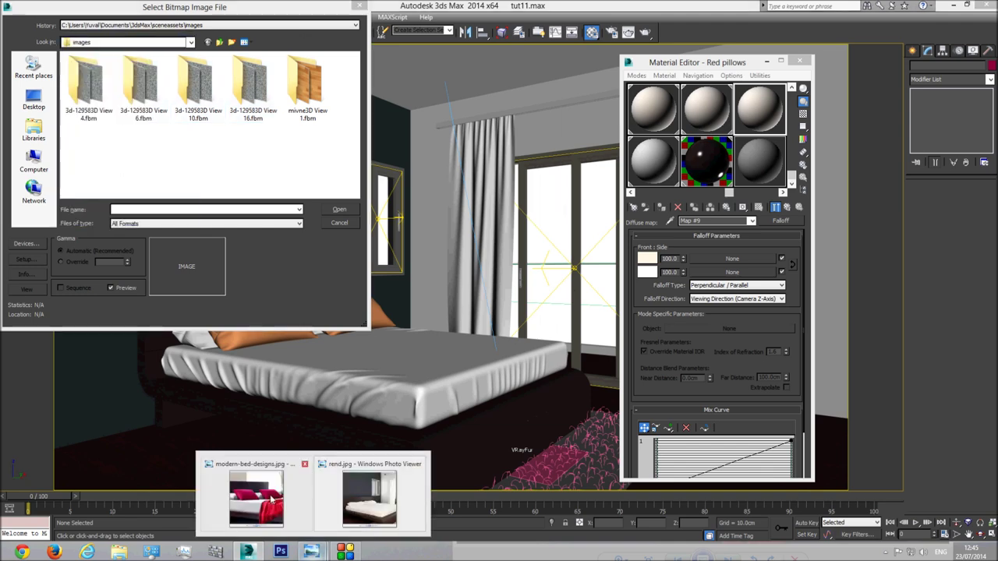
pyautogui.moveTo(269, 499)
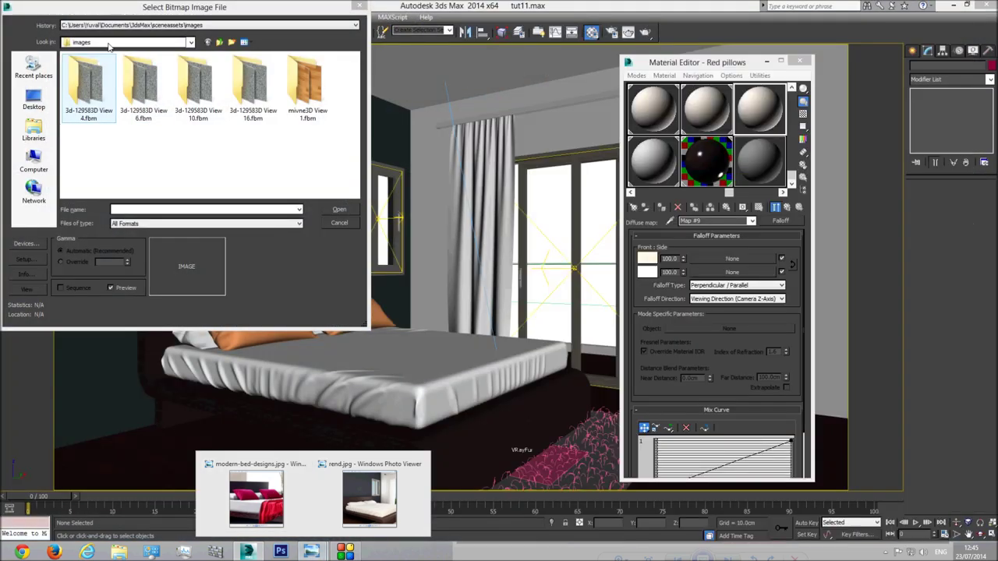
# Browse the Server2 (E:) drive into the tutorial series folder, checking Tut10 along the way
pyautogui.click(190, 42)
pyautogui.click(98, 161)
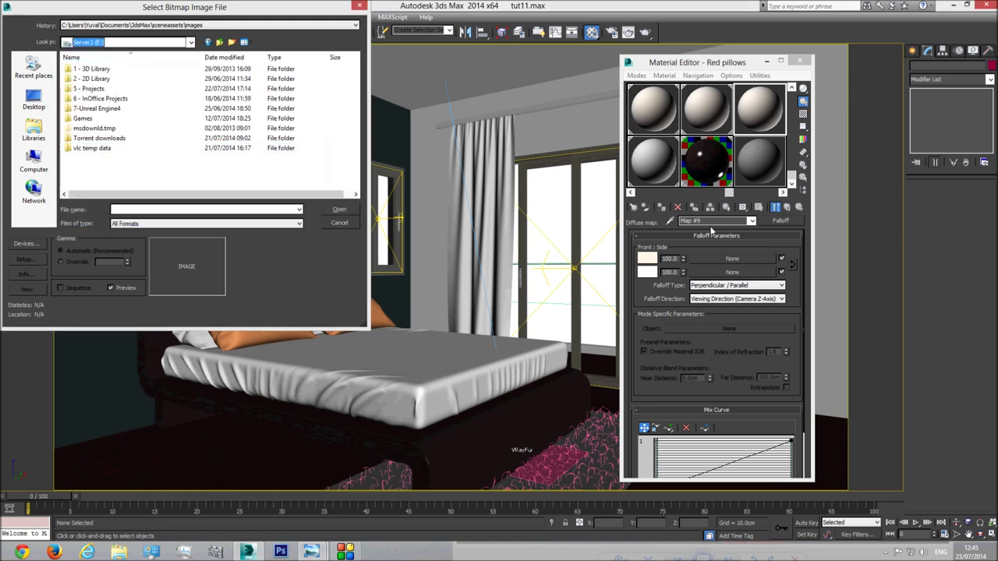
pyautogui.doubleClick(102, 98)
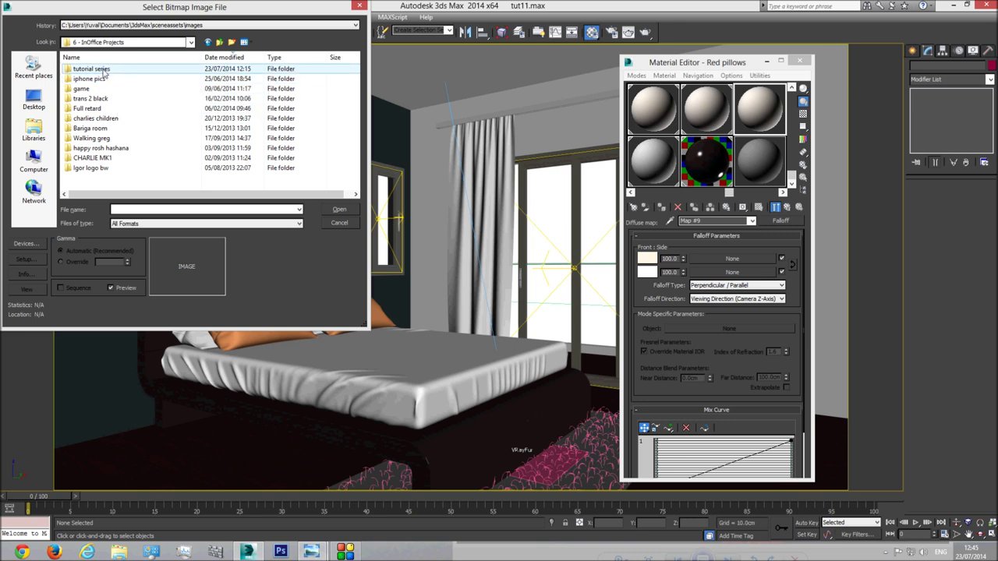
pyautogui.doubleClick(103, 69)
pyautogui.doubleClick(90, 147)
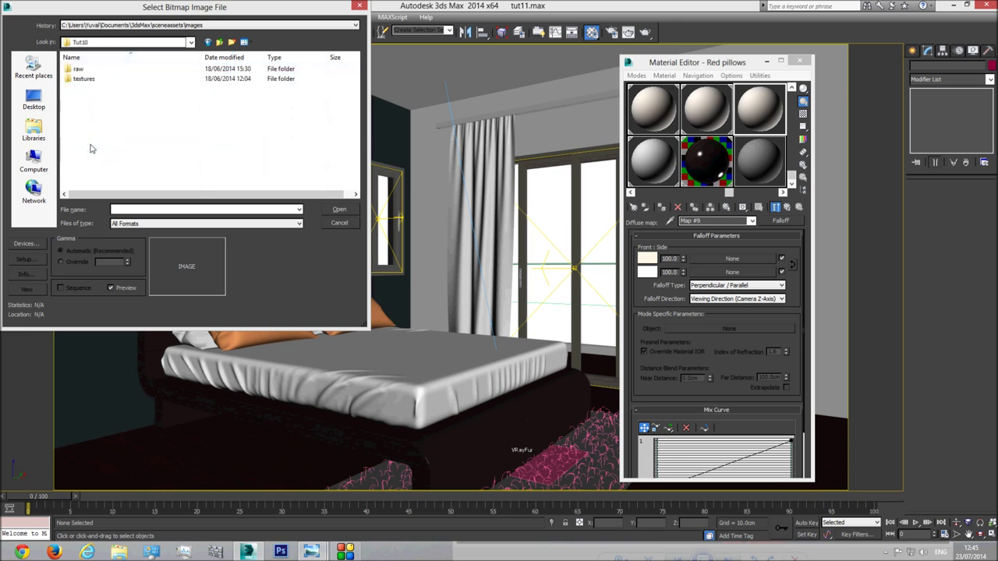
pyautogui.doubleClick(78, 69)
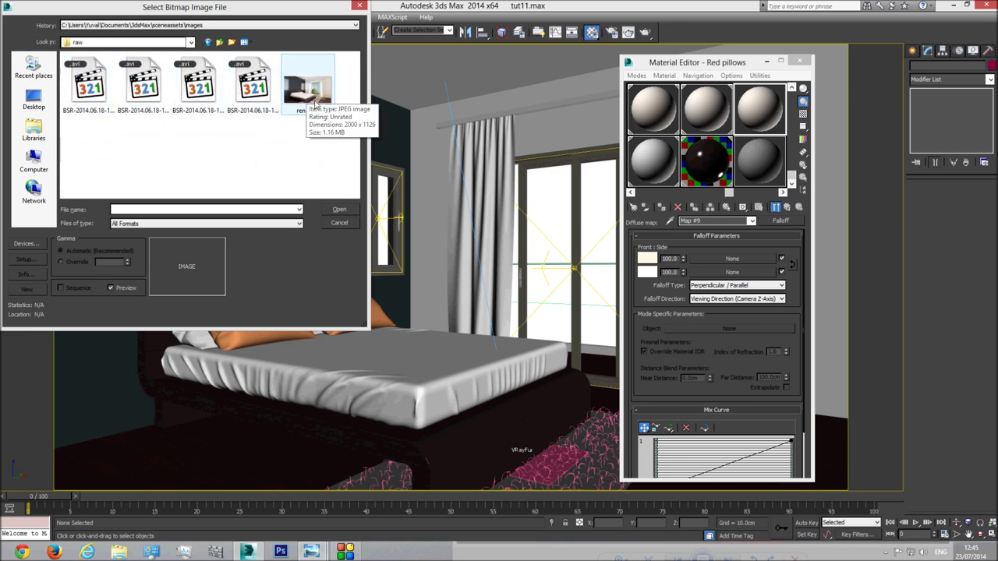
pyautogui.click(207, 41)
pyautogui.click(207, 41)
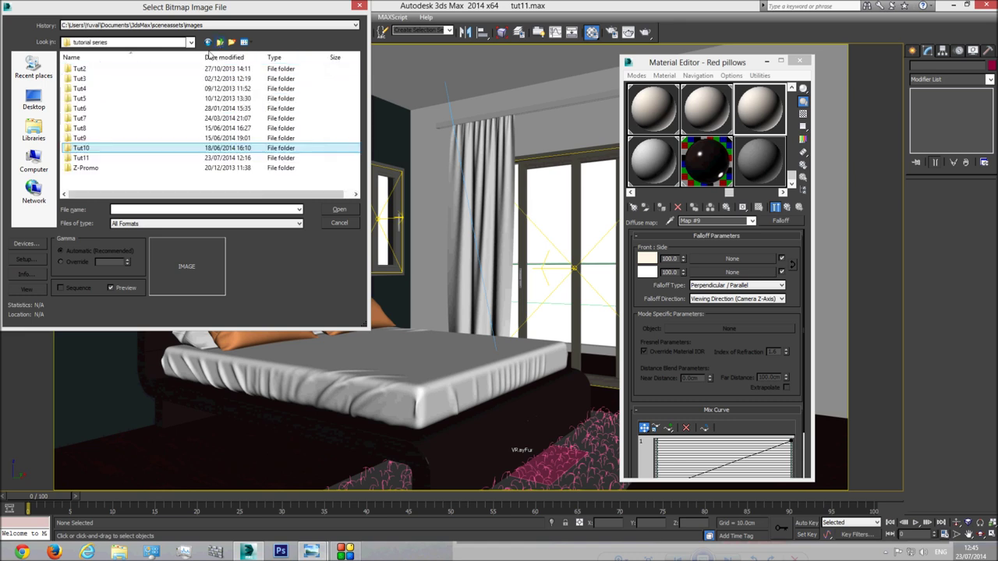
# Load modern-bed-designs.jpg from Tut9 > referance material and preview the enlarged map sample
pyautogui.doubleClick(88, 139)
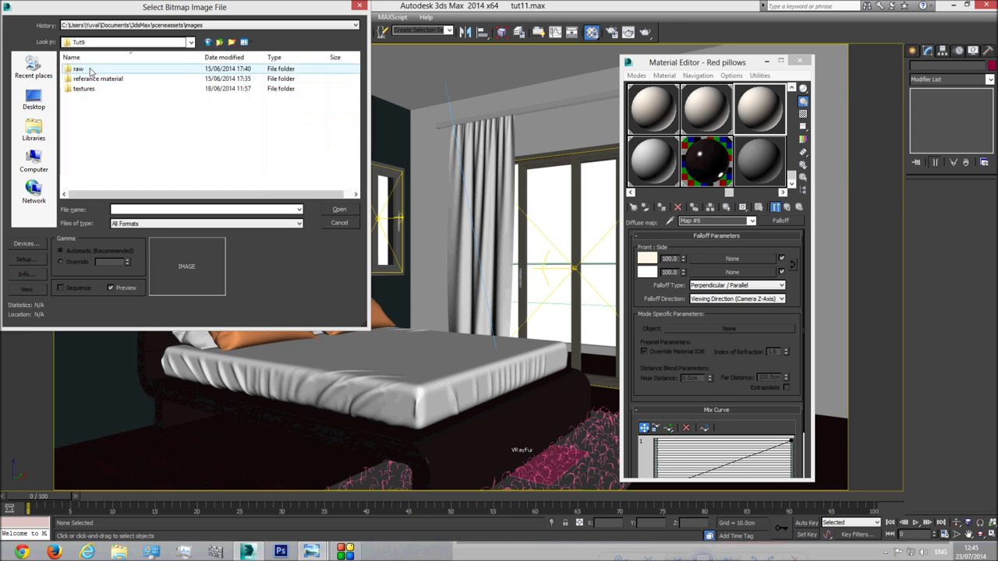
pyautogui.doubleClick(89, 70)
pyautogui.click(208, 42)
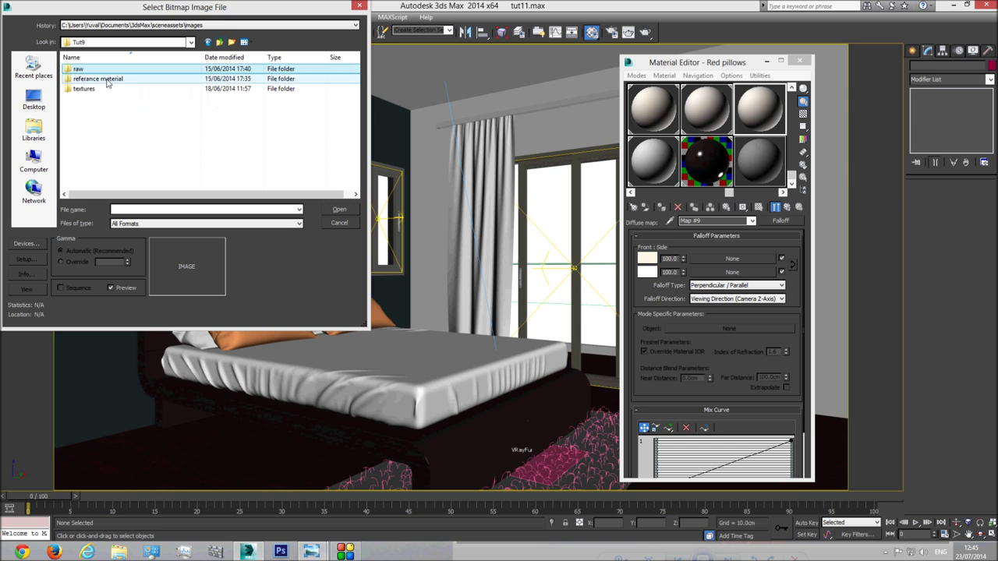
pyautogui.doubleClick(107, 81)
pyautogui.doubleClick(145, 95)
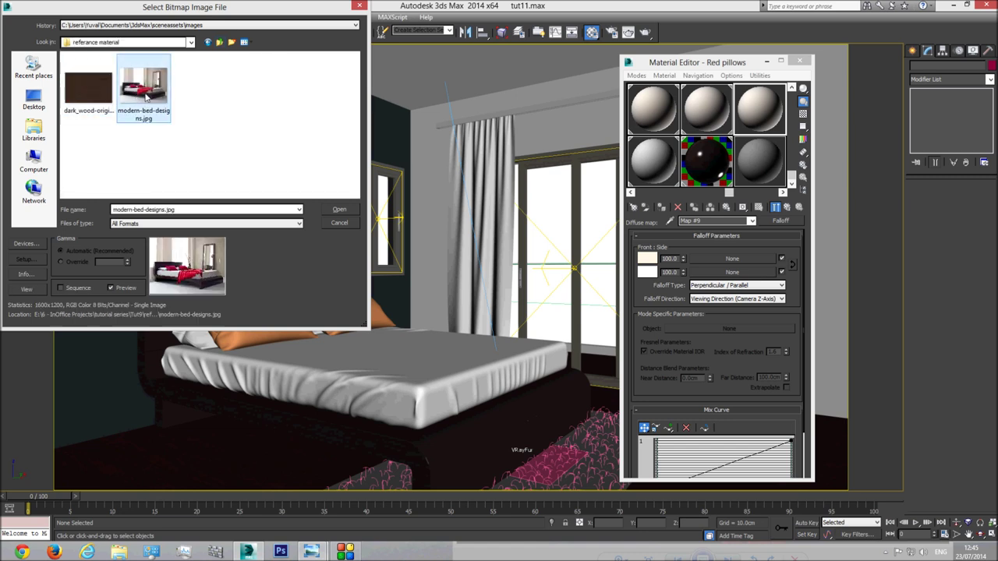
pyautogui.doubleClick(760, 111)
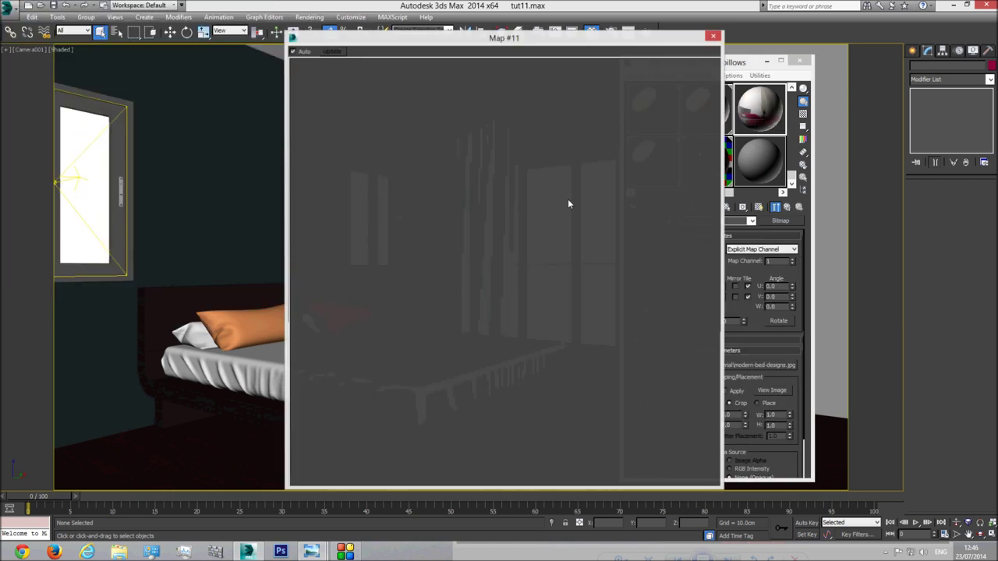
pyautogui.click(715, 37)
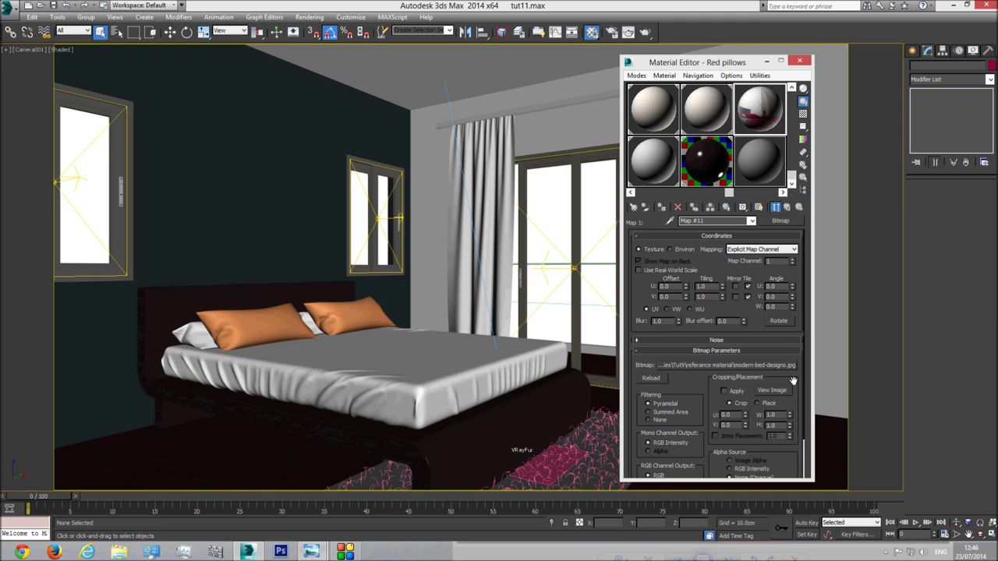
# View the loaded reference image and sample the magenta pillow colour, about RGB 174/18/89
pyautogui.click(771, 390)
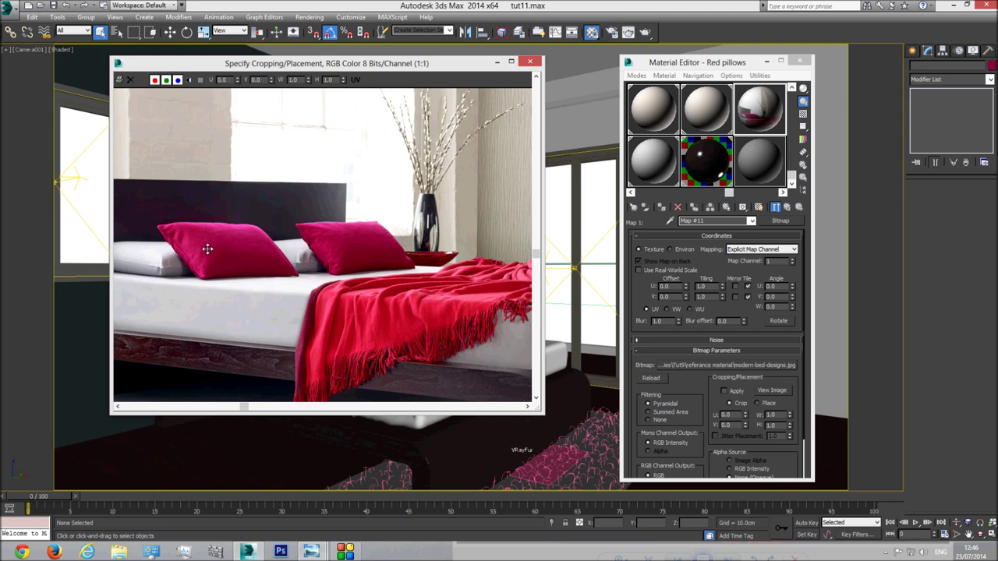
pyautogui.moveTo(208, 248); pyautogui.dragTo(244, 236, button='right')
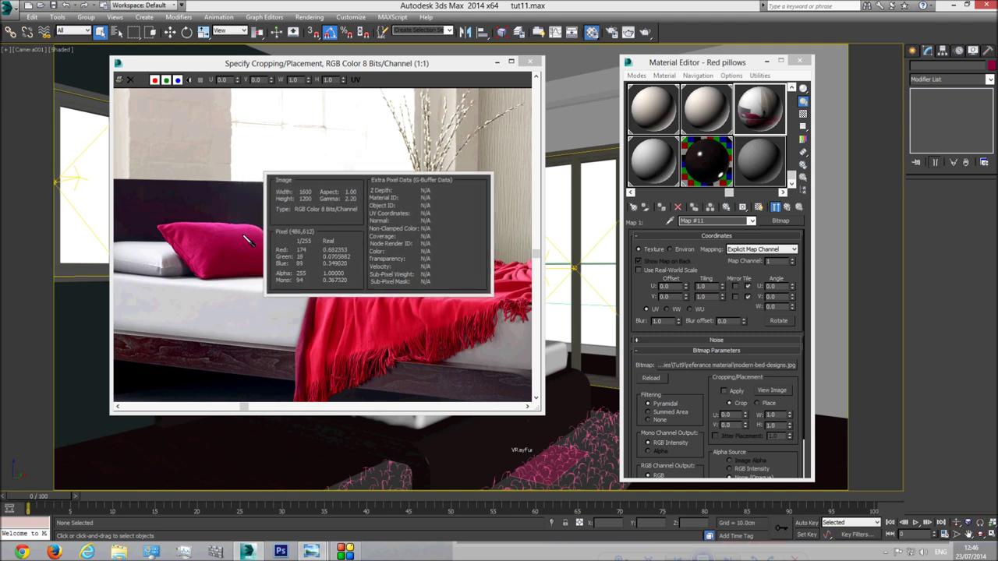
pyautogui.moveTo(244, 235); pyautogui.dragTo(243, 235, button='right')
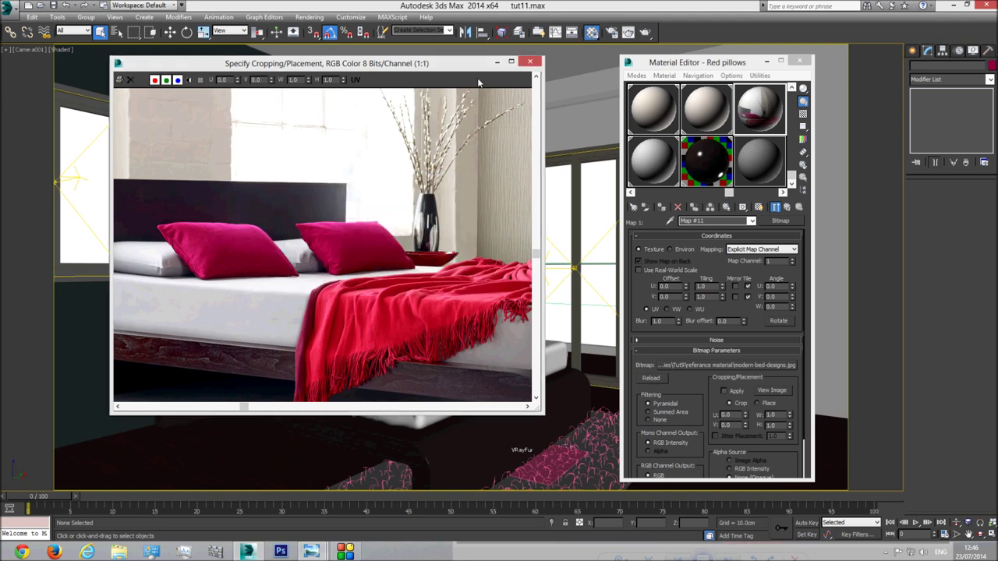
pyautogui.click(530, 62)
pyautogui.click(752, 221)
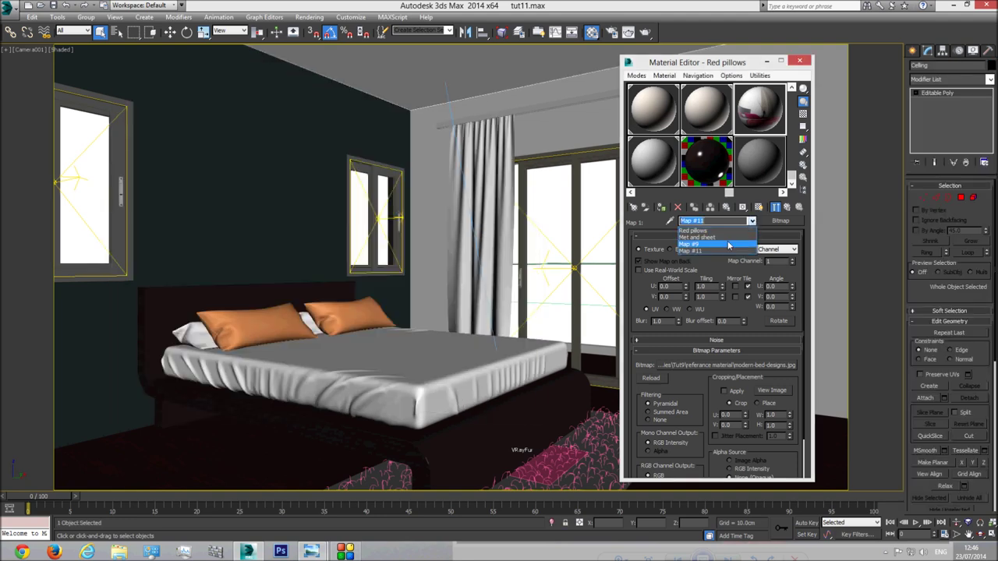
# Set the Falloff front colour to the sampled magenta-pink pillow colour
pyautogui.click(705, 231)
pyautogui.click(650, 260)
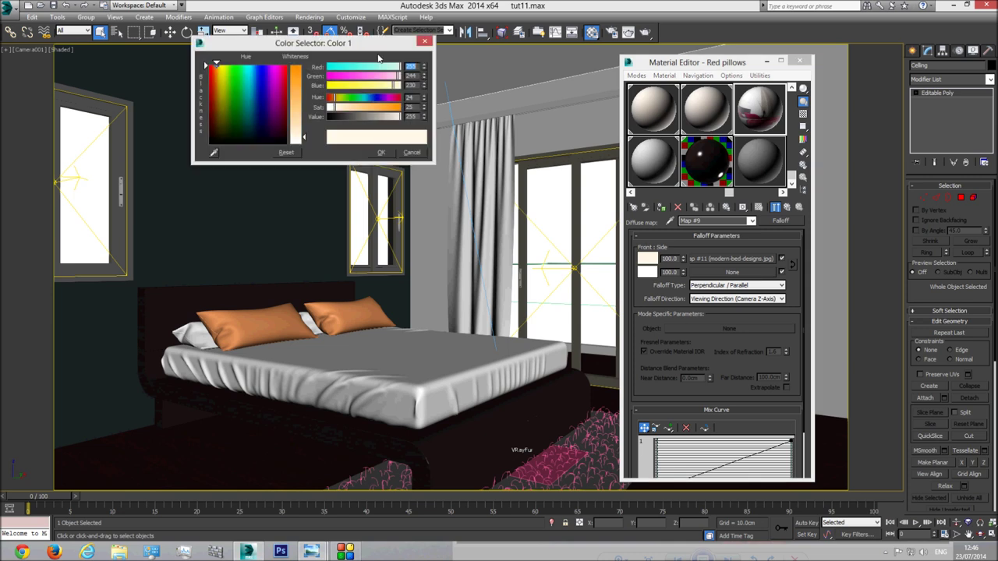
pyautogui.write('2')
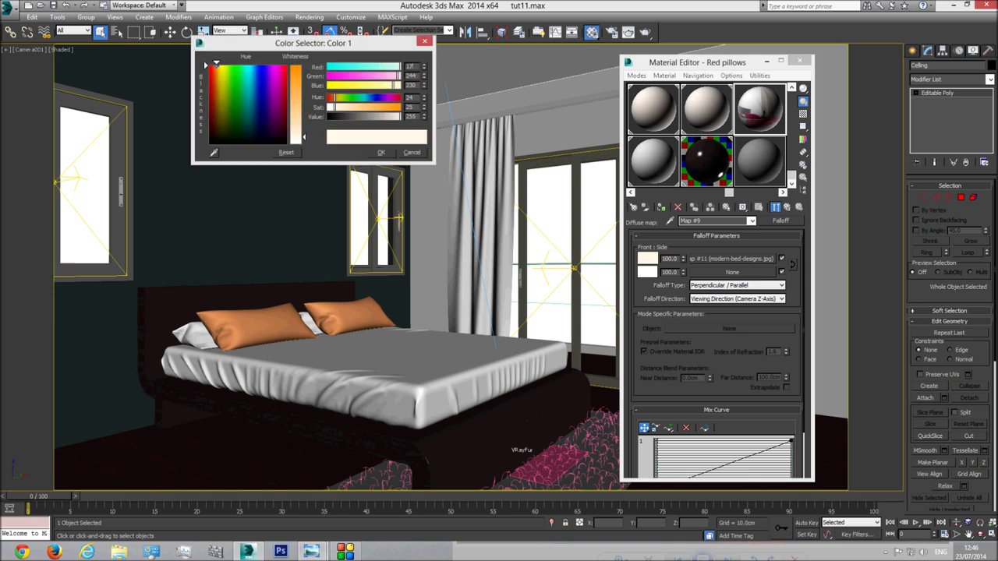
pyautogui.click(270, 73)
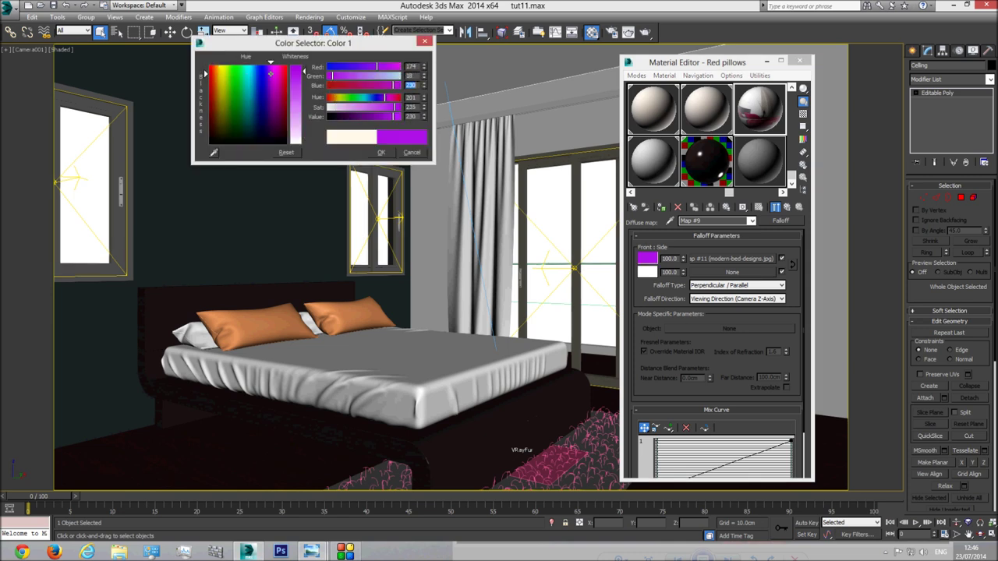
pyautogui.moveTo(273, 78); pyautogui.dragTo(282, 92)
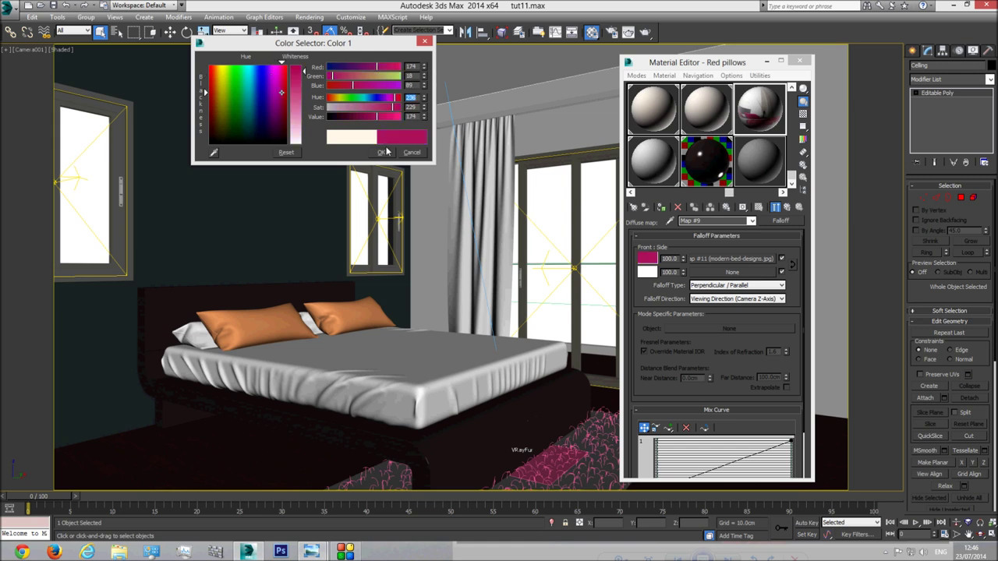
pyautogui.click(381, 152)
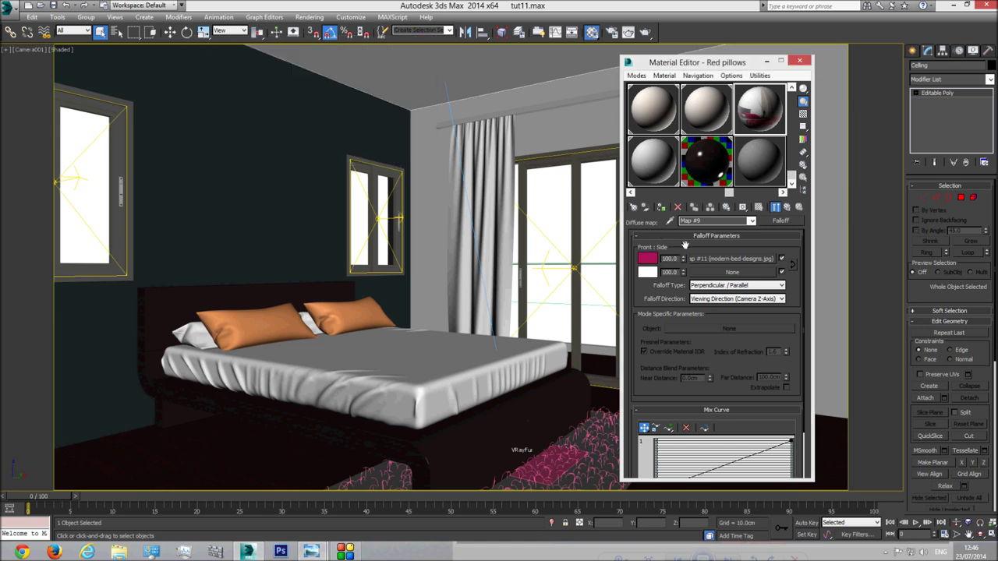
# Remove the photo bitmap from the front slot and copy the pink front colour into the side colour
pyautogui.rightClick(723, 259)
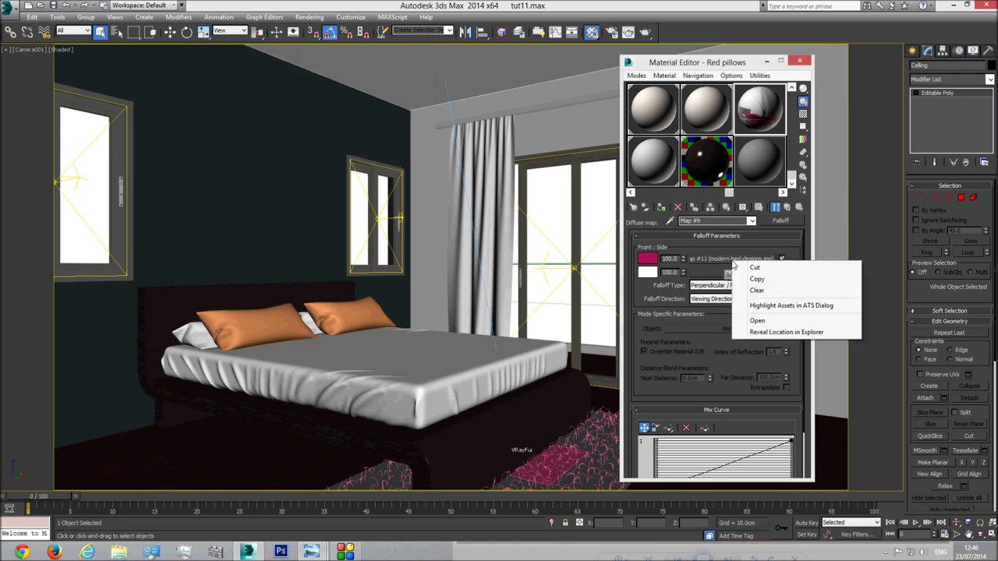
pyautogui.click(767, 294)
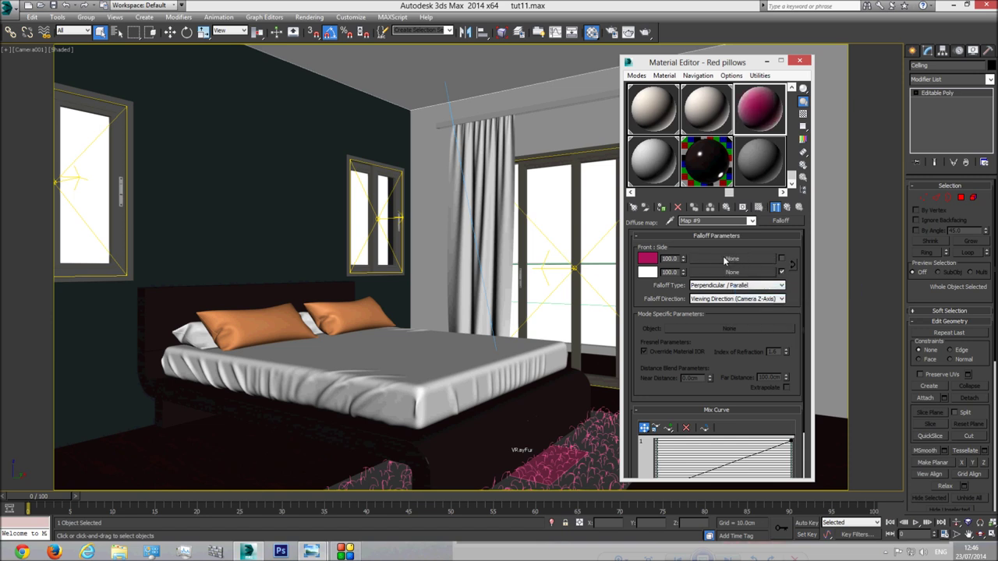
pyautogui.rightClick(648, 258)
pyautogui.click(670, 264)
pyautogui.rightClick(649, 272)
pyautogui.click(669, 290)
# Darken the side colour to about RGB 124/13/62 and brighten the front to about 210/21/106
pyautogui.click(650, 272)
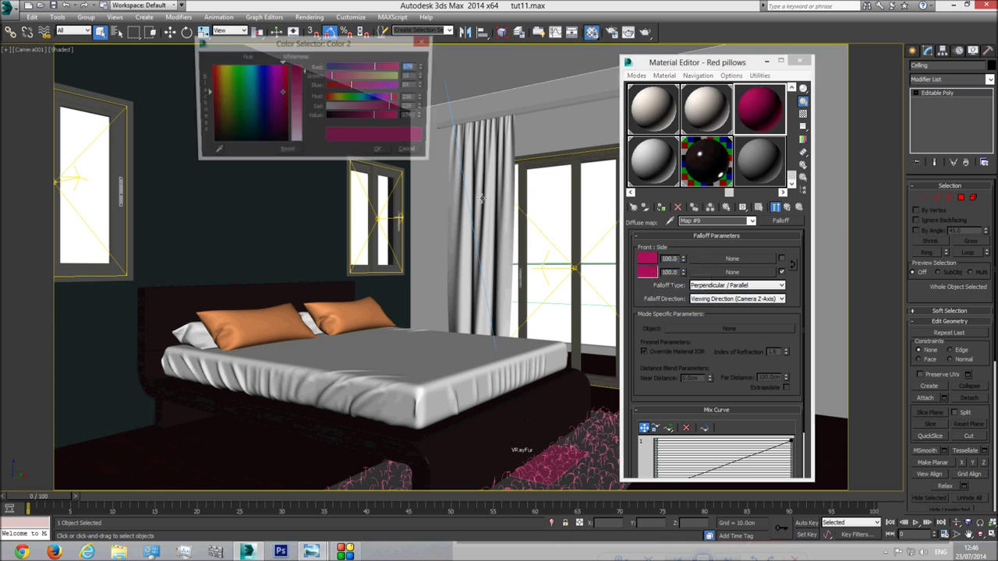
pyautogui.moveTo(378, 115); pyautogui.dragTo(367, 116)
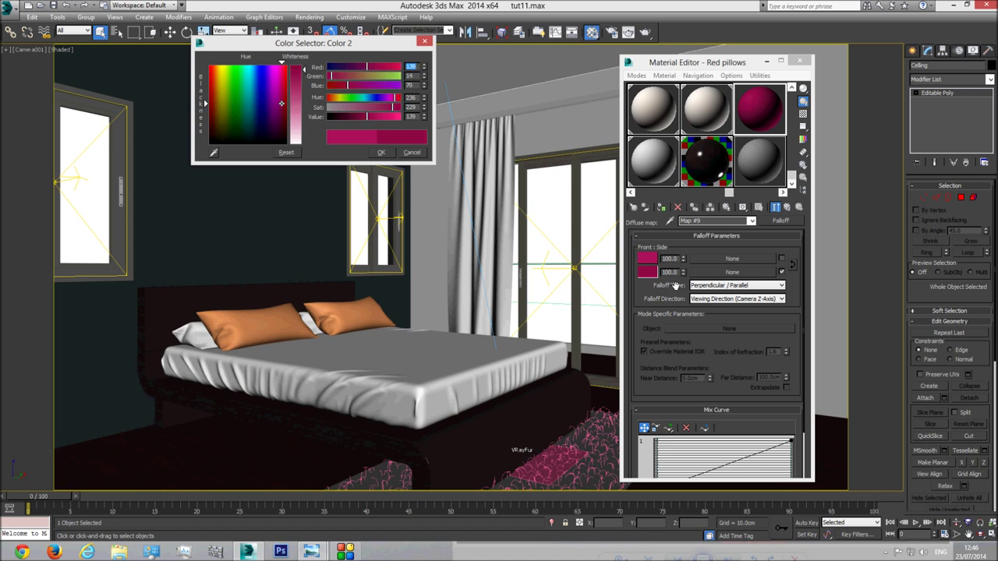
pyautogui.moveTo(365, 121); pyautogui.dragTo(362, 117)
pyautogui.click(381, 153)
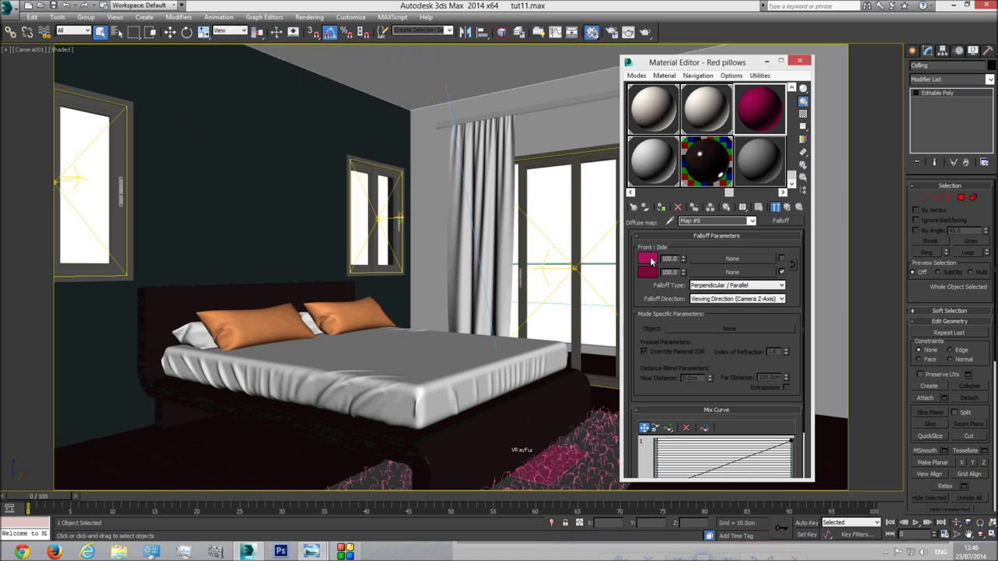
pyautogui.click(651, 263)
pyautogui.moveTo(377, 117); pyautogui.dragTo(388, 116)
pyautogui.click(380, 152)
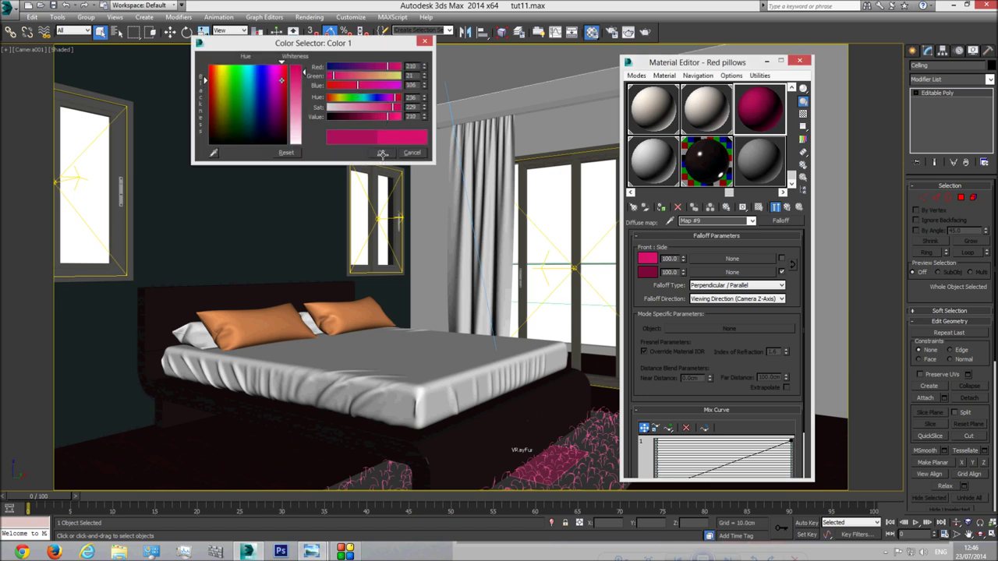
pyautogui.click(751, 222)
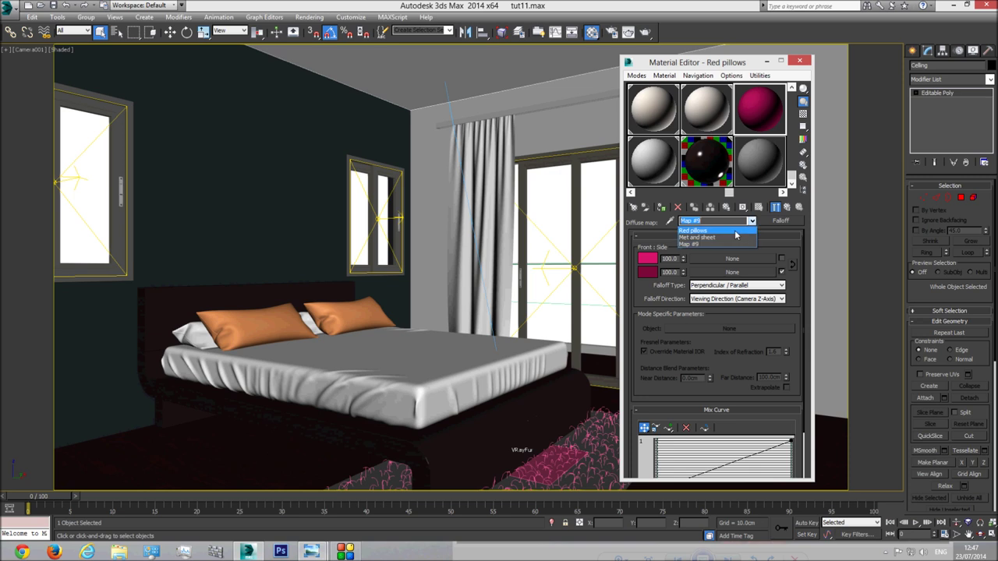
pyautogui.click(713, 234)
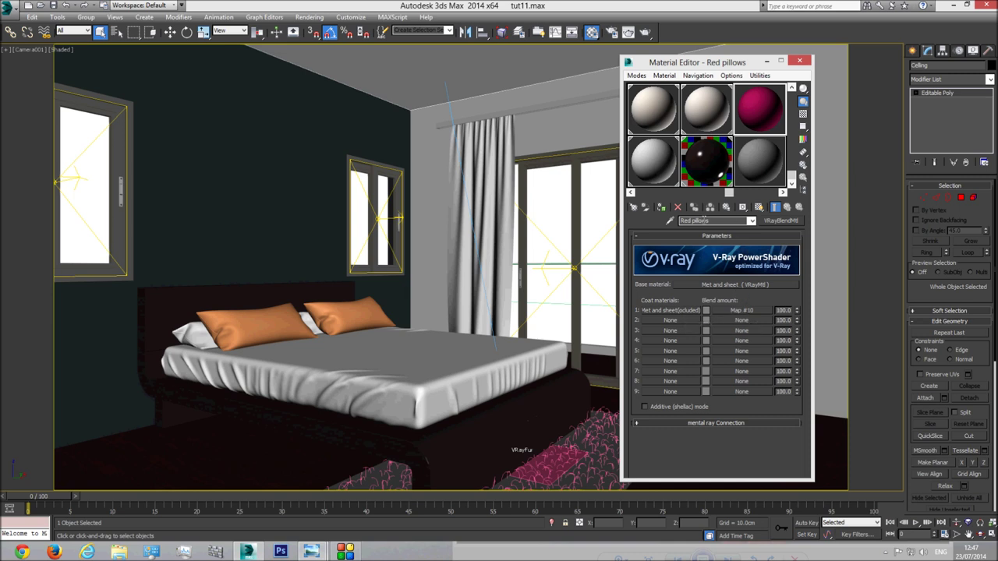
# Copy the base material into an empty sample slot as an independent copy named 'Red pillow'
pyautogui.moveTo(729, 285); pyautogui.dragTo(761, 159)
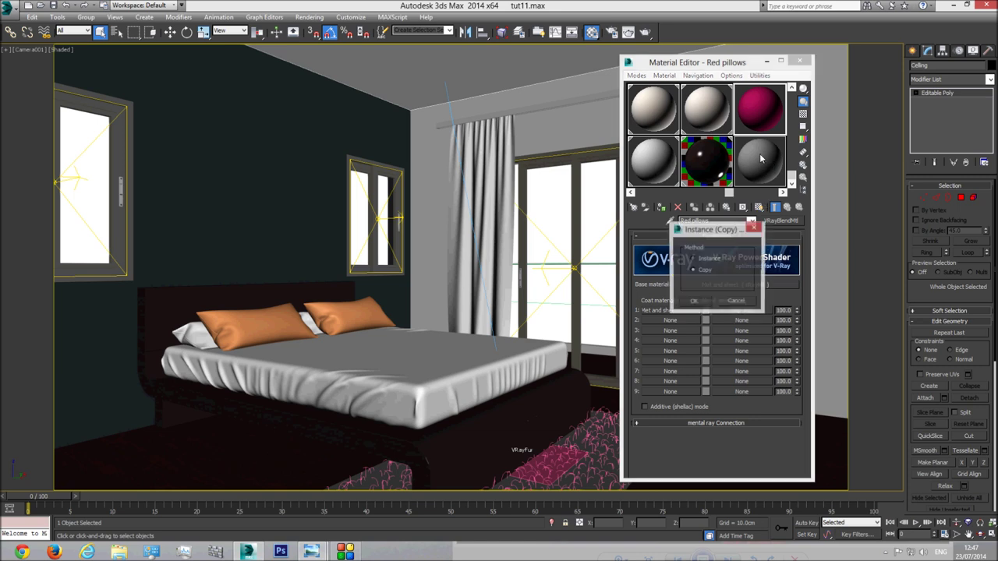
pyautogui.click(700, 302)
pyautogui.click(705, 221)
pyautogui.write('Re')
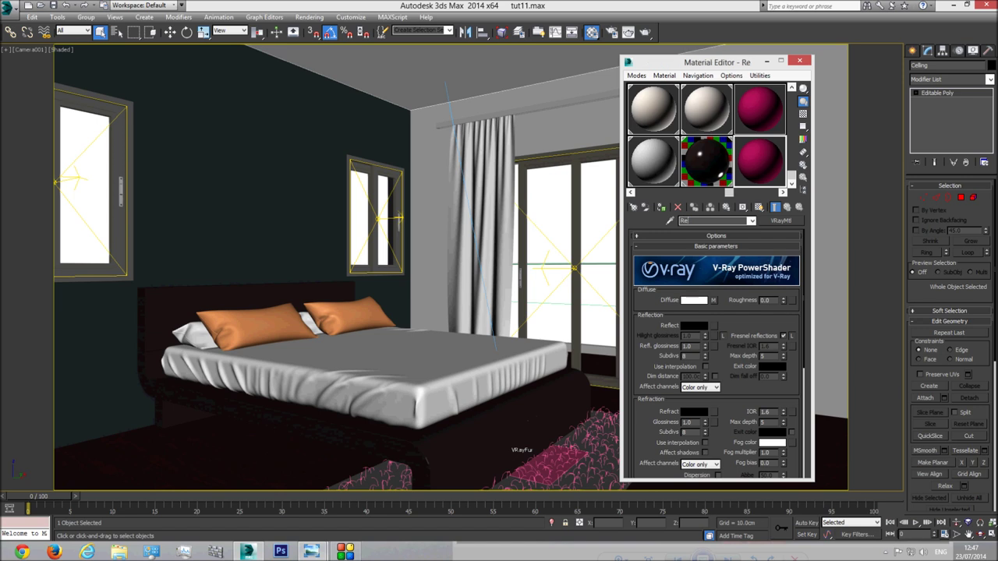
pyautogui.write('d pillow')
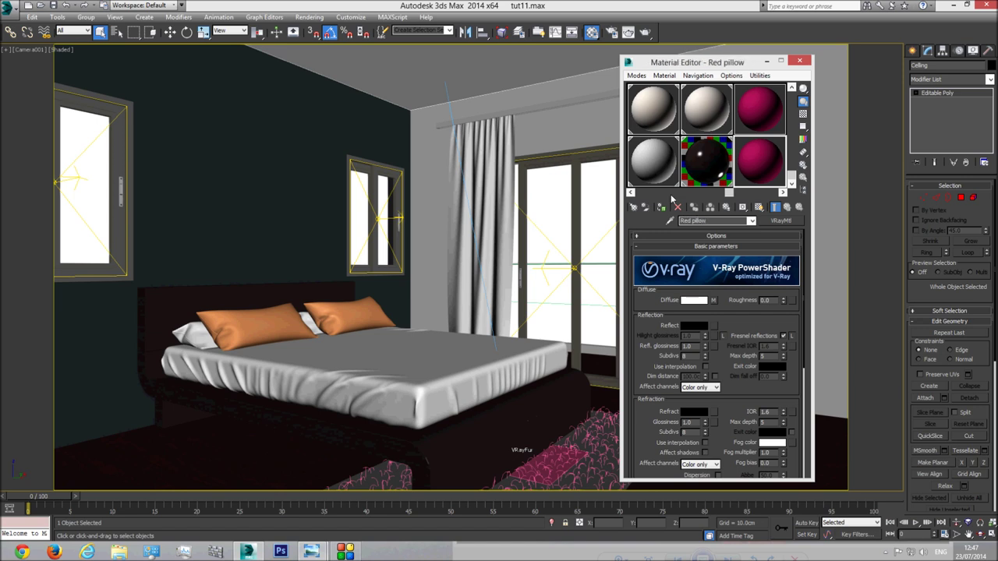
# Clear the duplicate red sample slot and apply the Red pillow material to the right pillow
pyautogui.click(756, 107)
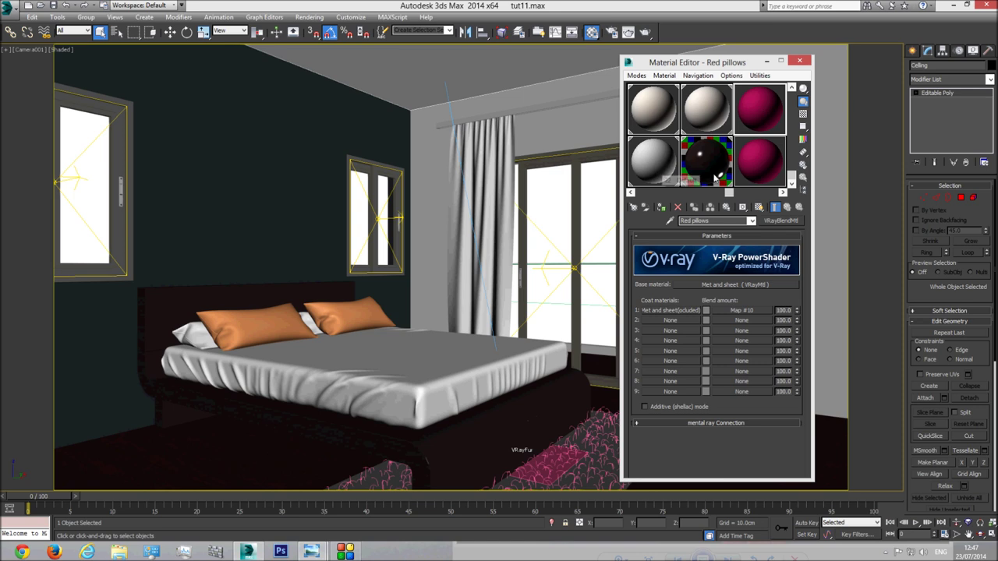
pyautogui.click(782, 192)
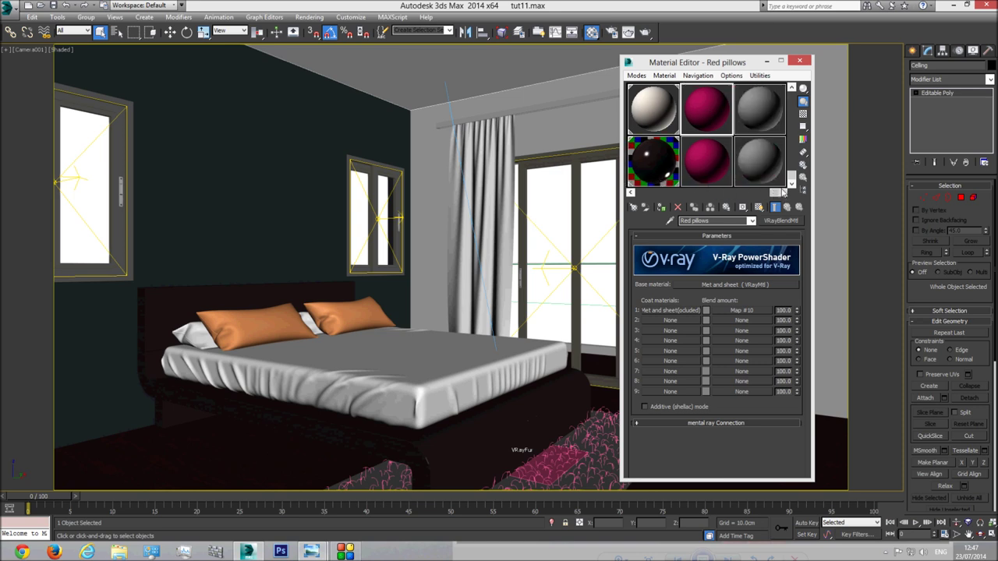
pyautogui.click(764, 114)
pyautogui.moveTo(764, 112); pyautogui.dragTo(705, 107)
pyautogui.click(715, 163)
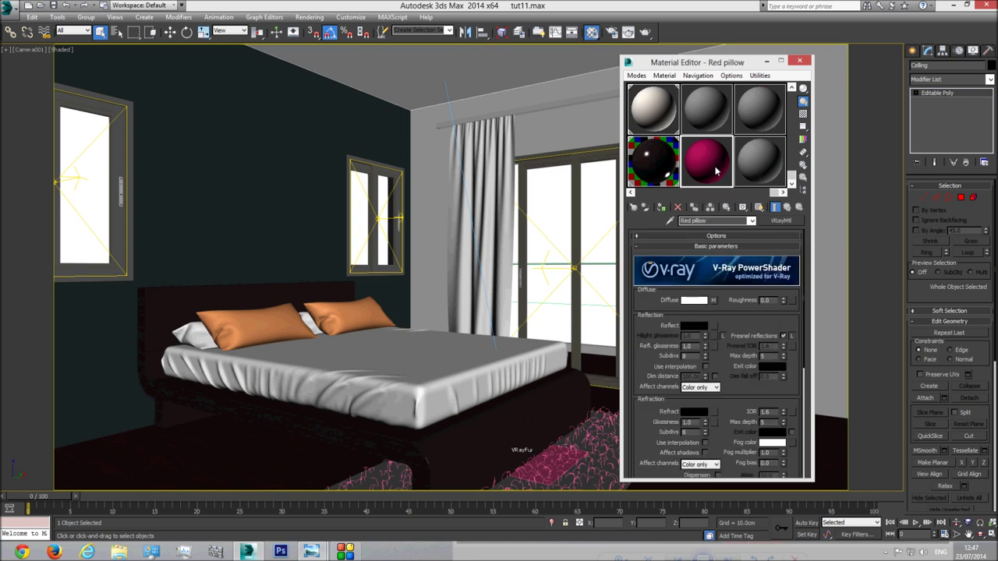
pyautogui.moveTo(711, 172); pyautogui.dragTo(278, 320)
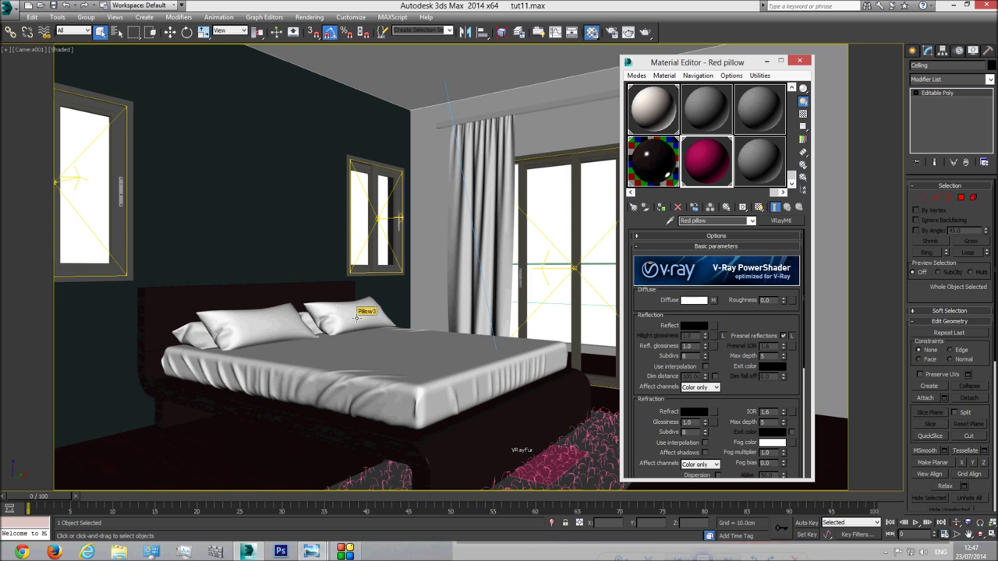
# Show the pillow material shaded in the viewport, compare with the reference photo, then start a render
pyautogui.click(758, 207)
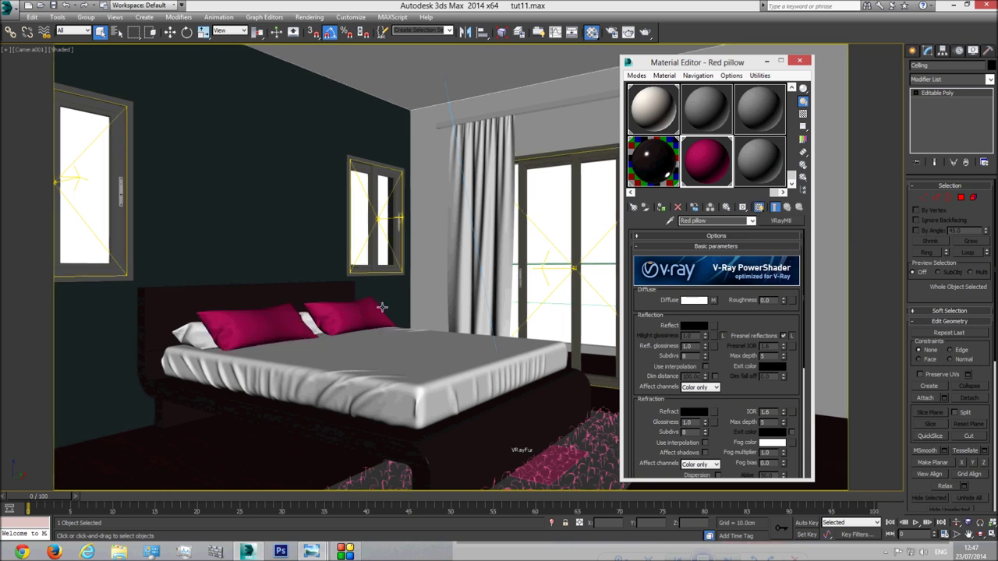
pyautogui.moveTo(315, 552)
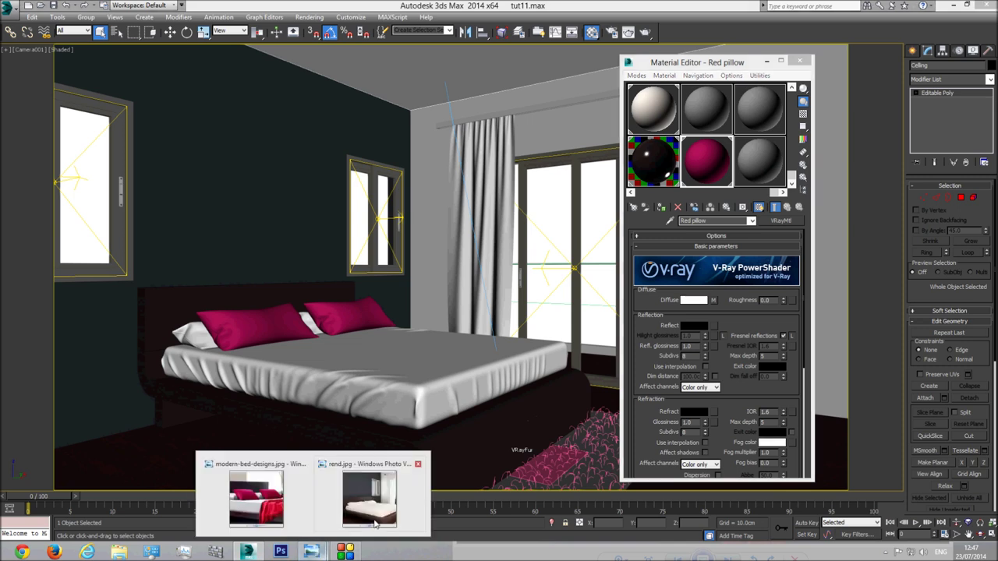
pyautogui.click(253, 498)
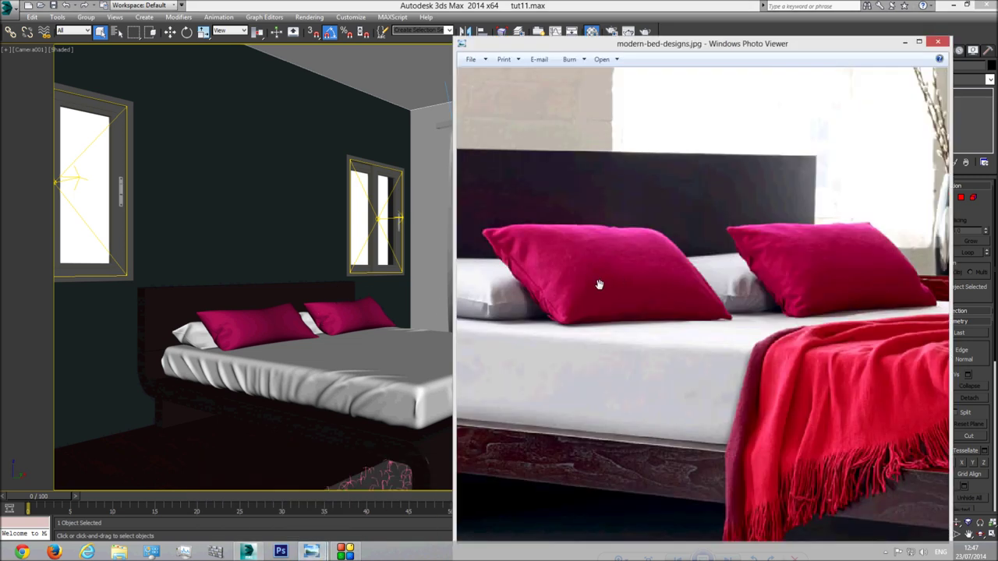
pyautogui.hotkey('alt', 'Tab')
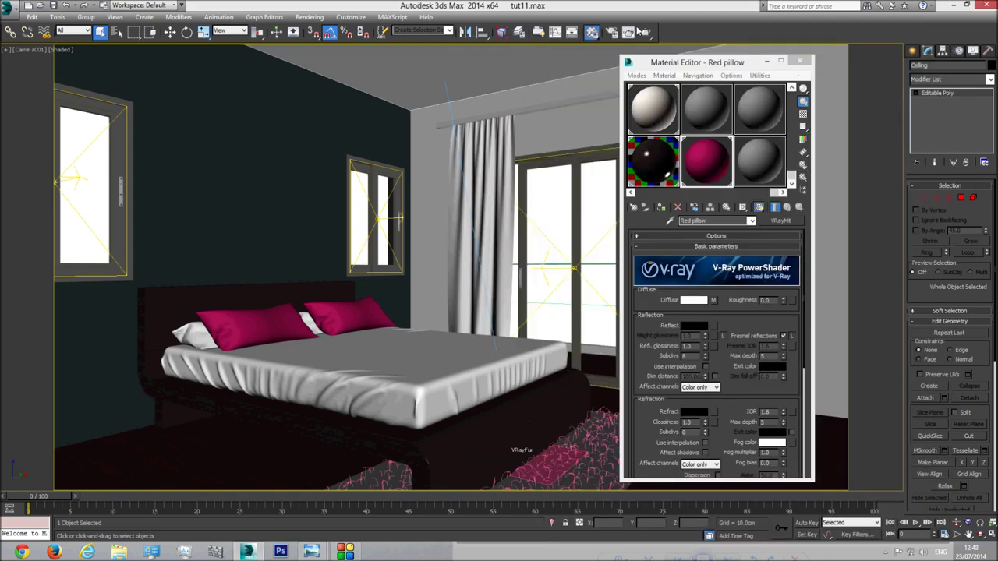
pyautogui.click(639, 32)
pyautogui.click(137, 96)
# Render a V-Ray region framed around the pillows and compare it against the reference bed photo
pyautogui.click(131, 119)
pyautogui.moveTo(459, 383); pyautogui.dragTo(344, 340)
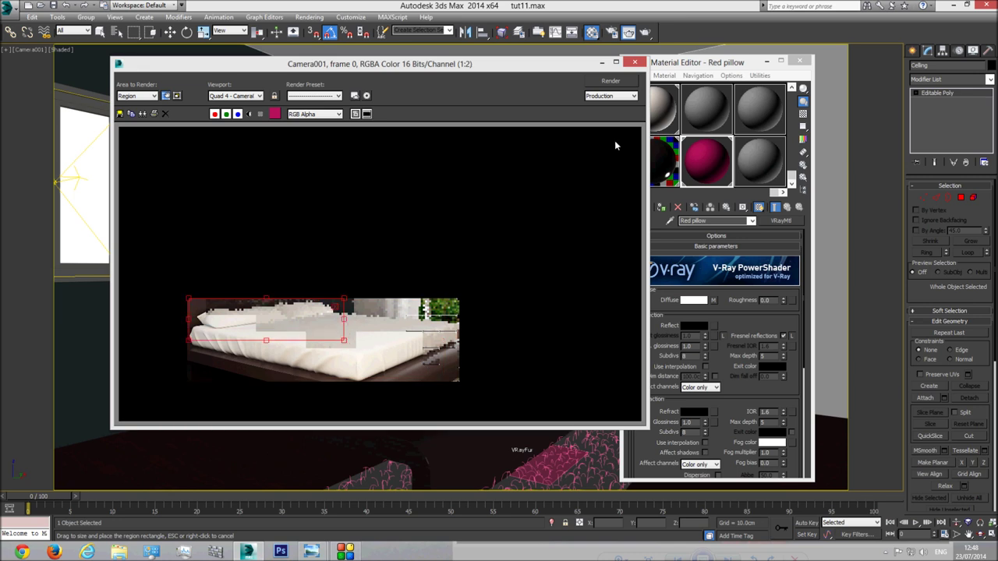
pyautogui.click(612, 81)
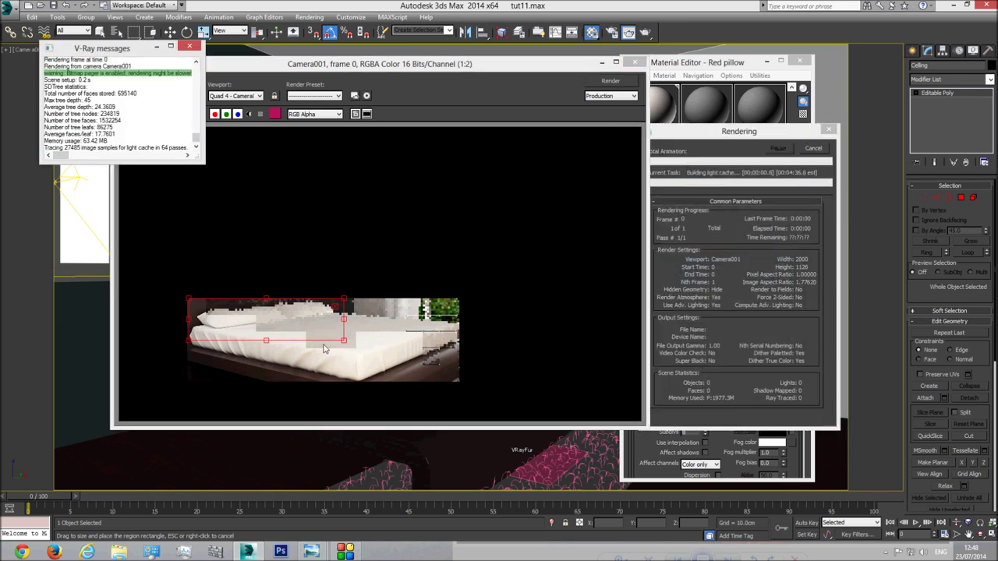
pyautogui.scroll(1, 270, 331)
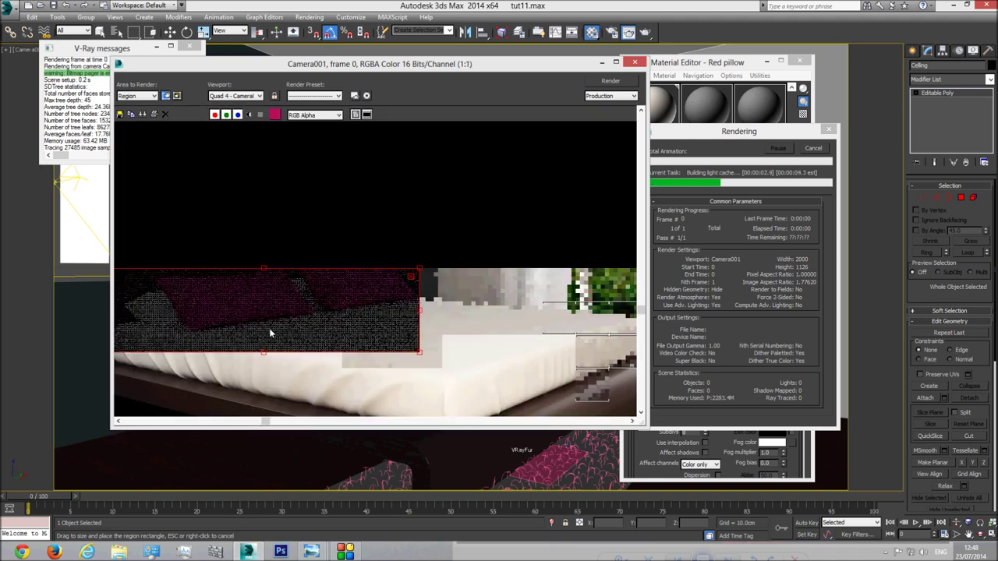
pyautogui.moveTo(310, 551)
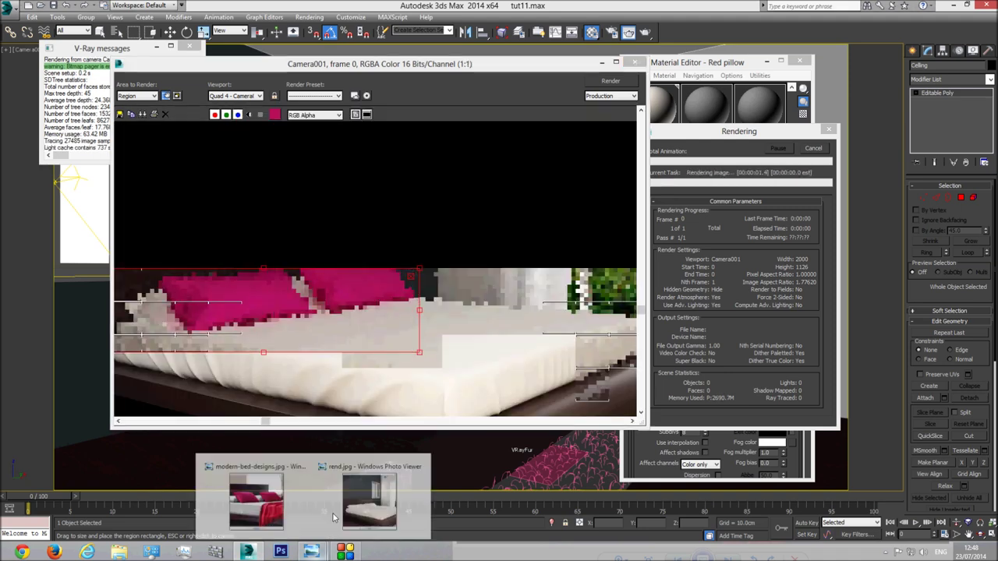
pyautogui.click(253, 497)
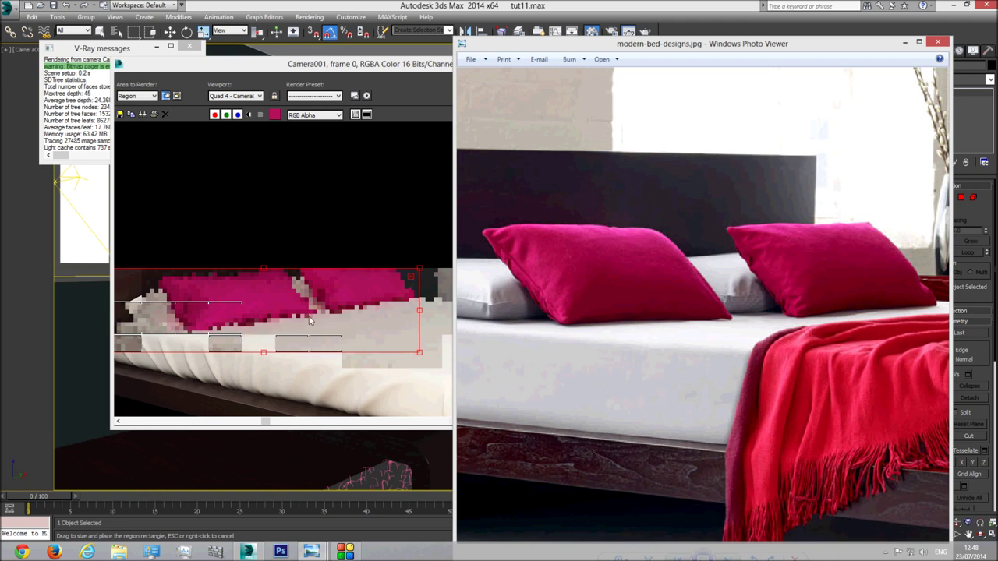
pyautogui.click(266, 310)
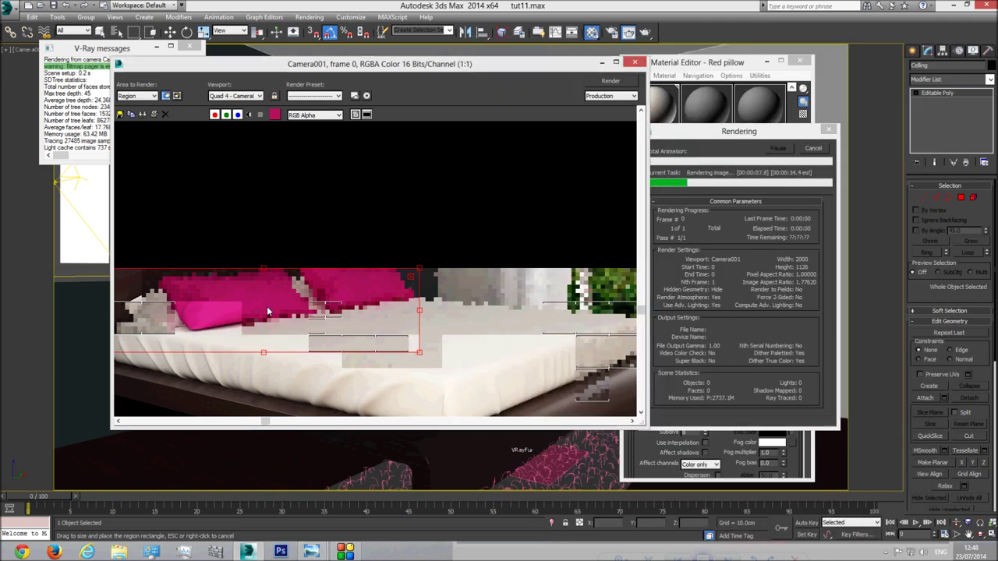
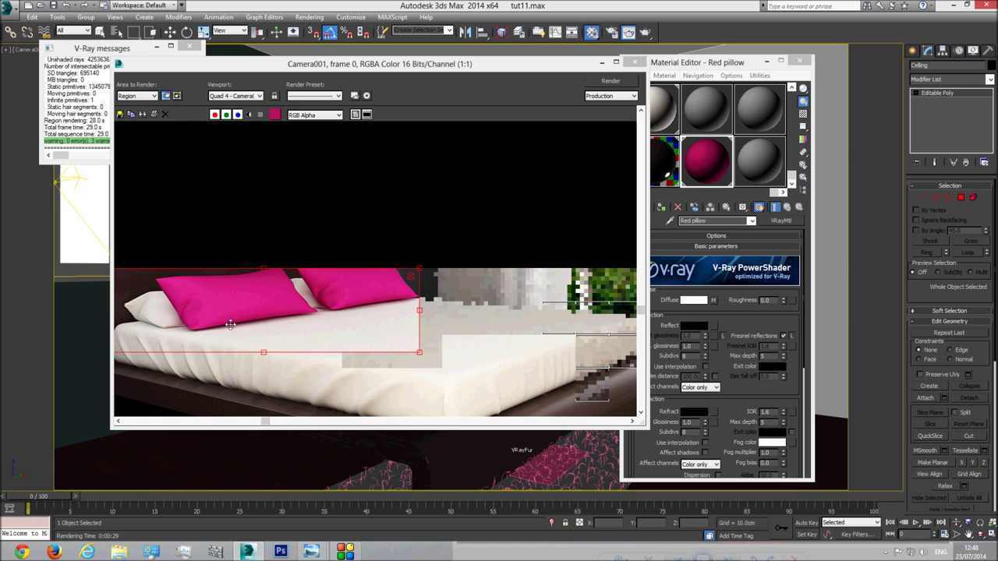
# Compare the render with the bed reference photo and inspect a rendered pixel's colour
pyautogui.moveTo(311, 551)
pyautogui.click(264, 485)
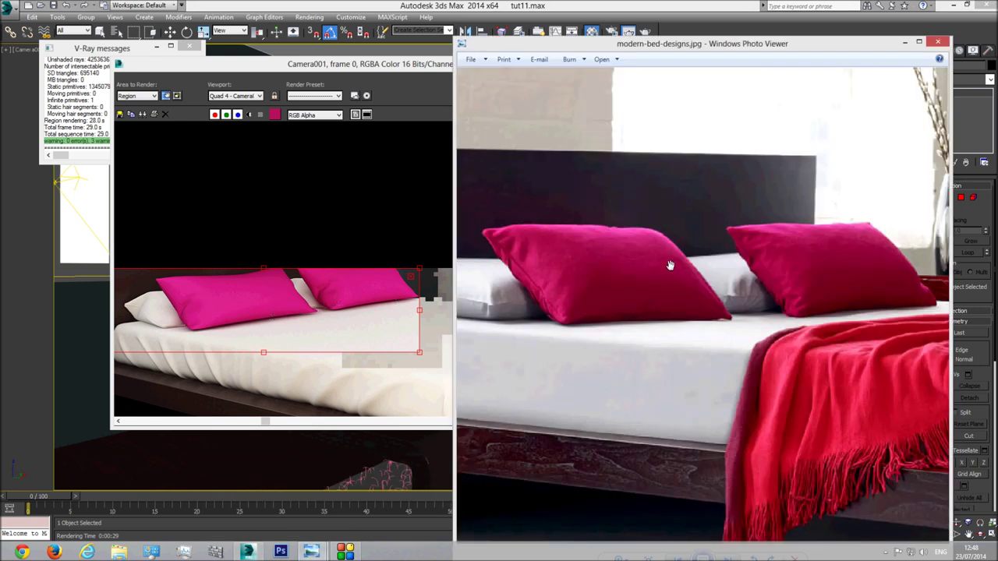
pyautogui.click(904, 43)
pyautogui.rightClick(459, 302)
pyautogui.press('q')
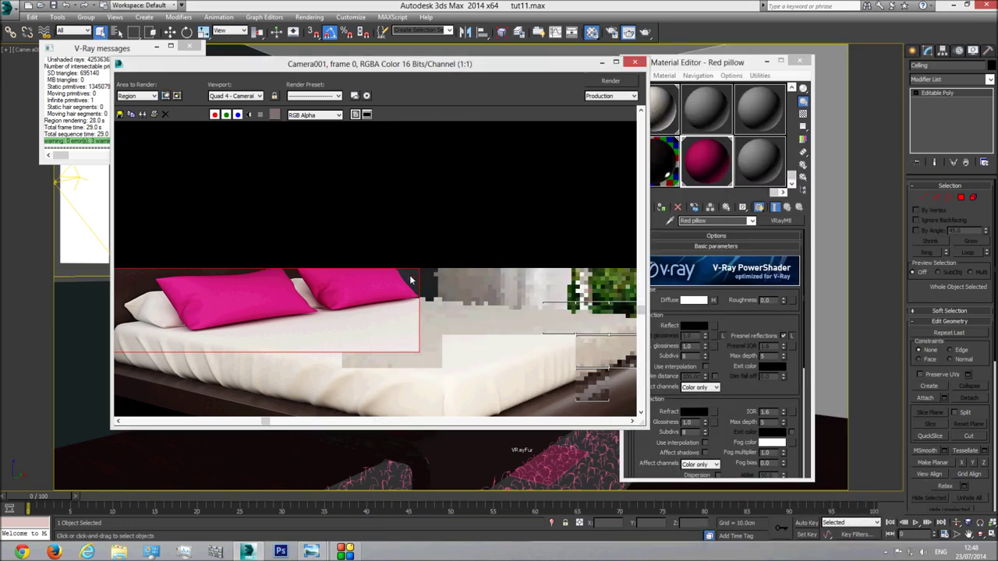
# Close the frame buffer and Material Editor, then re-render the full camera view with Area set to View
pyautogui.click(635, 62)
pyautogui.click(801, 62)
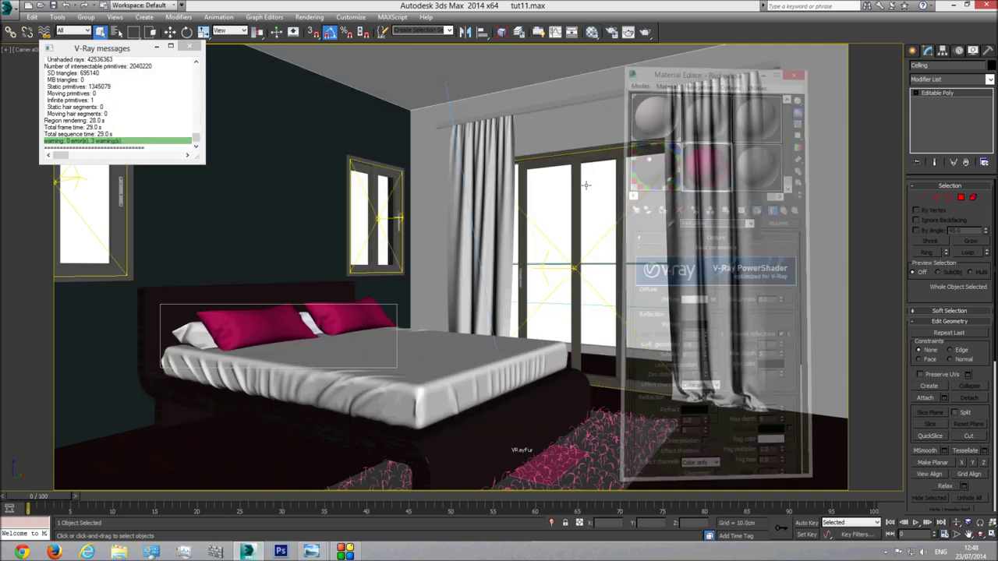
pyautogui.click(628, 32)
pyautogui.click(137, 96)
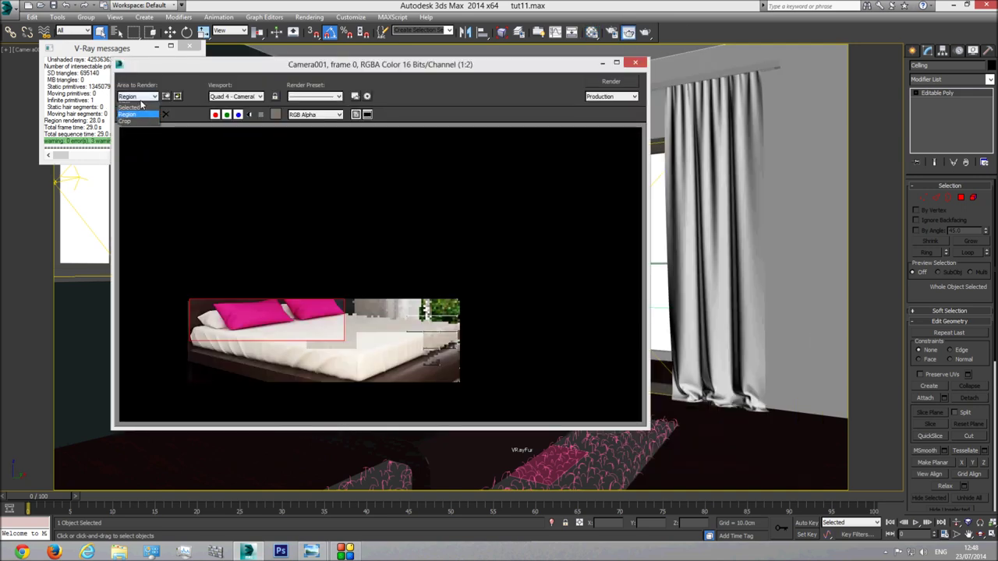
pyautogui.click(136, 103)
pyautogui.click(638, 66)
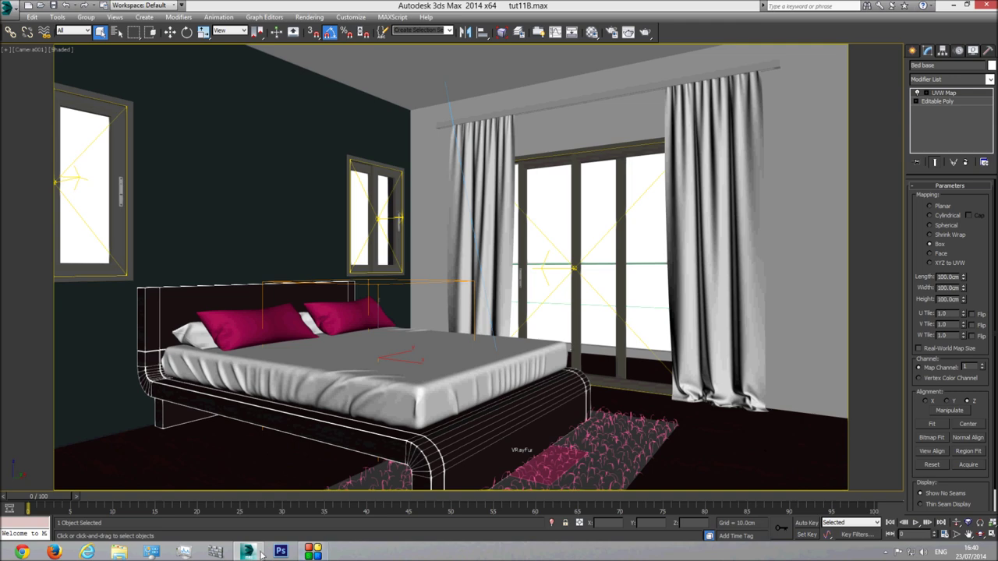
# Open modern-bed-designs.jpg from E:\6 - InOffice Projects\tutorial series\Tut9\referance material, then close Explorer
pyautogui.click(118, 552)
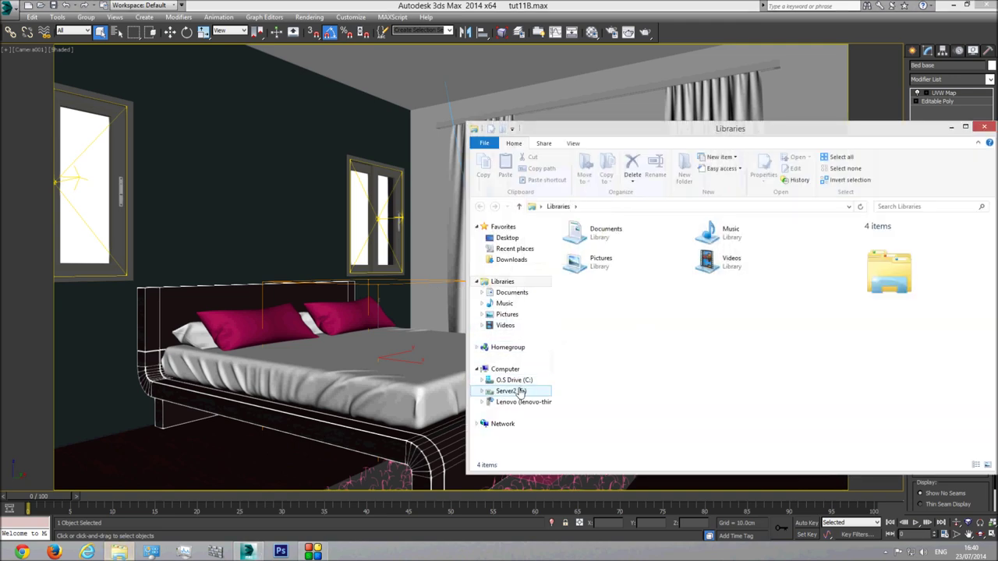
pyautogui.click(519, 391)
pyautogui.doubleClick(606, 271)
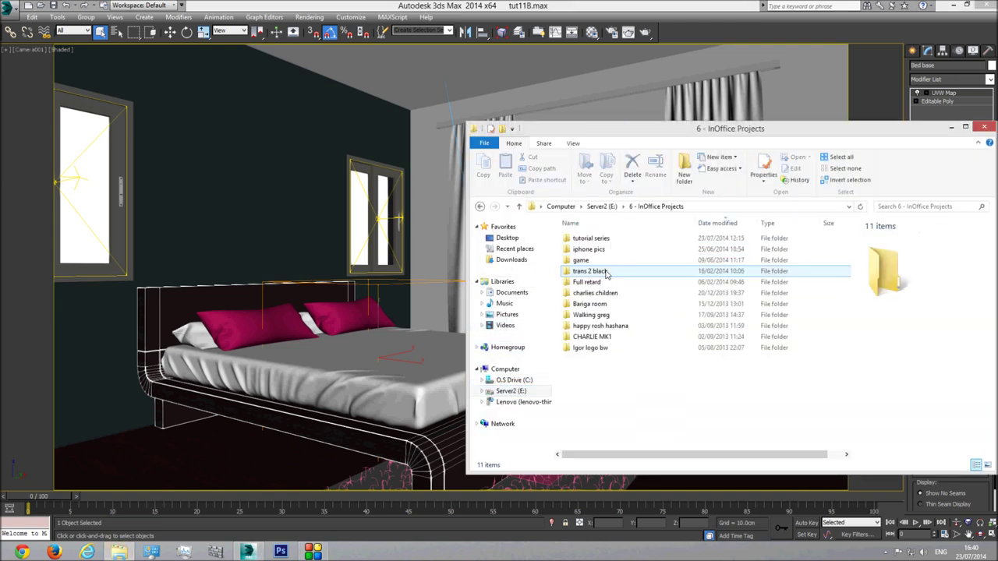
pyautogui.doubleClick(590, 237)
pyautogui.doubleClick(586, 322)
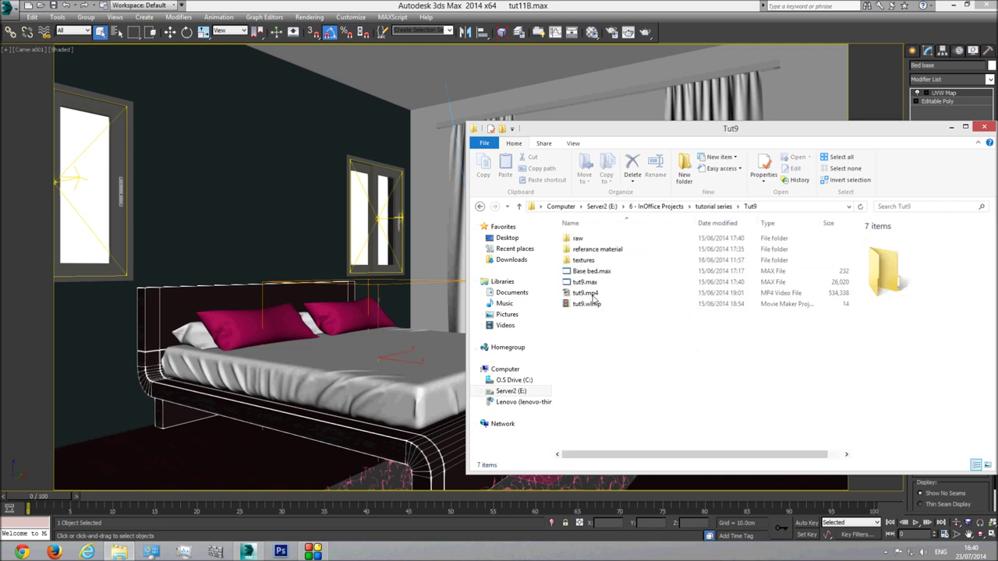
pyautogui.doubleClick(597, 249)
pyautogui.doubleClick(645, 238)
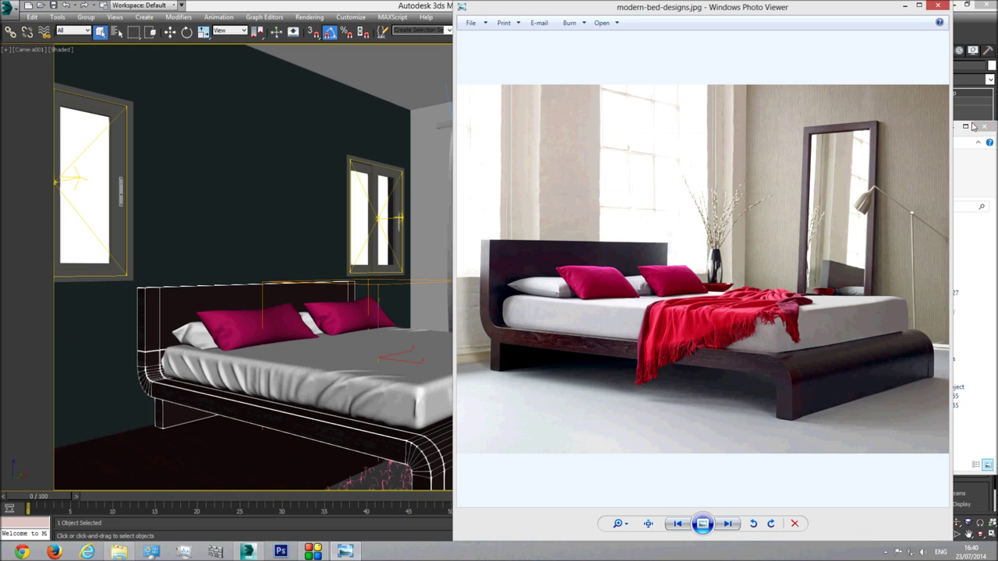
pyautogui.click(976, 127)
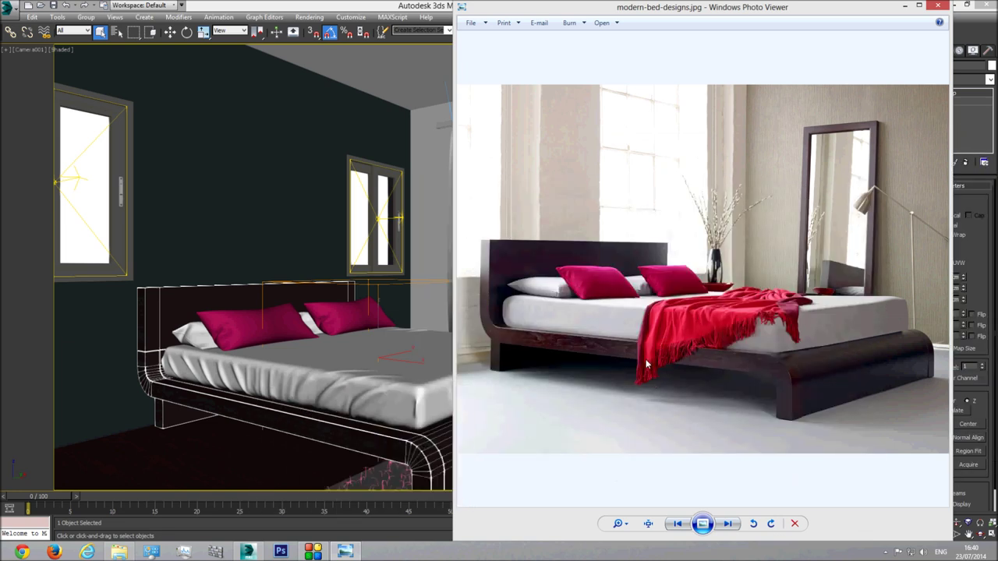
pyautogui.click(323, 5)
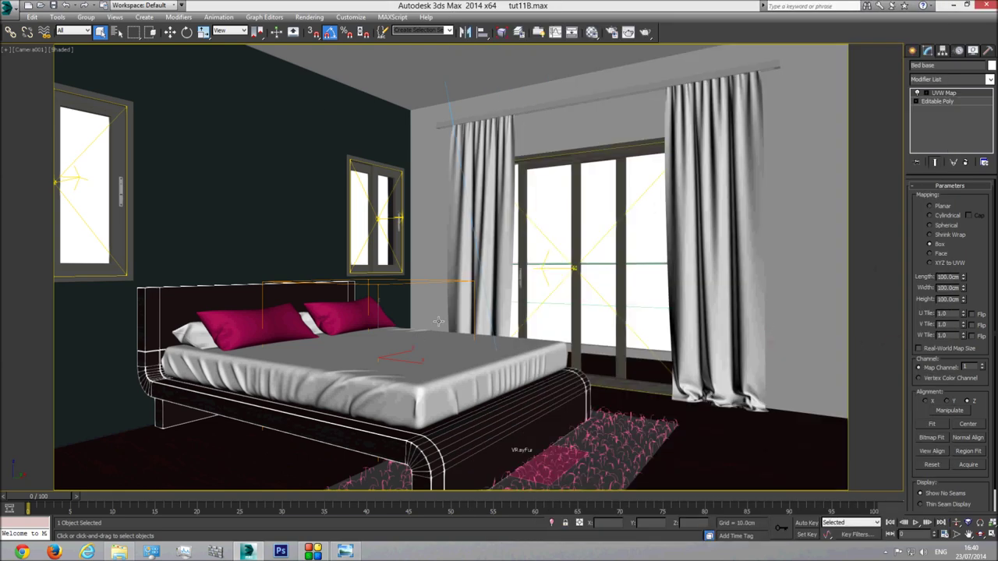
# Set the viewport to a framed, zoomed-in Front wireframe view
pyautogui.press('l')
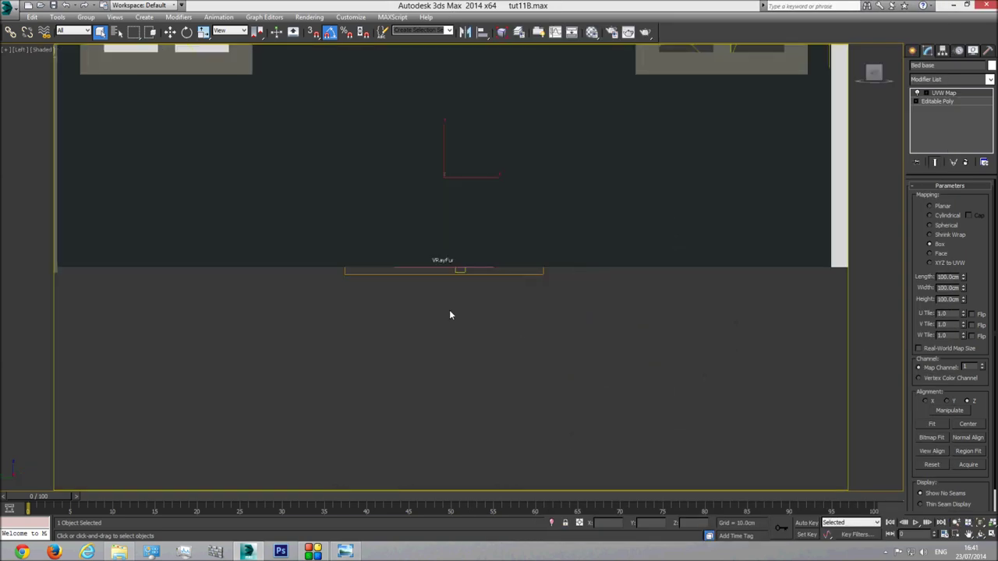
pyautogui.press('k')
pyautogui.press('f')
pyautogui.press('F3')
pyautogui.press('z')
pyautogui.scroll(3, 465, 227)
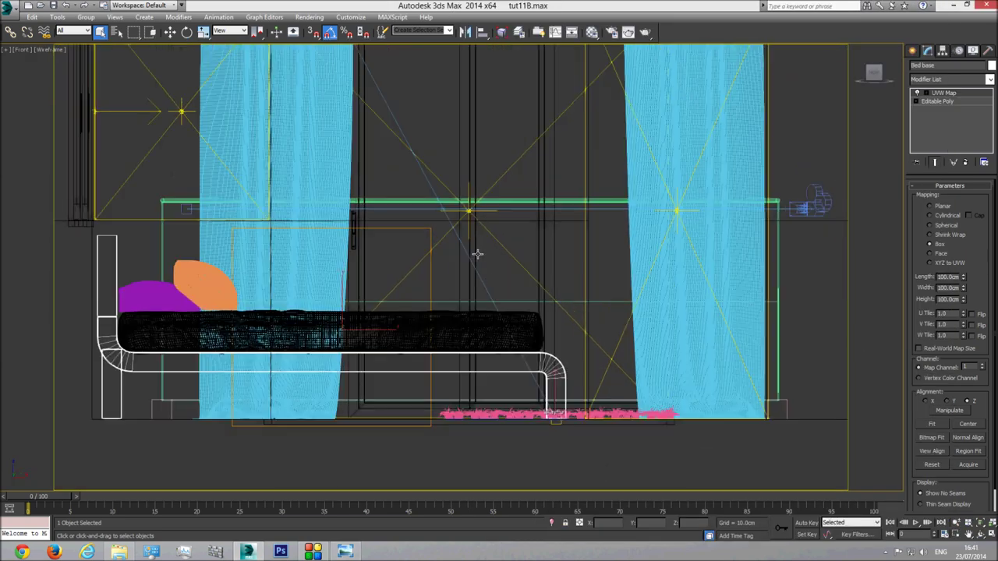
# Draw a six-point stepped zigzag Line spline just above the bed
pyautogui.click(915, 49)
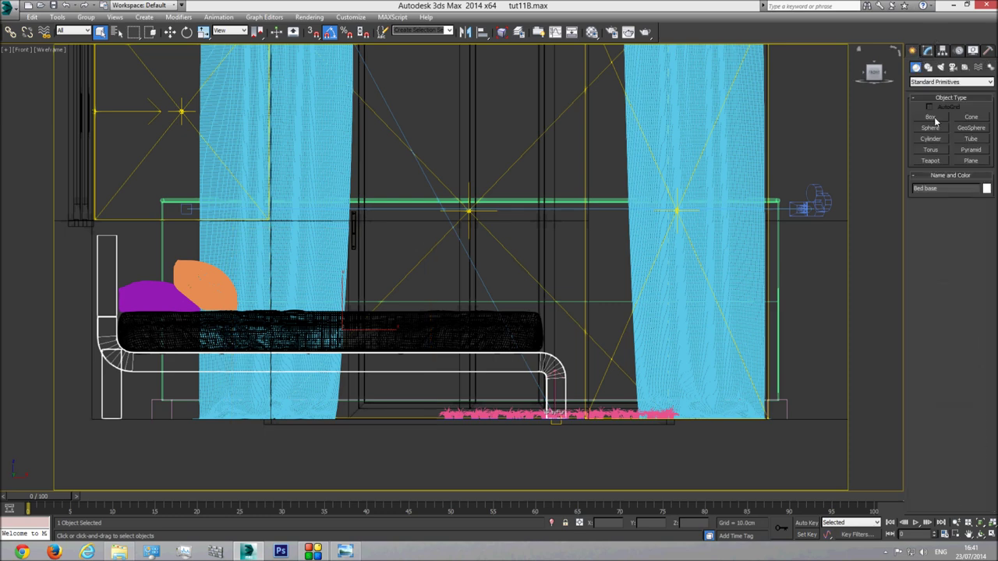
pyautogui.click(928, 67)
pyautogui.click(931, 126)
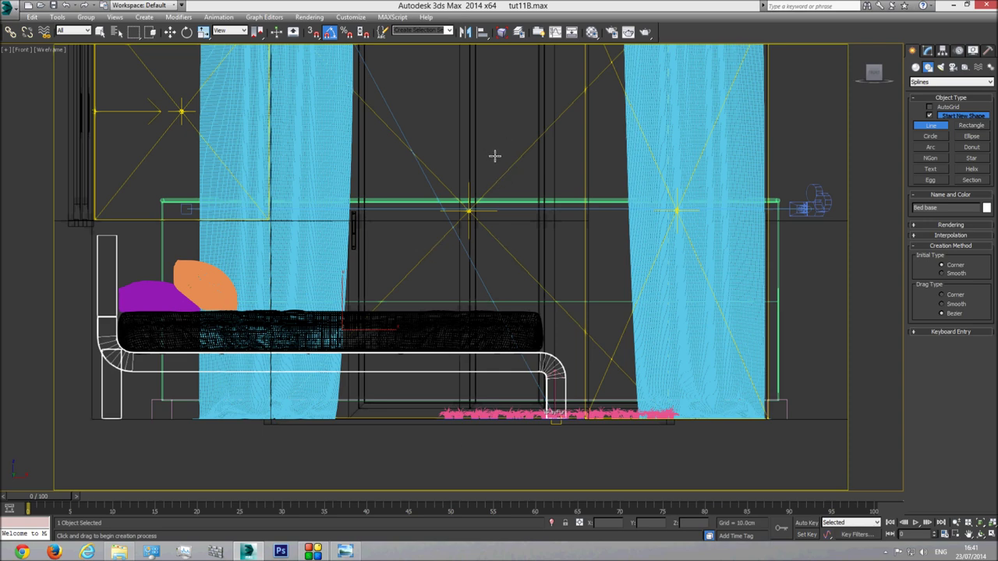
pyautogui.click(516, 164)
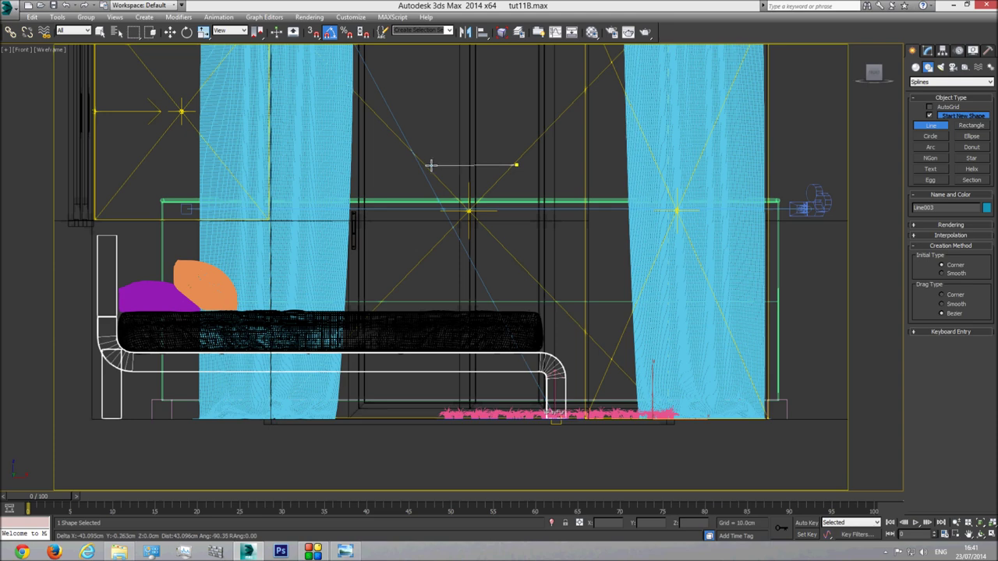
pyautogui.click(427, 164)
pyautogui.click(428, 188)
pyautogui.click(516, 188)
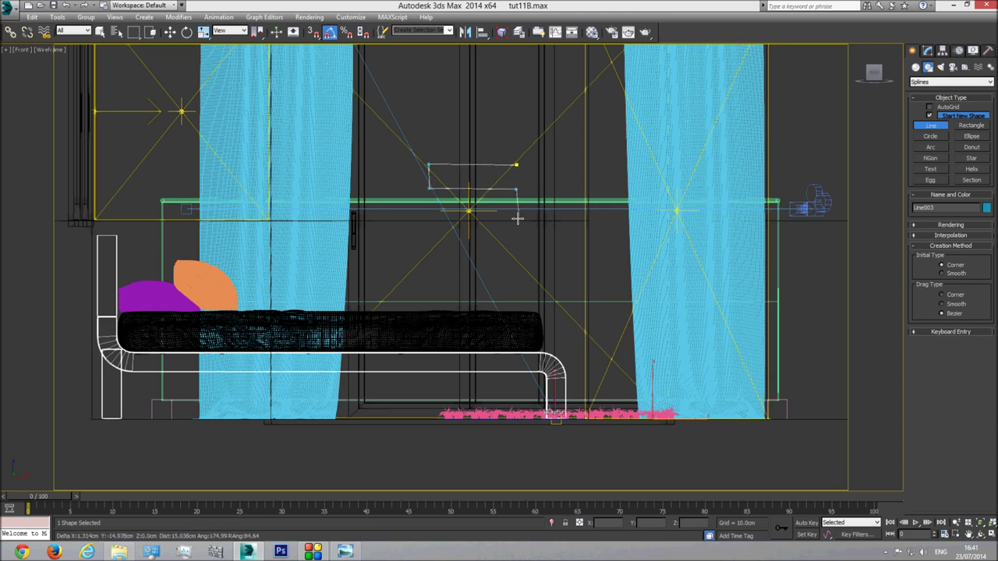
pyautogui.click(515, 210)
pyautogui.click(428, 210)
pyautogui.rightClick(450, 216)
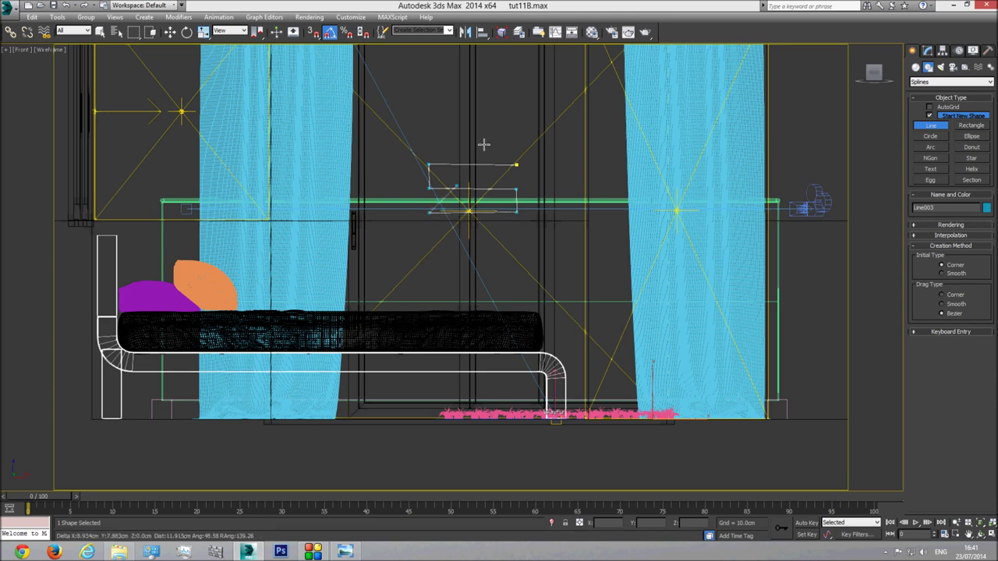
pyautogui.rightClick(501, 198)
pyautogui.click(170, 31)
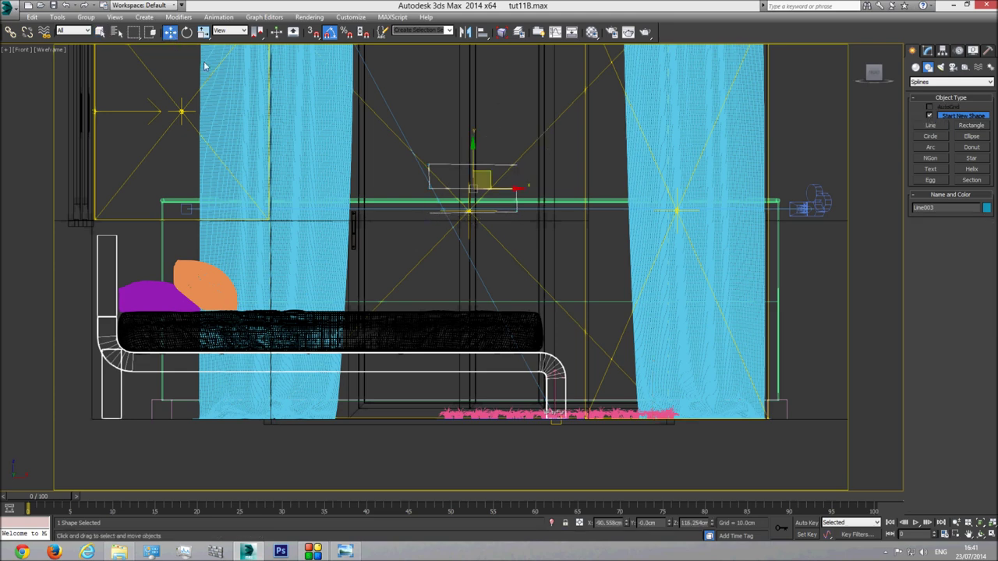
# Move Line003 and stretch its three right-side vertices outward at Vertex level
pyautogui.moveTo(485, 175); pyautogui.dragTo(447, 221)
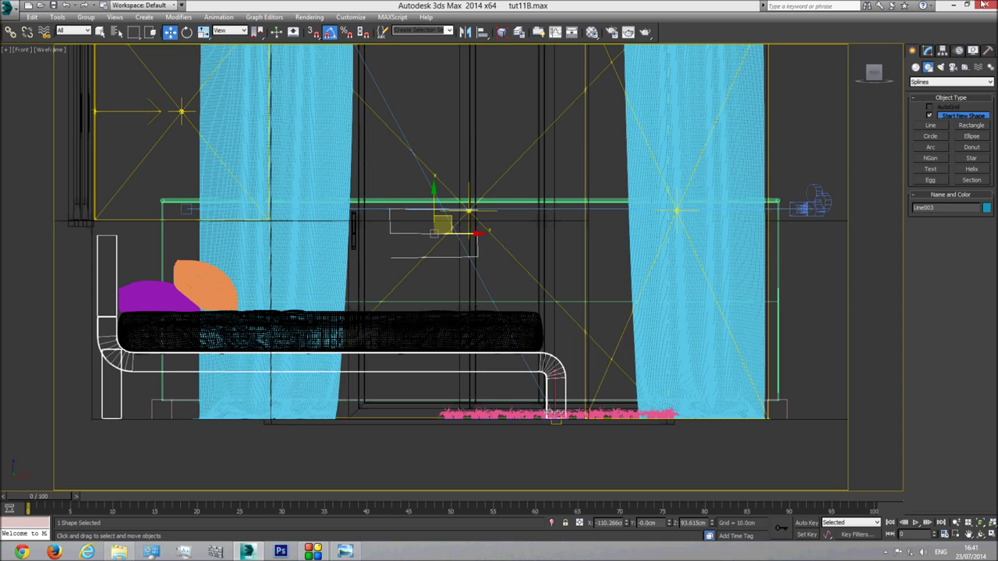
pyautogui.click(927, 50)
pyautogui.click(937, 222)
pyautogui.moveTo(517, 185); pyautogui.dragTo(460, 261)
pyautogui.moveTo(511, 212); pyautogui.dragTo(561, 212)
pyautogui.click(937, 222)
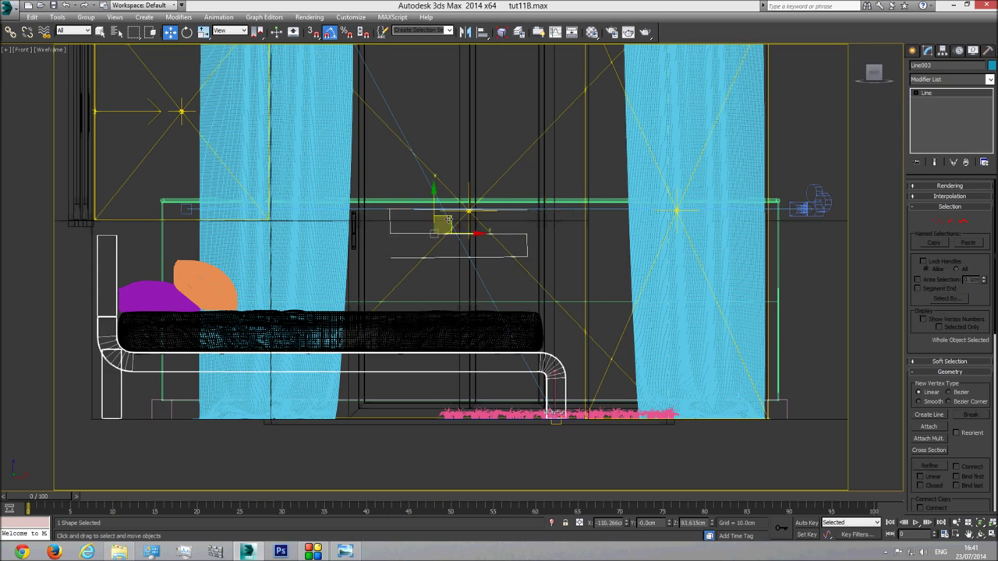
pyautogui.click(448, 220)
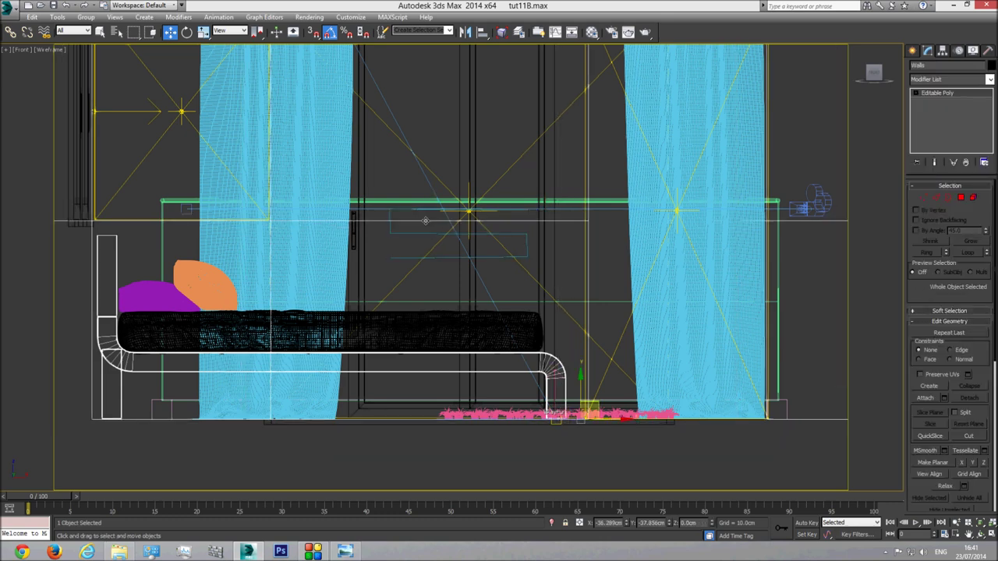
pyautogui.click(450, 221)
pyautogui.moveTo(450, 222); pyautogui.dragTo(423, 195)
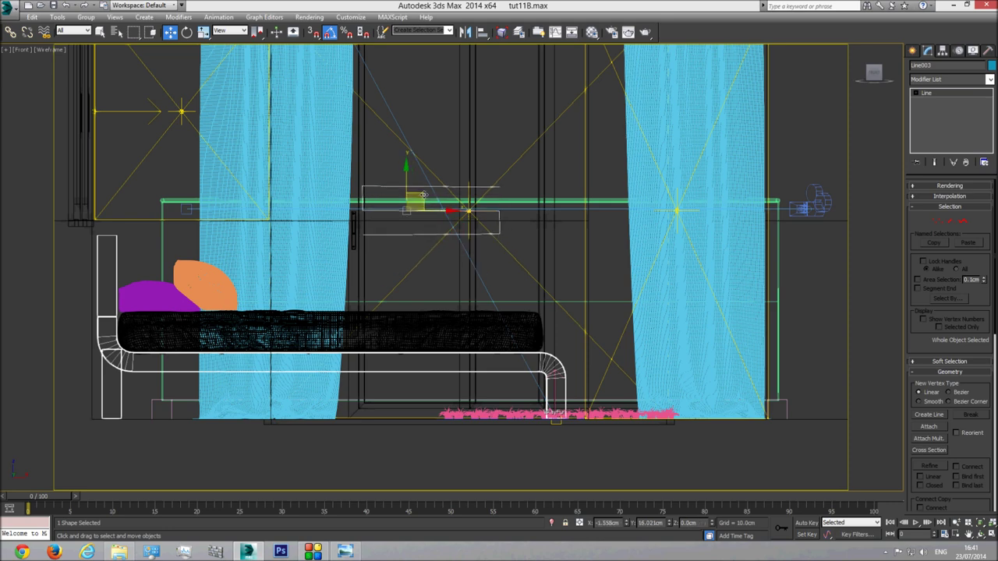
# Position Line003 over the bed in Top view, then orbit the shaded Perspective view
pyautogui.press('t')
pyautogui.moveTo(309, 308); pyautogui.dragTo(521, 244, button='middle')
pyautogui.scroll(-2, 521, 244)
pyautogui.moveTo(485, 221); pyautogui.dragTo(468, 355)
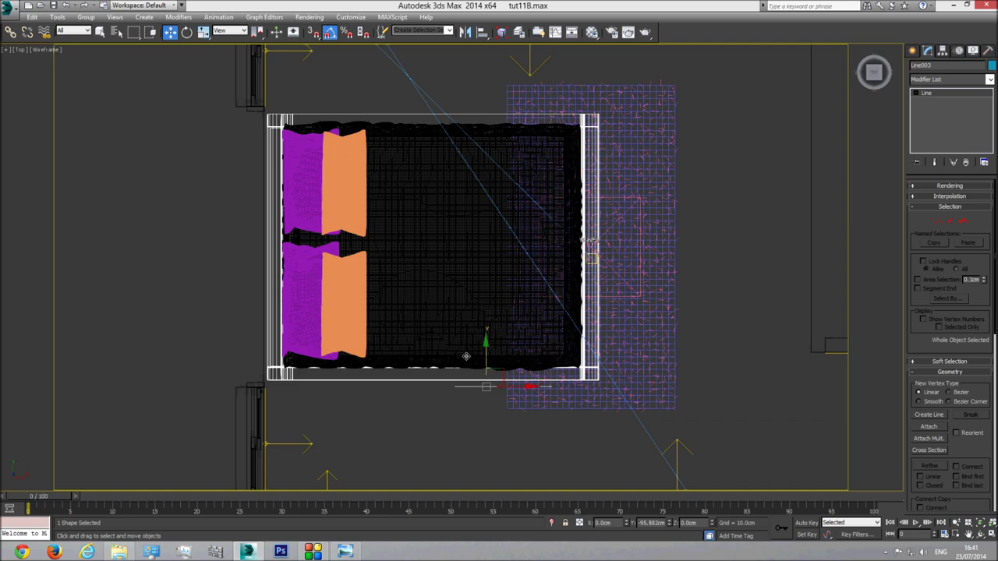
pyautogui.press('p')
pyautogui.hotkey('ctrl', 'r')
pyautogui.moveTo(539, 358)
pyautogui.mouseDown()
pyautogui.moveTo(460, 299)
pyautogui.moveTo(516, 323)
pyautogui.moveTo(463, 291)
pyautogui.moveTo(438, 192)
pyautogui.moveTo(323, 151)
pyautogui.mouseUp()
pyautogui.press('F3')
pyautogui.click(170, 31)
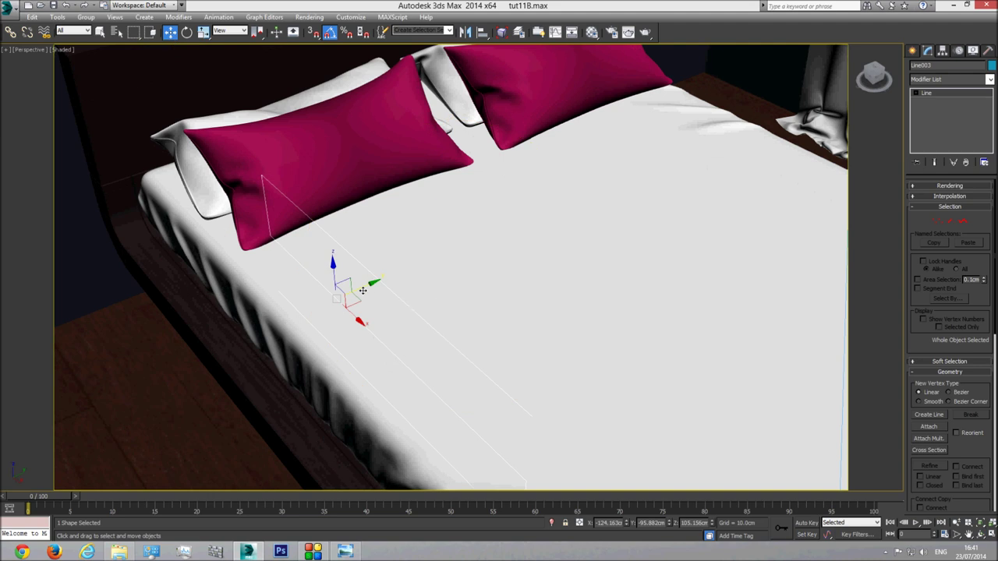
# Copy the zigzag line as Line004 and move it up the bed in Top view
pyautogui.moveTo(363, 285)
pyautogui.keyDown('shift'); pyautogui.mouseDown()
pyautogui.moveTo(752, 146)
pyautogui.moveTo(815, 87)
pyautogui.mouseUp(); pyautogui.keyUp('shift')
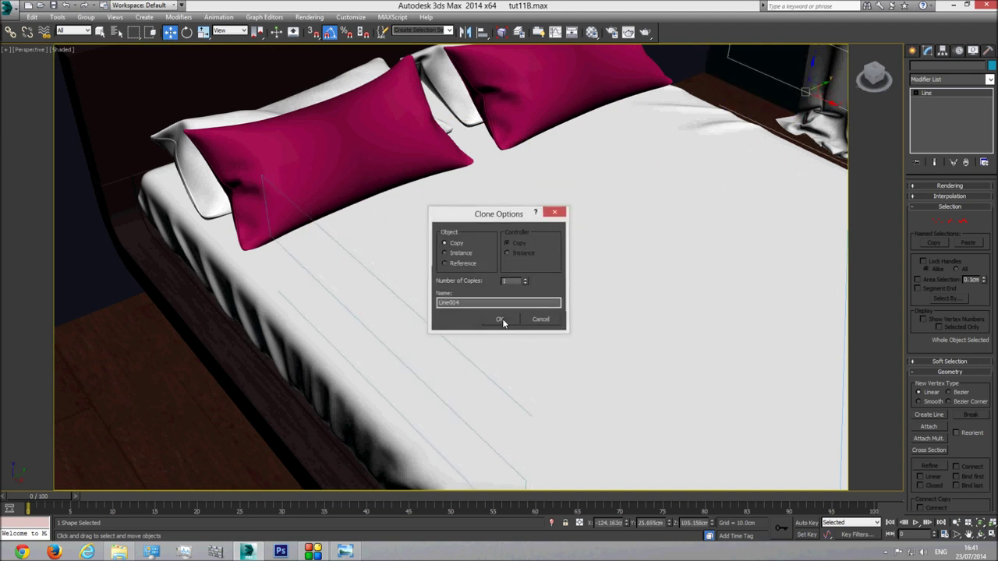
pyautogui.click(501, 320)
pyautogui.press('t')
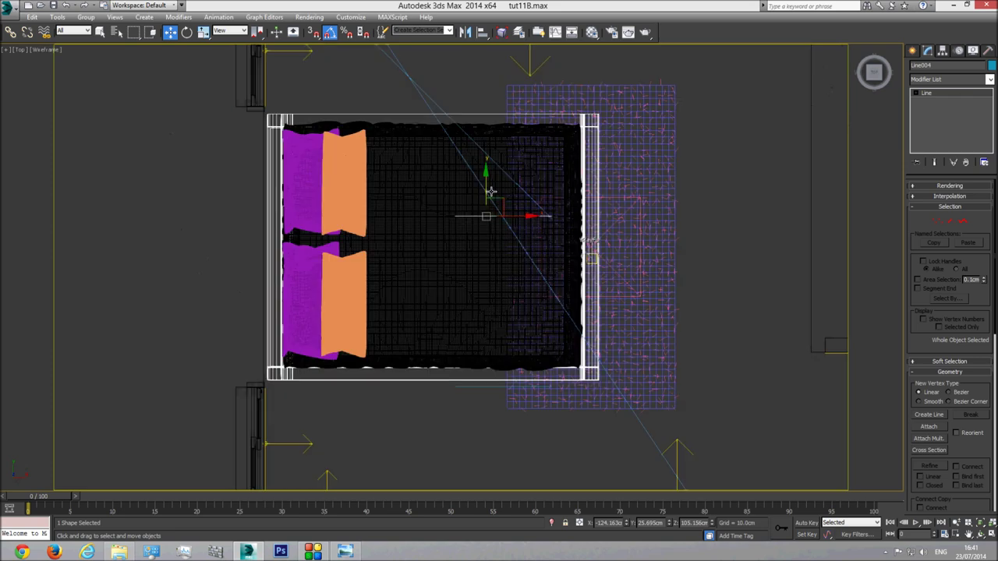
pyautogui.moveTo(520, 216); pyautogui.dragTo(519, 147)
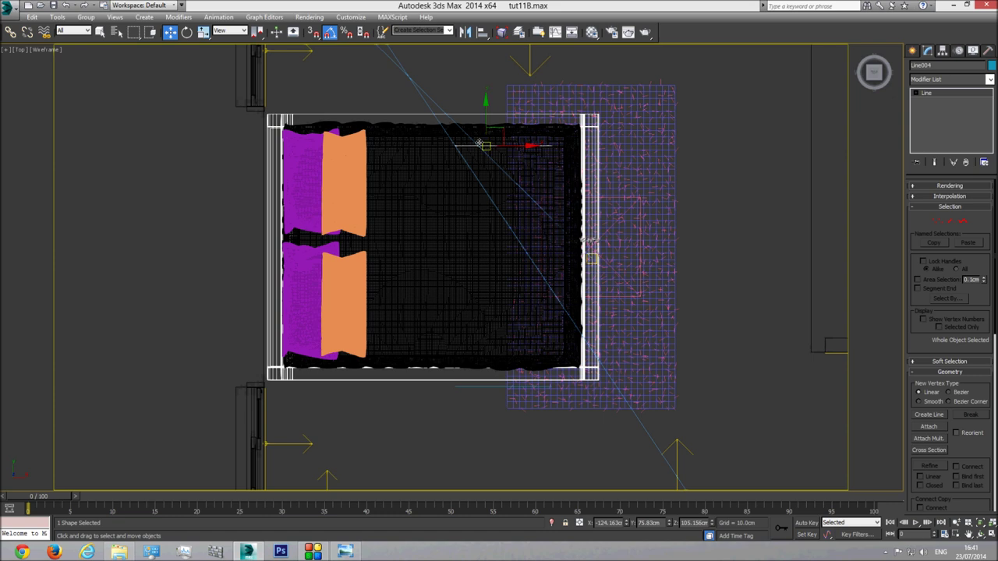
pyautogui.moveTo(486, 119)
pyautogui.mouseDown()
pyautogui.moveTo(485, 67)
pyautogui.moveTo(483, 131)
pyautogui.mouseUp()
# Match the reference photo by nudging Line004 up and Line003 further down
pyautogui.click(345, 551)
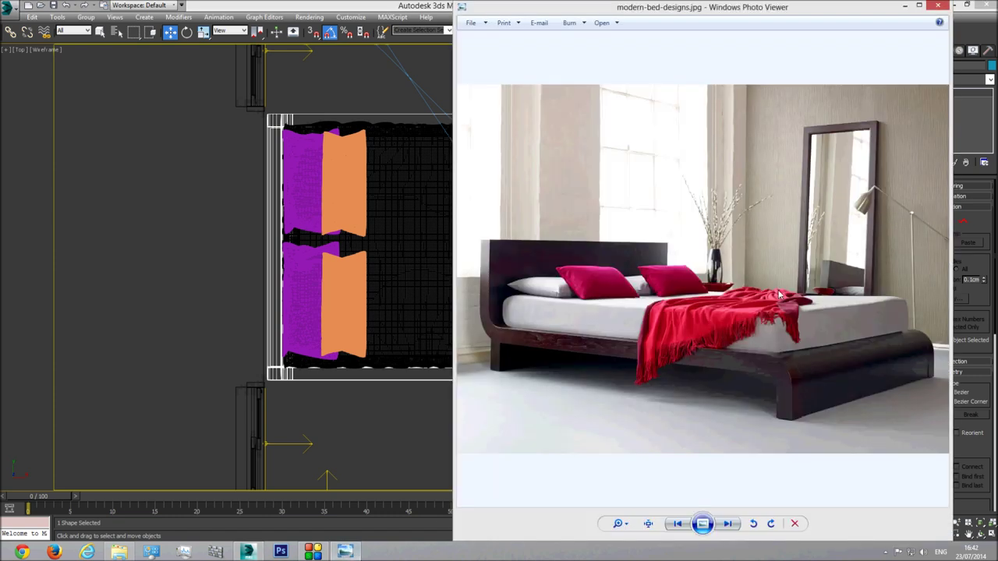
pyautogui.click(405, 4)
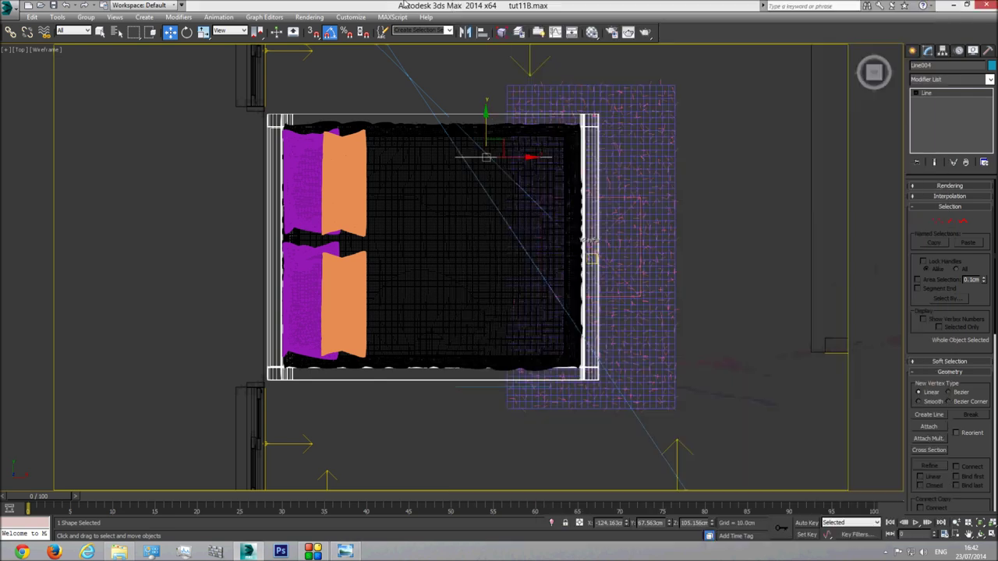
pyautogui.moveTo(486, 130); pyautogui.dragTo(486, 127)
pyautogui.click(475, 388)
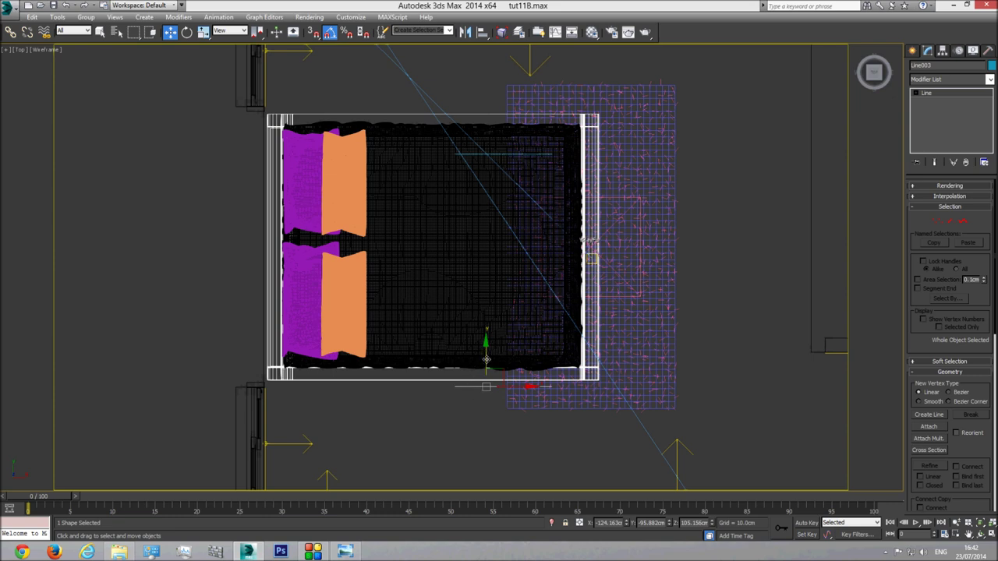
pyautogui.click(315, 552)
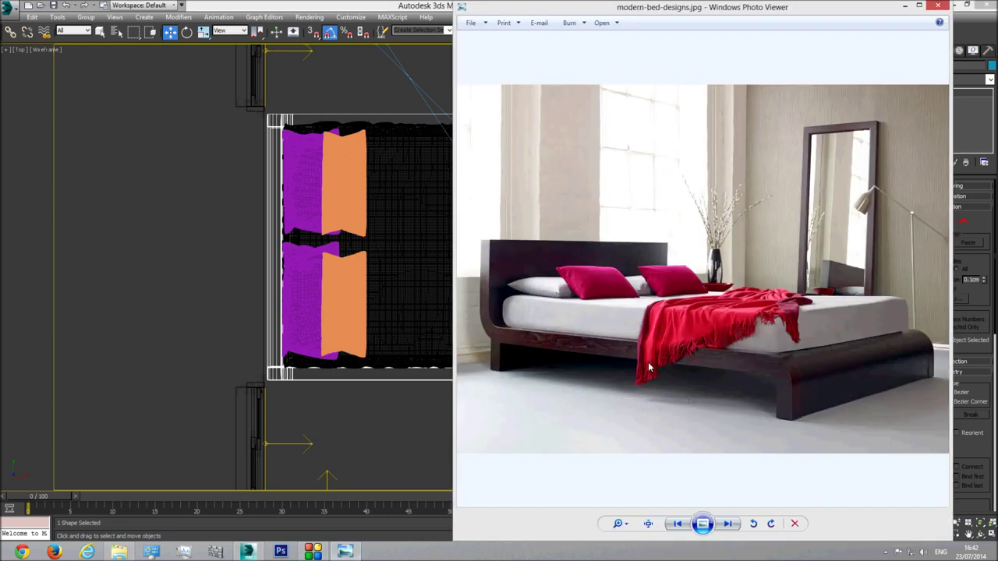
pyautogui.click(449, 5)
pyautogui.moveTo(485, 365); pyautogui.dragTo(485, 375)
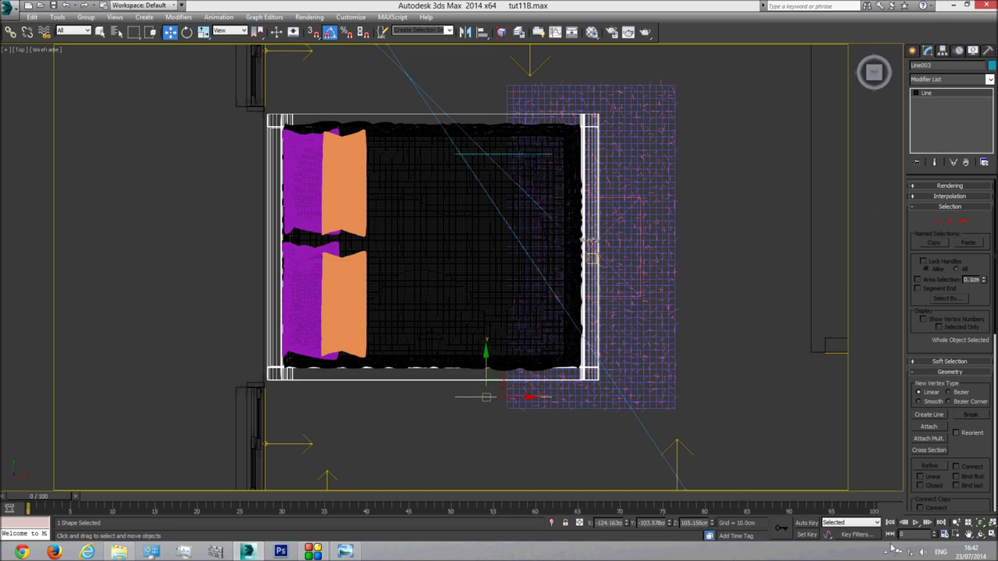
# Attach the curtain-side line to Line003 in an orbited Perspective view
pyautogui.press('p')
pyautogui.press('F3')
pyautogui.moveTo(448, 281)
pyautogui.keyDown('alt'); pyautogui.mouseDown(button='middle')
pyautogui.moveTo(457, 305)
pyautogui.moveTo(444, 268)
pyautogui.moveTo(413, 240)
pyautogui.moveTo(452, 285)
pyautogui.moveTo(283, 112)
pyautogui.moveTo(309, 79)
pyautogui.moveTo(400, 202)
pyautogui.mouseUp(button='middle'); pyautogui.keyUp('alt')
pyautogui.press('w')
pyautogui.click(932, 427)
pyautogui.click(775, 191)
pyautogui.press('w')
pyautogui.click(929, 450)
# Cross-section the bed line to the curtain line, forming a boxy spline cage
pyautogui.click(497, 356)
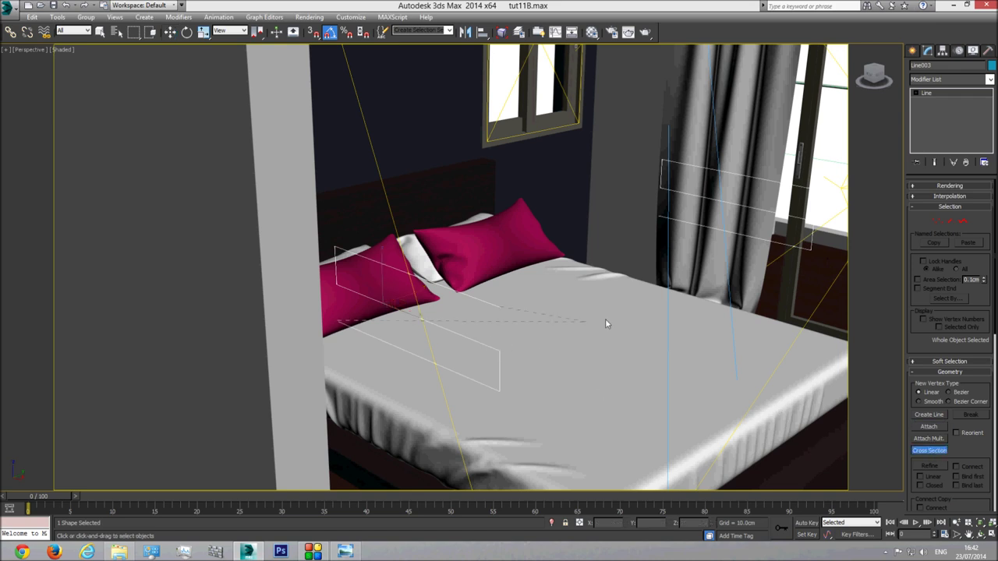
pyautogui.click(702, 226)
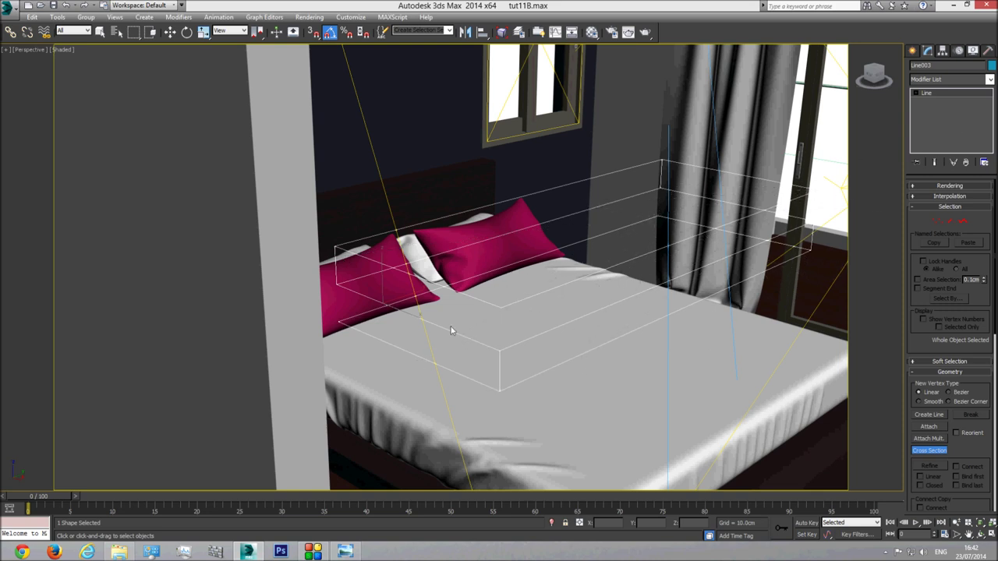
pyautogui.press('w')
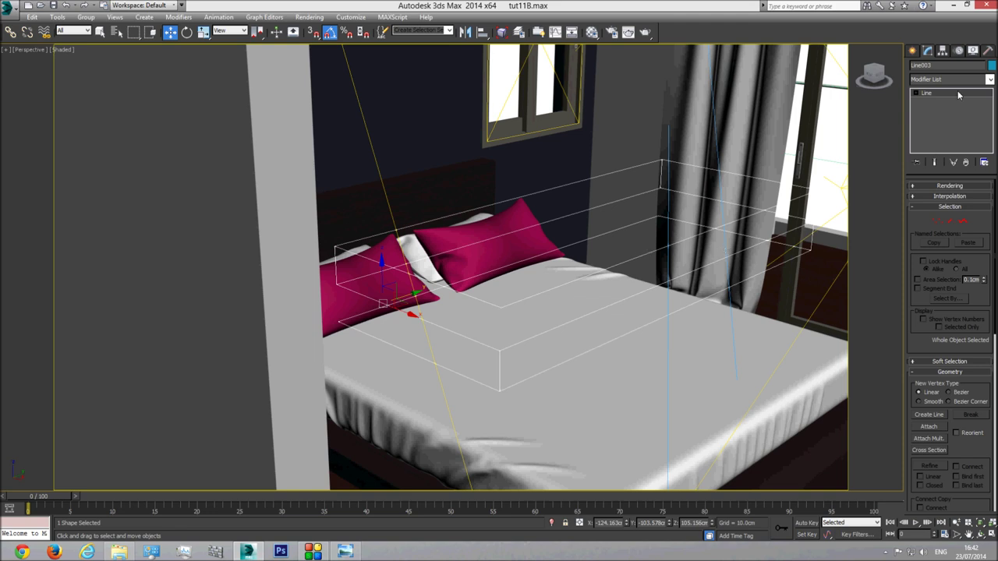
pyautogui.click(990, 79)
pyautogui.scroll(-15, 987, 326)
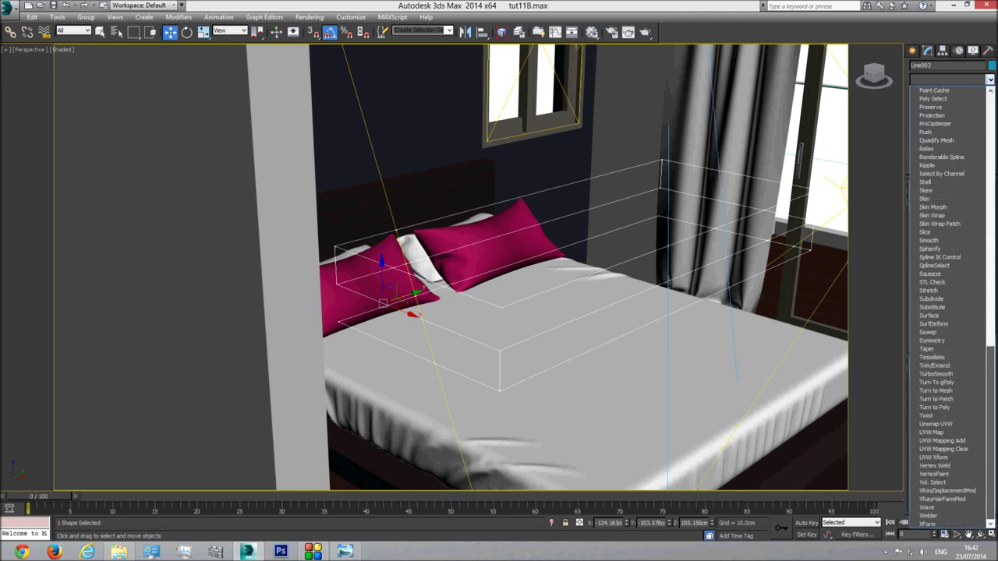
# Apply a Surface modifier to Line003, trying Steps 0 and 10 before settling on 0
pyautogui.click(935, 320)
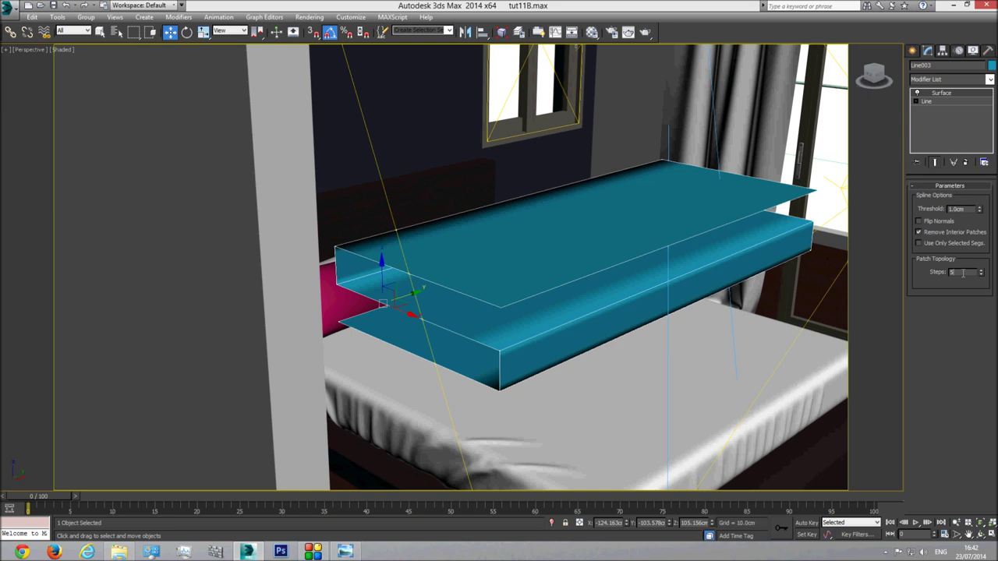
pyautogui.press('Return')
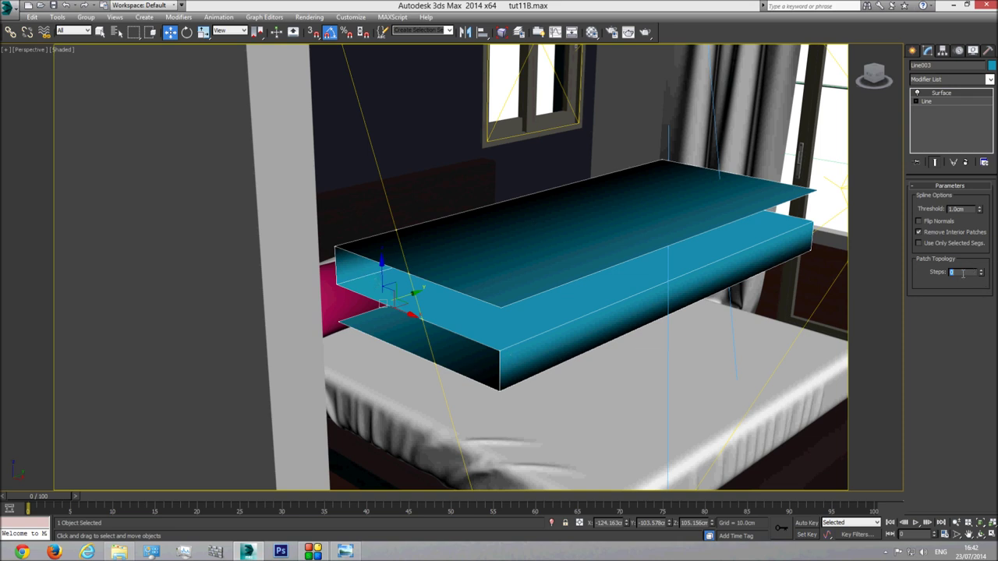
pyautogui.press('Return')
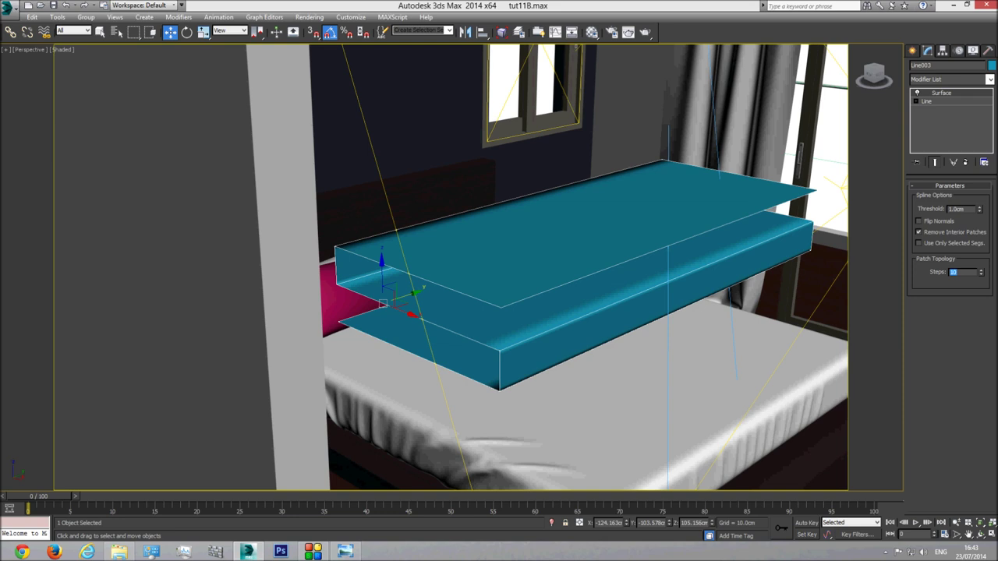
pyautogui.write('0')
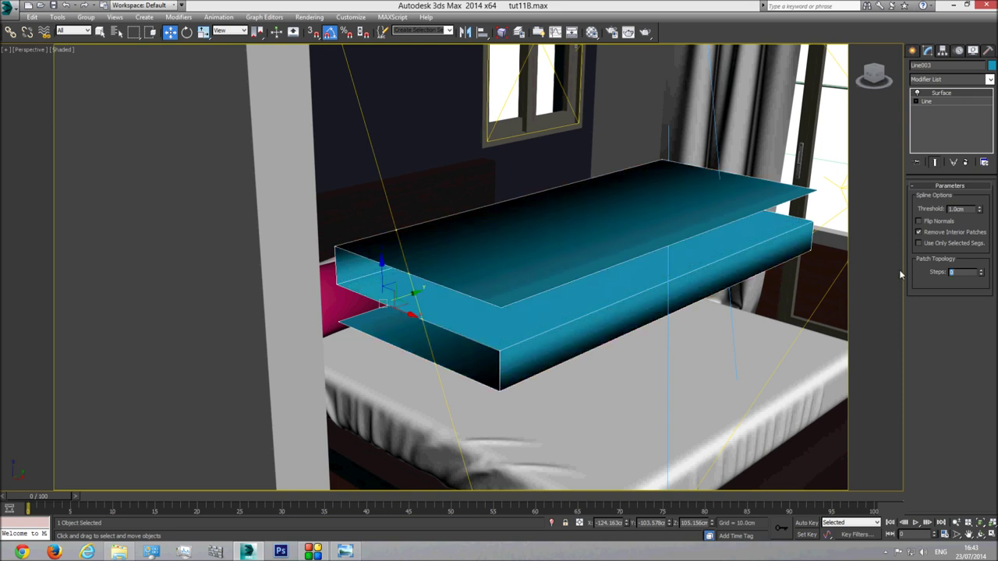
# Convert the surfaced Line003 to an Editable Poly
pyautogui.rightClick(690, 262)
pyautogui.moveTo(736, 352)
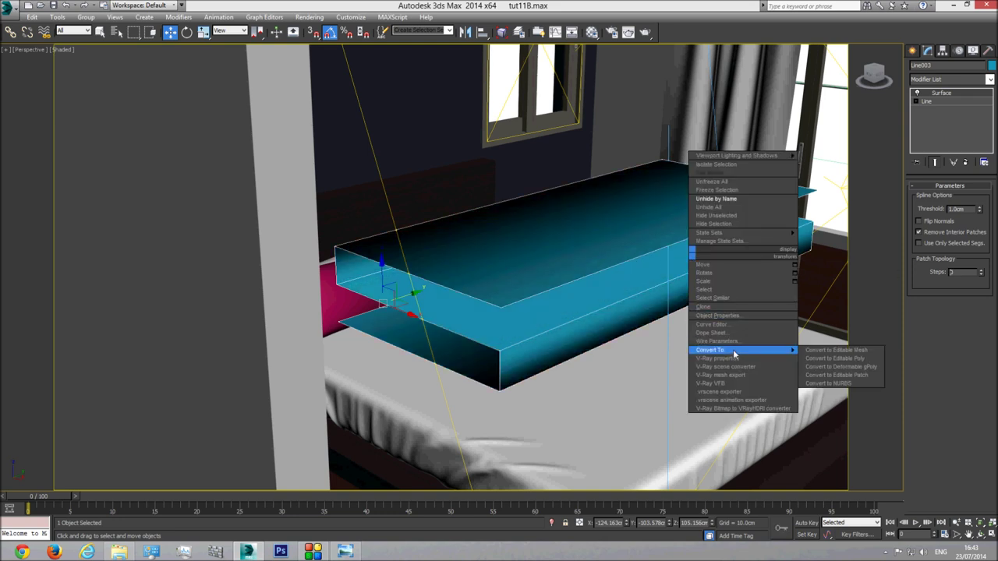
pyautogui.click(838, 358)
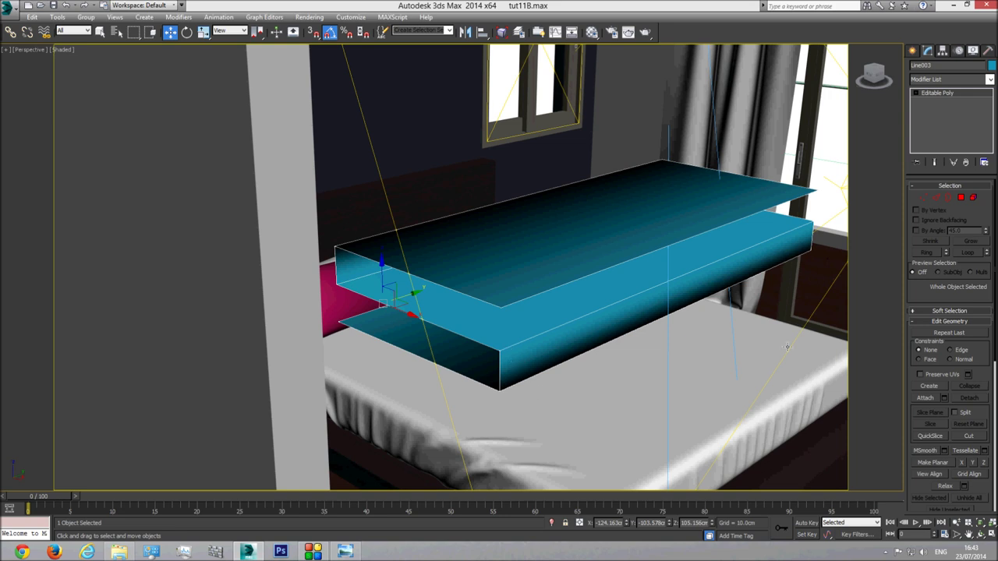
# Select all the slab's polygons and clear their smoothing groups
pyautogui.click(960, 197)
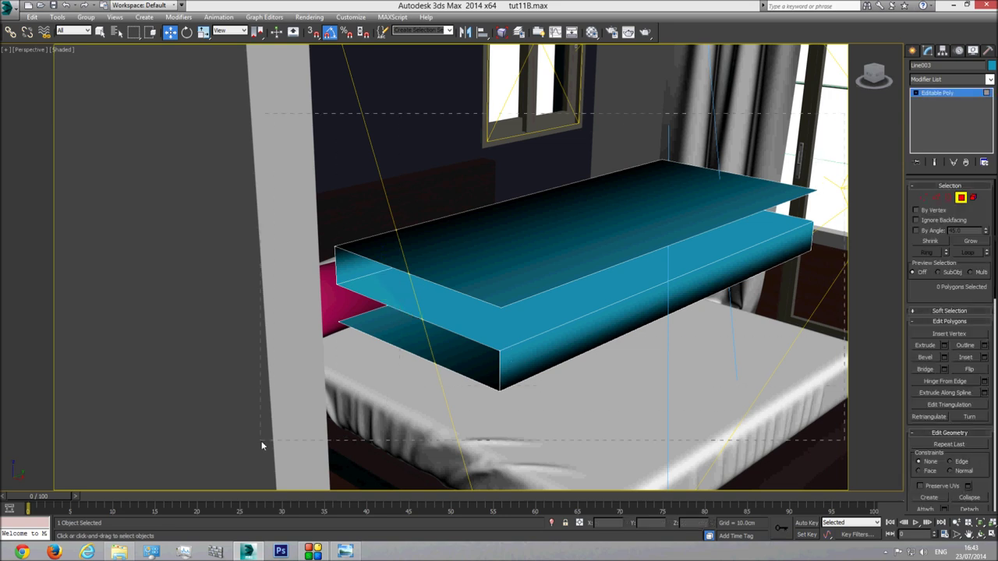
pyautogui.moveTo(261, 444); pyautogui.dragTo(262, 443)
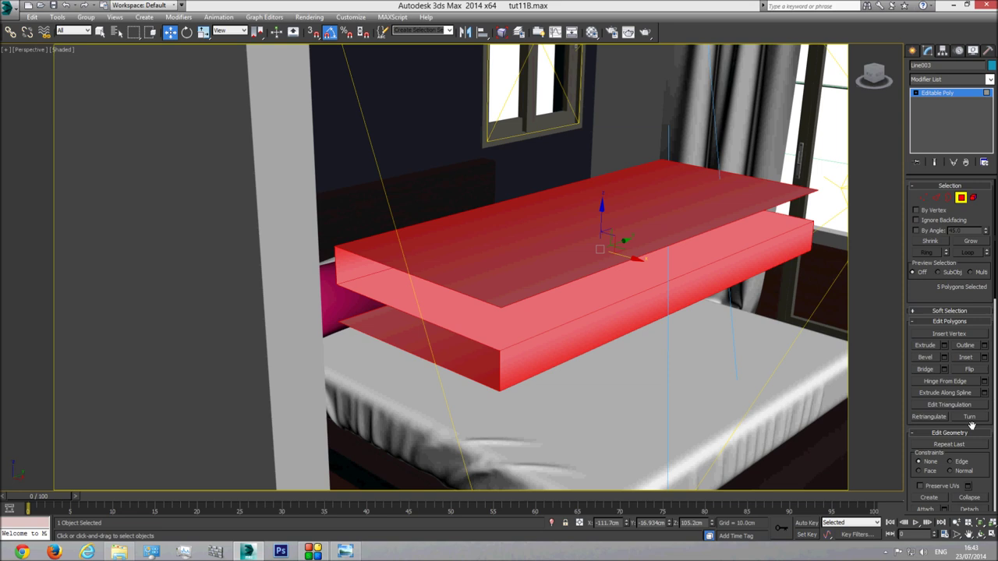
pyautogui.moveTo(984, 465); pyautogui.dragTo(957, 84)
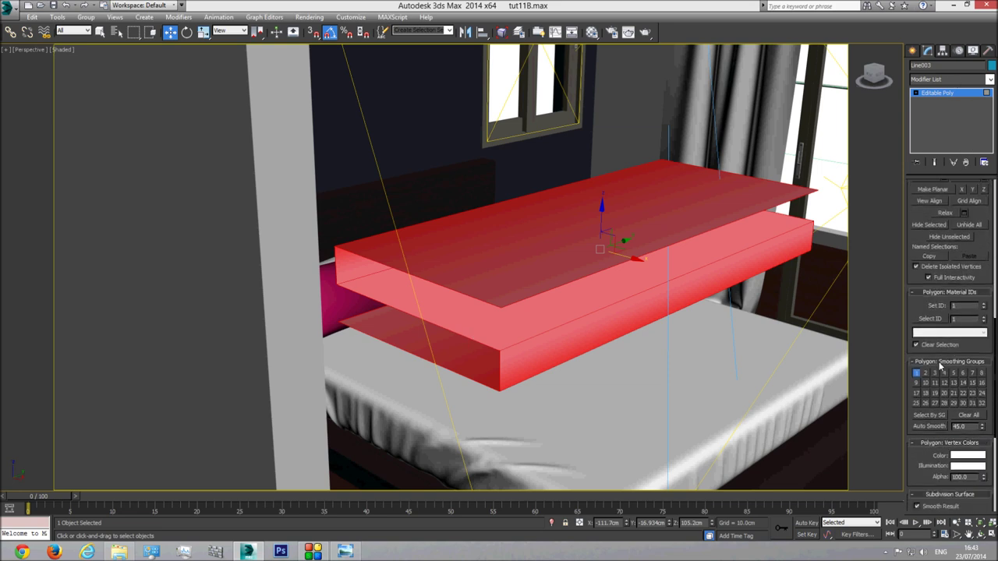
pyautogui.click(970, 417)
pyautogui.click(946, 94)
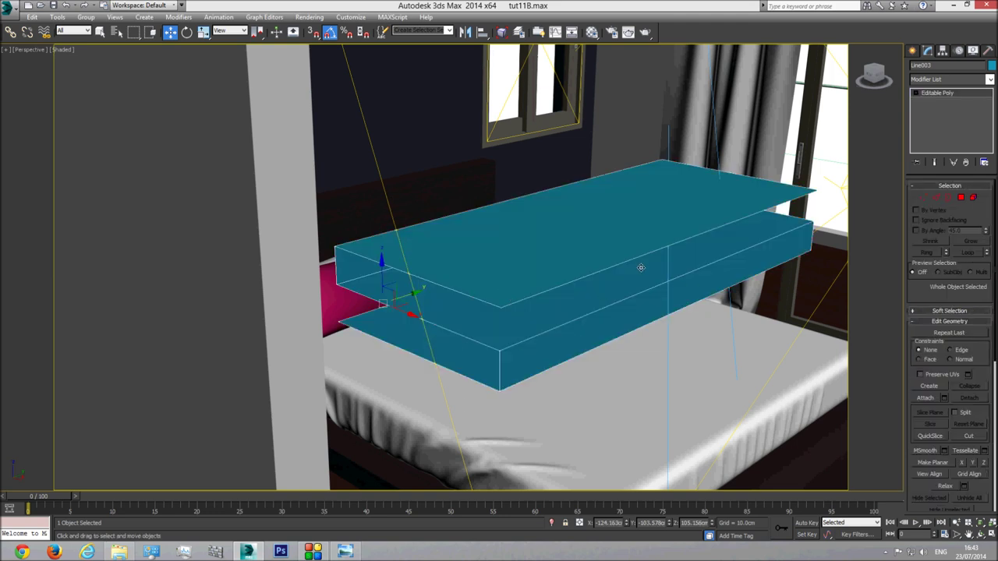
# Select one slab edge and ring-select its parallel edges
pyautogui.click(936, 198)
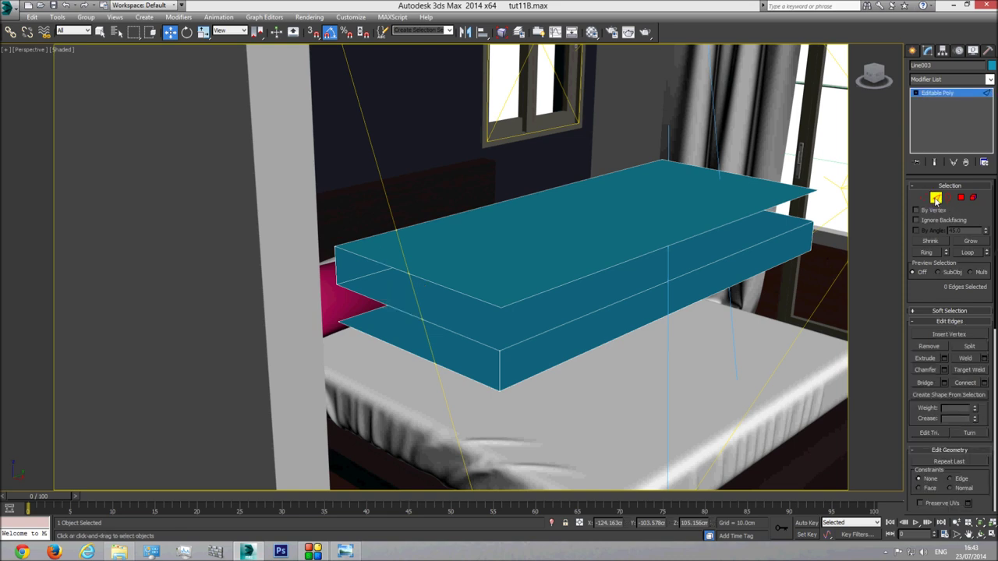
pyautogui.click(672, 246)
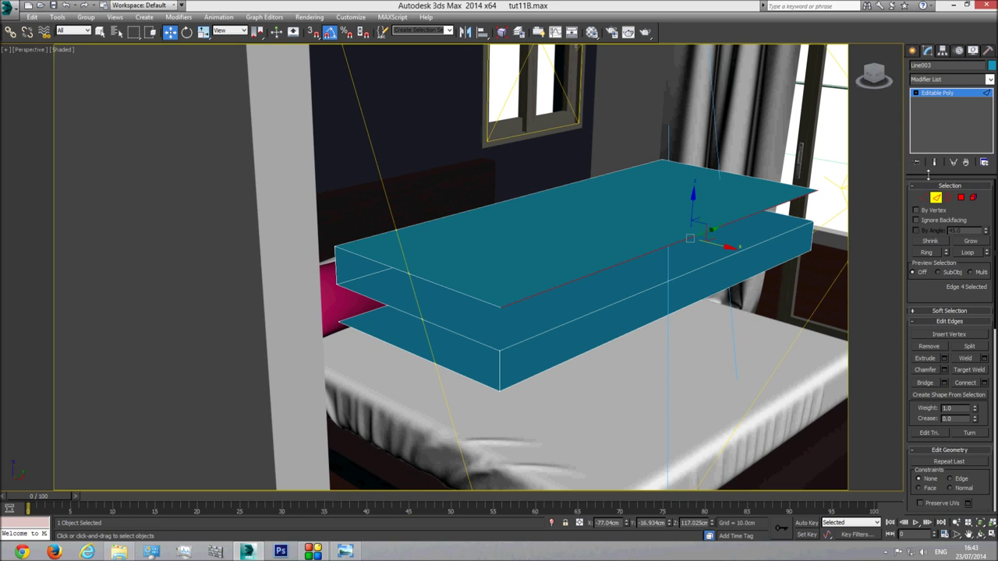
pyautogui.click(927, 253)
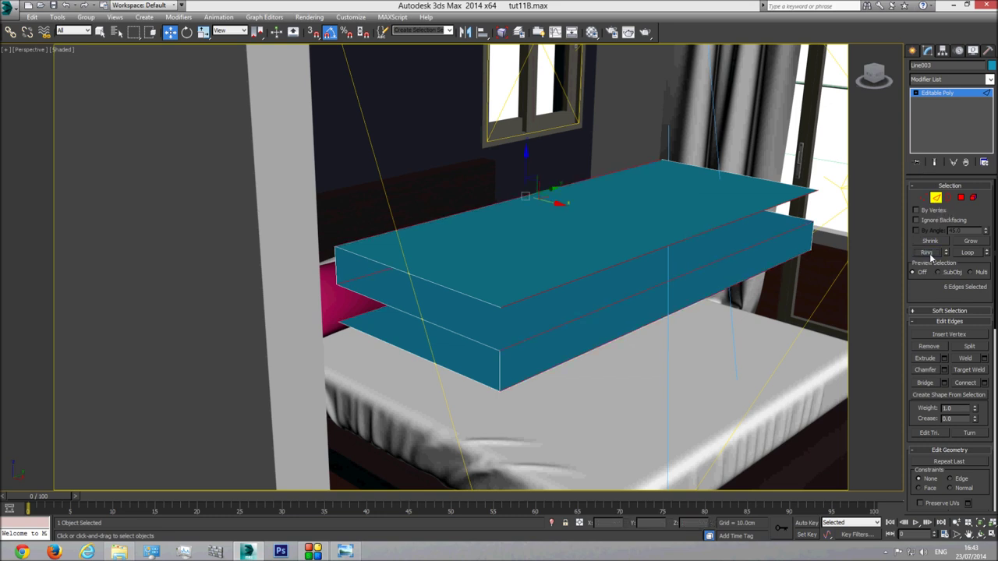
# Connect the ringed edges with about 100 segments along the slab
pyautogui.click(984, 382)
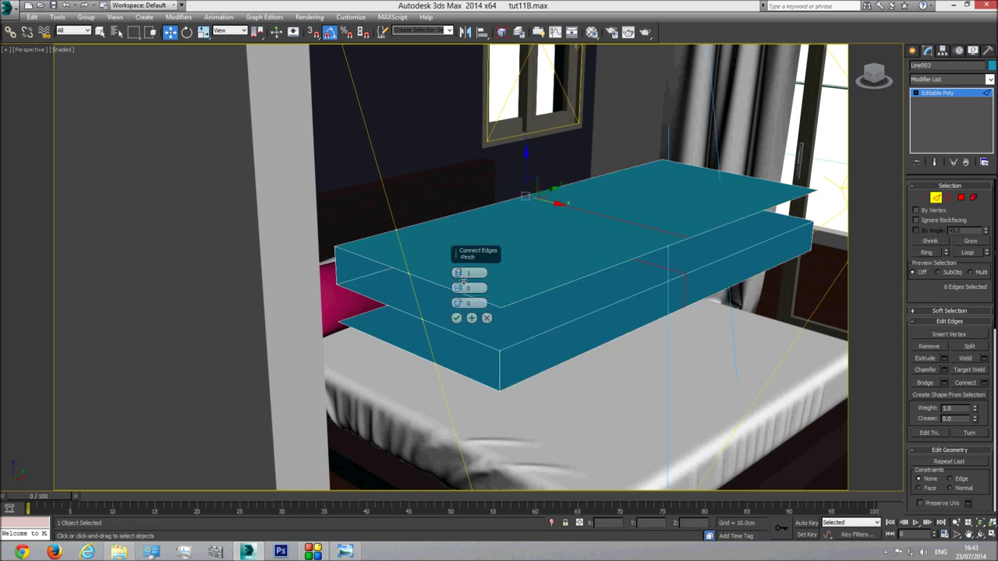
pyautogui.moveTo(458, 272); pyautogui.dragTo(456, 187)
pyautogui.moveTo(452, 147); pyautogui.dragTo(450, 97)
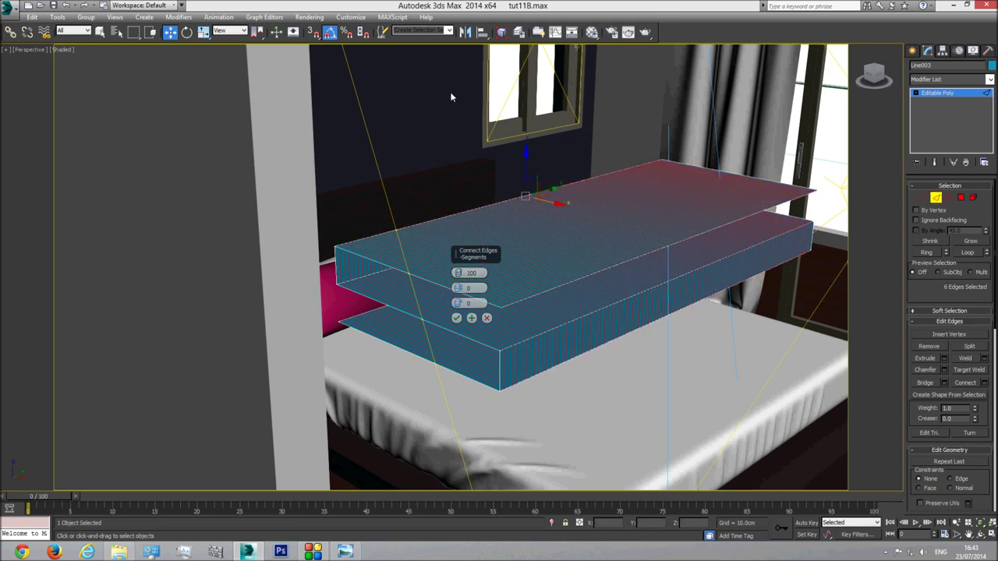
pyautogui.click(456, 318)
# Select three edges on the other side and ring-select them, undoing an accidental move
pyautogui.click(464, 295)
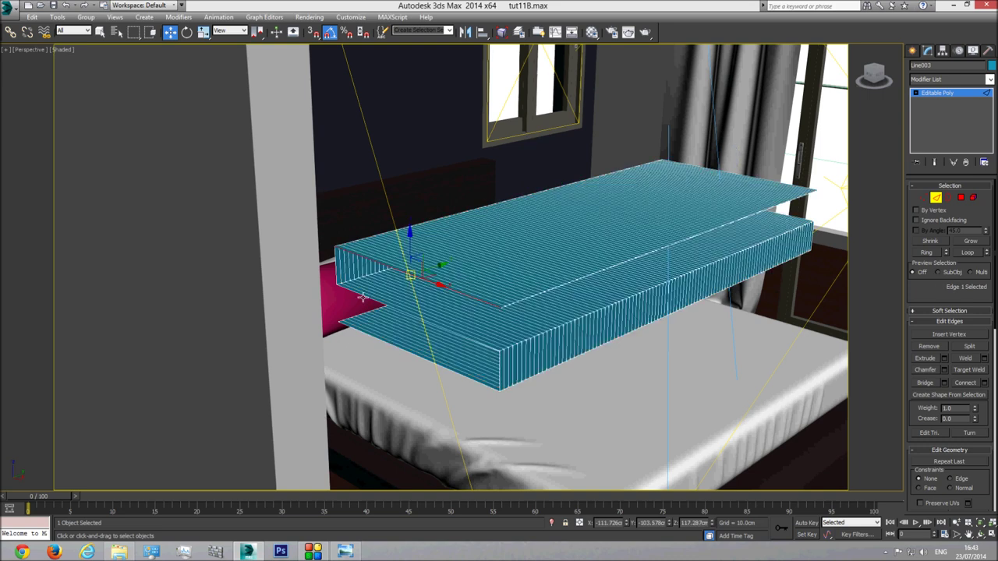
pyautogui.keyDown('ctrl'); pyautogui.click(356, 295); pyautogui.keyUp('ctrl')
pyautogui.keyDown('ctrl'); pyautogui.click(357, 330); pyautogui.keyUp('ctrl')
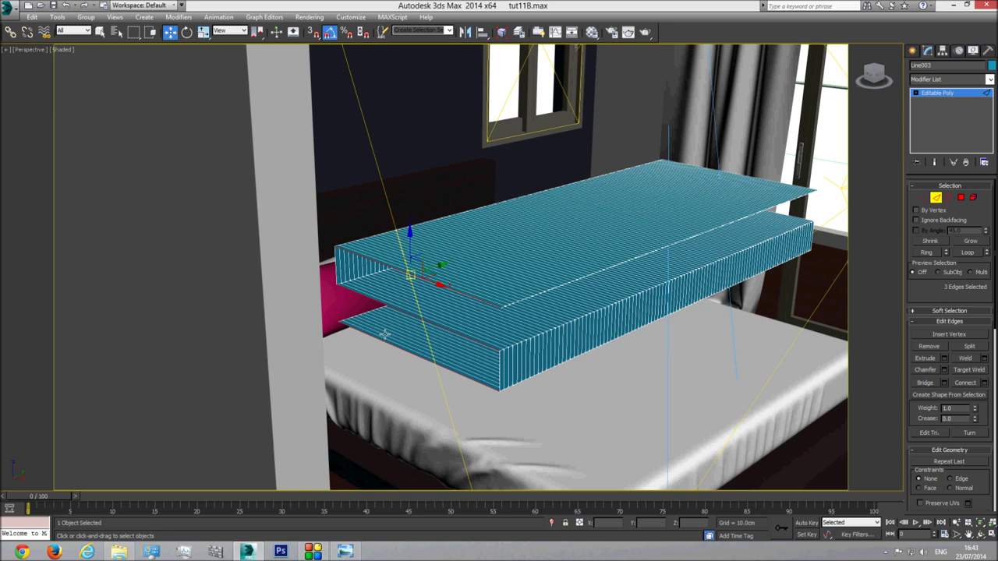
pyautogui.click(928, 252)
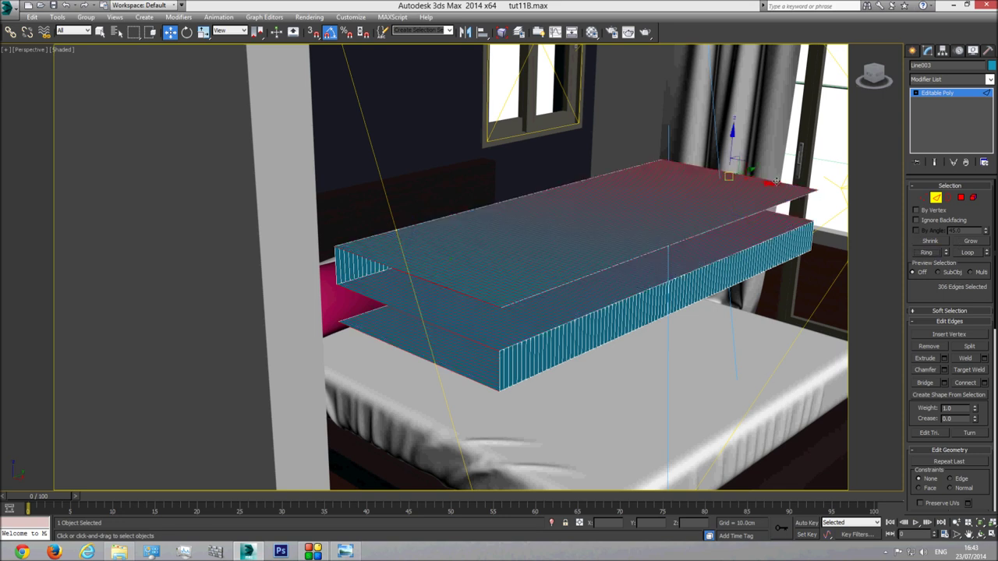
pyautogui.moveTo(313, 300); pyautogui.dragTo(570, 235)
pyautogui.hotkey('ctrl', 'z')
pyautogui.hotkey('ctrl', 'z')
pyautogui.hotkey('ctrl', 'z')
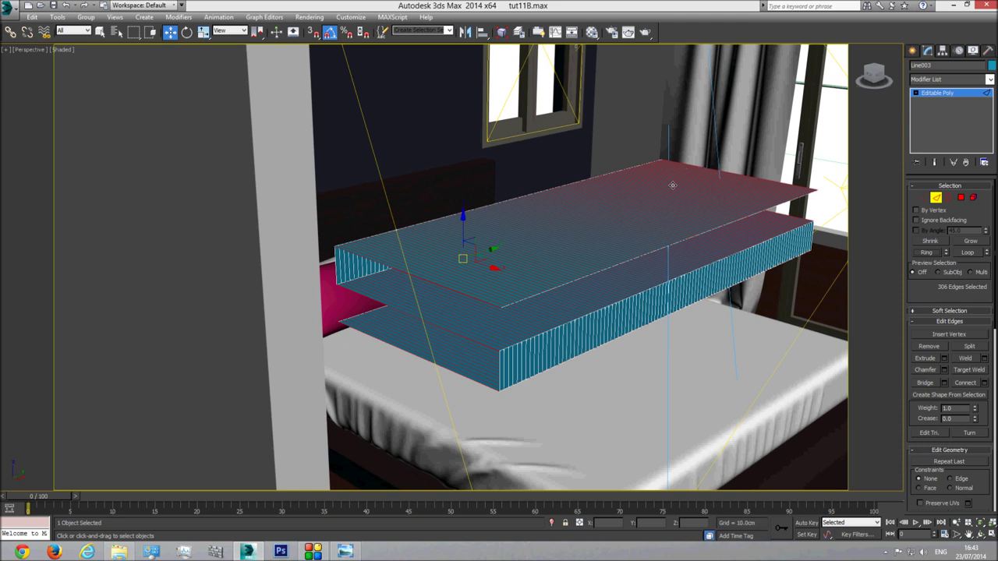
# Test Connect segment counts for the ringed edges, from 99 down to 50, in Top view
pyautogui.click(983, 383)
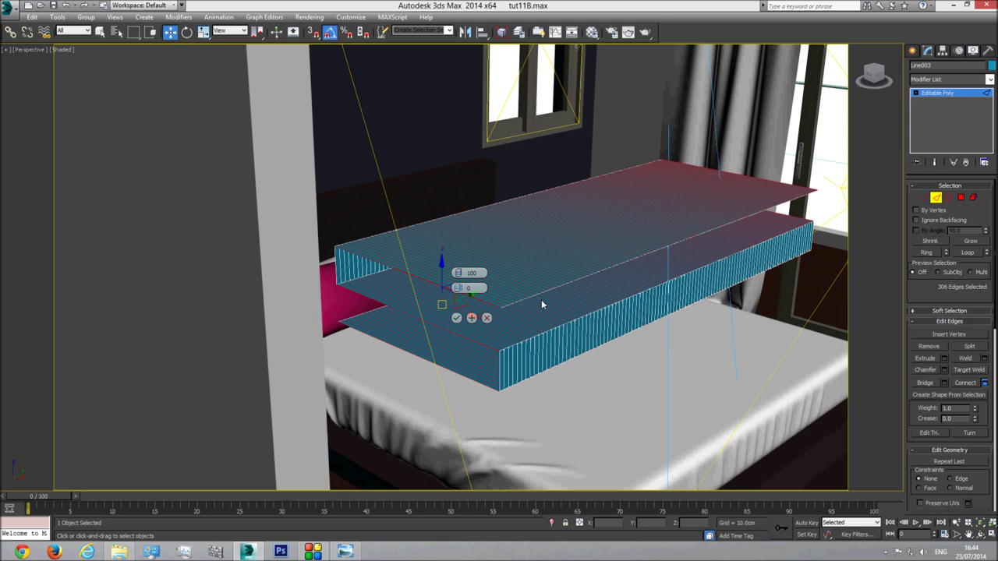
pyautogui.scroll(3, 541, 300)
pyautogui.moveTo(578, 300); pyautogui.dragTo(581, 303, button='middle')
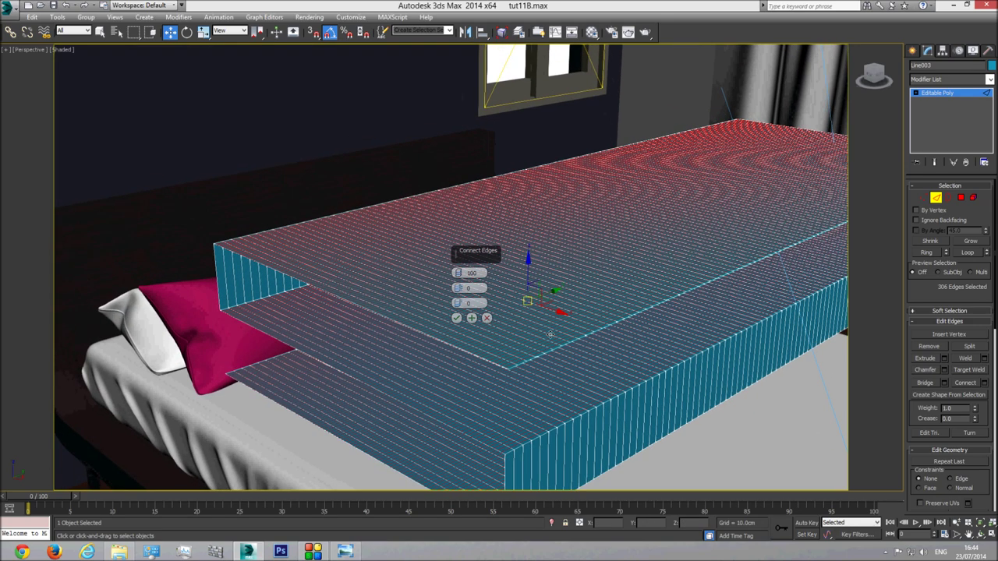
pyautogui.scroll(4, 547, 339)
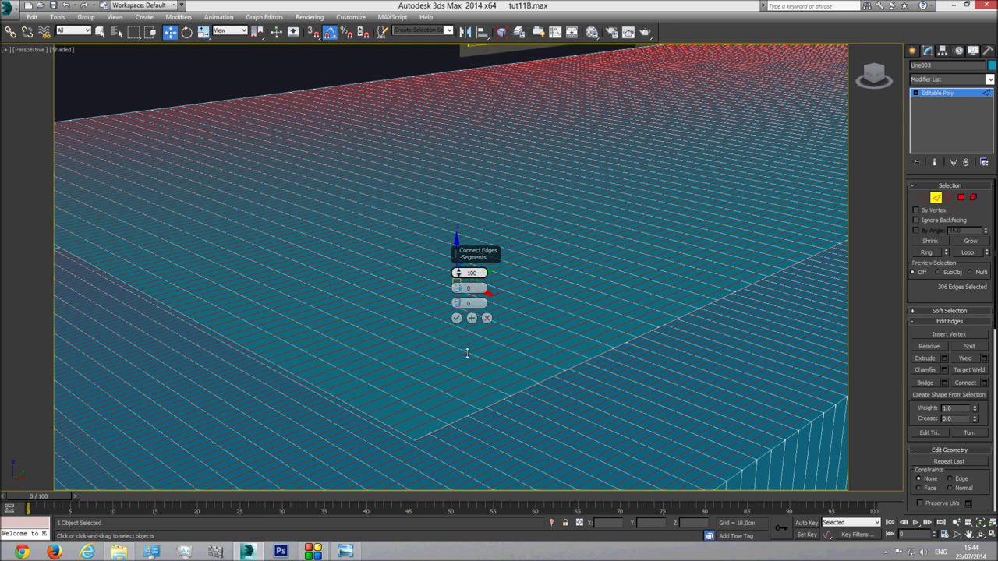
pyautogui.moveTo(483, 279); pyautogui.dragTo(483, 287)
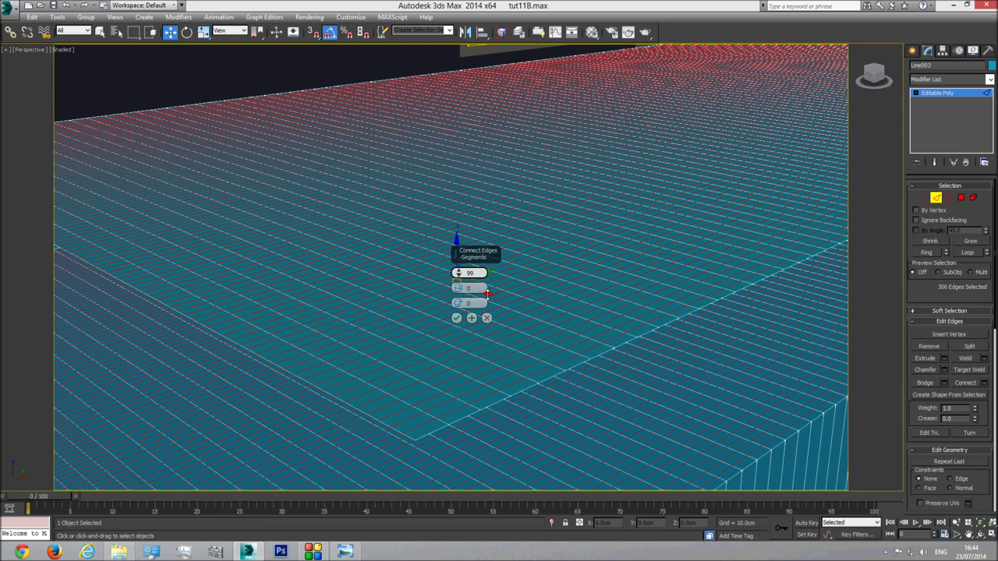
pyautogui.moveTo(486, 290); pyautogui.dragTo(489, 299)
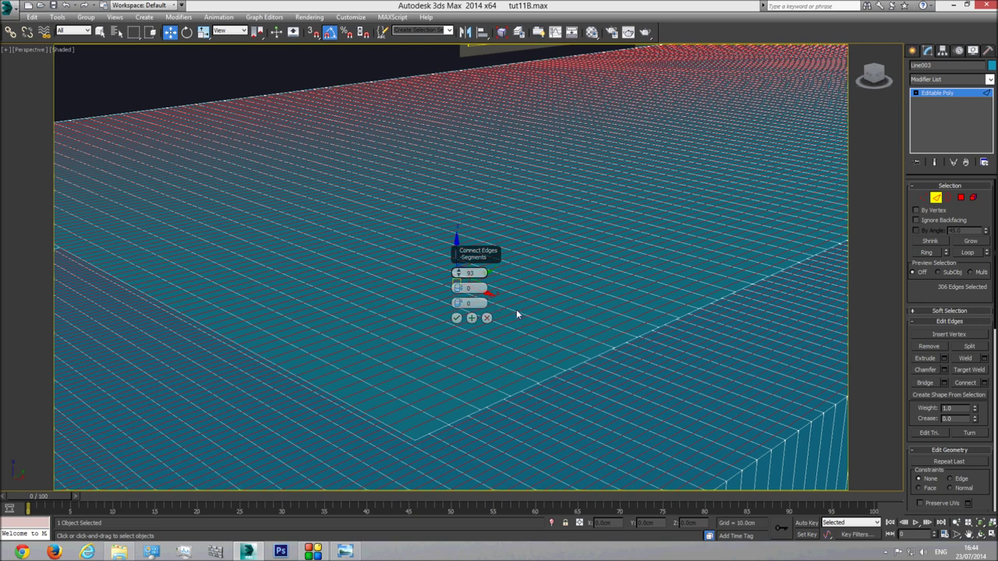
pyautogui.press('t')
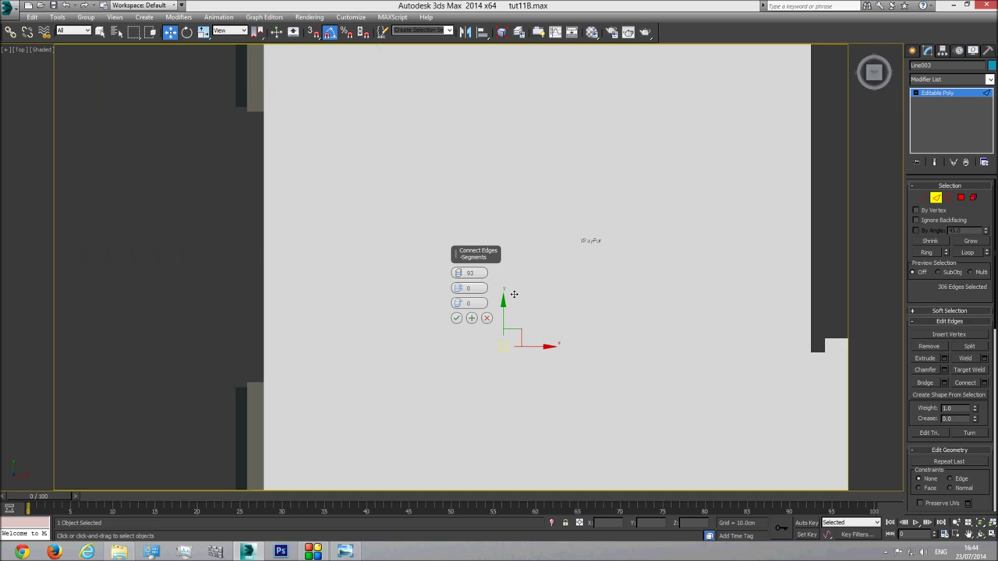
pyautogui.scroll(5, 516, 297)
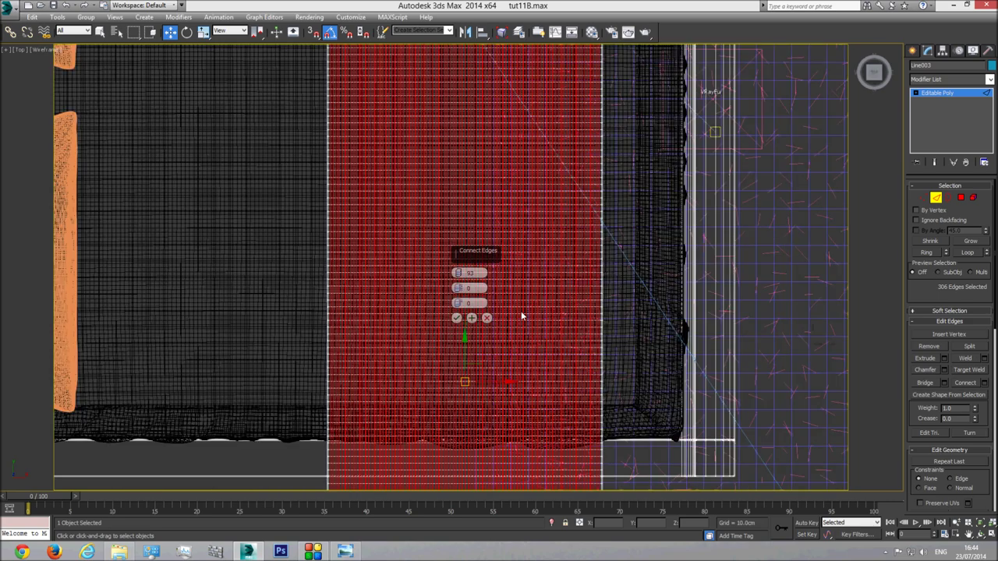
pyautogui.scroll(4, 533, 388)
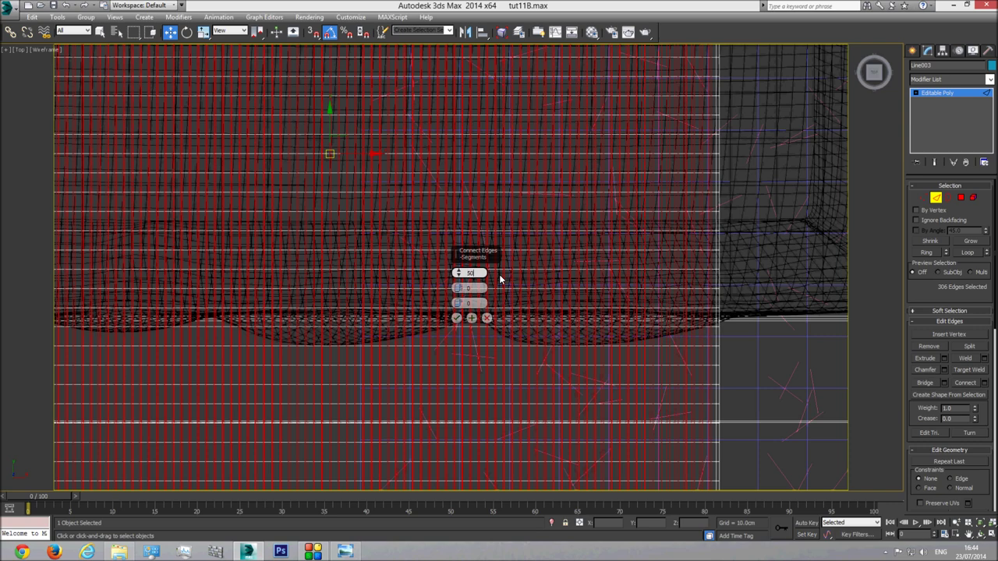
pyautogui.press('Return')
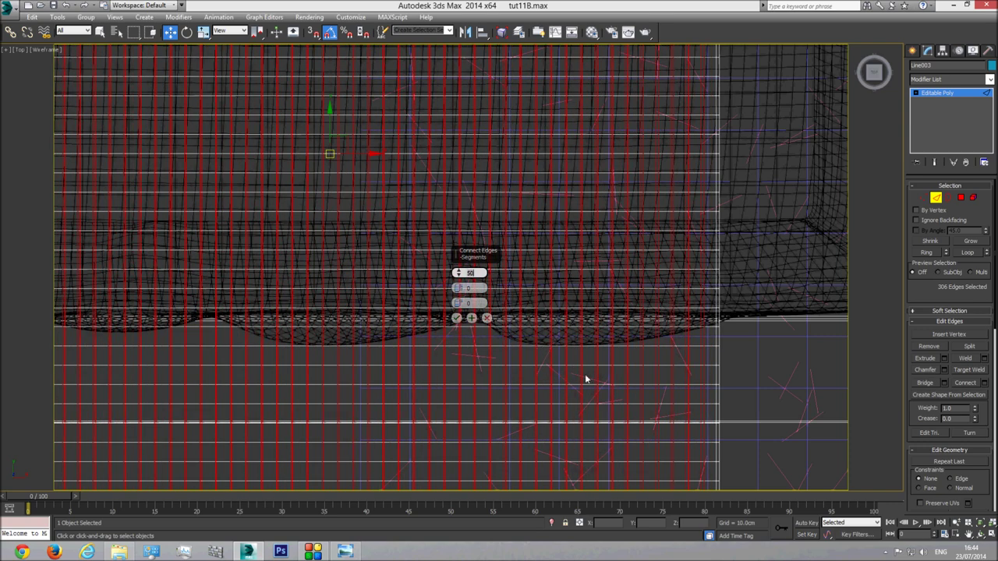
pyautogui.click(981, 522)
# Set Connect Segments to 40 in shaded Perspective and apply it across the slab
pyautogui.press('p')
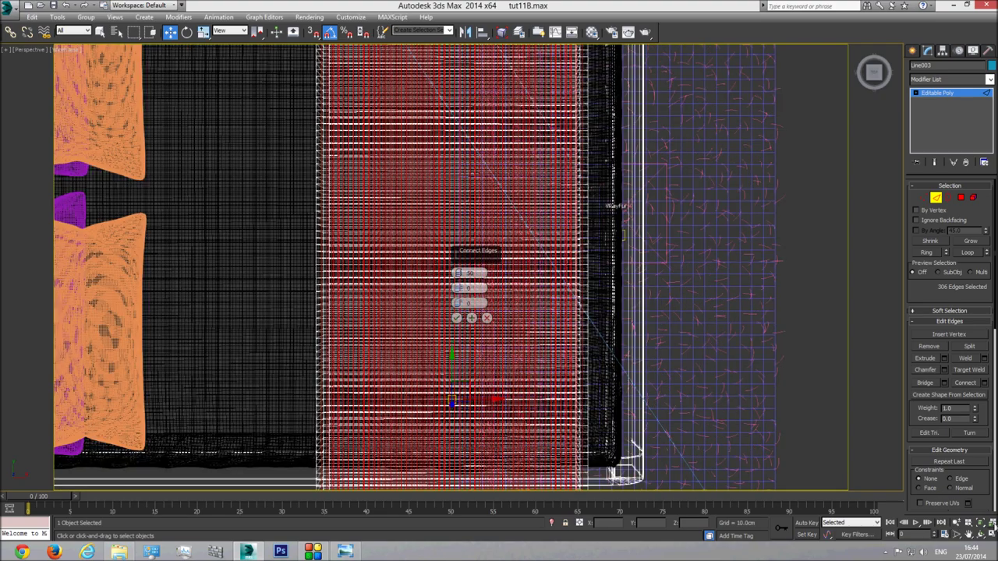
pyautogui.click(980, 522)
pyautogui.click(981, 534)
pyautogui.moveTo(452, 335); pyautogui.dragTo(407, 288)
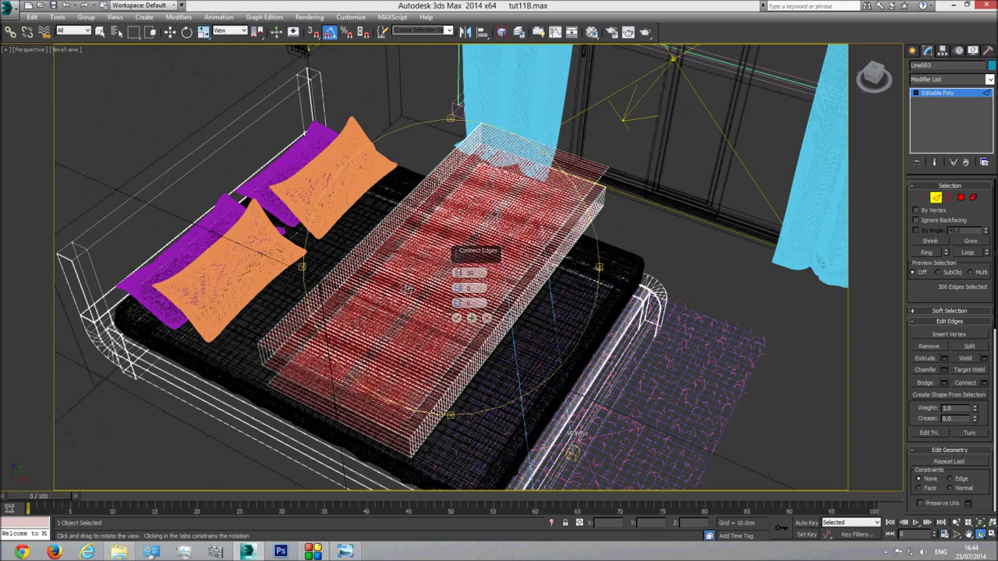
pyautogui.press('F3')
pyautogui.scroll(3, 397, 315)
pyautogui.scroll(4, 387, 328)
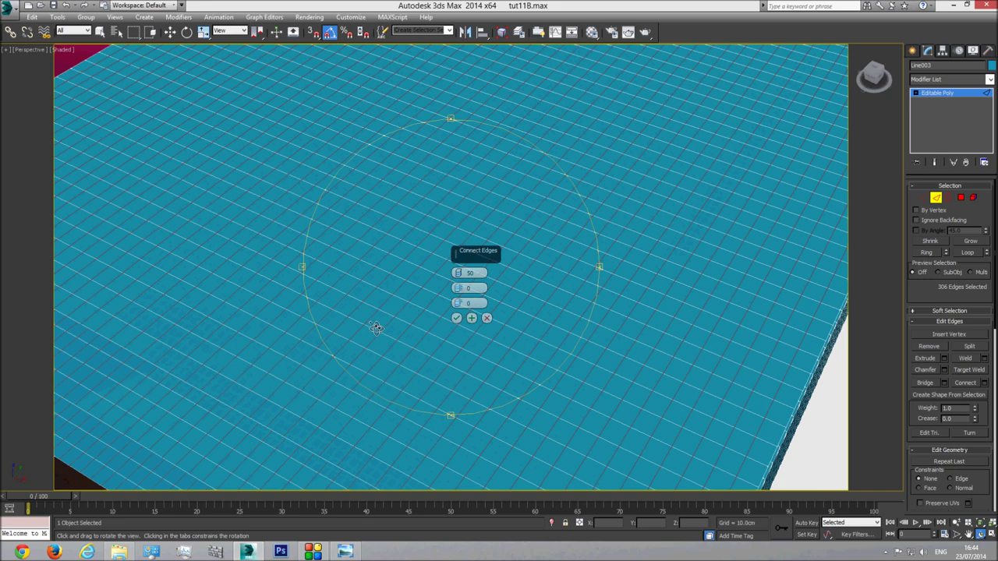
pyautogui.click(469, 272)
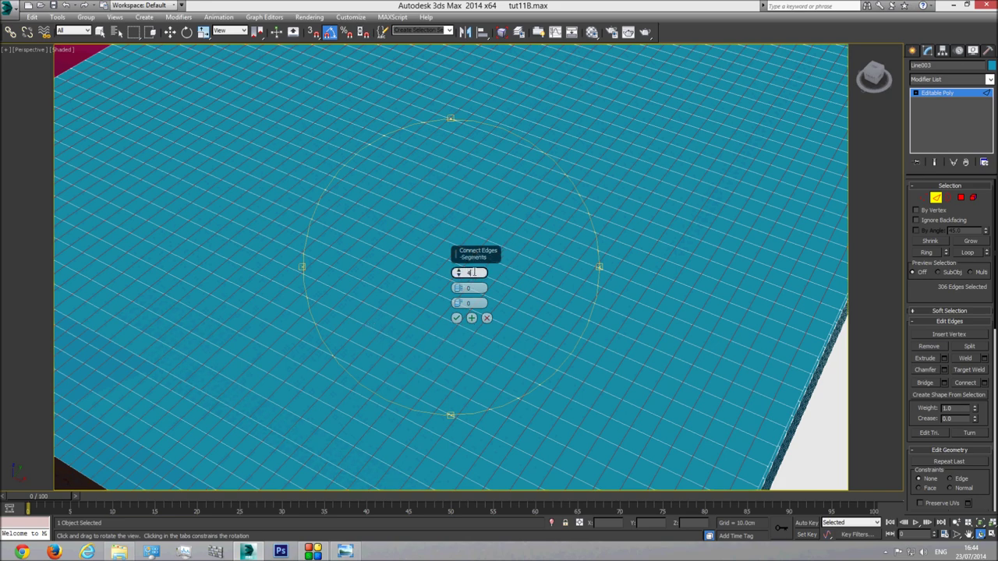
pyautogui.write('40')
pyautogui.press('Return')
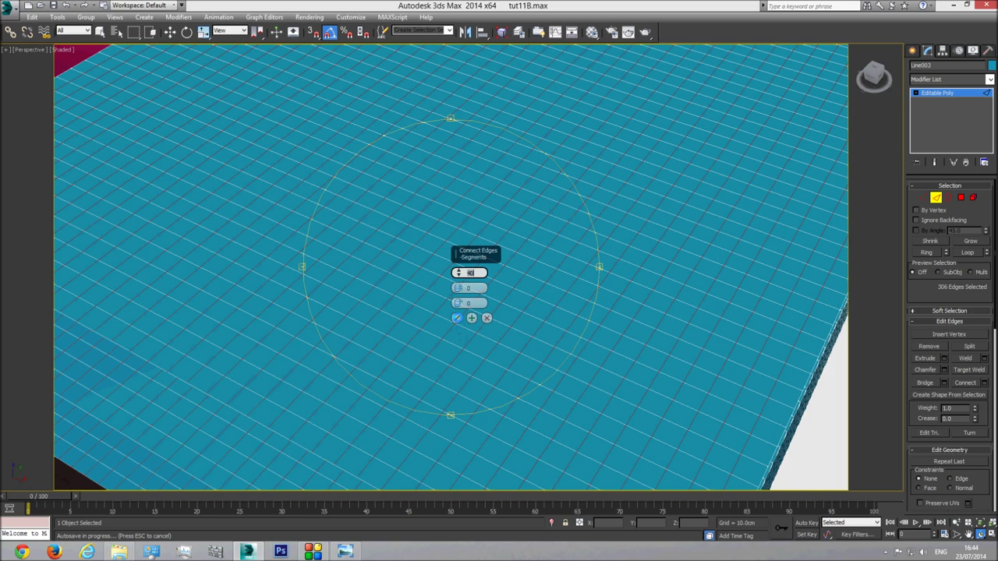
pyautogui.click(456, 320)
pyautogui.moveTo(501, 314); pyautogui.dragTo(412, 221)
pyautogui.moveTo(439, 349); pyautogui.dragTo(441, 320)
# Ring-select the slab's side edges, connect them with 6 segments, and leave Edge mode
pyautogui.press('w')
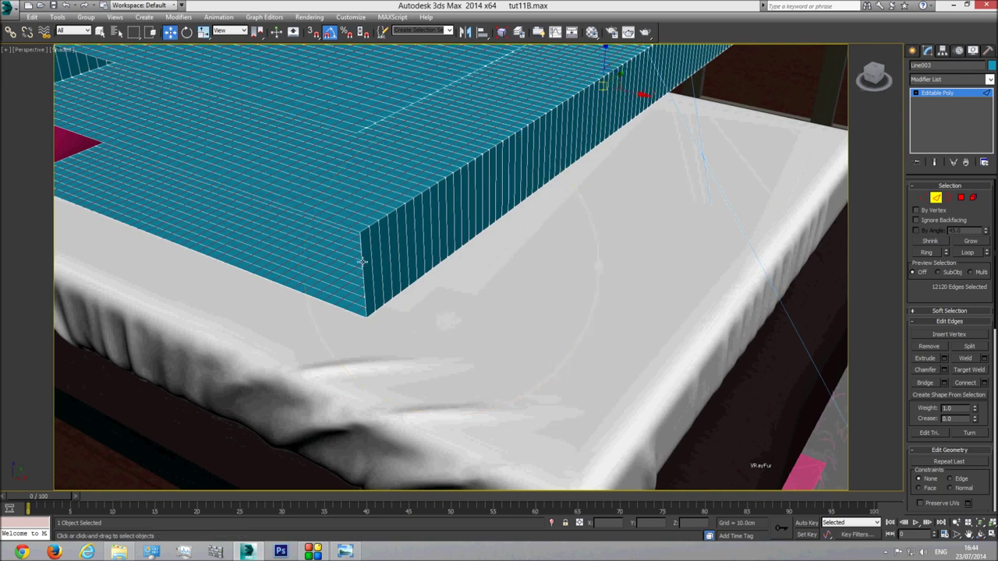
pyautogui.click(364, 261)
pyautogui.scroll(3, 75, 142)
pyautogui.click(106, 117)
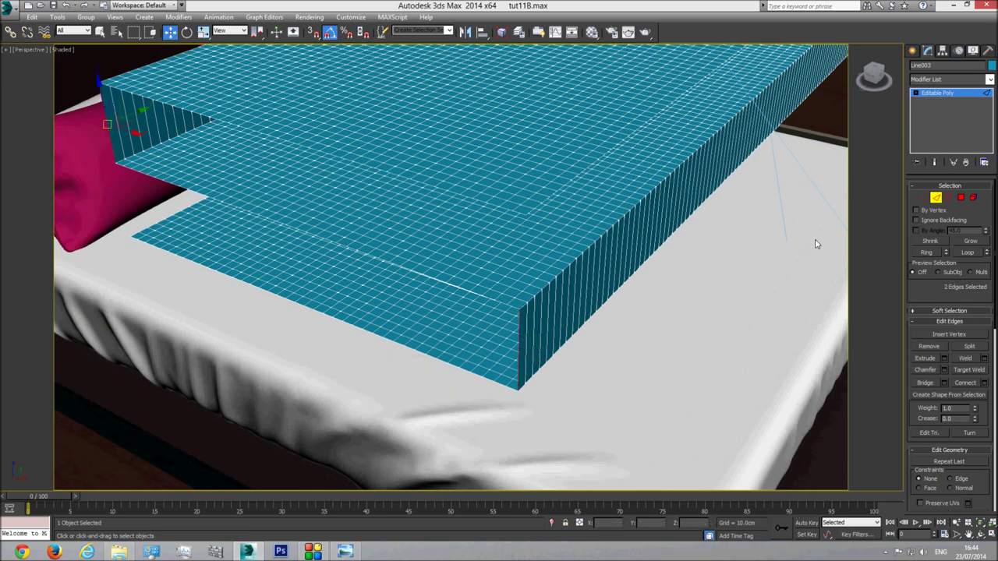
pyautogui.click(927, 253)
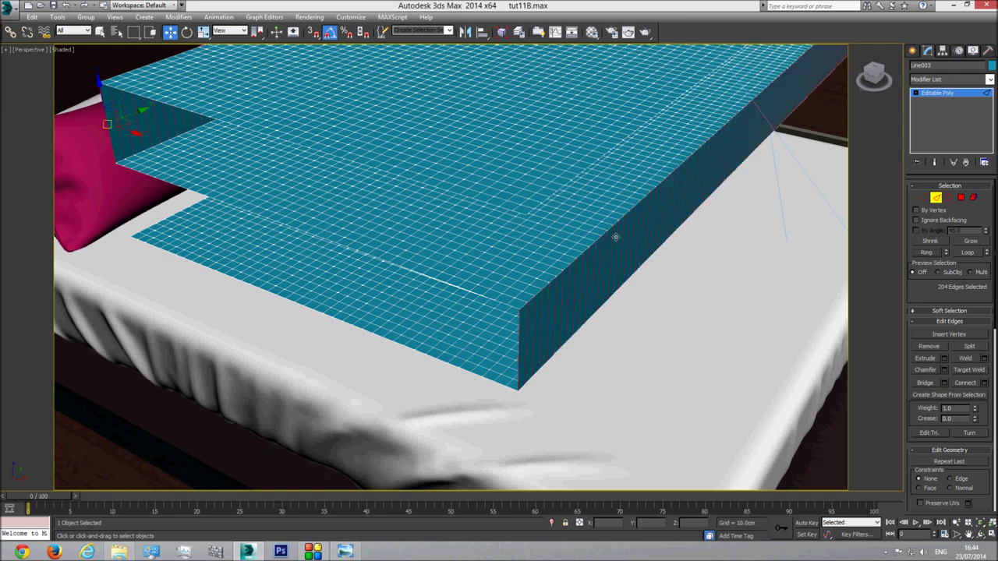
pyautogui.click(984, 383)
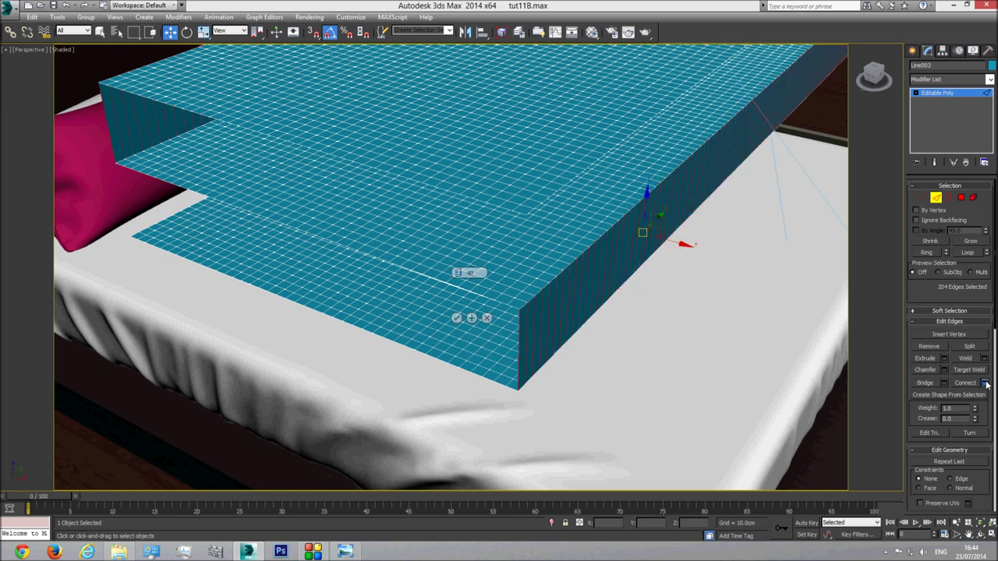
pyautogui.moveTo(458, 273); pyautogui.dragTo(457, 341)
pyautogui.keyDown('alt'); pyautogui.moveTo(456, 344); pyautogui.dragTo(425, 315, button='middle'); pyautogui.keyUp('alt')
pyautogui.click(456, 317)
pyautogui.keyDown('alt'); pyautogui.moveTo(389, 269); pyautogui.dragTo(494, 334, button='middle'); pyautogui.keyUp('alt')
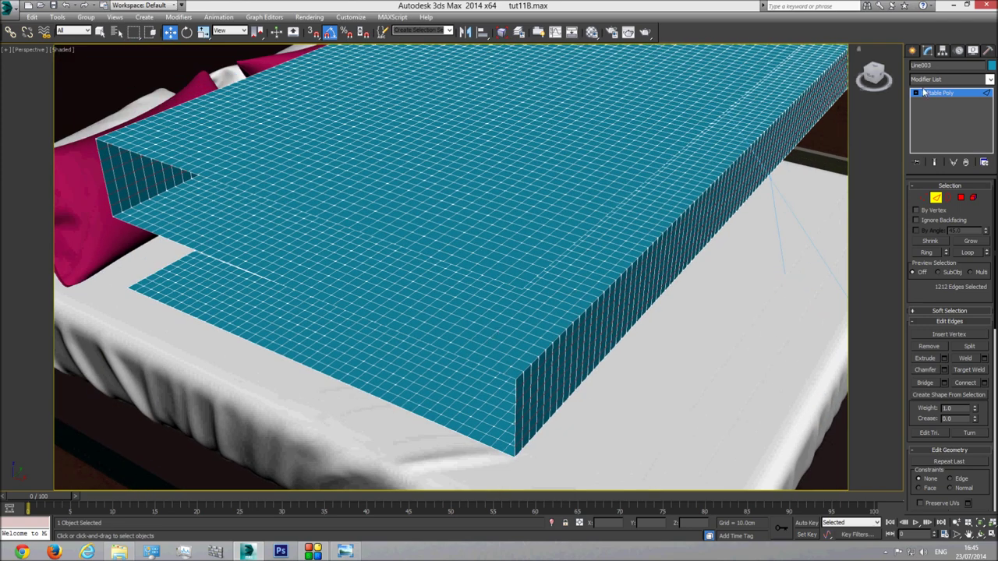
pyautogui.press('2')
pyautogui.click(939, 64)
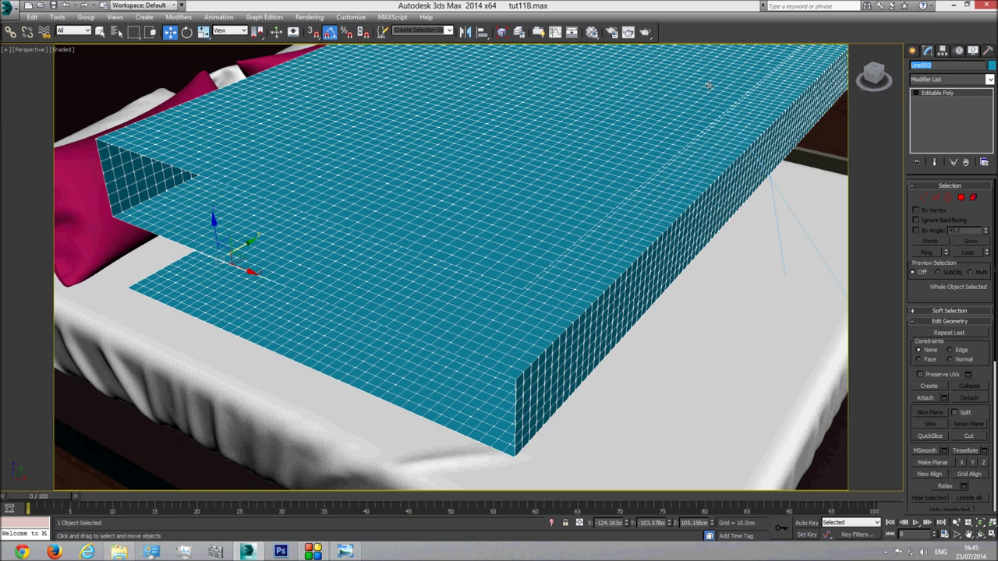
# Rename the slab Cloth and raise it above the bed, shifted slightly left
pyautogui.write('cc')
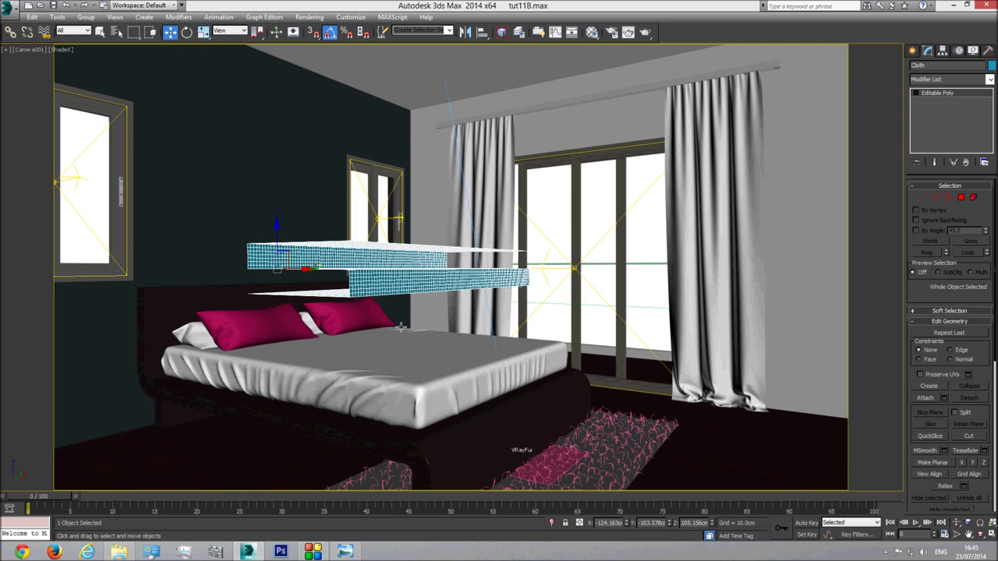
pyautogui.press('p')
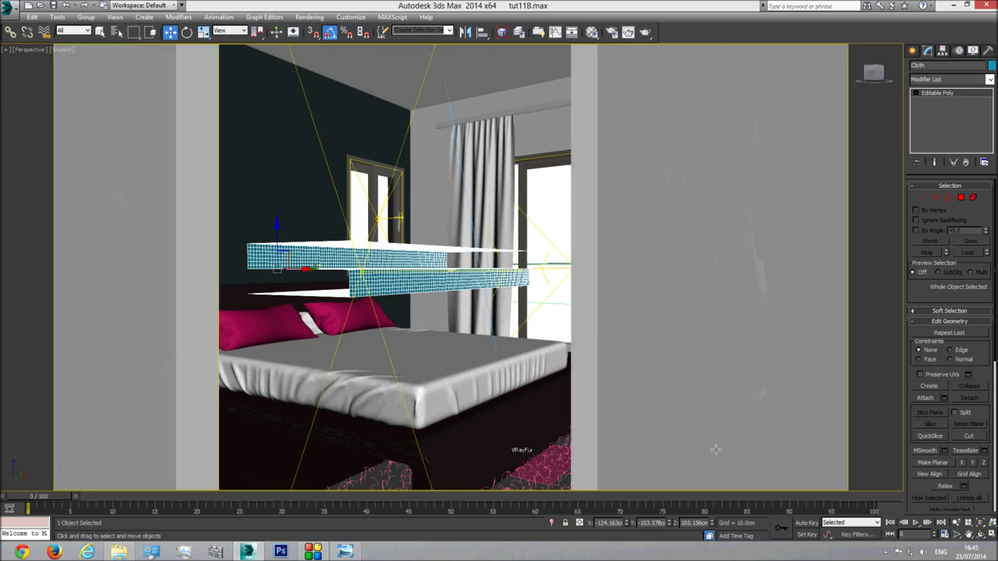
pyautogui.keyDown('alt'); pyautogui.moveTo(433, 333); pyautogui.dragTo(439, 287, button='middle'); pyautogui.keyUp('alt')
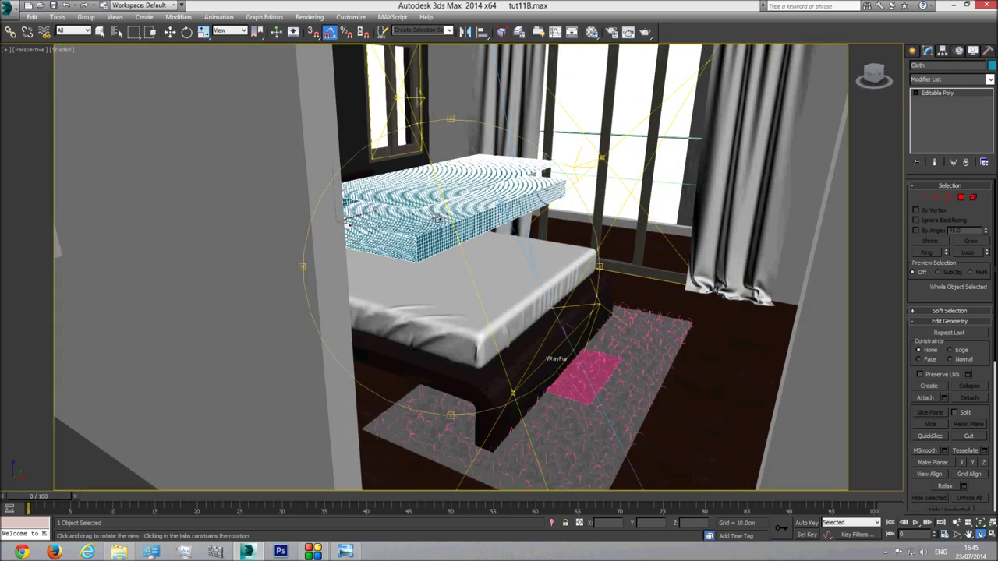
pyautogui.press('w')
pyautogui.moveTo(333, 187); pyautogui.dragTo(332, 146)
pyautogui.moveTo(356, 187); pyautogui.dragTo(348, 187)
# In the Front wireframe view, start drawing a thin new box above the bed
pyautogui.press('f')
pyautogui.press('F3')
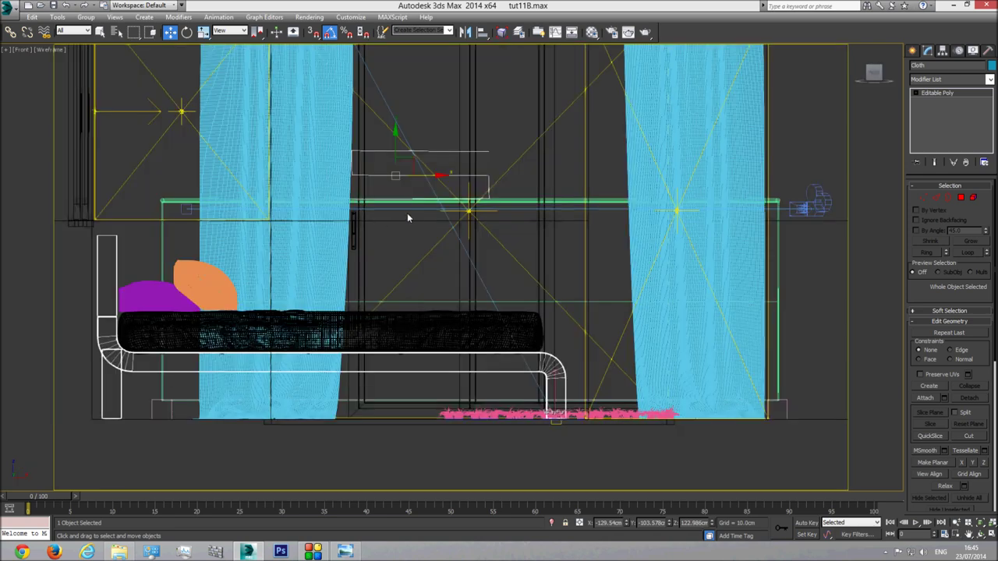
pyautogui.moveTo(409, 215); pyautogui.dragTo(425, 228, button='middle')
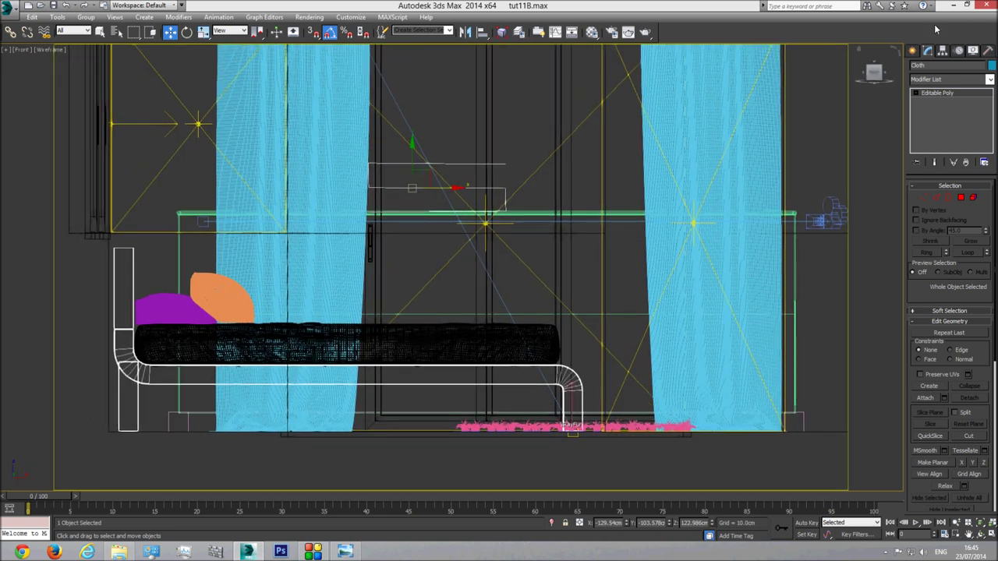
pyautogui.click(913, 51)
pyautogui.click(933, 118)
pyautogui.moveTo(534, 185); pyautogui.dragTo(539, 298)
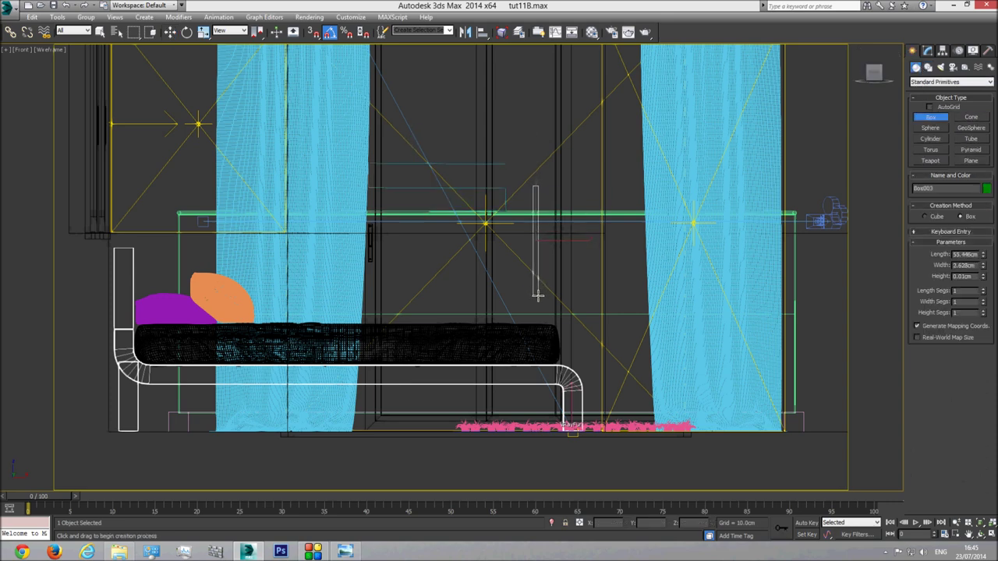
# Rotate the new Box003 about 45° and reposition it left and slightly down
pyautogui.click(187, 32)
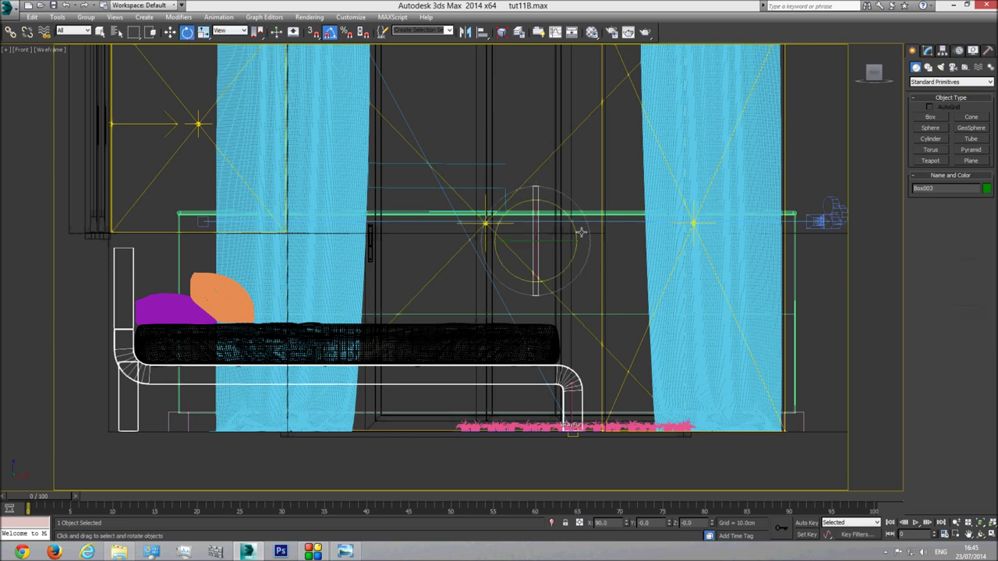
pyautogui.moveTo(588, 232)
pyautogui.mouseDown()
pyautogui.moveTo(589, 259)
pyautogui.moveTo(572, 232)
pyautogui.moveTo(589, 248)
pyautogui.mouseUp()
pyautogui.click(174, 33)
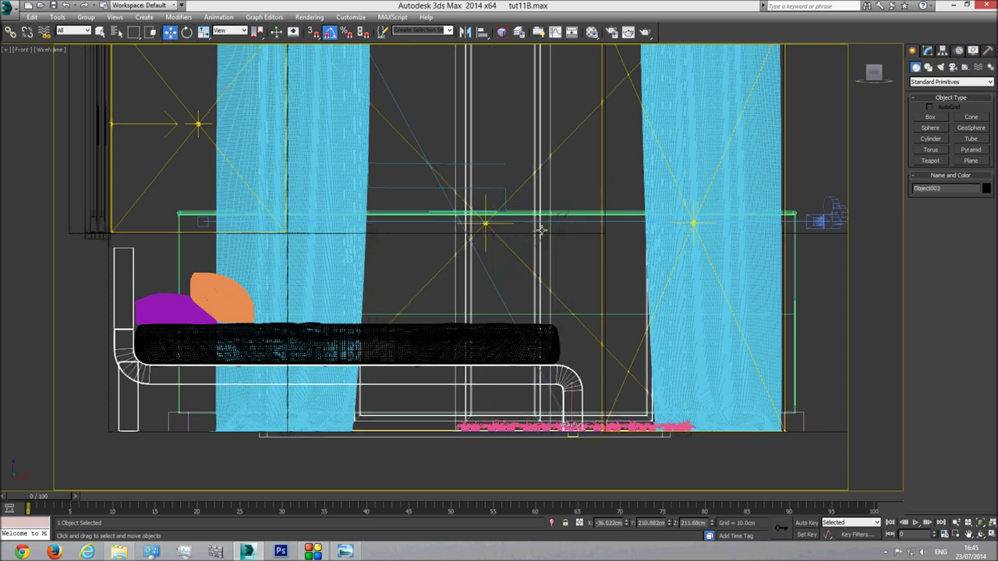
pyautogui.click(538, 227)
pyautogui.click(544, 222)
pyautogui.moveTo(543, 221); pyautogui.dragTo(505, 233)
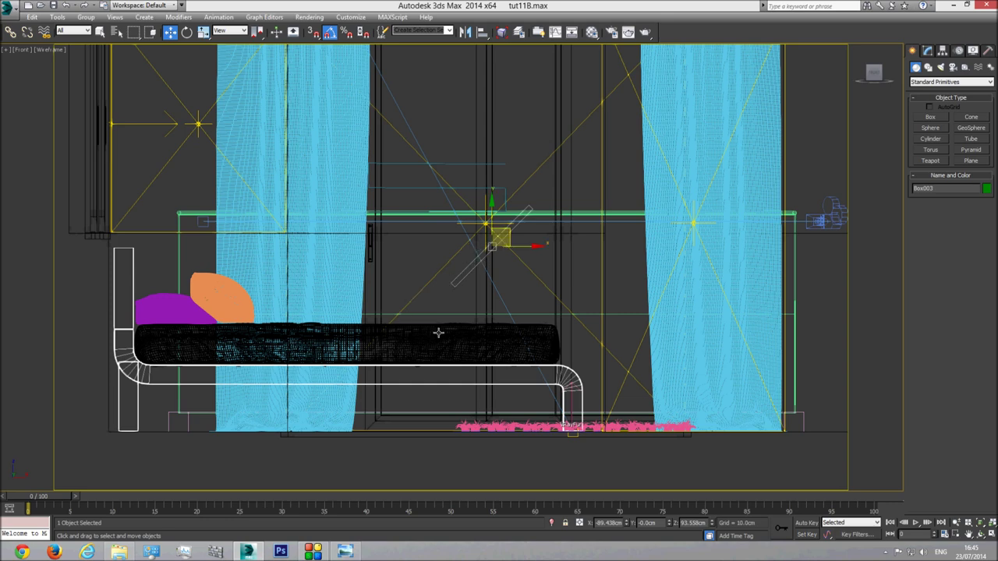
pyautogui.moveTo(491, 223); pyautogui.dragTo(491, 217)
# Shift the Cloth slab slightly left and view the scene shaded in perspective
pyautogui.click(466, 163)
pyautogui.moveTo(413, 159); pyautogui.dragTo(402, 158)
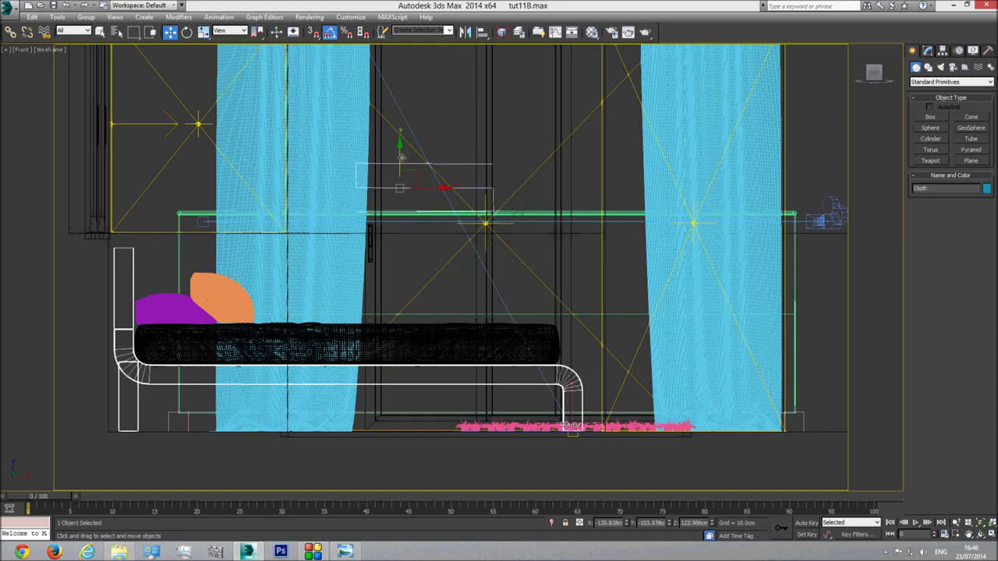
pyautogui.press('p')
pyautogui.click(980, 534)
pyautogui.moveTo(538, 366)
pyautogui.mouseDown()
pyautogui.moveTo(509, 314)
pyautogui.moveTo(463, 279)
pyautogui.moveTo(450, 291)
pyautogui.moveTo(451, 260)
pyautogui.mouseUp()
pyautogui.press('F3')
# Move Box003 up over the bed in the Top wireframe view
pyautogui.press('w')
pyautogui.click(459, 259)
pyautogui.press('t')
pyautogui.press('F3')
pyautogui.moveTo(507, 262); pyautogui.dragTo(507, 243, button='middle')
pyautogui.moveTo(500, 195); pyautogui.dragTo(499, 39)
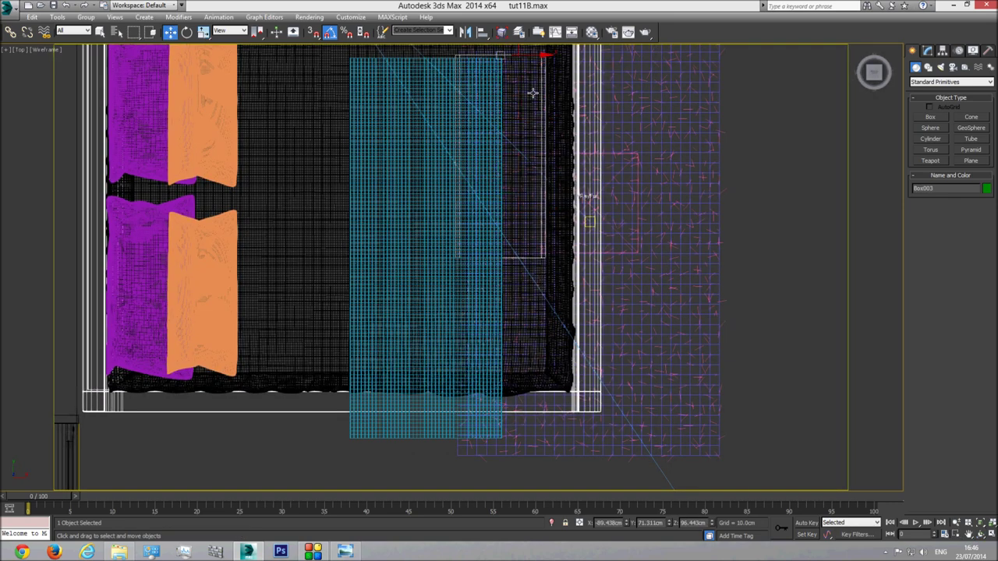
# Set Box003's dimensions to 55.446 × 2.628 × 128.572 cm
pyautogui.click(927, 50)
pyautogui.moveTo(982, 221); pyautogui.dragTo(979, 197)
pyautogui.scroll(-2, 497, 137)
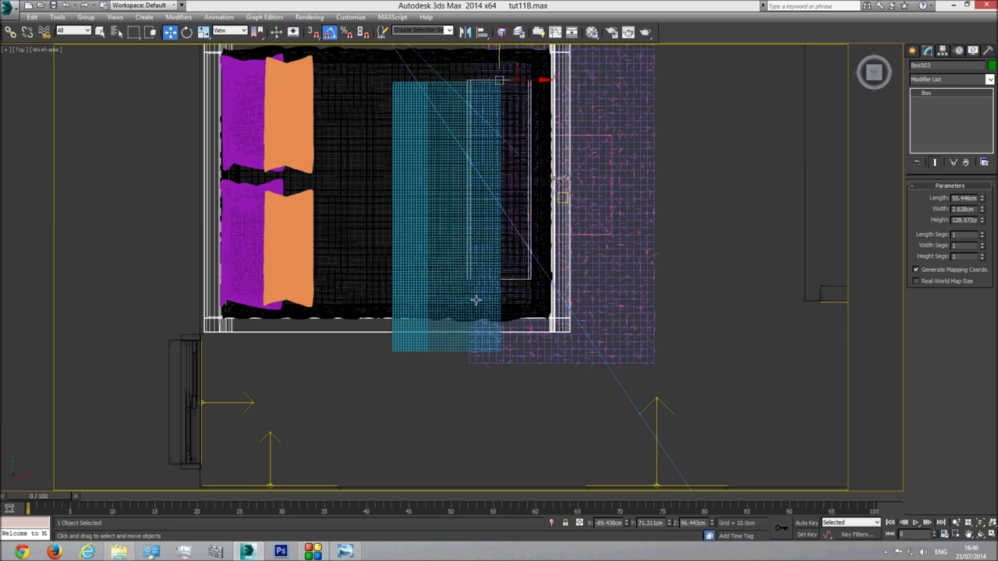
pyautogui.press('c')
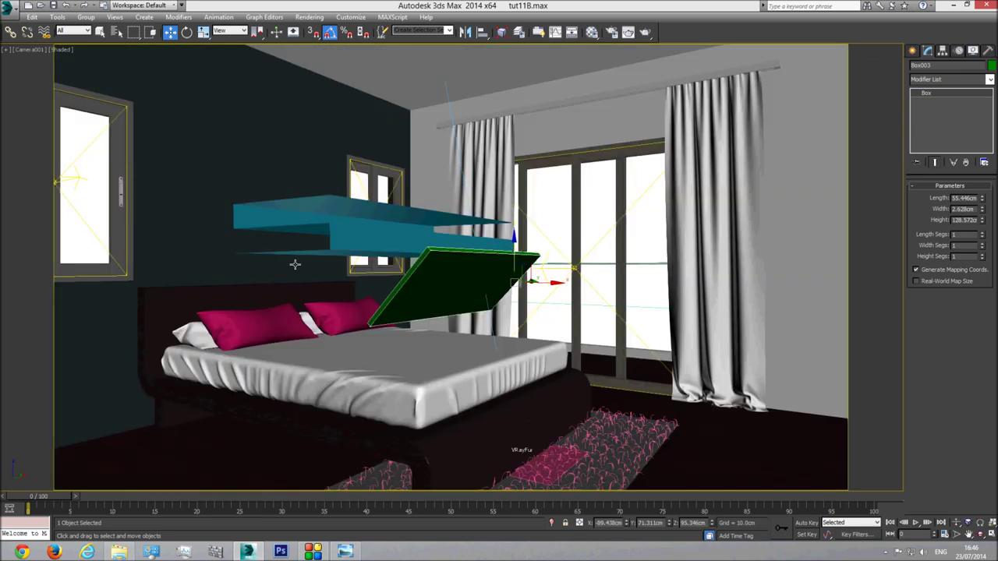
# Set Box003's Length Segs to 20 and Height Segs to 30 in Perspective view
pyautogui.press('F4')
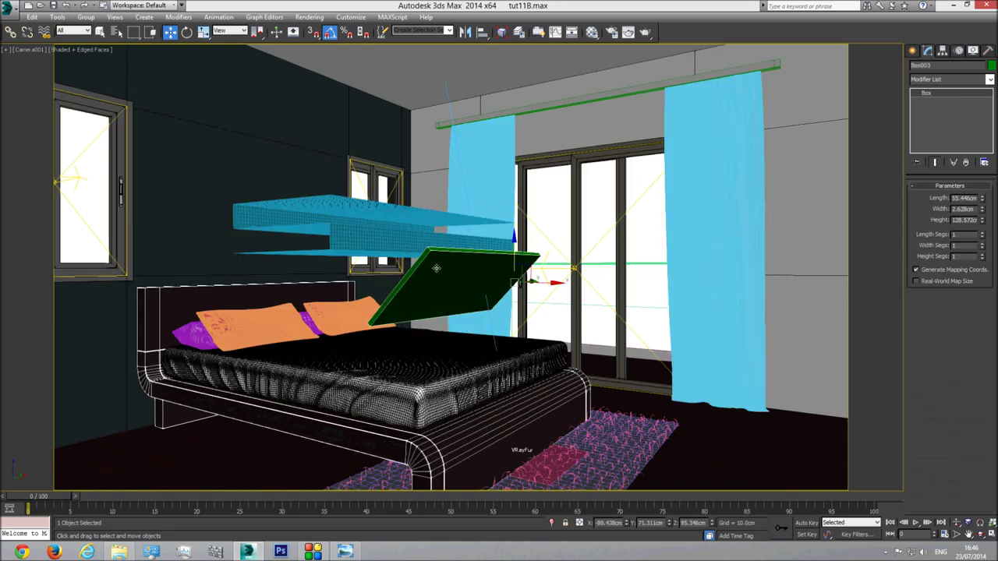
pyautogui.press('p')
pyautogui.hotkey('ctrl', 'r')
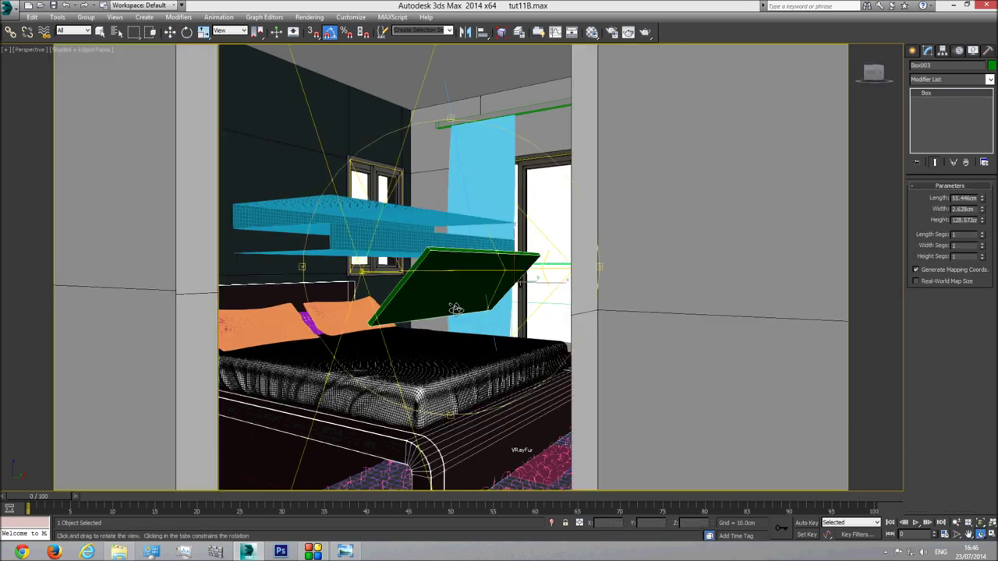
pyautogui.moveTo(444, 304); pyautogui.dragTo(460, 333)
pyautogui.moveTo(983, 236); pyautogui.dragTo(982, 135)
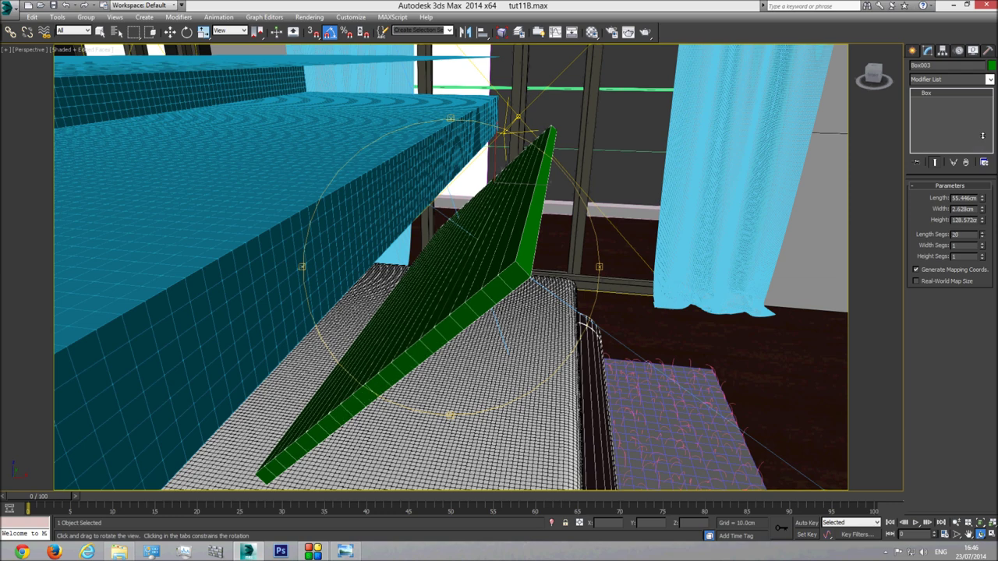
pyautogui.moveTo(983, 248); pyautogui.dragTo(983, 207)
pyautogui.moveTo(445, 263); pyautogui.dragTo(443, 272)
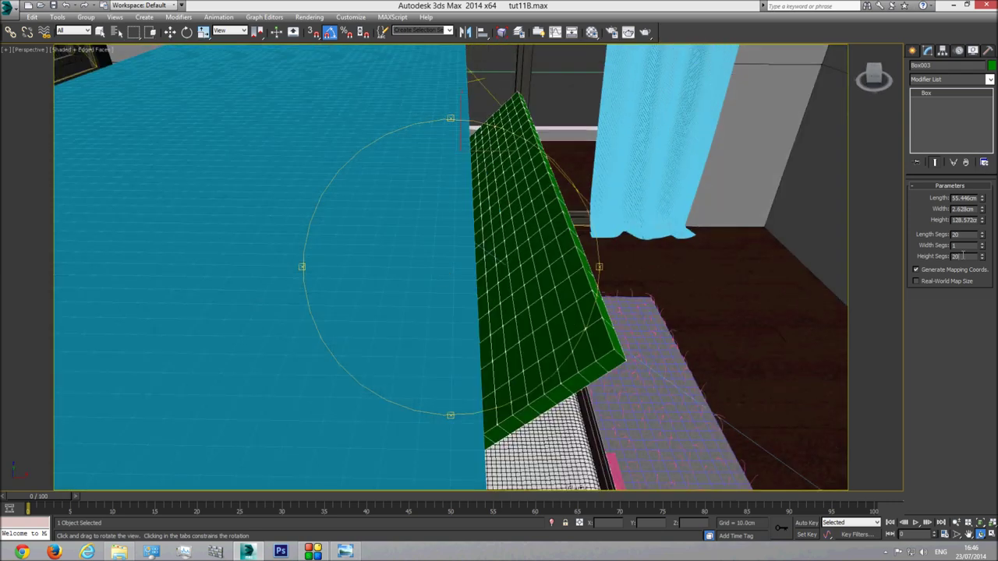
pyautogui.write('30')
pyautogui.press('Return')
pyautogui.moveTo(581, 339); pyautogui.dragTo(477, 277)
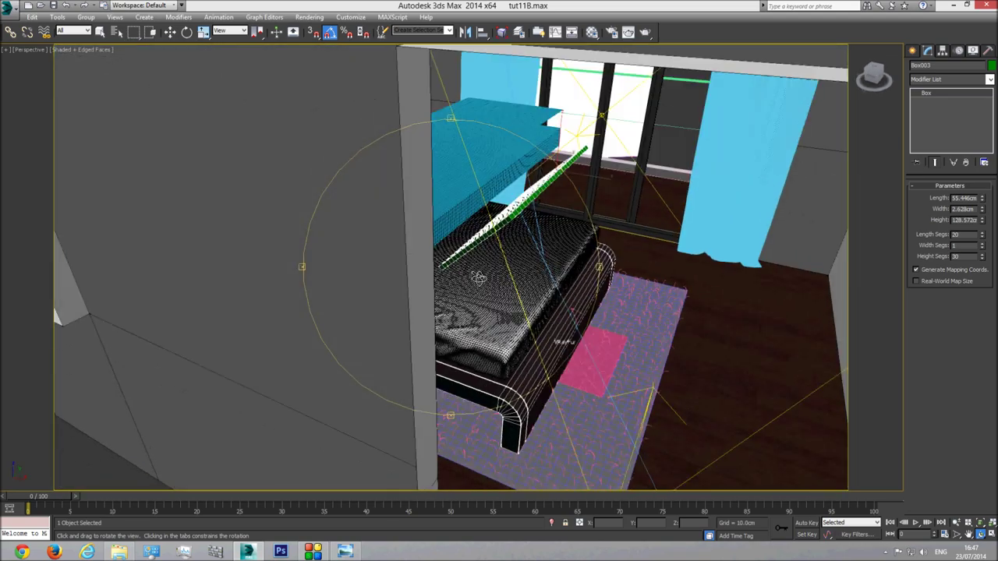
pyautogui.press('w')
pyautogui.keyDown('alt'); pyautogui.moveTo(508, 234); pyautogui.dragTo(484, 246, button='middle'); pyautogui.keyUp('alt')
# Isolate the Cloth slab, Box003, mattress and bed frame in the viewport
pyautogui.click(101, 32)
pyautogui.click(384, 143)
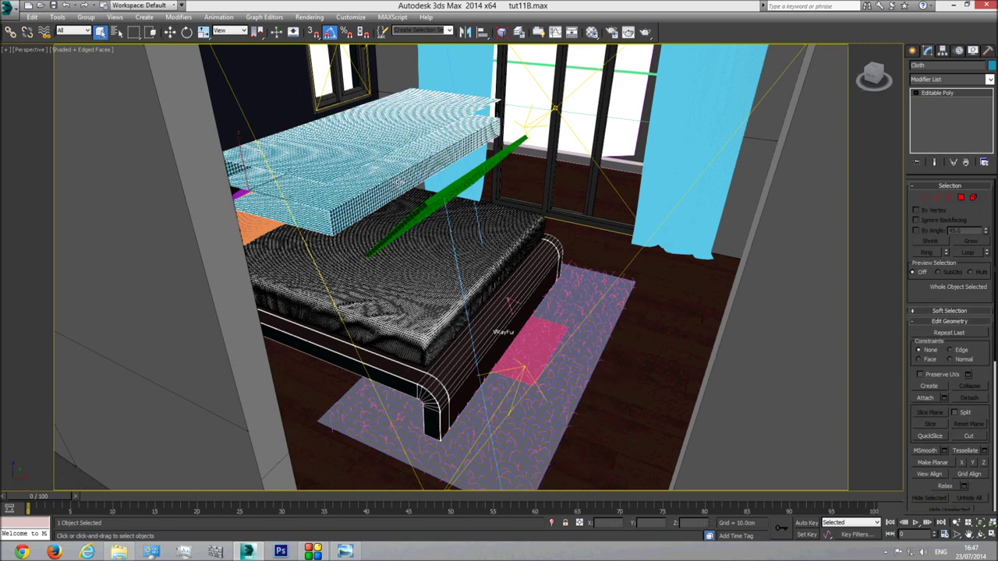
pyautogui.keyDown('ctrl'); pyautogui.click(441, 199); pyautogui.keyUp('ctrl')
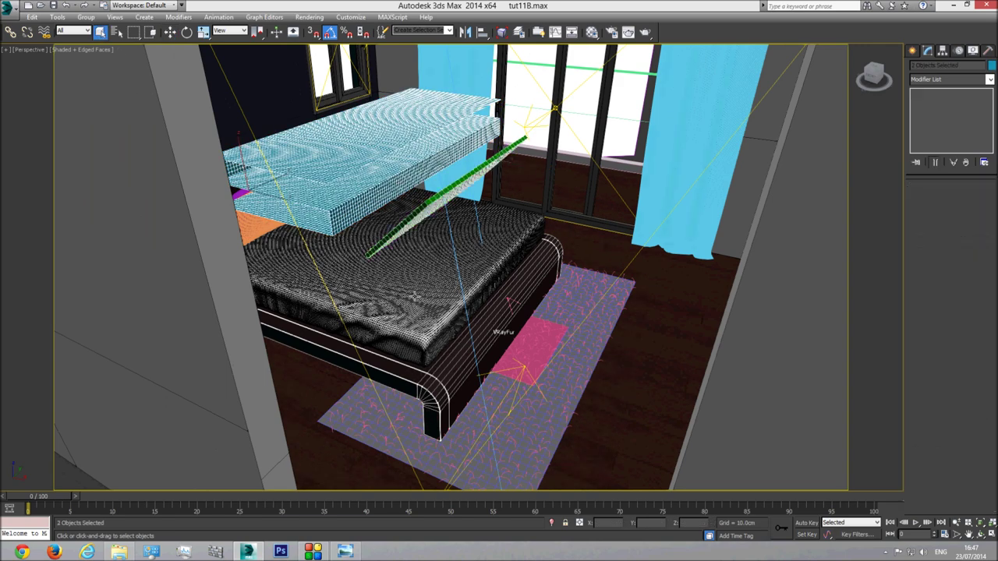
pyautogui.keyDown('ctrl'); pyautogui.click(414, 296); pyautogui.keyUp('ctrl')
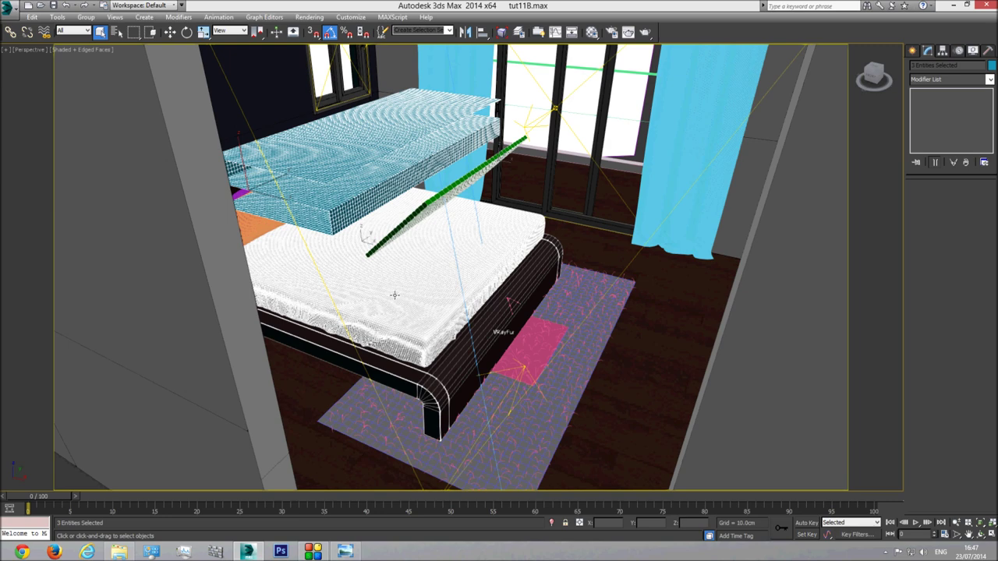
pyautogui.keyDown('ctrl'); pyautogui.click(405, 375); pyautogui.keyUp('ctrl')
pyautogui.rightClick(404, 375)
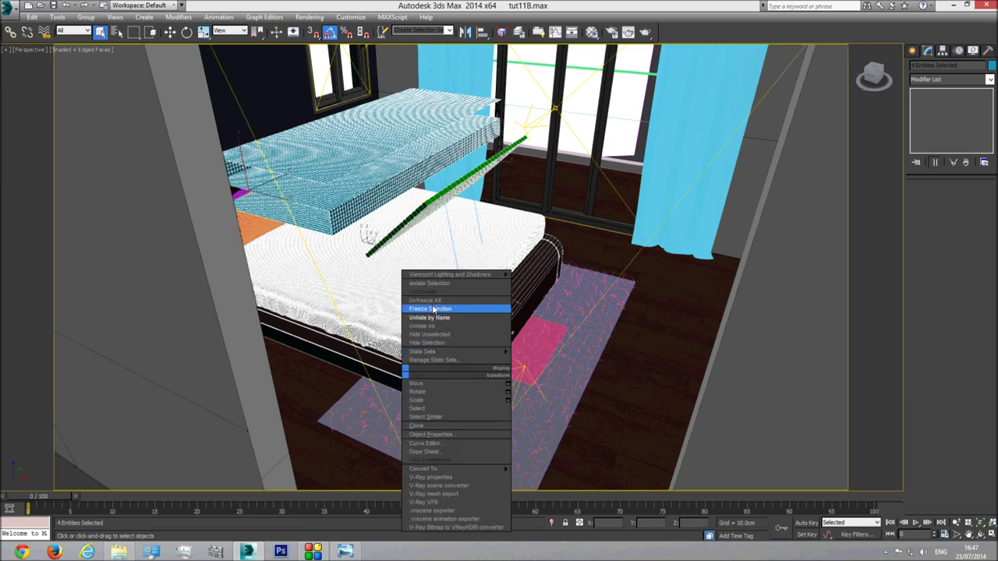
pyautogui.click(444, 282)
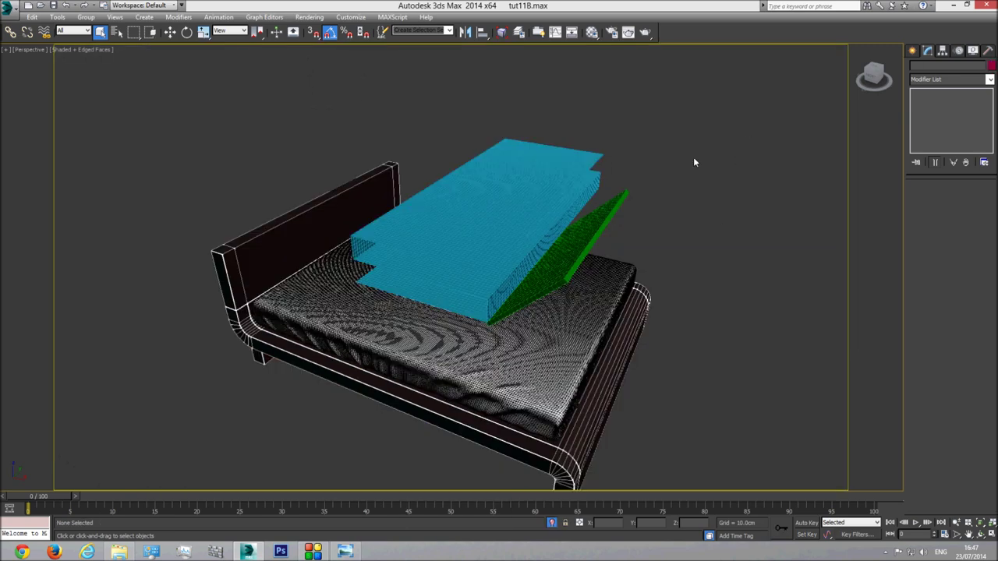
# Open the mattress group and hide its ChamferBox
pyautogui.click(361, 320)
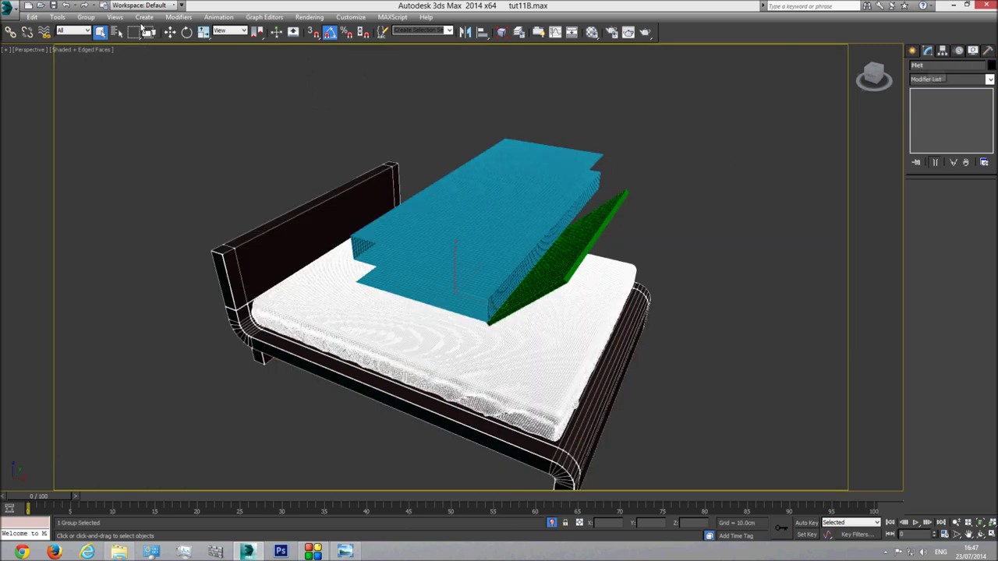
pyautogui.click(85, 17)
pyautogui.click(97, 57)
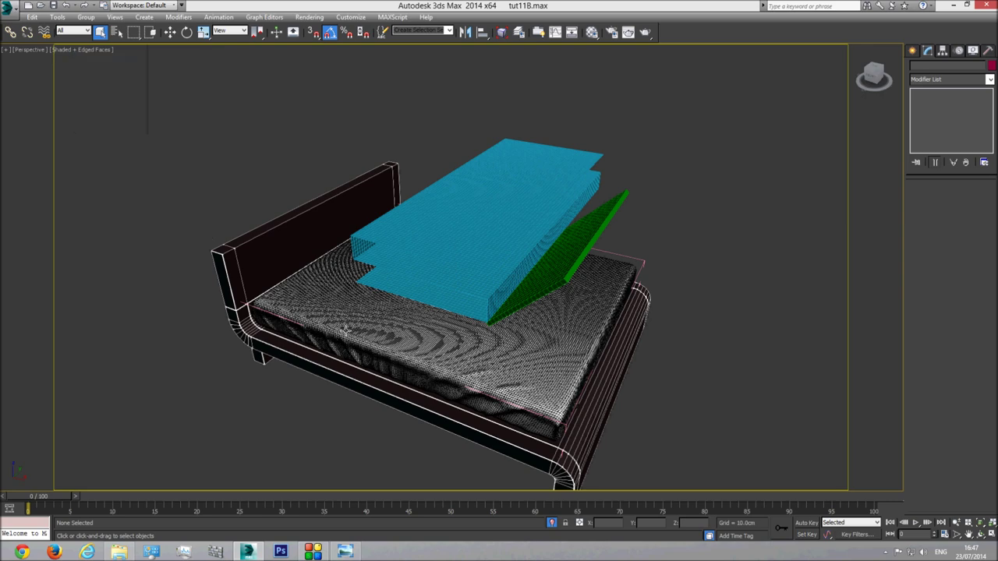
pyautogui.press('F3')
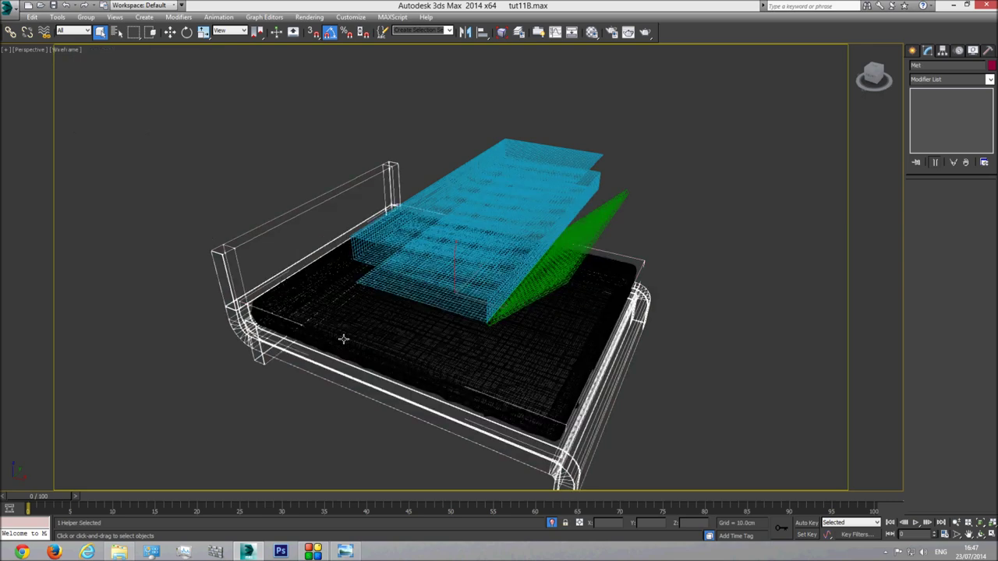
pyautogui.click(343, 339)
pyautogui.click(343, 338)
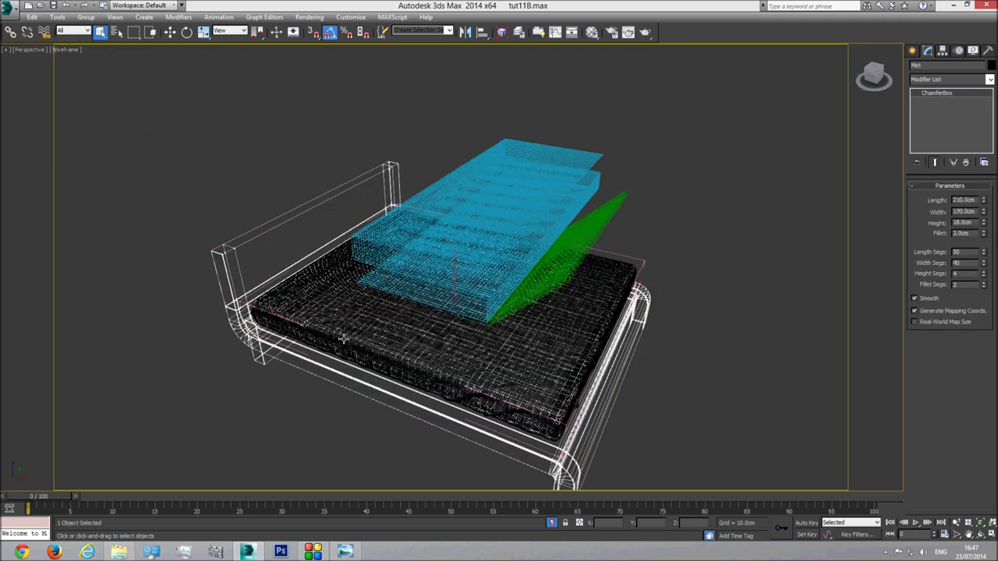
pyautogui.press('F3')
pyautogui.rightClick(343, 338)
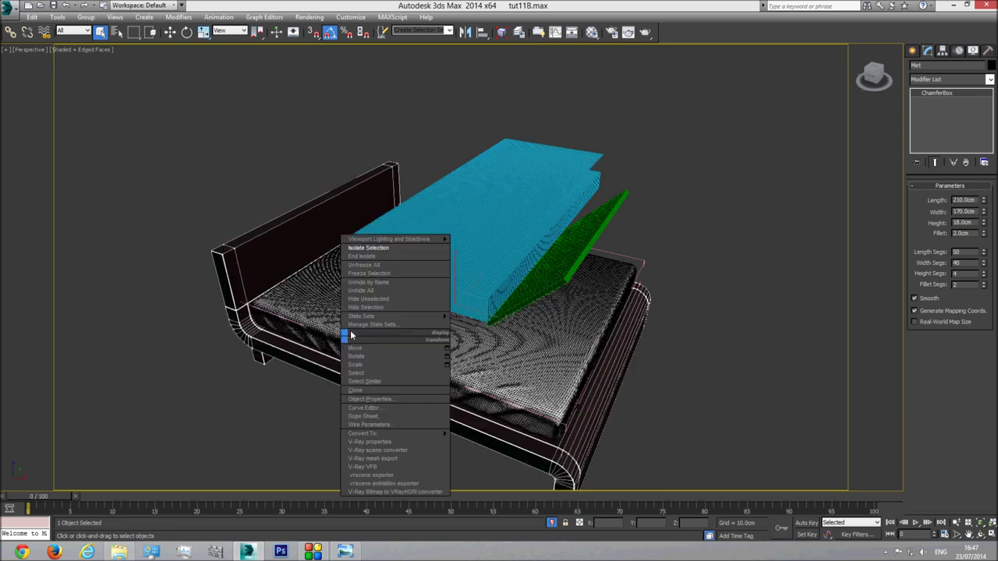
pyautogui.click(362, 308)
# Clear the selection, return to plain shaded display, and select the Cloth slab
pyautogui.press('F3')
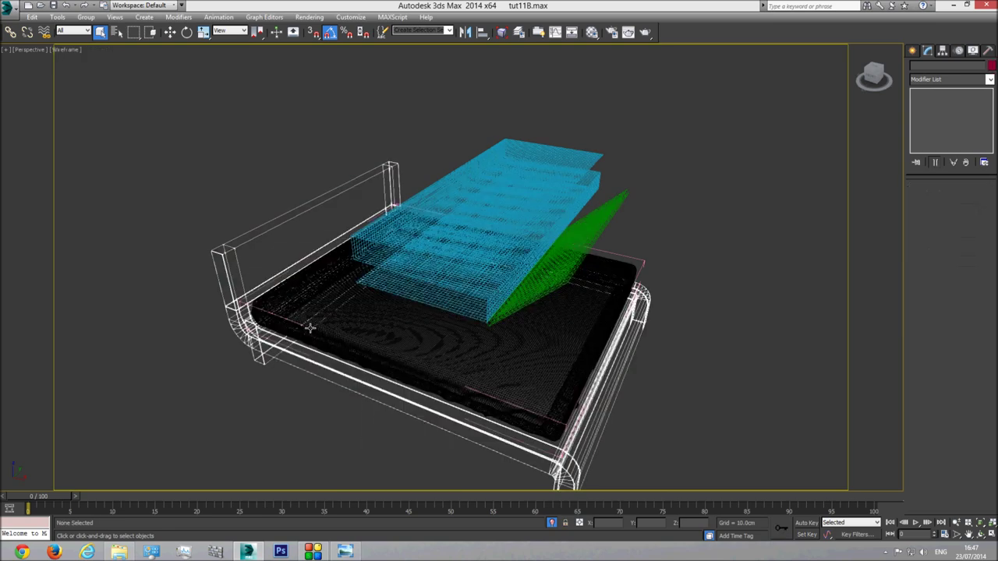
pyautogui.click(363, 328)
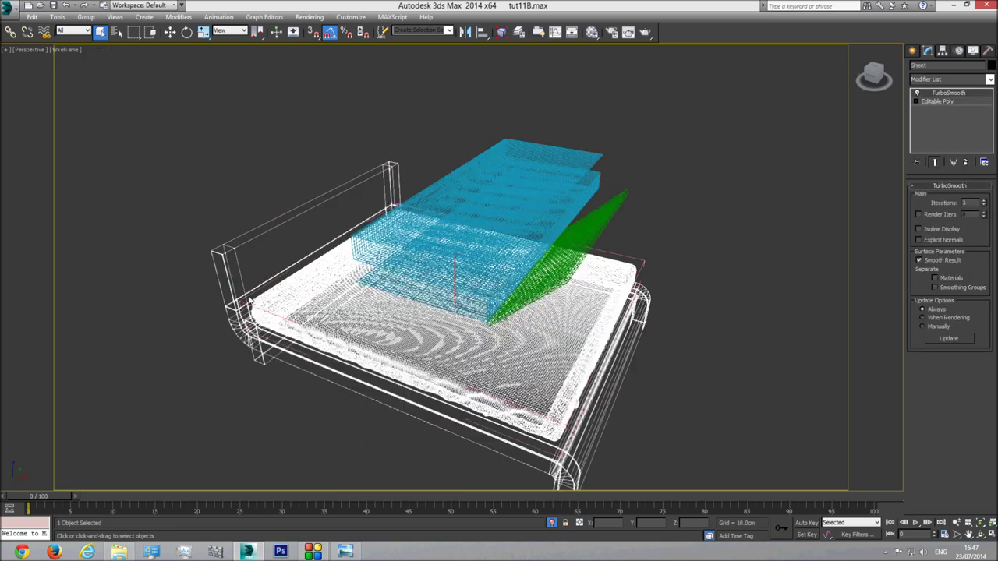
pyautogui.click(263, 292)
pyautogui.rightClick(264, 292)
pyautogui.moveTo(287, 265)
pyautogui.click(299, 310)
pyautogui.press('F3')
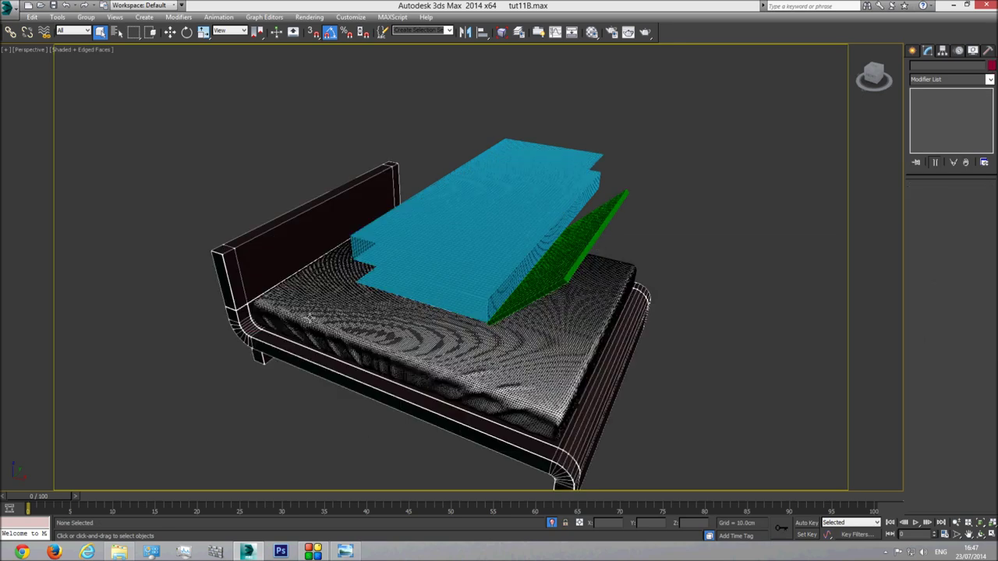
pyautogui.press('F4')
pyautogui.click(472, 209)
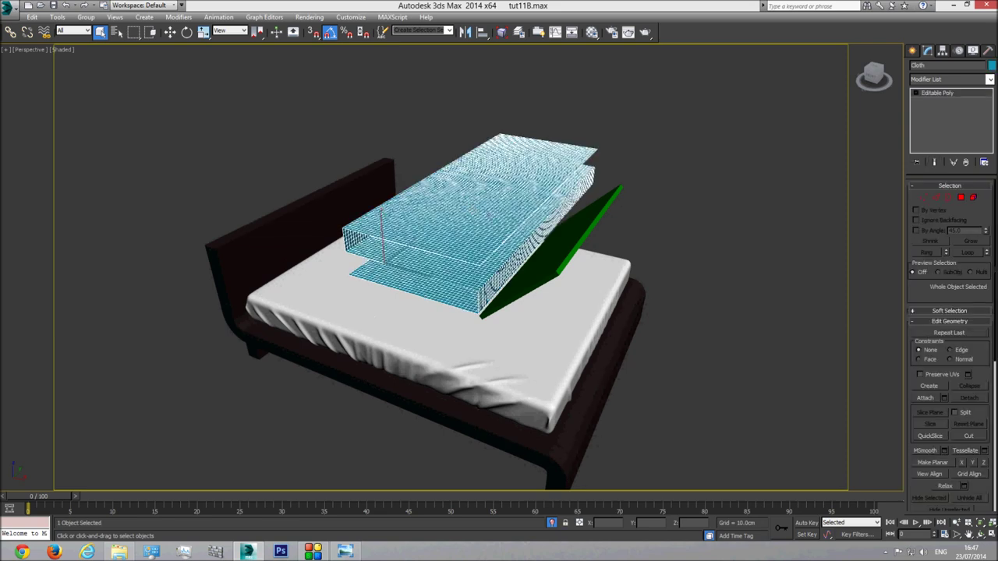
# Apply a Cloth modifier to the slab and set the Cloth object to behave as cloth
pyautogui.click(989, 80)
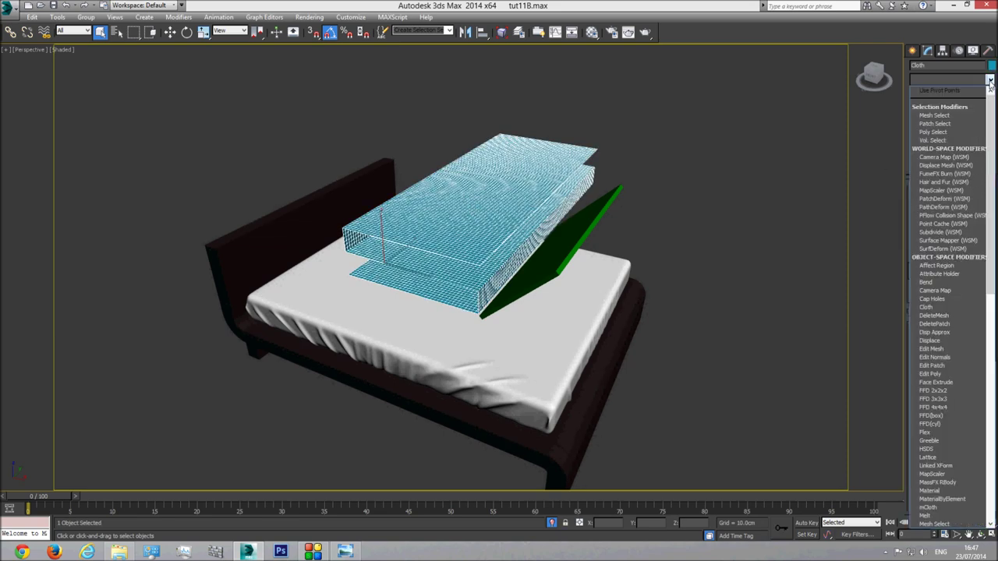
pyautogui.click(937, 309)
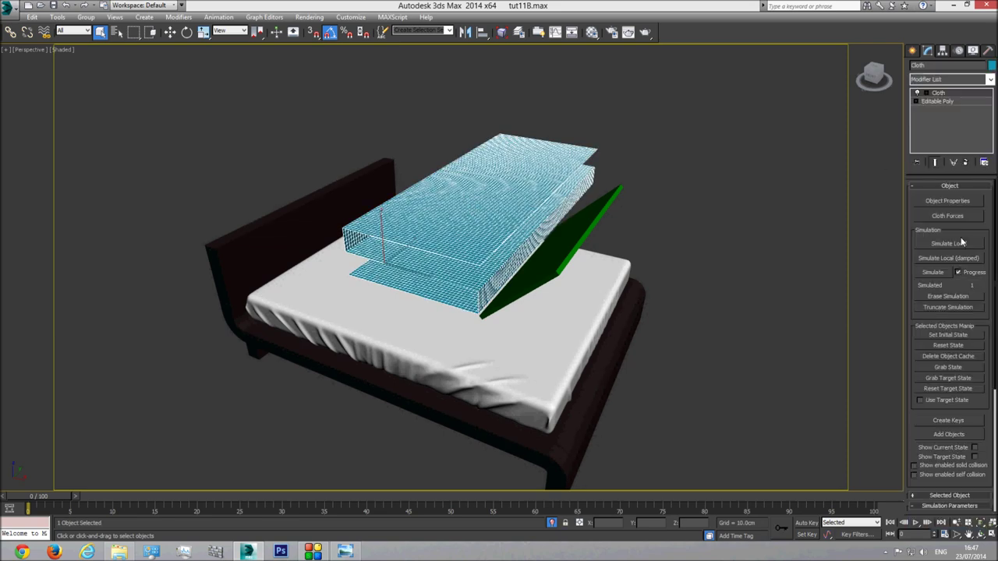
pyautogui.click(946, 200)
pyautogui.click(392, 130)
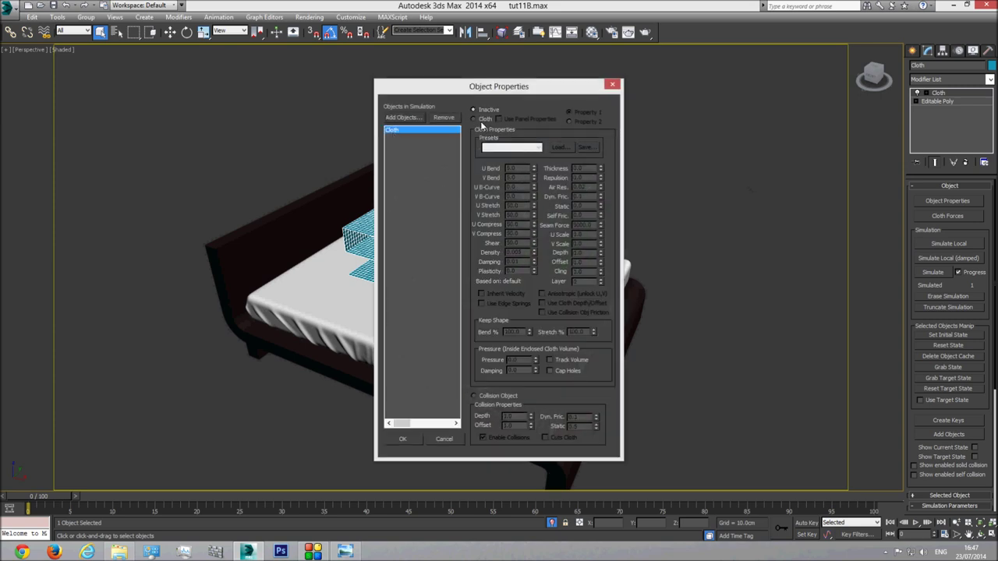
pyautogui.click(480, 121)
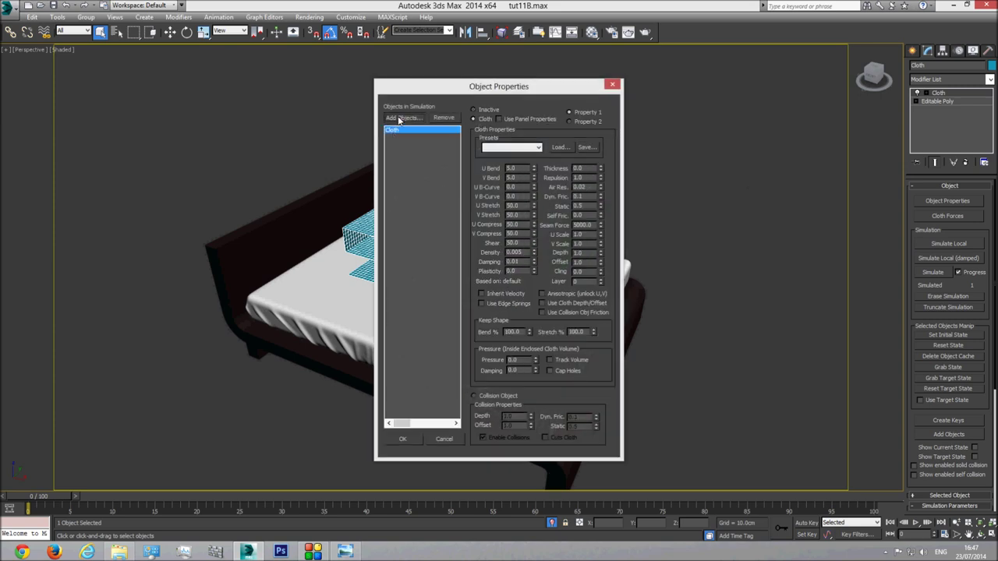
# Add Bed base, Box003 and Sheet to the simulation as collision objects
pyautogui.click(400, 117)
pyautogui.click(335, 203)
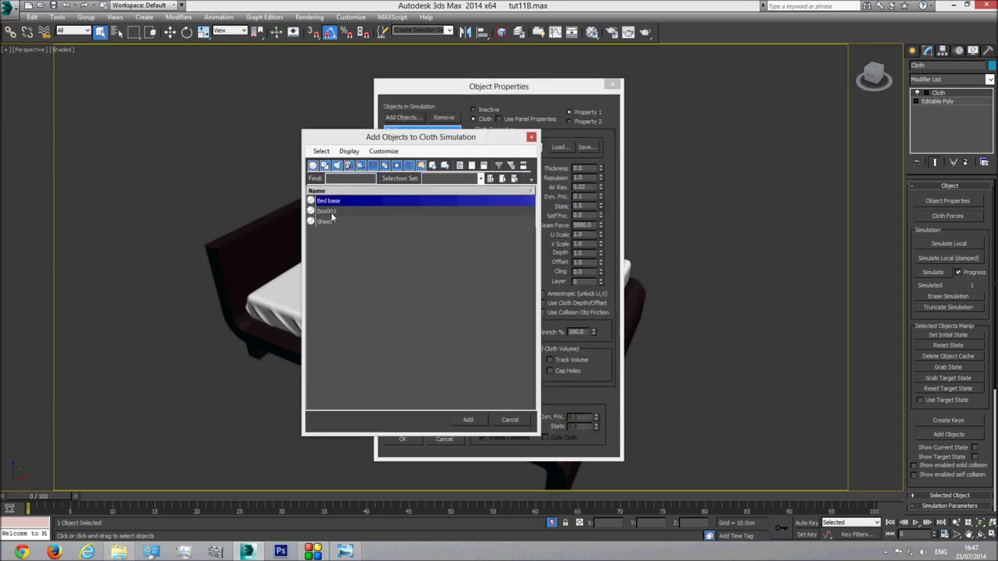
pyautogui.keyDown('ctrl'); pyautogui.click(331, 212); pyautogui.keyUp('ctrl')
pyautogui.keyDown('ctrl'); pyautogui.click(325, 222); pyautogui.keyUp('ctrl')
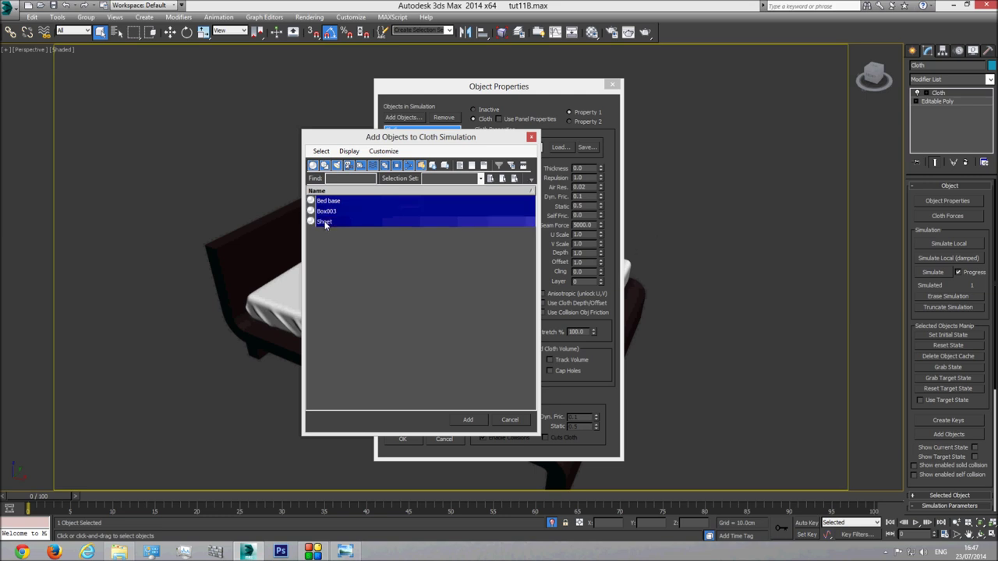
pyautogui.click(468, 419)
pyautogui.click(475, 396)
# Recheck Cloth as cloth and Bed base, Box003 and Sheet as collision objects, then confirm
pyautogui.click(394, 143)
pyautogui.click(474, 120)
pyautogui.moveTo(396, 131); pyautogui.dragTo(402, 136)
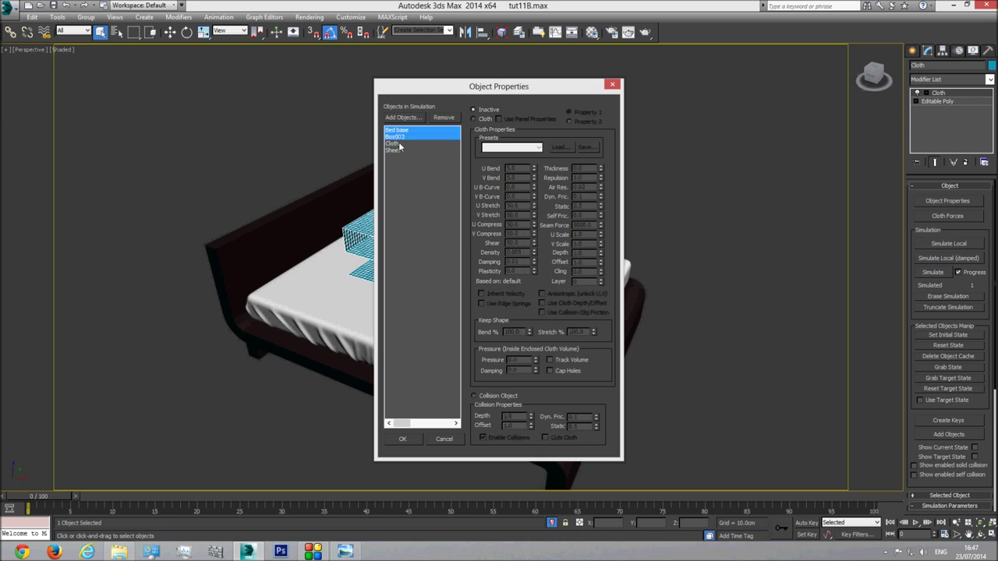
pyautogui.keyDown('ctrl'); pyautogui.click(397, 150); pyautogui.keyUp('ctrl')
pyautogui.click(484, 396)
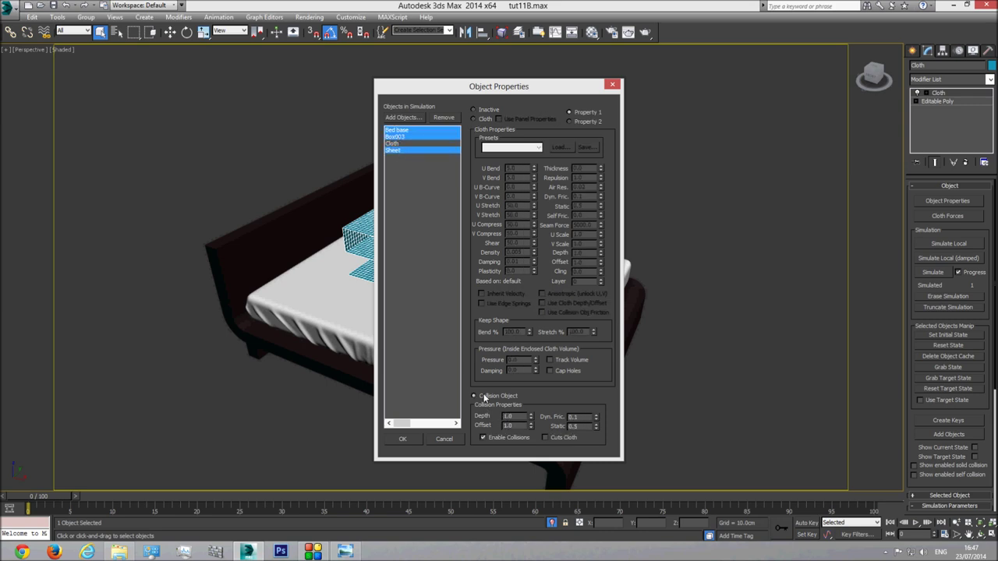
pyautogui.click(395, 146)
pyautogui.click(399, 130)
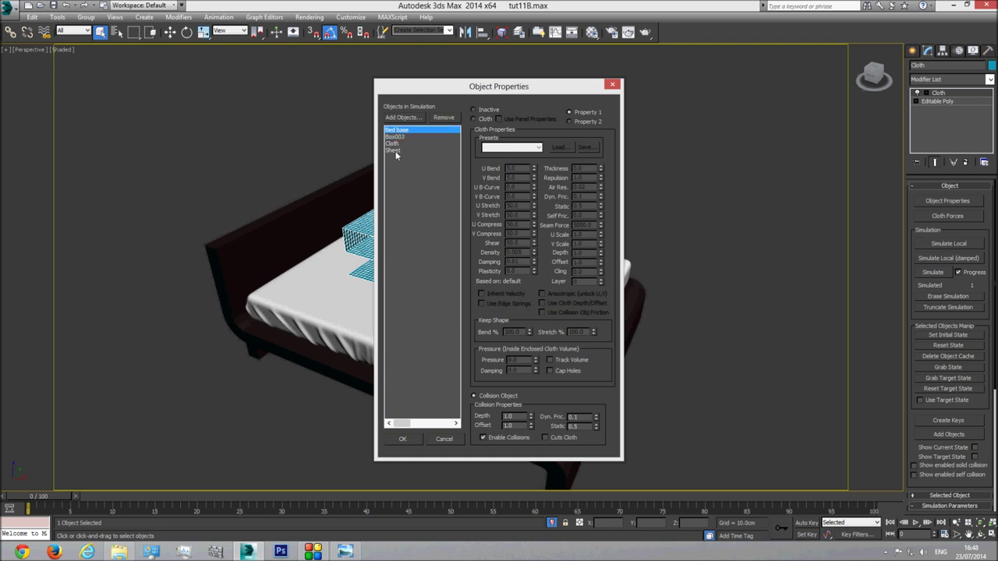
pyautogui.click(396, 150)
pyautogui.click(403, 439)
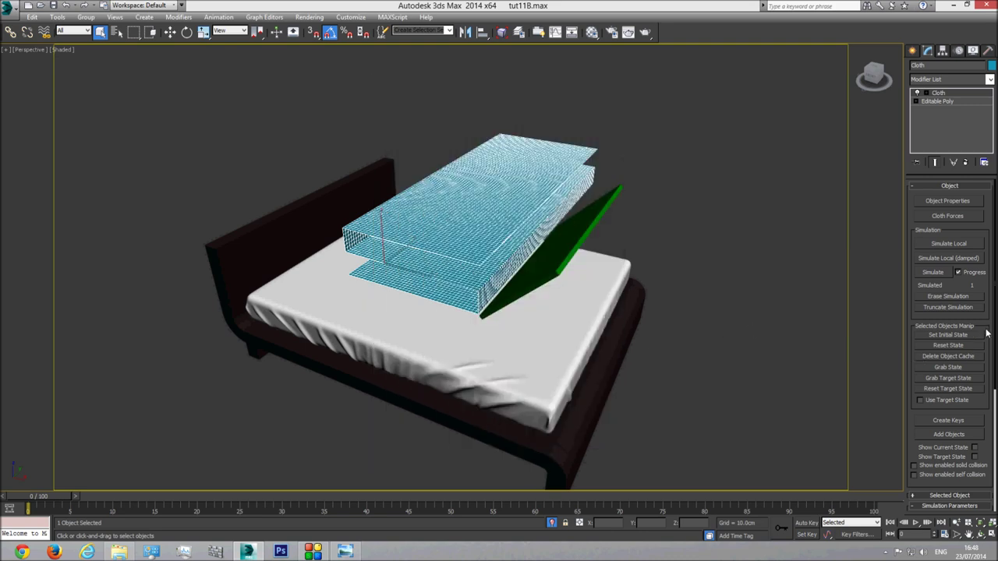
# Set the Cloth simulation Step to 0.002 with Self Collision enabled
pyautogui.moveTo(986, 332); pyautogui.dragTo(969, 152)
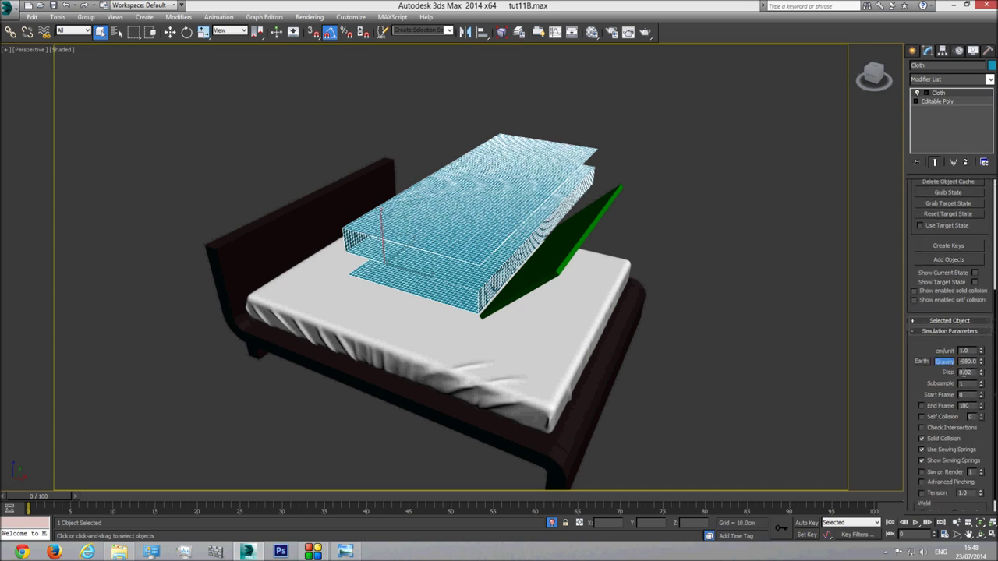
pyautogui.press('Tab')
pyautogui.click(979, 534)
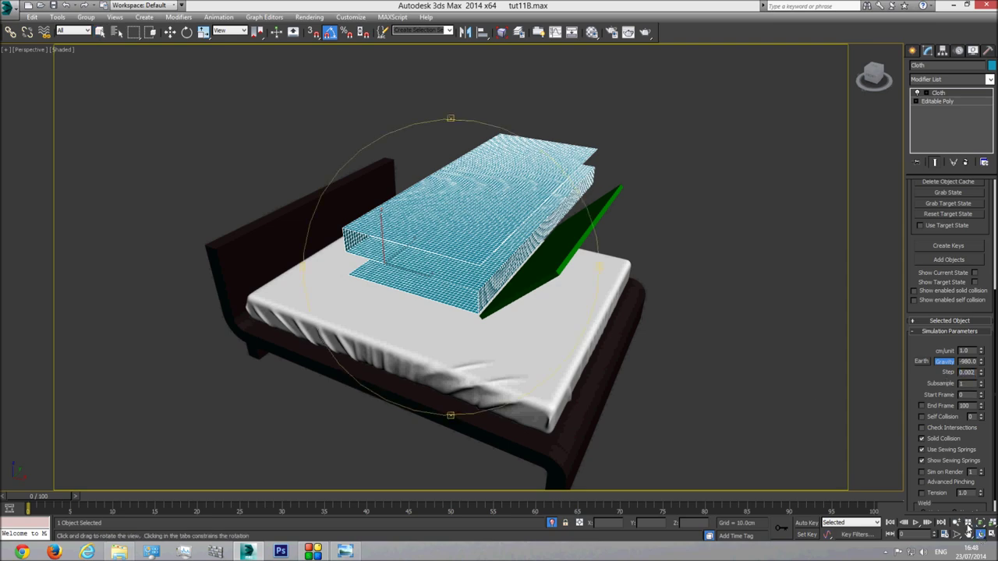
pyautogui.moveTo(481, 315); pyautogui.dragTo(489, 308)
pyautogui.click(965, 405)
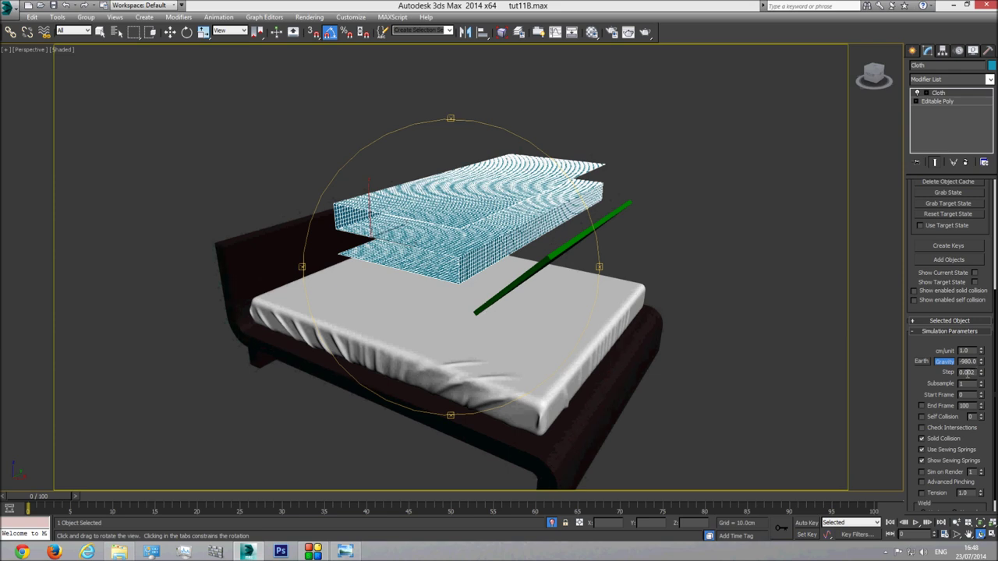
# Inspect the cloth layers around the bed and run the cloth simulation in place
pyautogui.moveTo(613, 303); pyautogui.dragTo(491, 281)
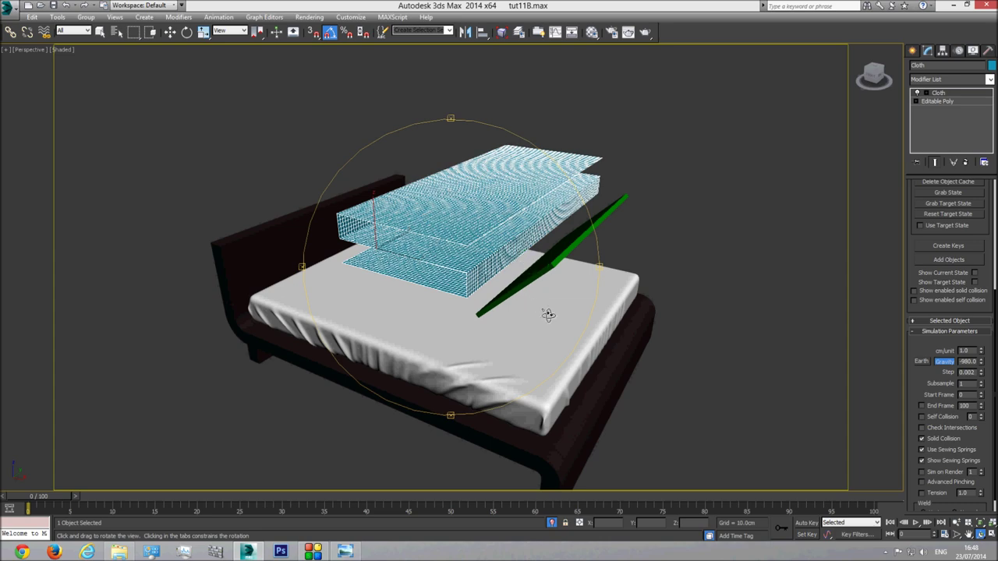
pyautogui.scroll(6, 517, 314)
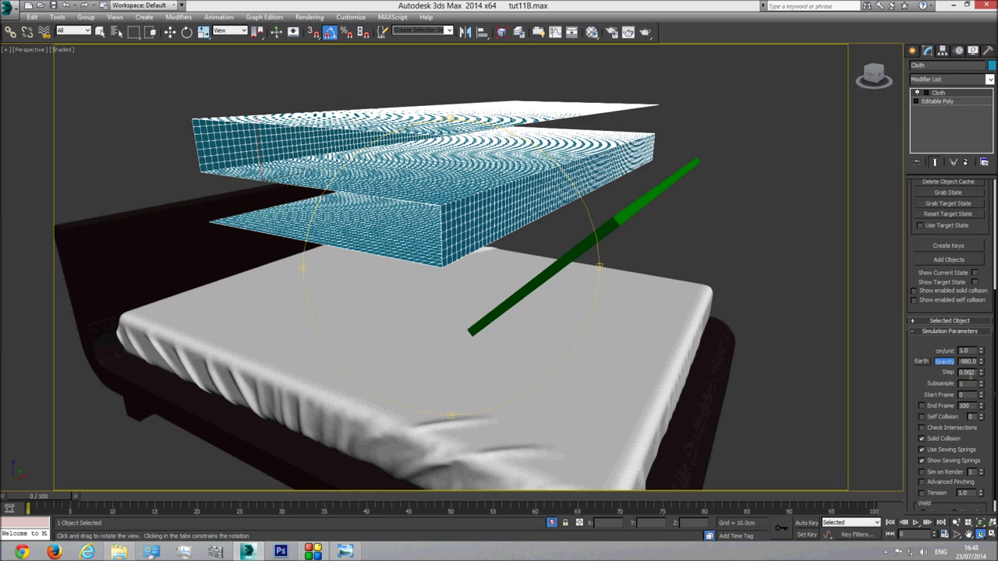
pyautogui.moveTo(599, 190); pyautogui.dragTo(517, 189)
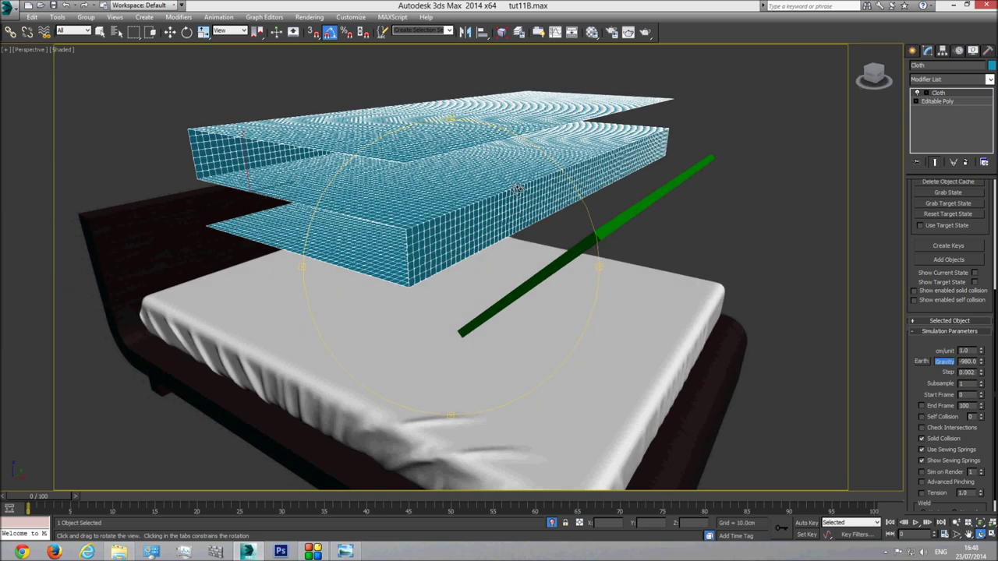
pyautogui.moveTo(530, 331); pyautogui.dragTo(722, 352)
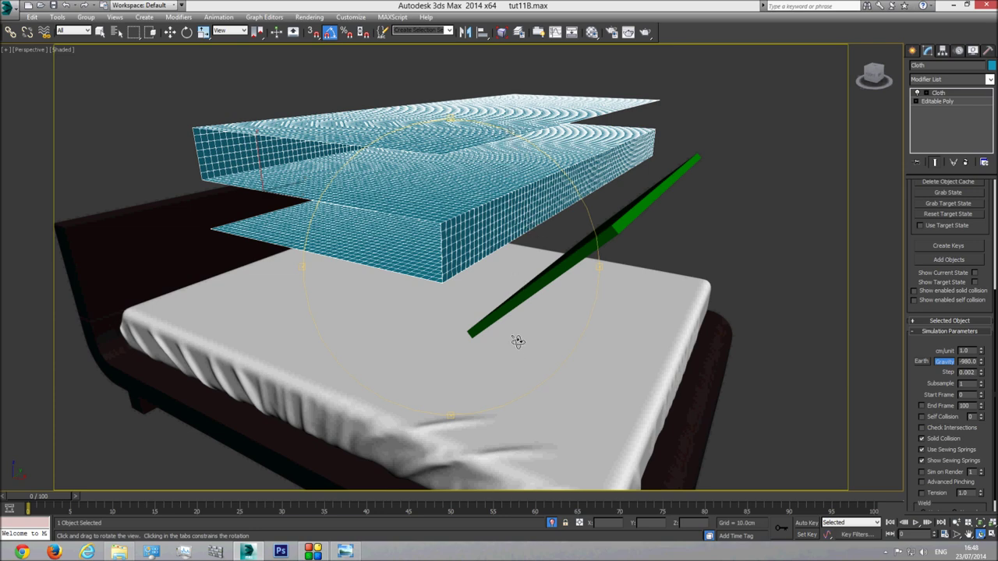
pyautogui.moveTo(505, 224); pyautogui.dragTo(545, 287)
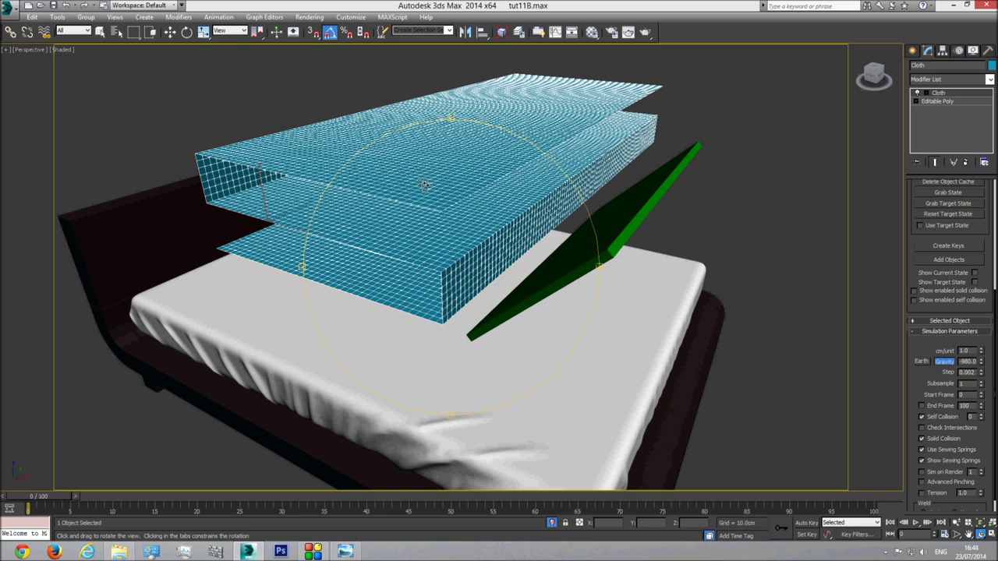
pyautogui.moveTo(474, 324); pyautogui.dragTo(471, 316)
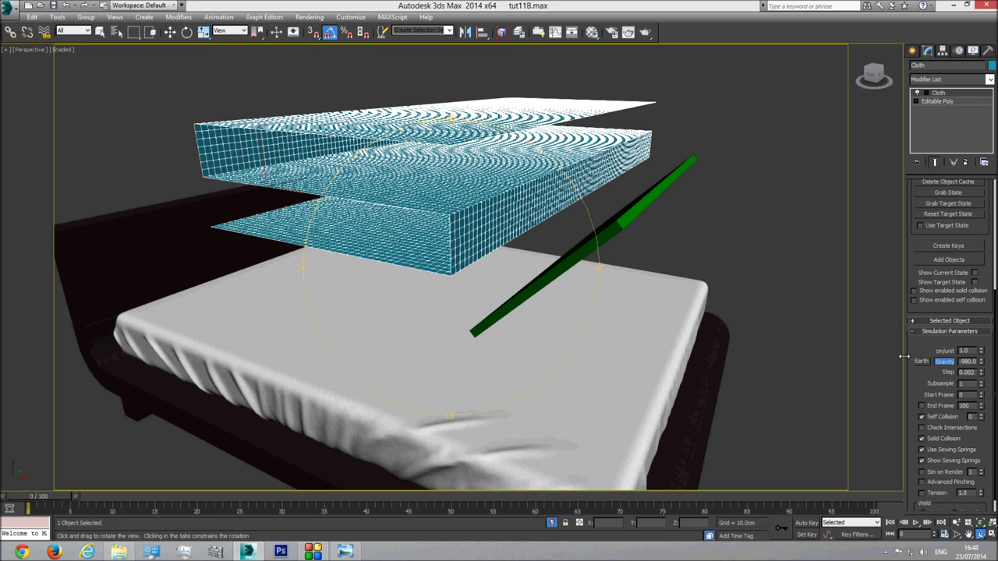
pyautogui.scroll(5, 911, 246)
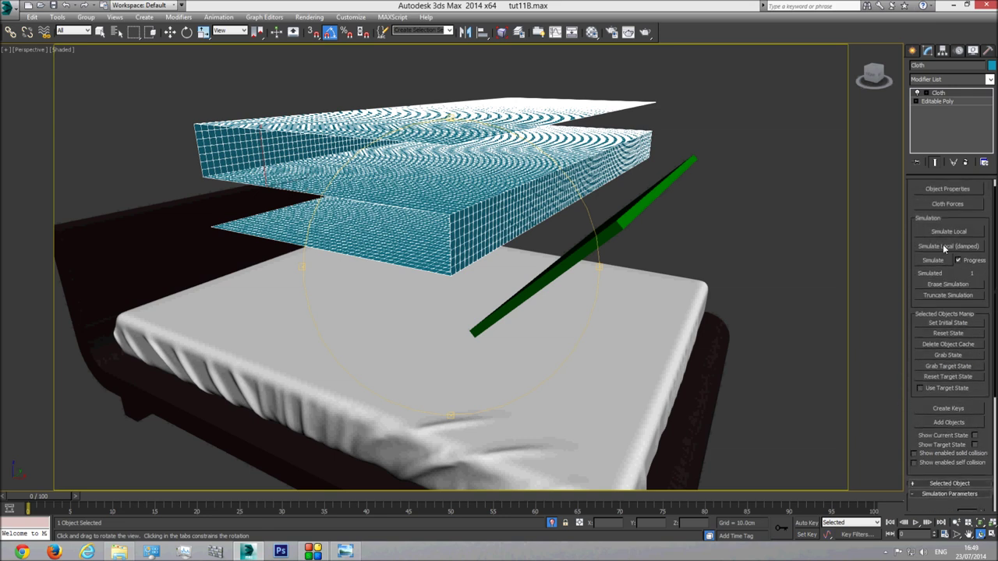
pyautogui.click(947, 232)
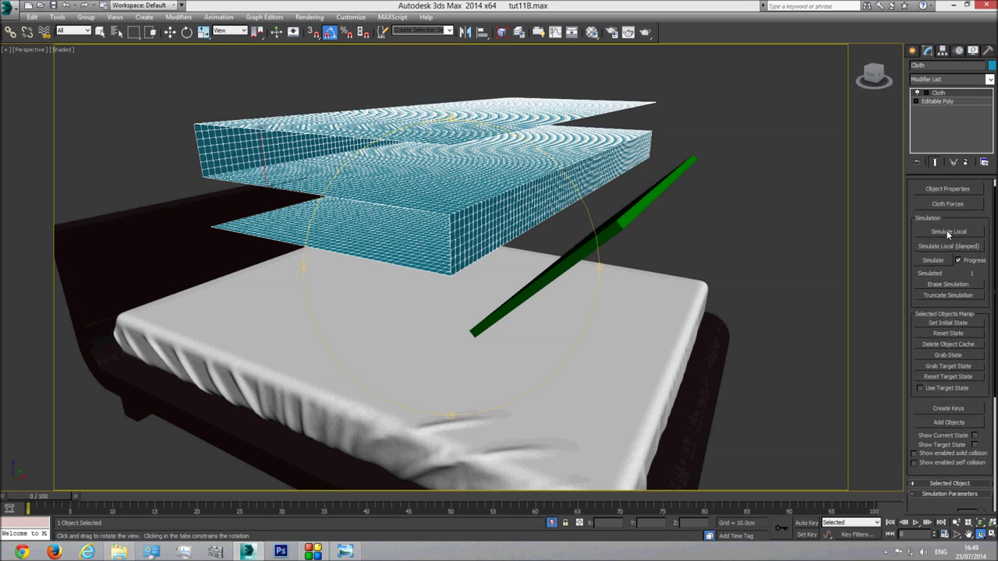
# Start the local cloth simulation and deselect the cloth to watch it fall shaded
pyautogui.click(946, 232)
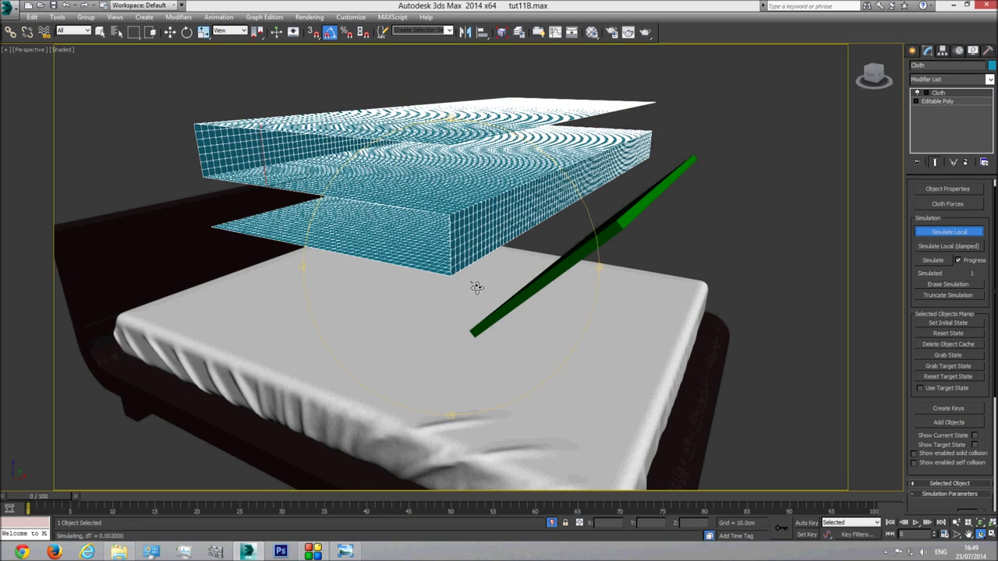
pyautogui.keyDown('alt'); pyautogui.moveTo(470, 289); pyautogui.dragTo(531, 255, button='middle'); pyautogui.keyUp('alt')
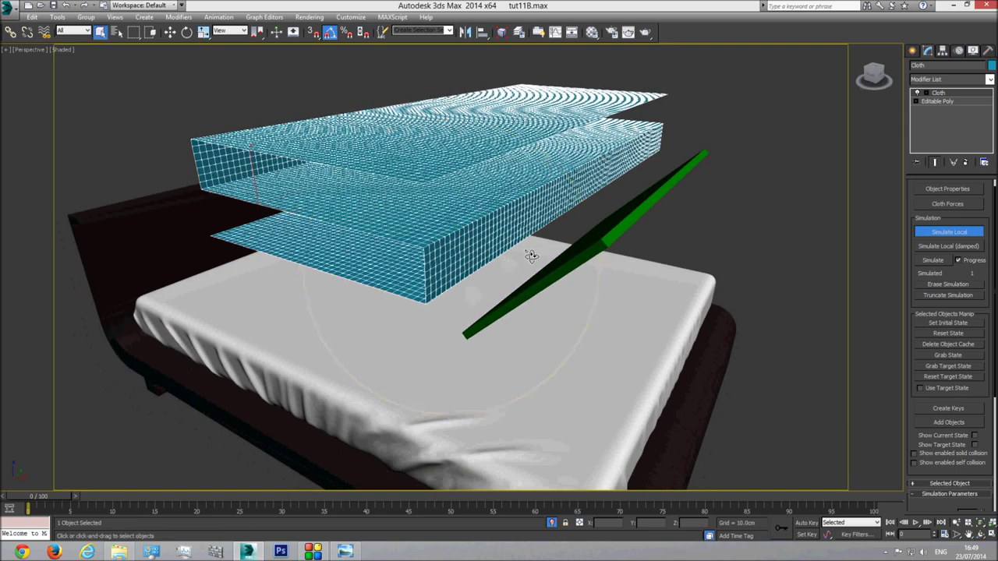
pyautogui.click(752, 103)
pyautogui.keyDown('alt'); pyautogui.moveTo(460, 340); pyautogui.dragTo(450, 326, button='middle'); pyautogui.keyUp('alt')
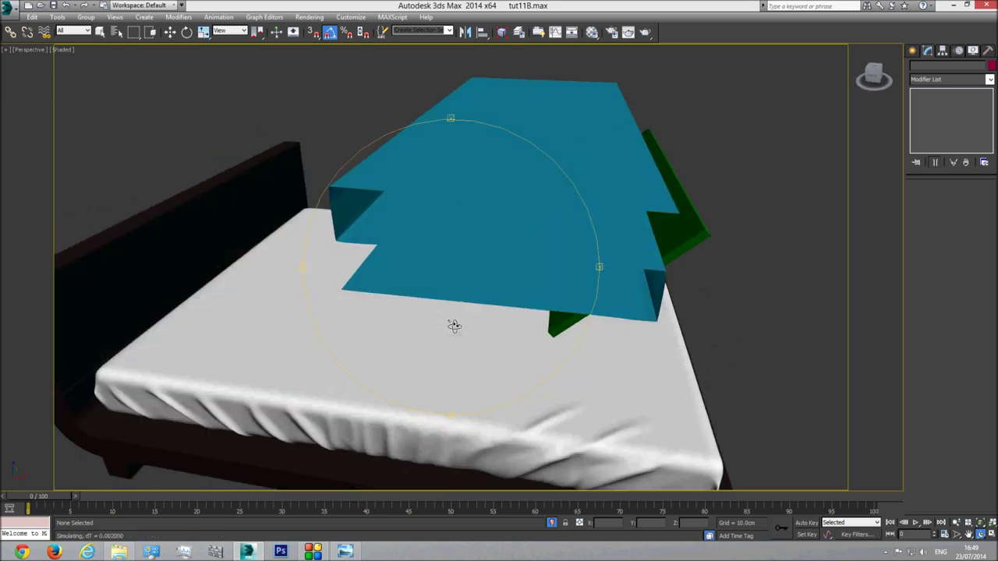
pyautogui.moveTo(460, 323)
pyautogui.mouseDown()
pyautogui.moveTo(467, 304)
pyautogui.moveTo(447, 330)
pyautogui.mouseUp()
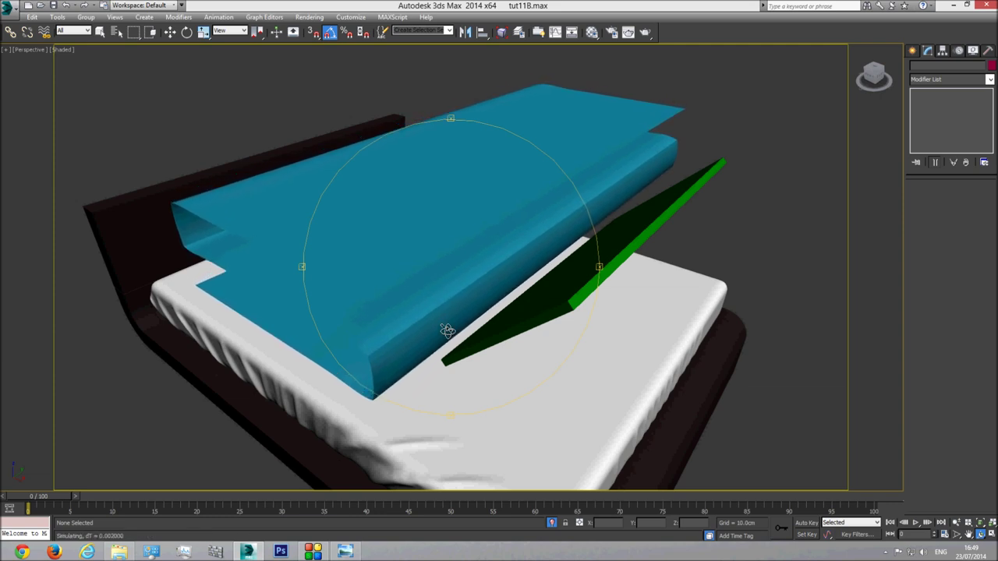
# Orbit around the bed from several angles as the cloth drapes over it
pyautogui.moveTo(446, 330); pyautogui.dragTo(534, 275)
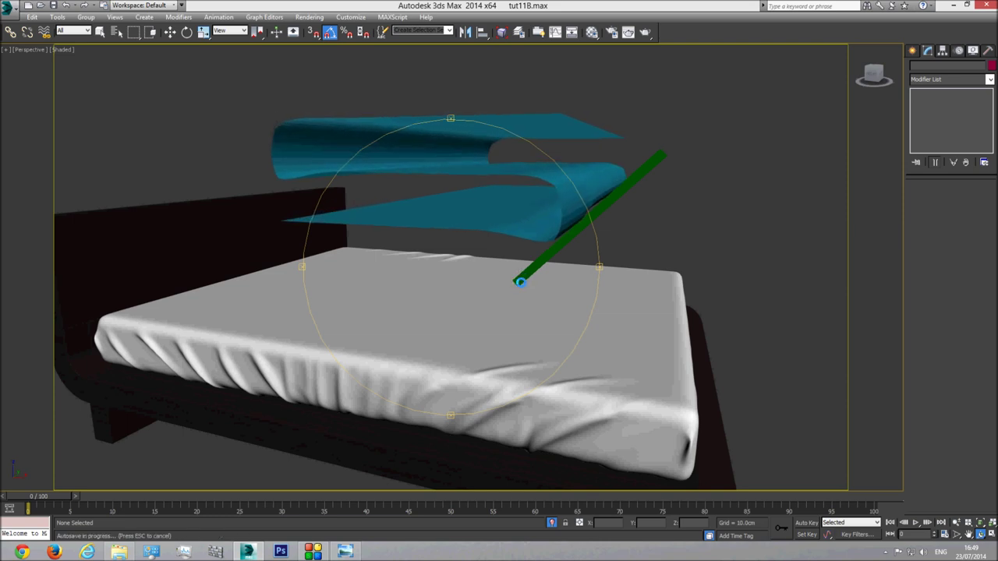
pyautogui.moveTo(520, 282); pyautogui.dragTo(570, 248)
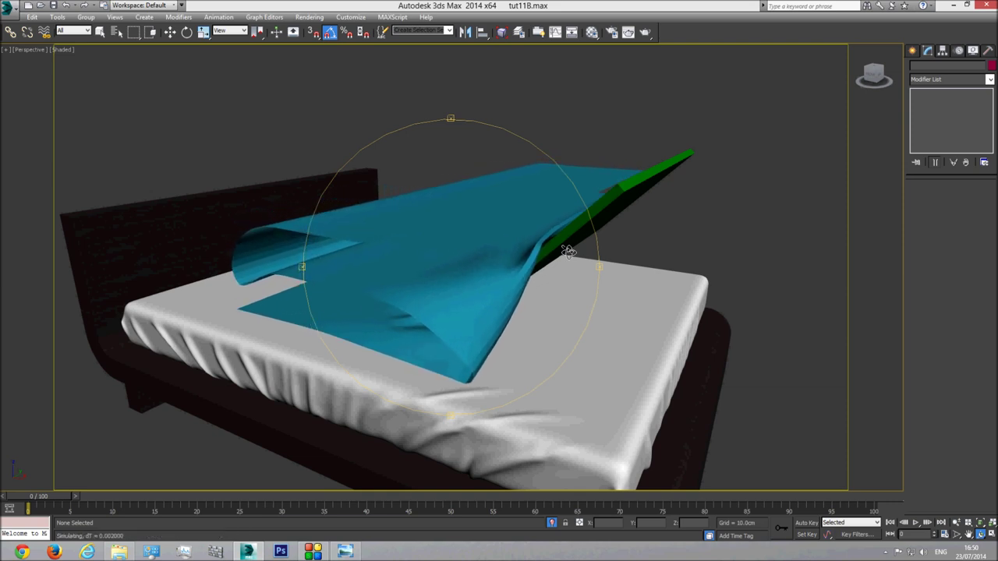
pyautogui.moveTo(491, 295); pyautogui.dragTo(503, 298)
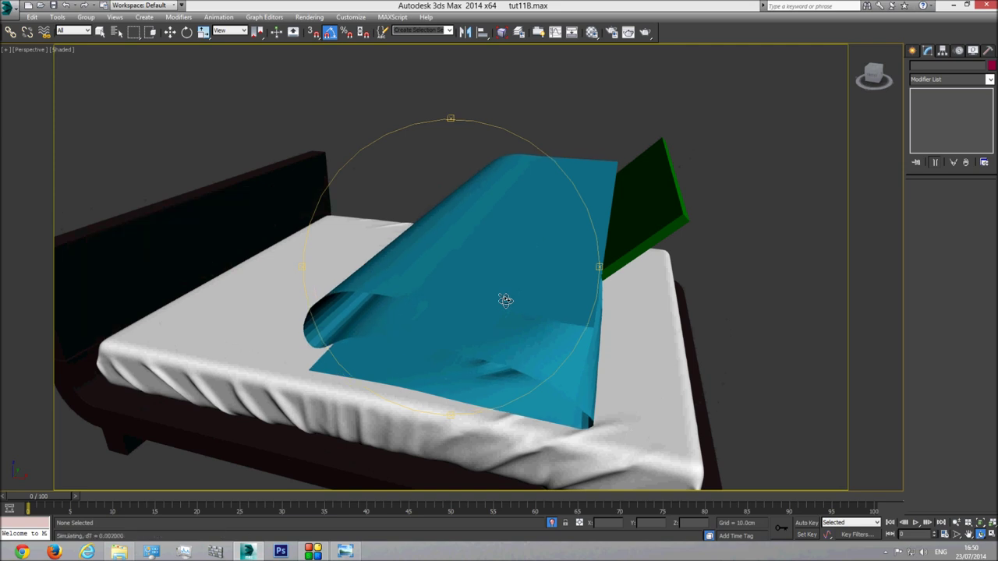
pyautogui.moveTo(508, 300); pyautogui.dragTo(476, 309)
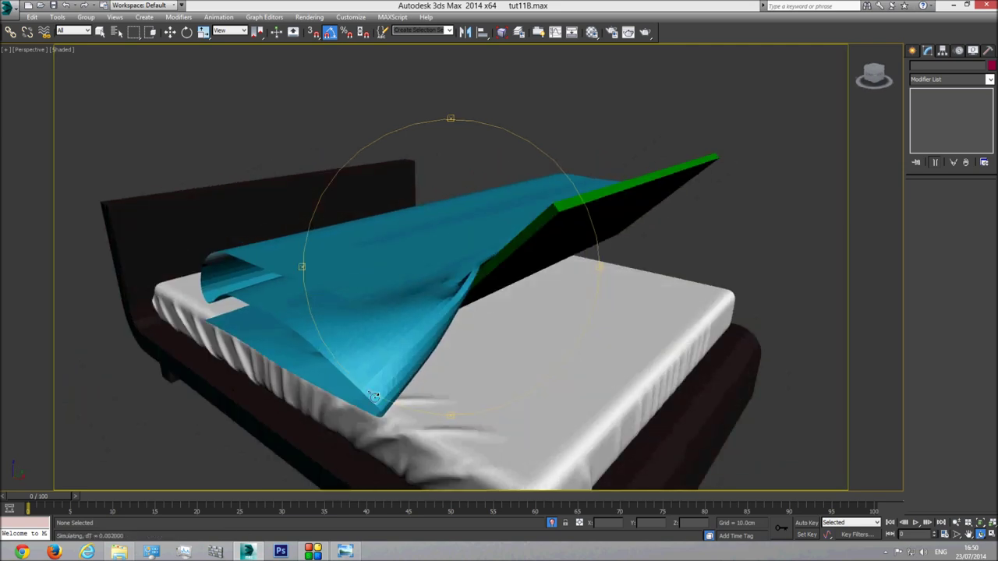
pyautogui.moveTo(417, 364); pyautogui.dragTo(448, 355)
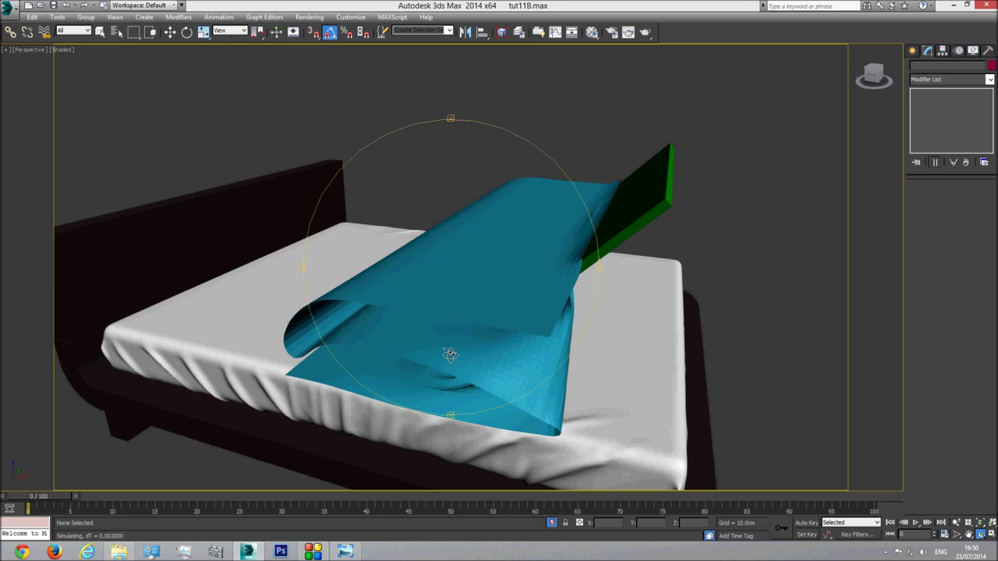
pyautogui.moveTo(461, 343); pyautogui.dragTo(450, 330)
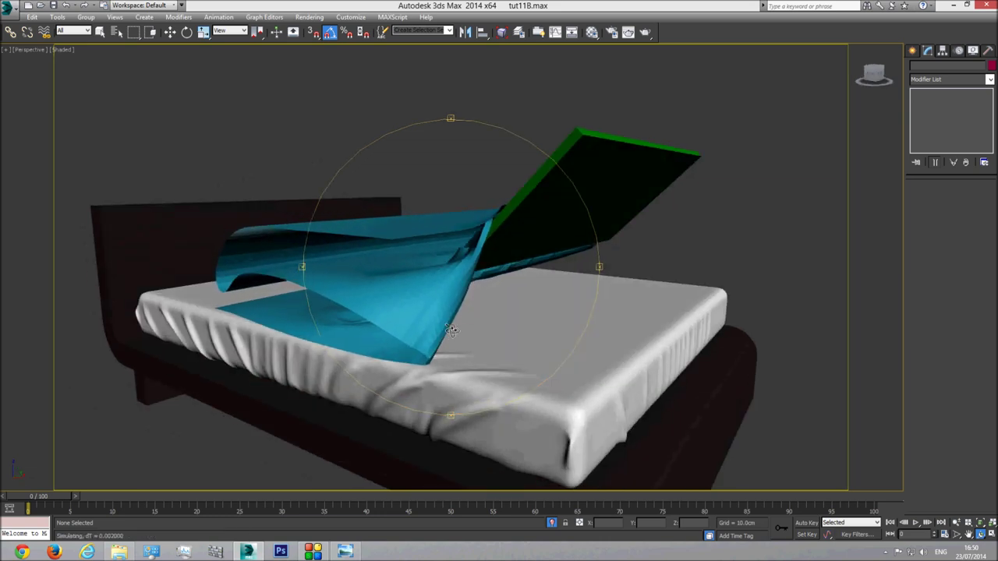
pyautogui.moveTo(452, 330); pyautogui.dragTo(487, 340)
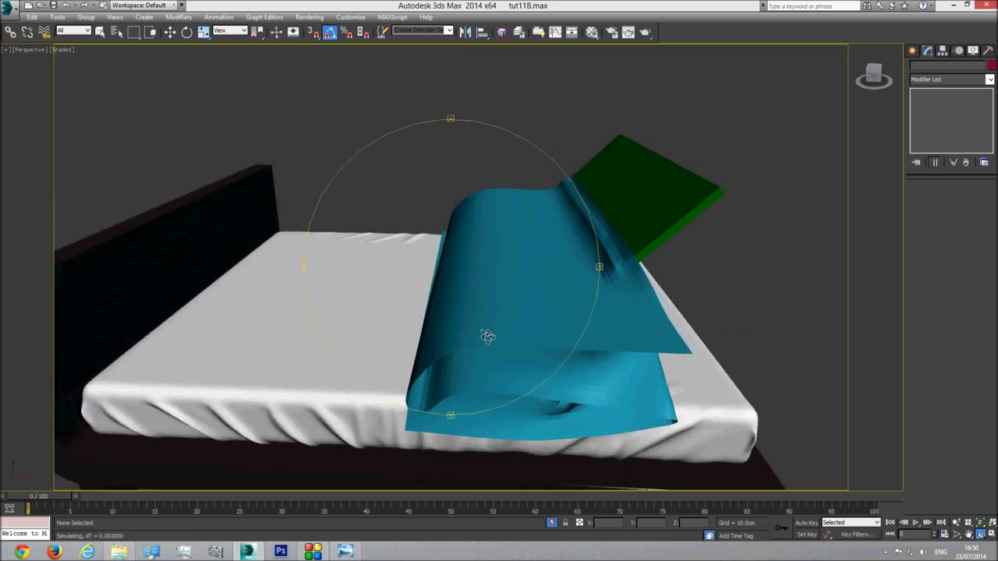
pyautogui.moveTo(486, 338); pyautogui.dragTo(461, 329)
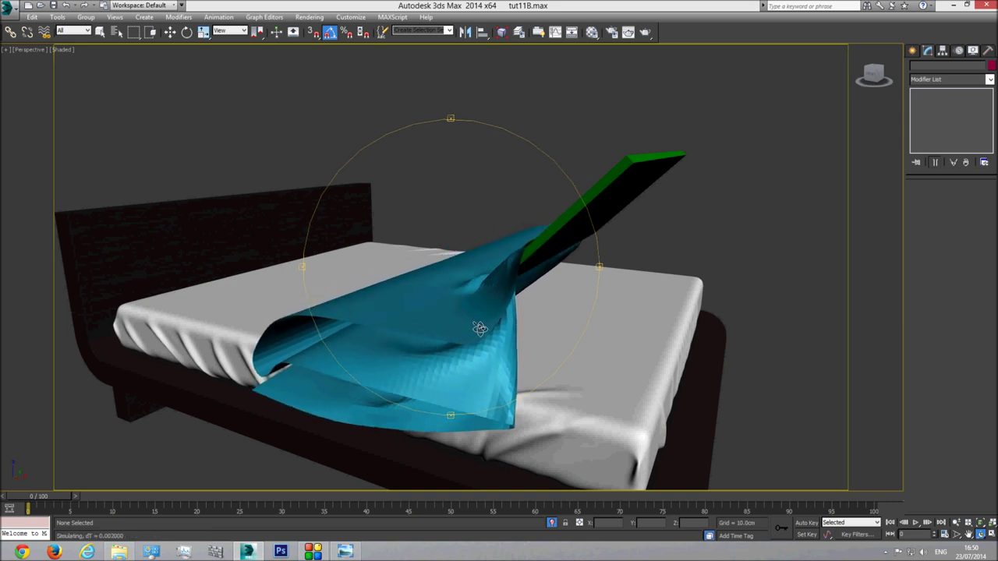
pyautogui.moveTo(480, 335); pyautogui.dragTo(494, 334)
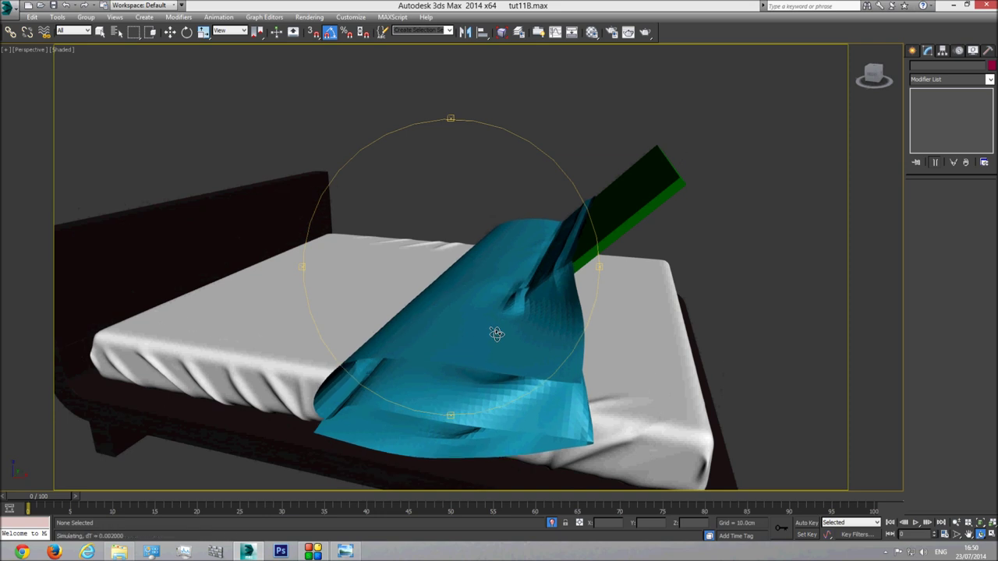
pyautogui.moveTo(520, 338); pyautogui.dragTo(543, 346)
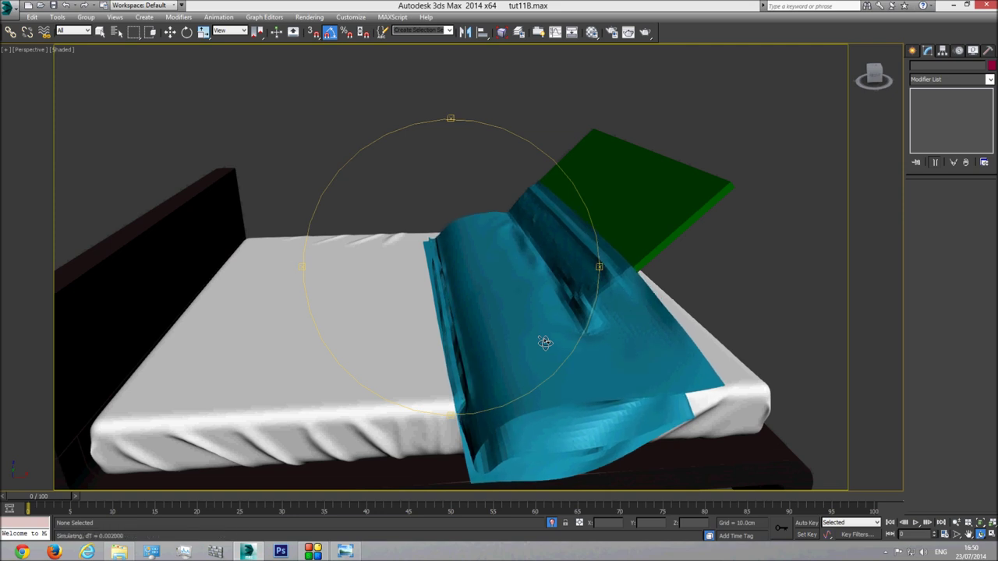
pyautogui.moveTo(497, 338); pyautogui.dragTo(434, 341)
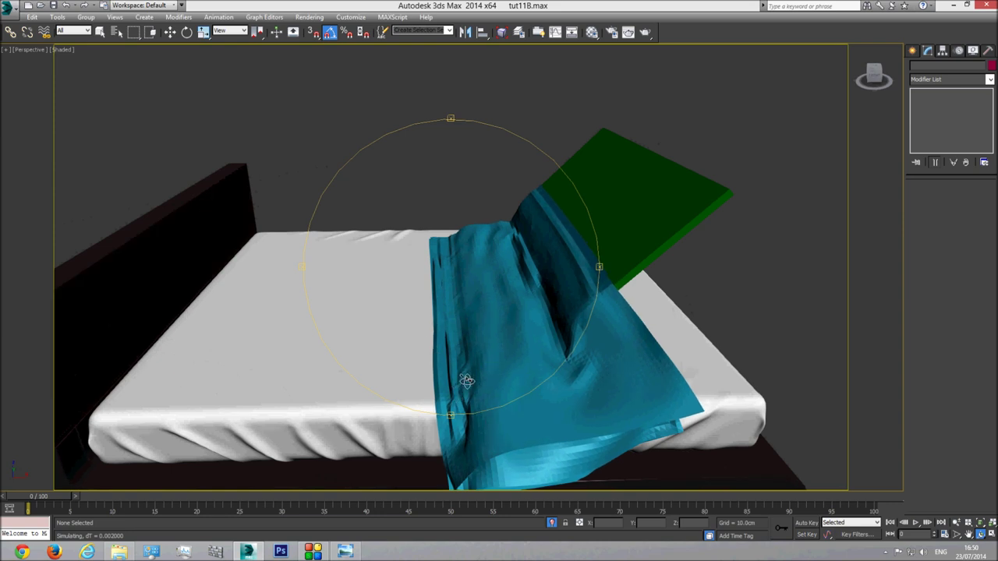
# Zoom in and orbit closely to inspect the cloth folds around the green board
pyautogui.scroll(5, 456, 390)
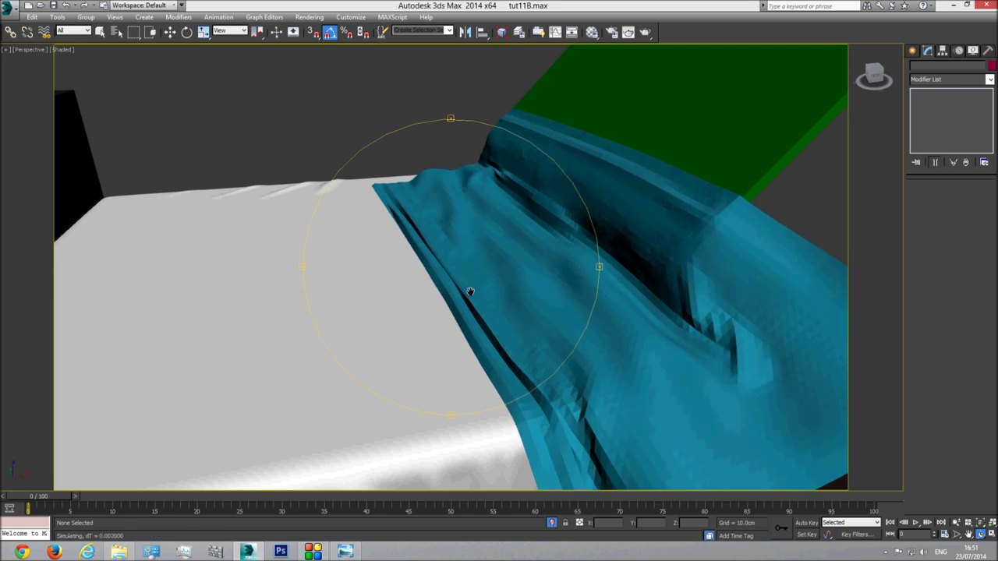
pyautogui.moveTo(478, 299); pyautogui.dragTo(466, 289)
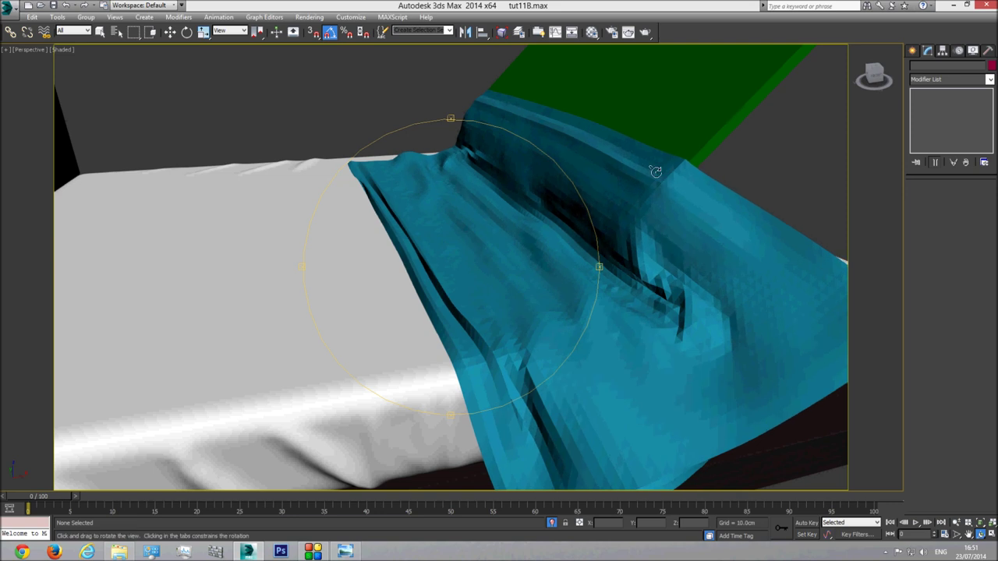
pyautogui.moveTo(487, 313); pyautogui.dragTo(463, 313)
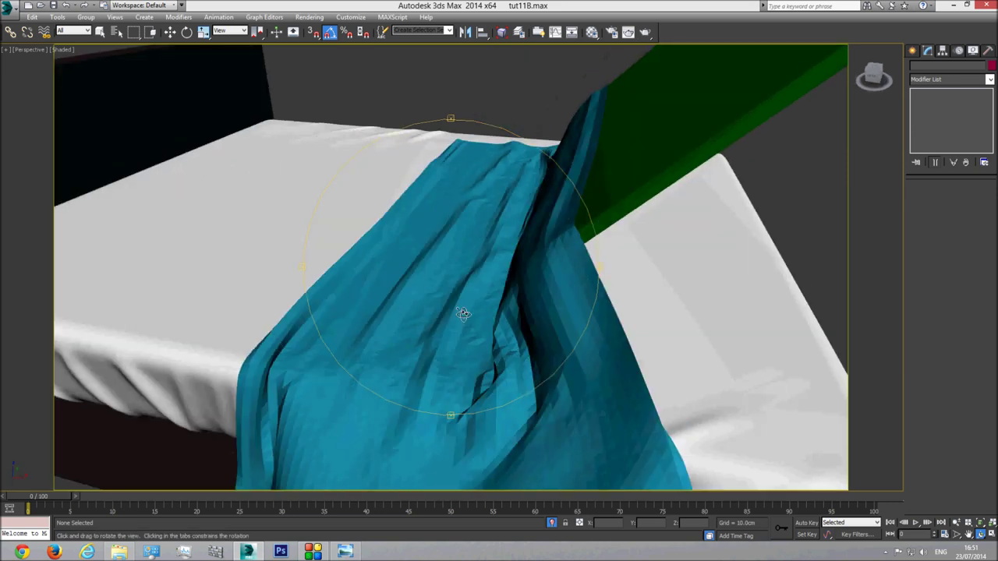
pyautogui.scroll(-2, 463, 314)
pyautogui.scroll(-3, 486, 306)
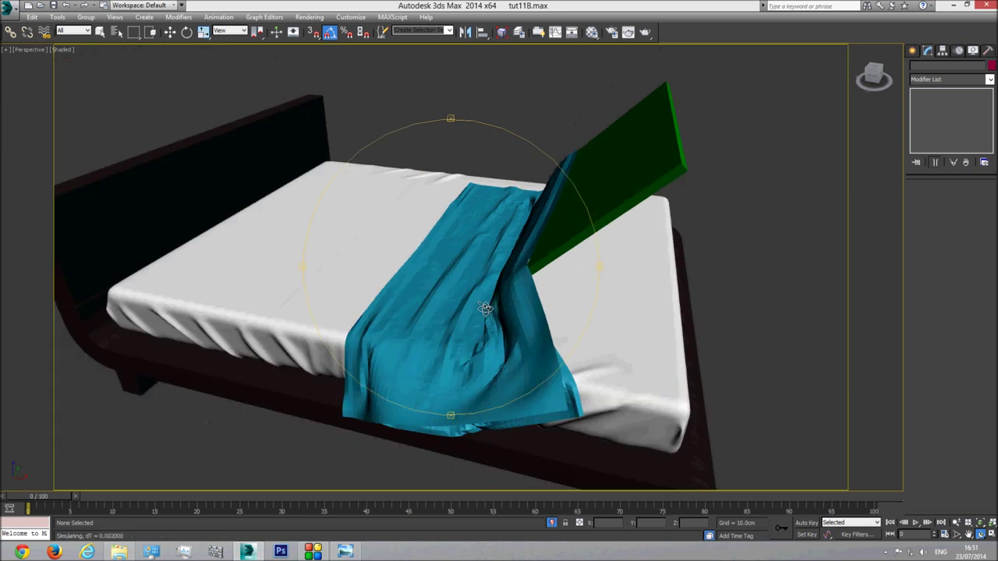
pyautogui.moveTo(484, 309); pyautogui.dragTo(499, 312)
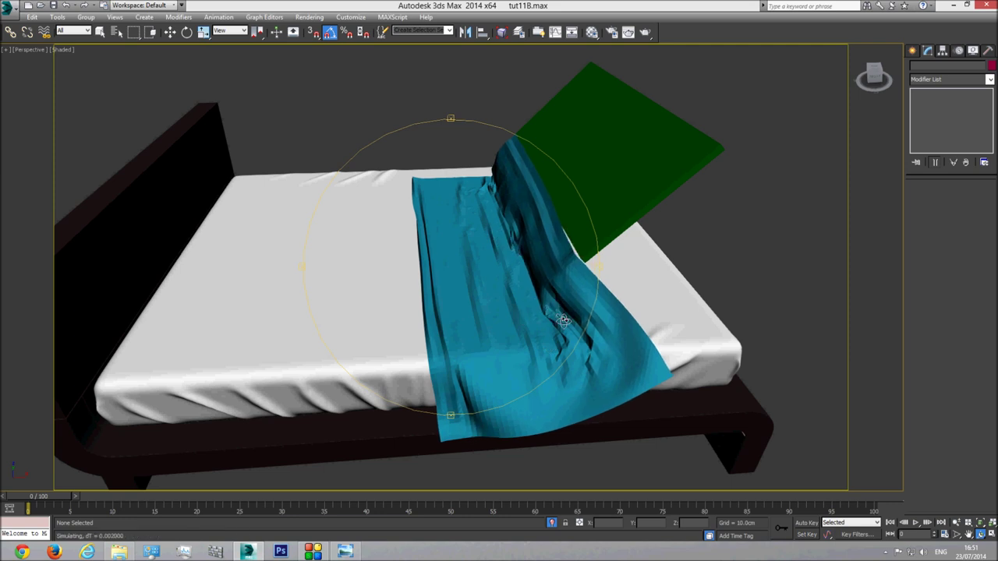
pyautogui.moveTo(498, 281); pyautogui.dragTo(512, 278)
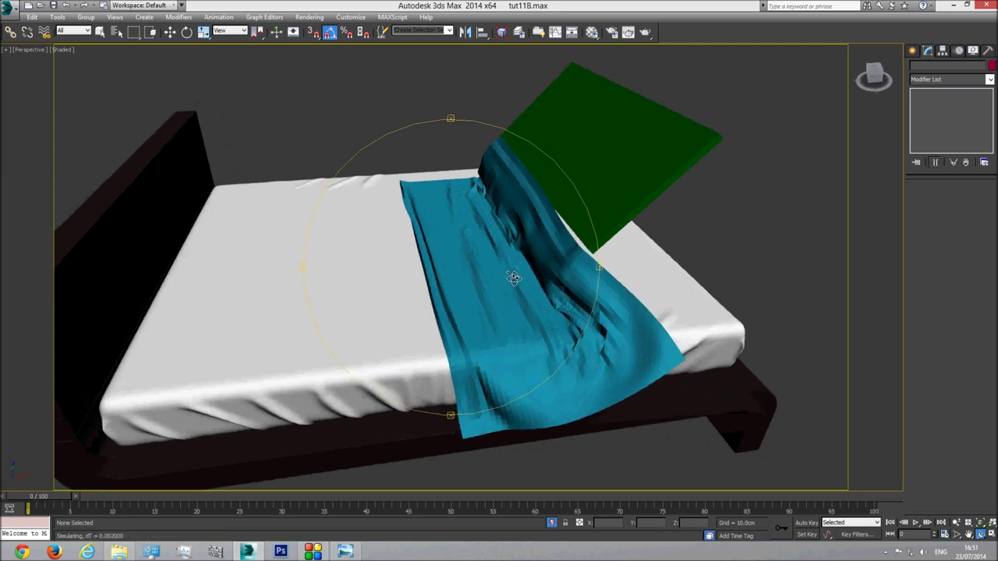
pyautogui.scroll(5, 526, 255)
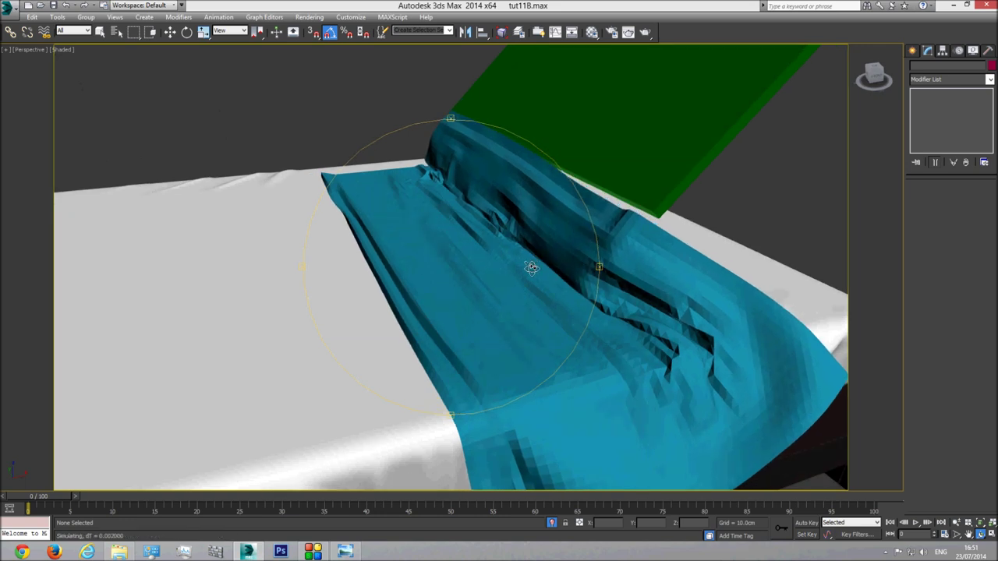
pyautogui.moveTo(530, 268); pyautogui.dragTo(502, 271)
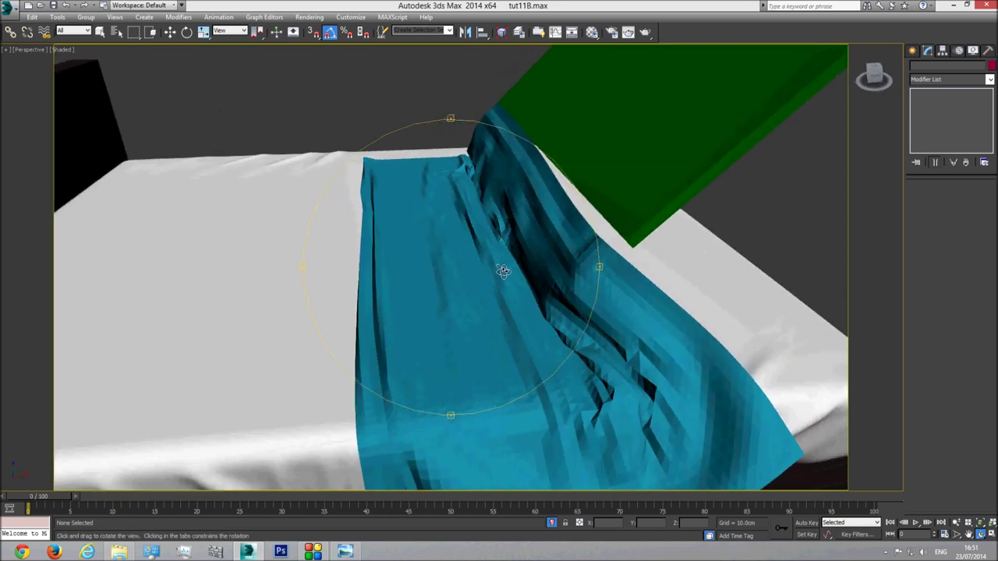
pyautogui.moveTo(512, 270); pyautogui.dragTo(504, 223)
pyautogui.moveTo(492, 260); pyautogui.dragTo(459, 279)
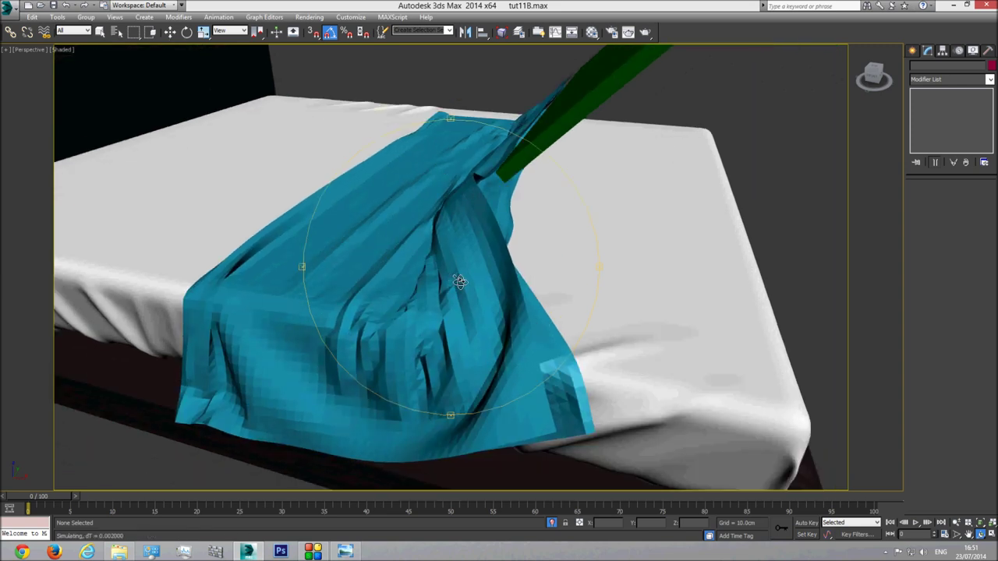
# Orbit from a low side angle and from above as the cloth hangs over the bed edge
pyautogui.moveTo(460, 273); pyautogui.dragTo(495, 278)
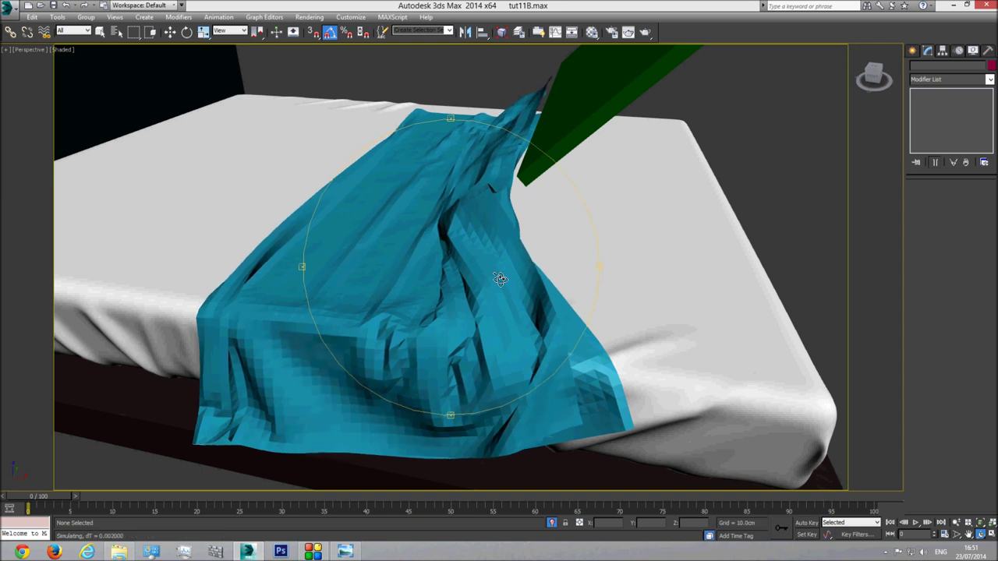
pyautogui.moveTo(500, 279); pyautogui.dragTo(529, 285)
pyautogui.rightClick(529, 285)
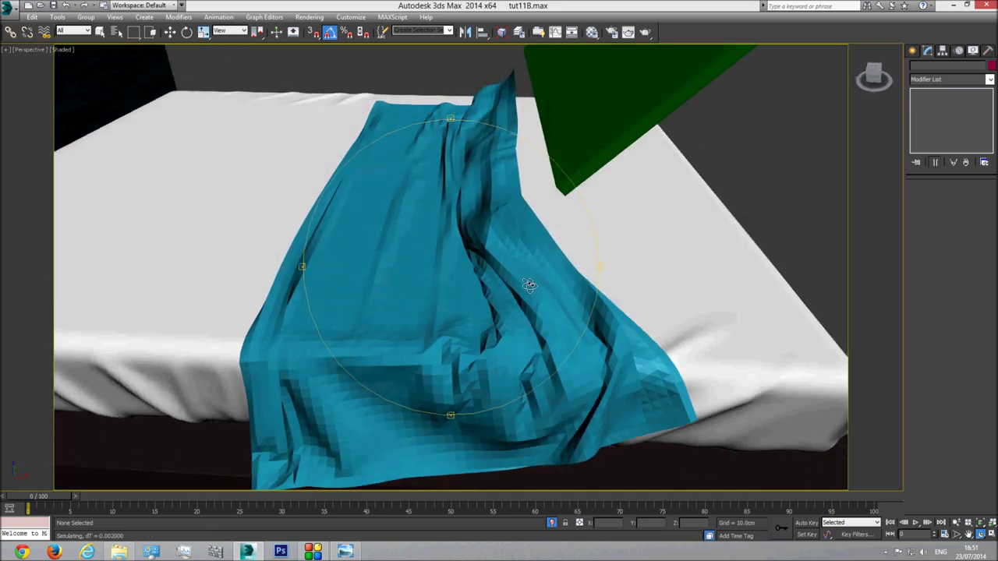
pyautogui.moveTo(528, 285); pyautogui.dragTo(534, 281)
pyautogui.rightClick(528, 285)
pyautogui.moveTo(527, 287); pyautogui.dragTo(476, 286)
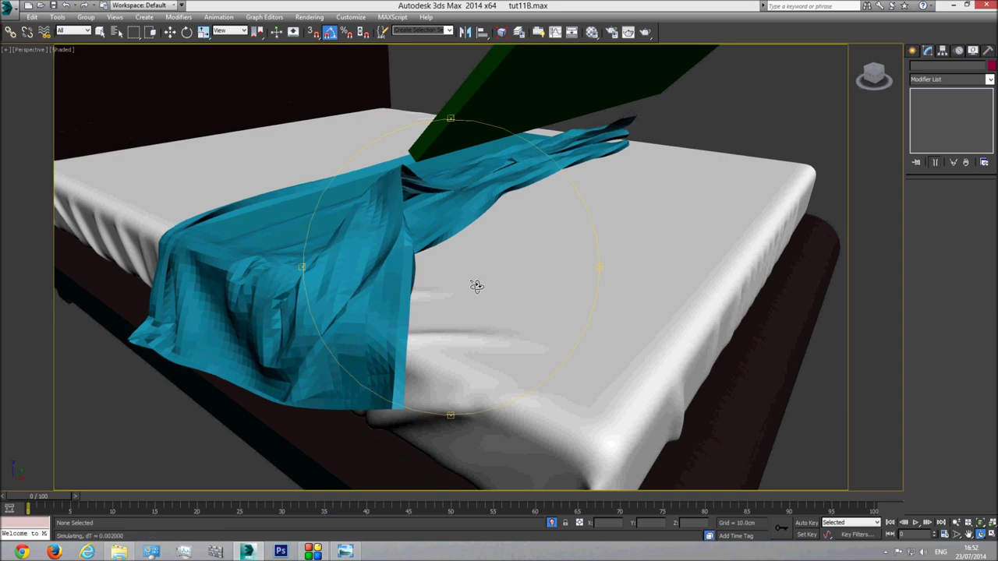
pyautogui.moveTo(476, 286); pyautogui.dragTo(634, 262)
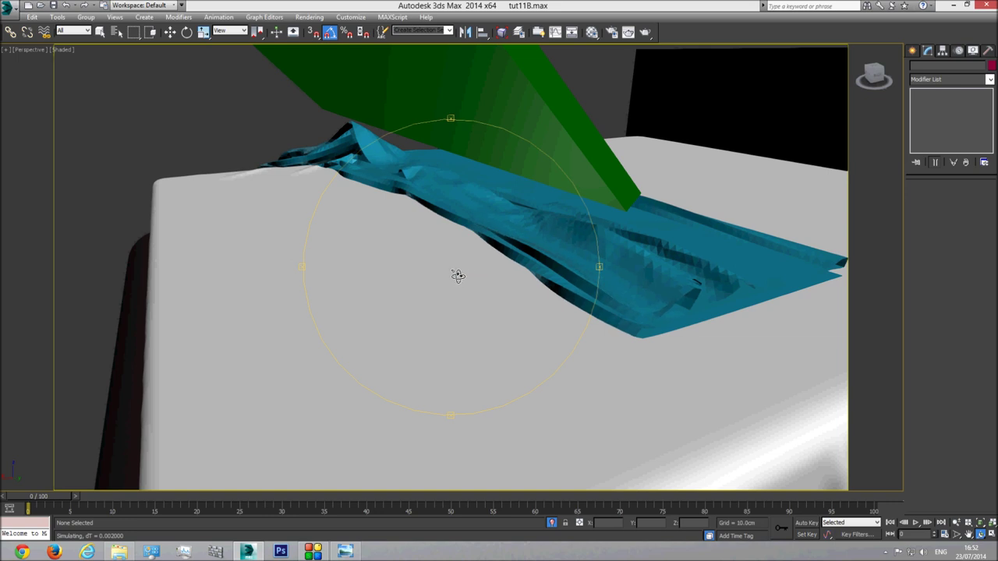
# Orbit to a final angle on the draped cloth, then exit orbit and select the blue cloth
pyautogui.moveTo(390, 285); pyautogui.dragTo(499, 285)
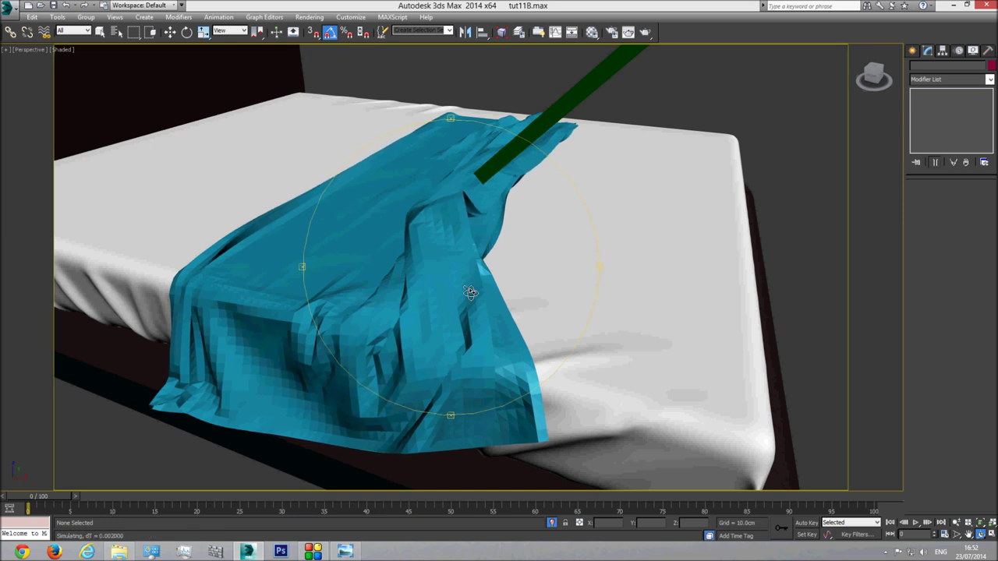
pyautogui.moveTo(470, 293); pyautogui.dragTo(507, 294)
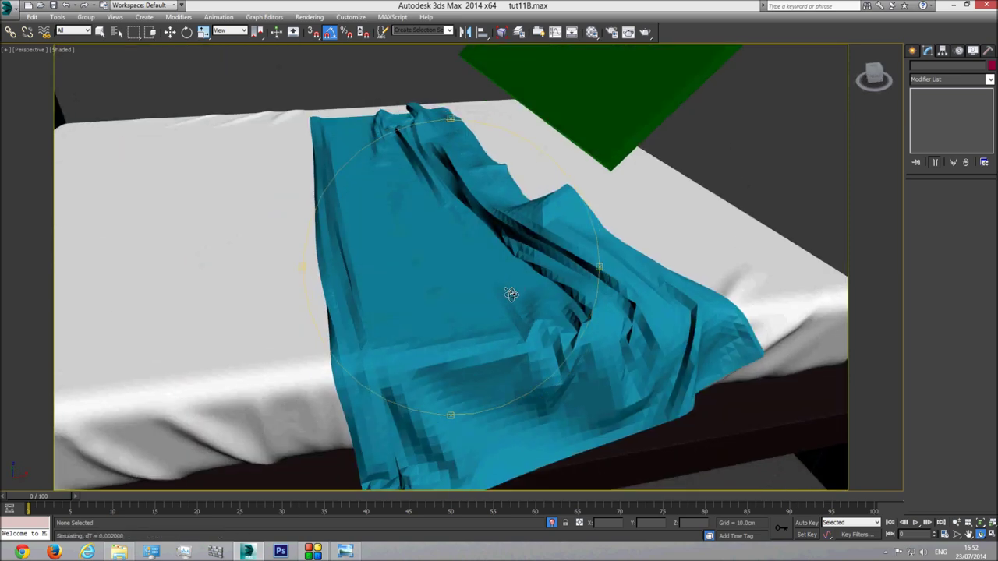
pyautogui.moveTo(507, 293); pyautogui.dragTo(441, 259)
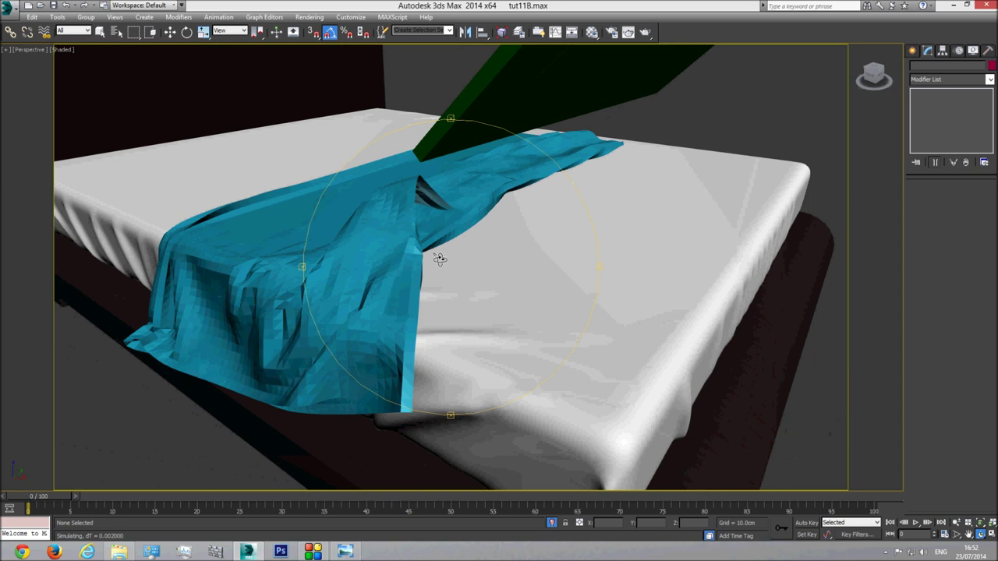
pyautogui.rightClick(395, 219)
pyautogui.click(396, 212)
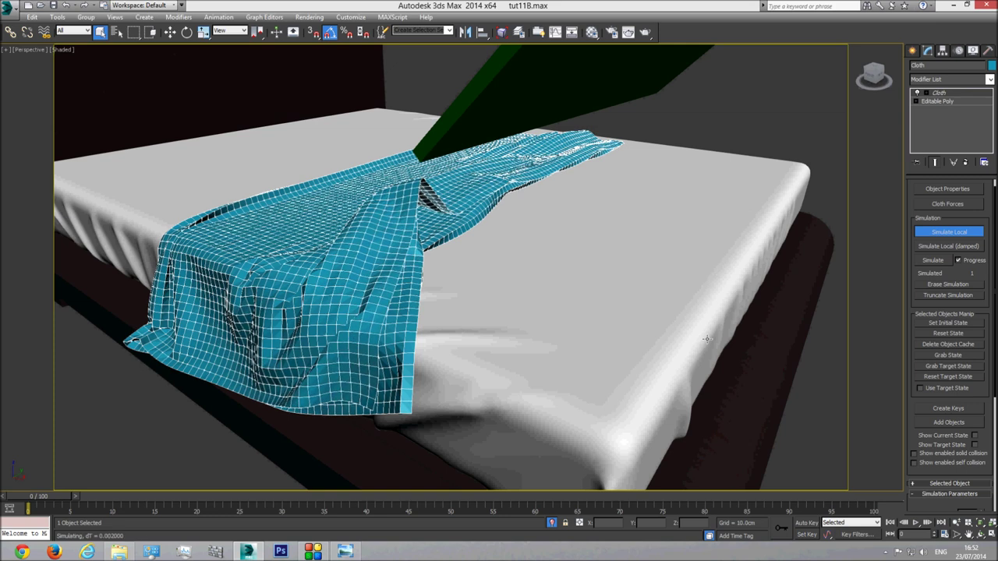
# Stop the cloth simulation and reselect the blanket
pyautogui.click(938, 232)
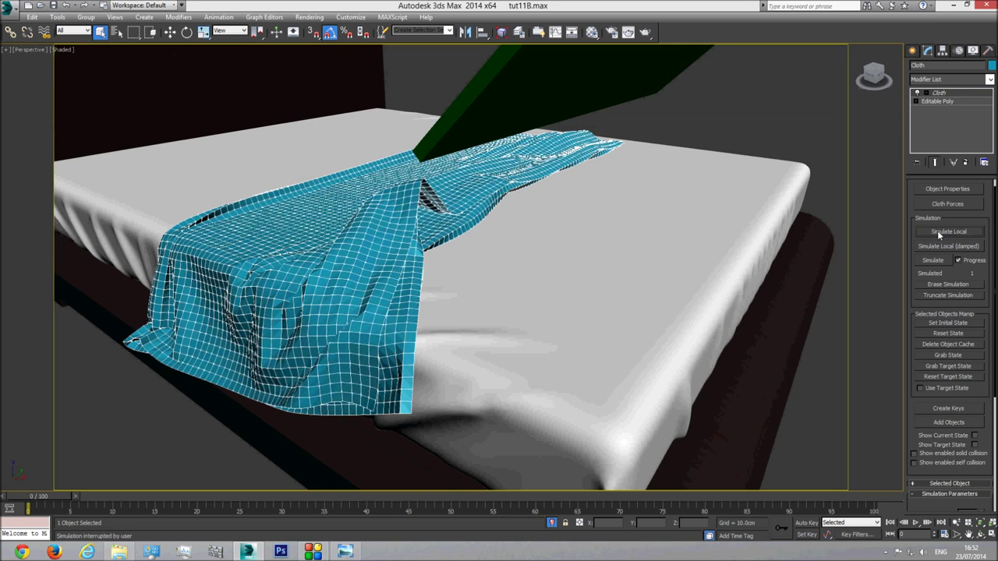
pyautogui.click(771, 117)
pyautogui.click(349, 234)
# Add a Shell modifier to the blanket with an Outer Amount of 0.2cm
pyautogui.click(990, 80)
pyautogui.scroll(-10, 955, 234)
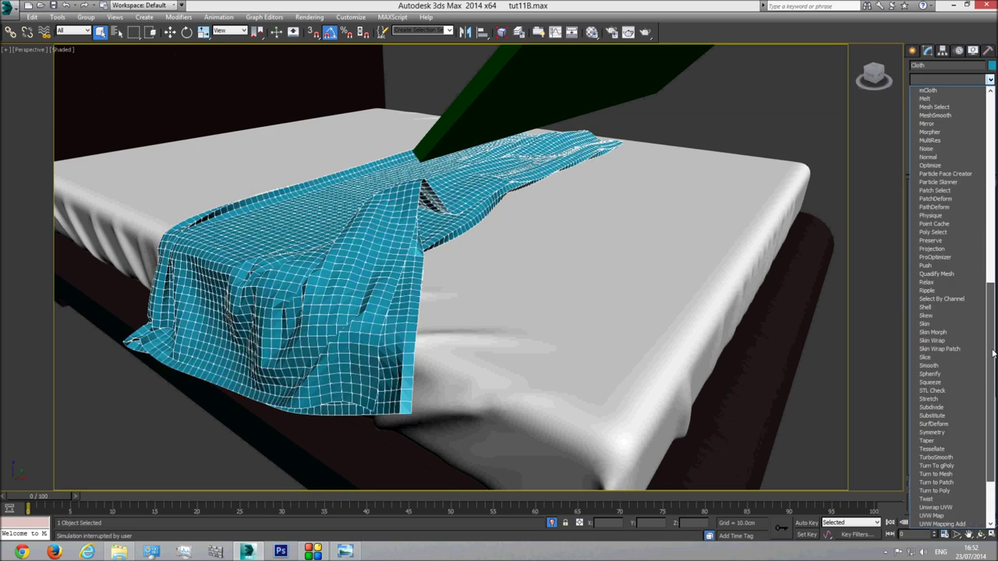
pyautogui.click(935, 223)
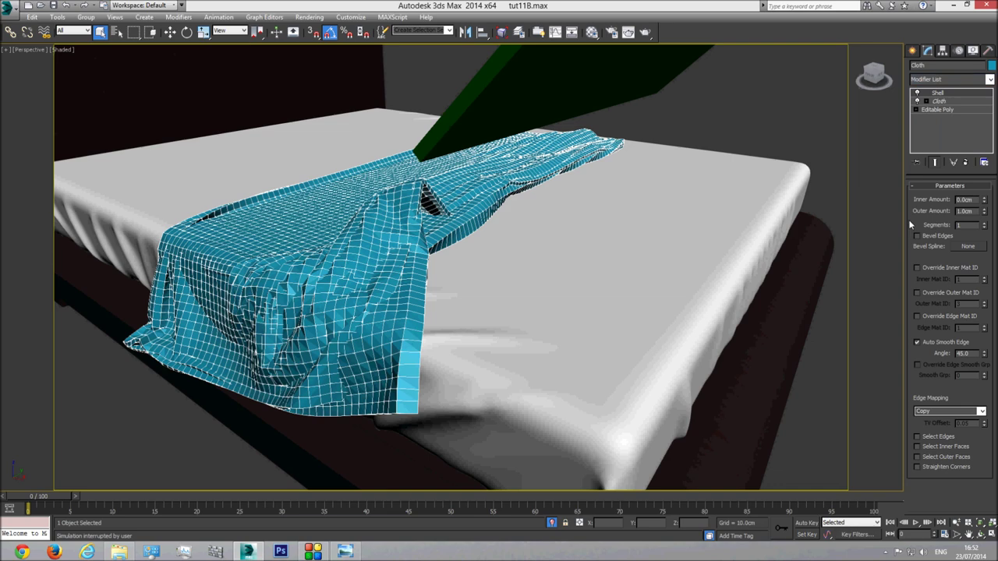
pyautogui.click(979, 534)
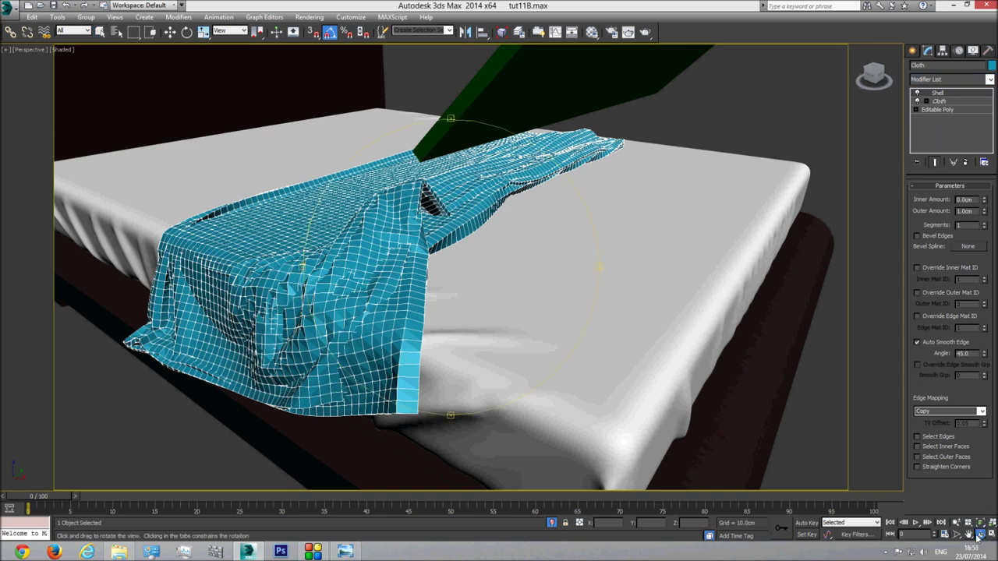
pyautogui.moveTo(555, 331); pyautogui.dragTo(560, 301)
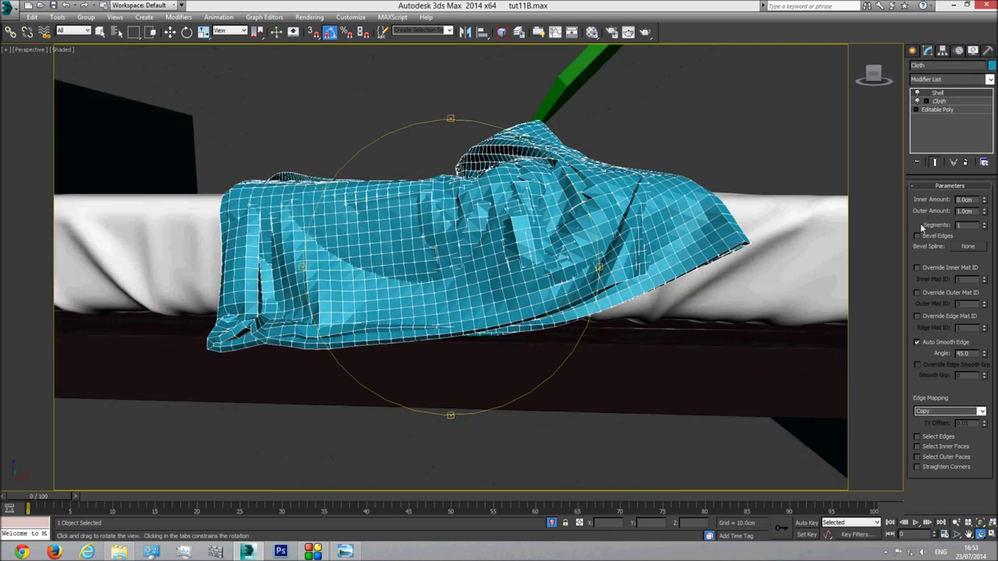
pyautogui.doubleClick(966, 212)
pyautogui.write('0.2')
pyautogui.press('Return')
pyautogui.moveTo(466, 273); pyautogui.dragTo(430, 274)
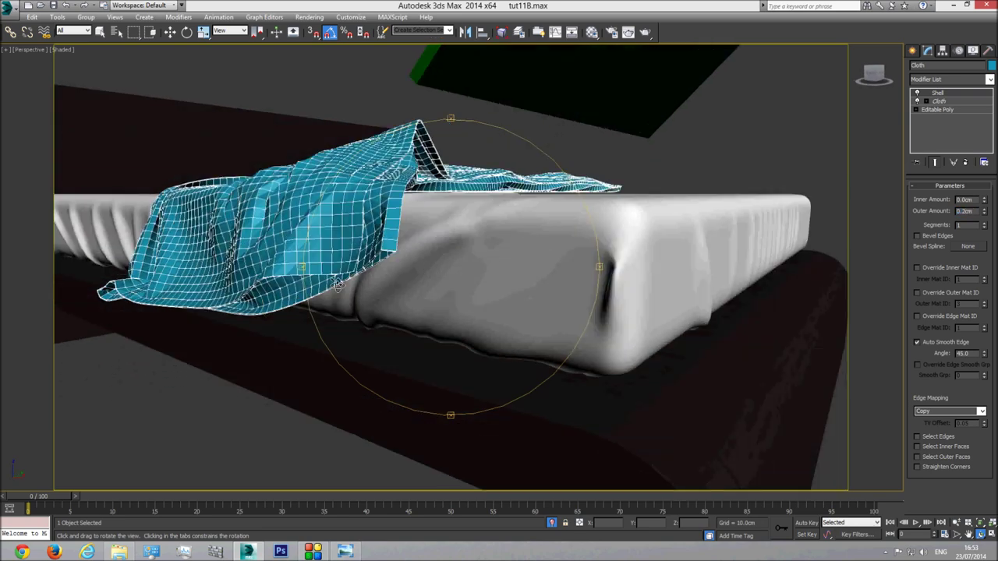
# Add a TurboSmooth modifier and raise its Iterations
pyautogui.click(989, 80)
pyautogui.scroll(-10, 947, 312)
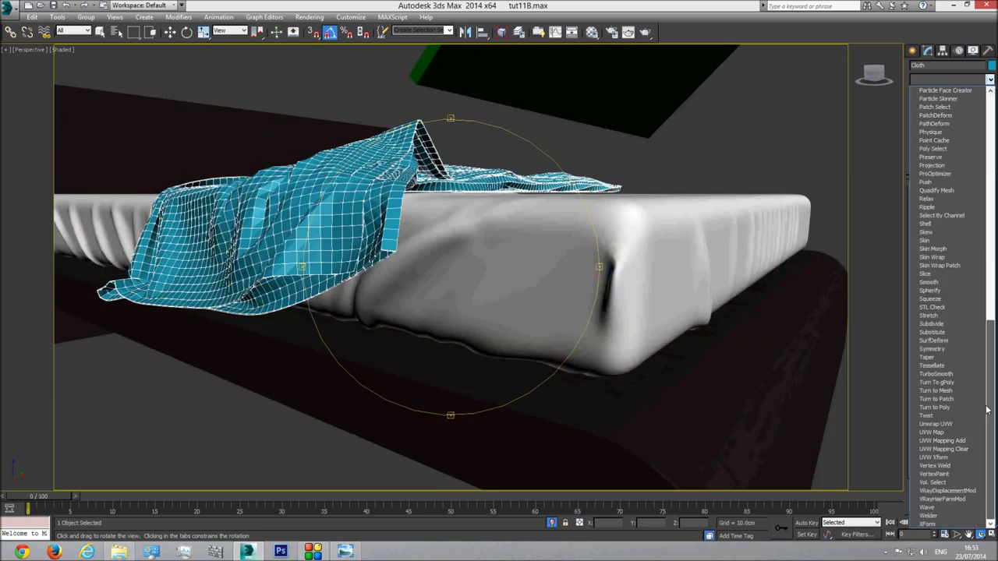
pyautogui.click(938, 374)
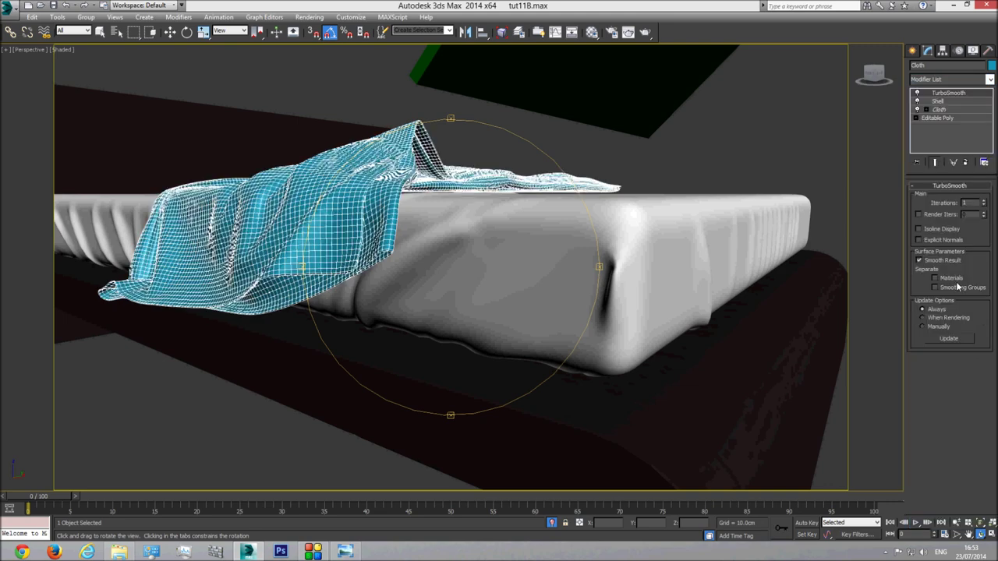
pyautogui.click(984, 204)
pyautogui.click(717, 163)
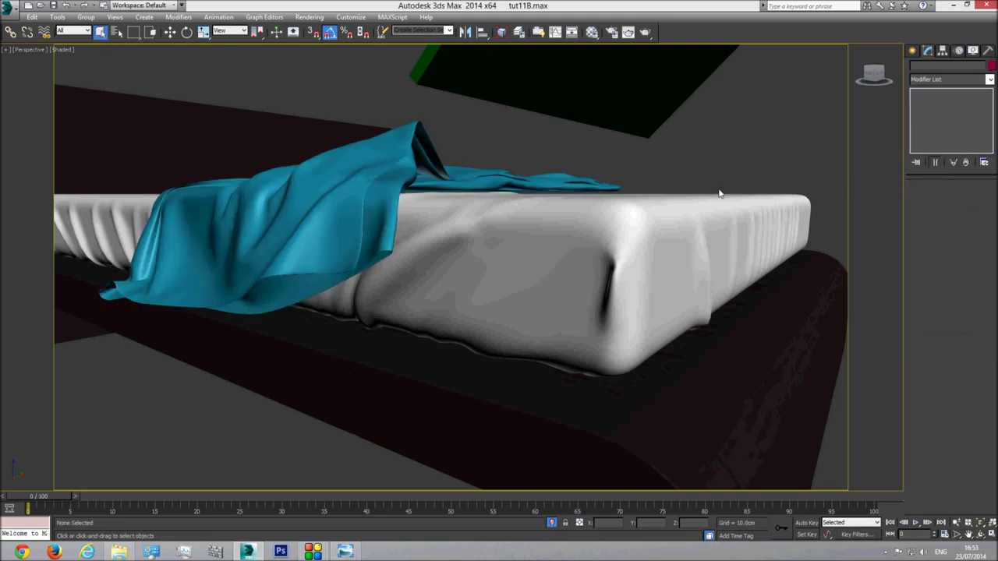
# Orbit to a front-corner view of the bed and delete the green plane
pyautogui.click(980, 535)
pyautogui.moveTo(623, 311); pyautogui.dragTo(455, 250)
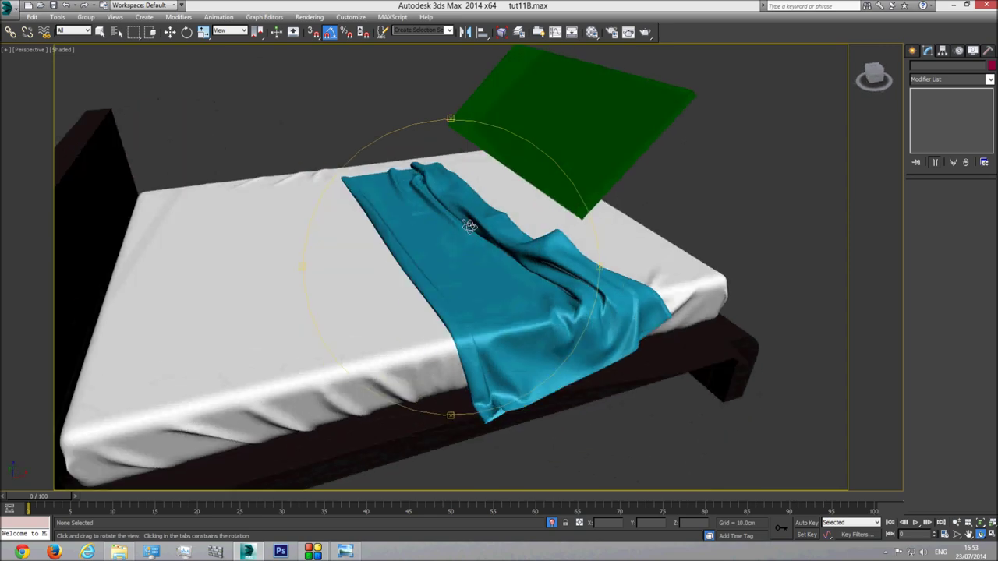
pyautogui.moveTo(506, 284); pyautogui.dragTo(519, 209)
pyautogui.rightClick(518, 208)
pyautogui.click(583, 143)
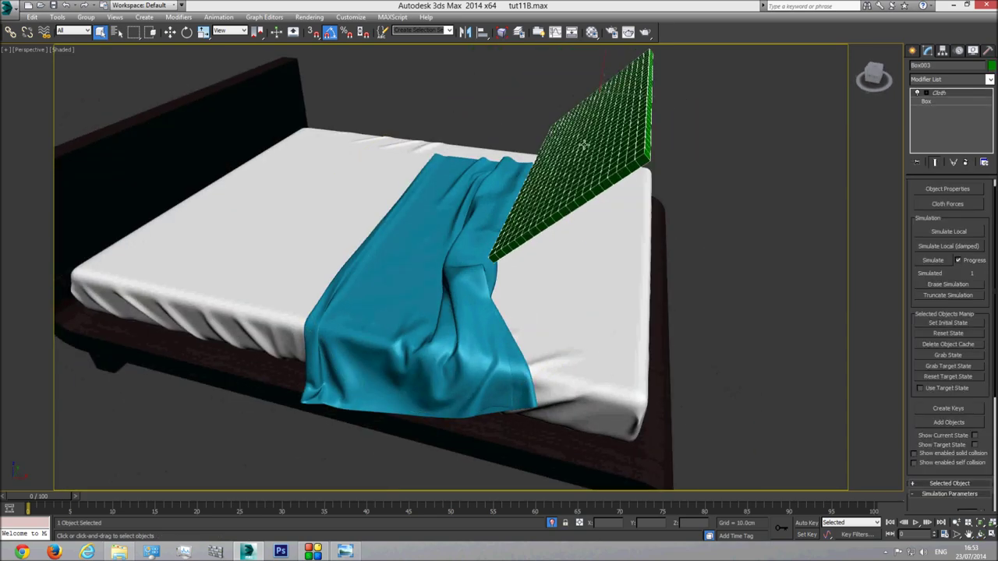
pyautogui.press('Delete')
# Remove the Cloth modifier from the bed sheet and bed frame
pyautogui.click(584, 226)
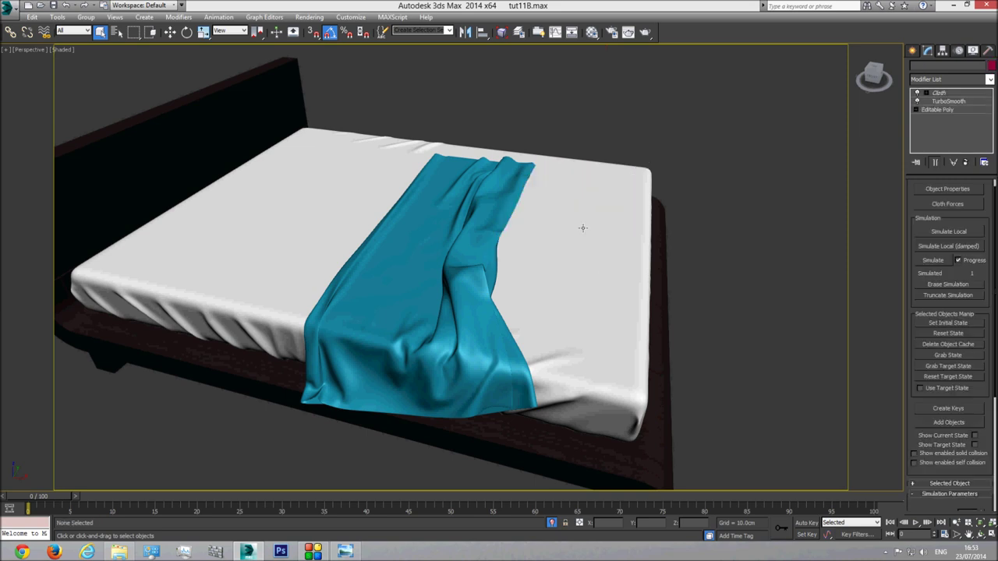
pyautogui.keyDown('ctrl'); pyautogui.click(661, 294); pyautogui.keyUp('ctrl')
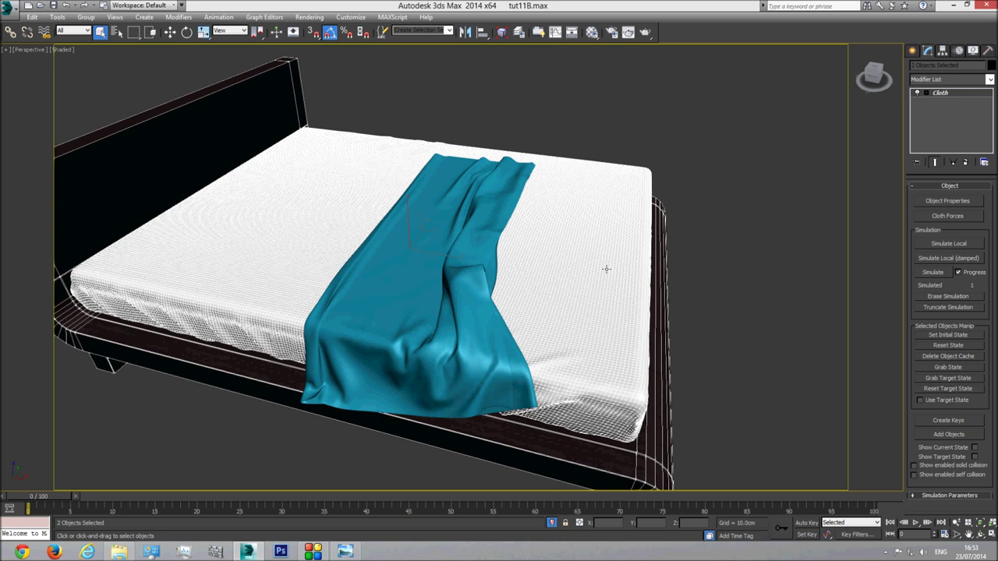
pyautogui.rightClick(940, 93)
pyautogui.click(921, 113)
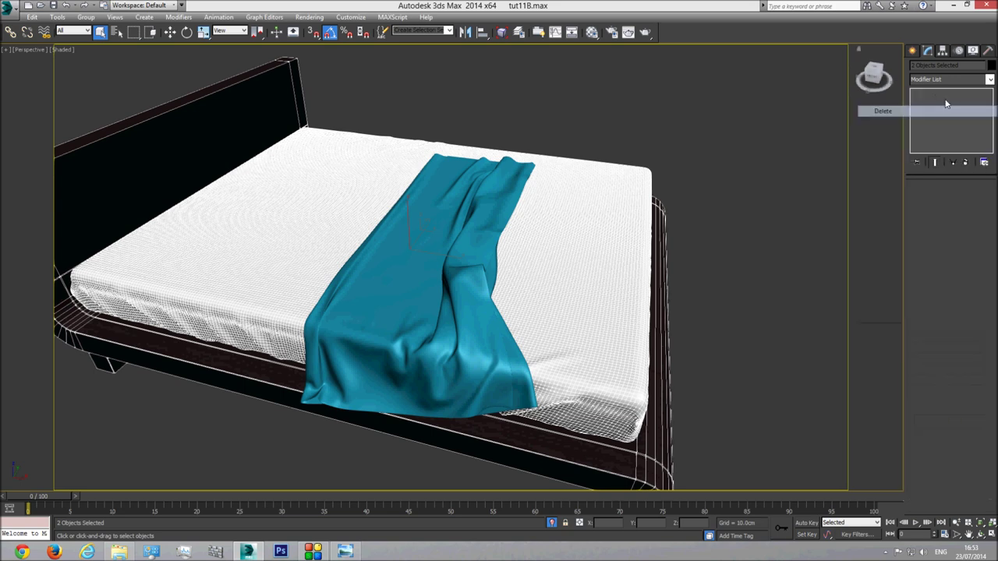
pyautogui.click(701, 156)
# Cut the TurboSmooth and Shell modifiers off the blanket's stack
pyautogui.click(522, 210)
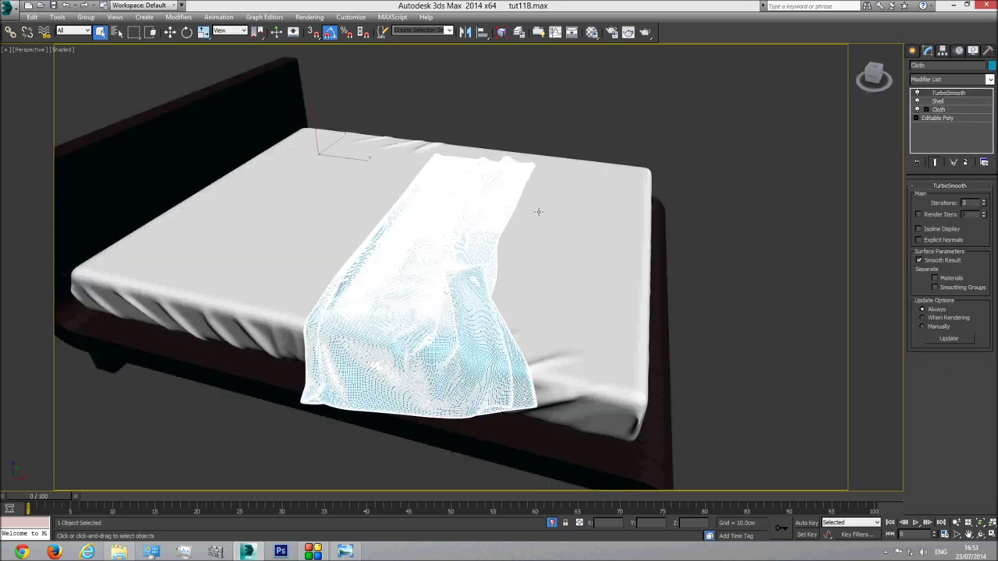
pyautogui.rightClick(943, 94)
pyautogui.click(877, 110)
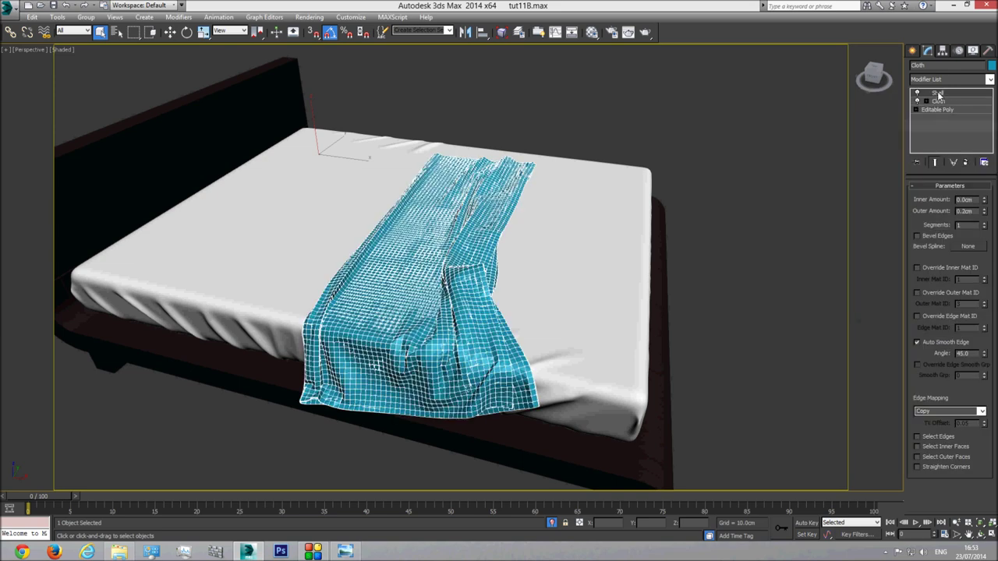
pyautogui.hotkey('ctrl', 'z')
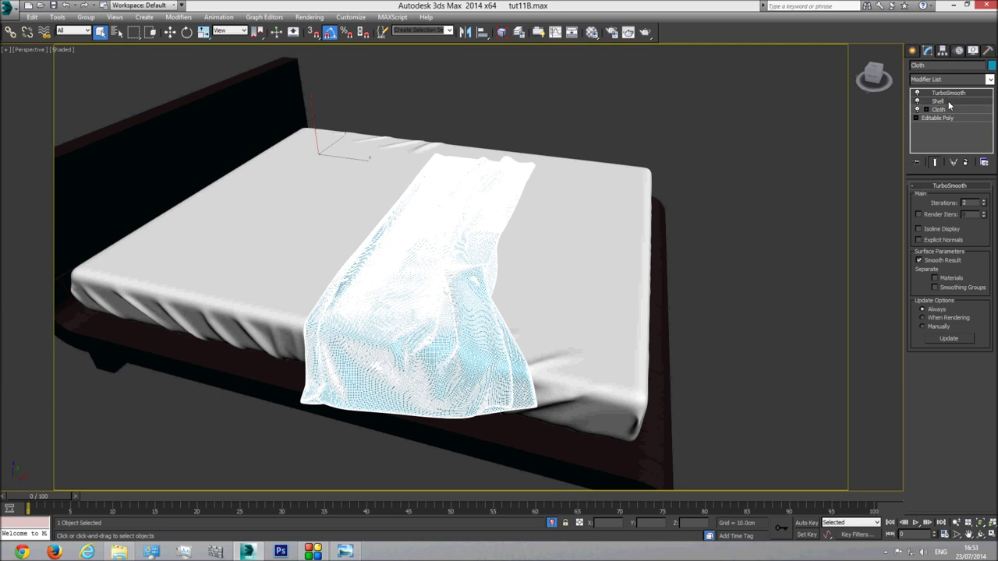
pyautogui.rightClick(941, 102)
pyautogui.click(895, 134)
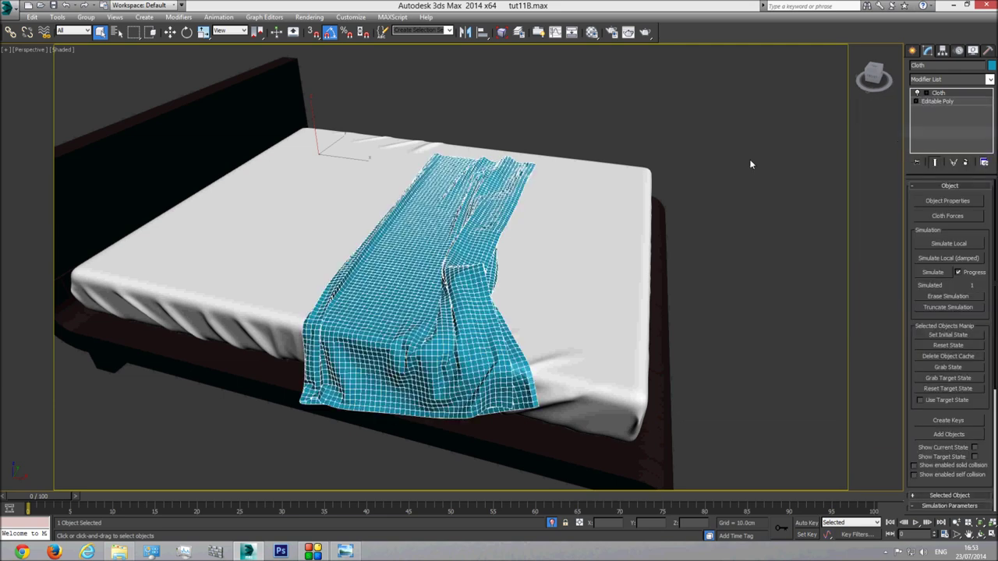
# Convert the blanket to Editable Poly and paste TurboSmooth and Shell back on
pyautogui.rightClick(430, 237)
pyautogui.moveTo(475, 326)
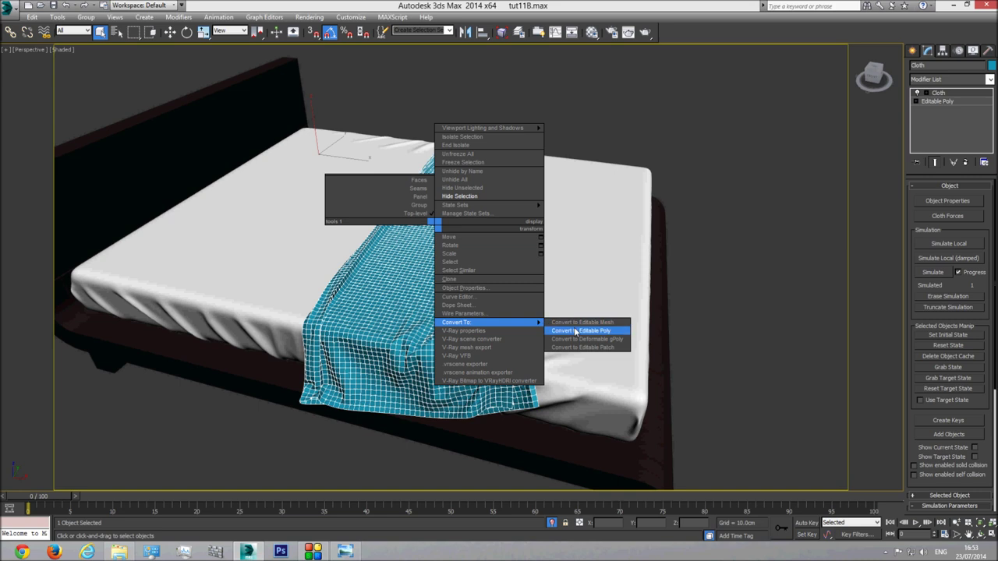
pyautogui.click(582, 327)
pyautogui.rightClick(946, 127)
pyautogui.click(943, 128)
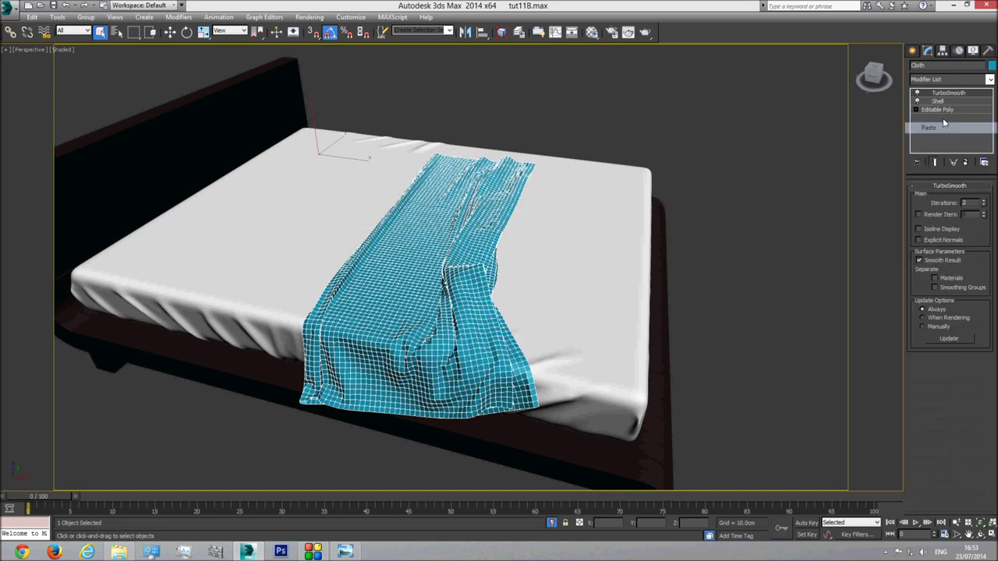
# Deselect the blanket and view the scene through Camera001
pyautogui.click(716, 123)
pyautogui.click(463, 206)
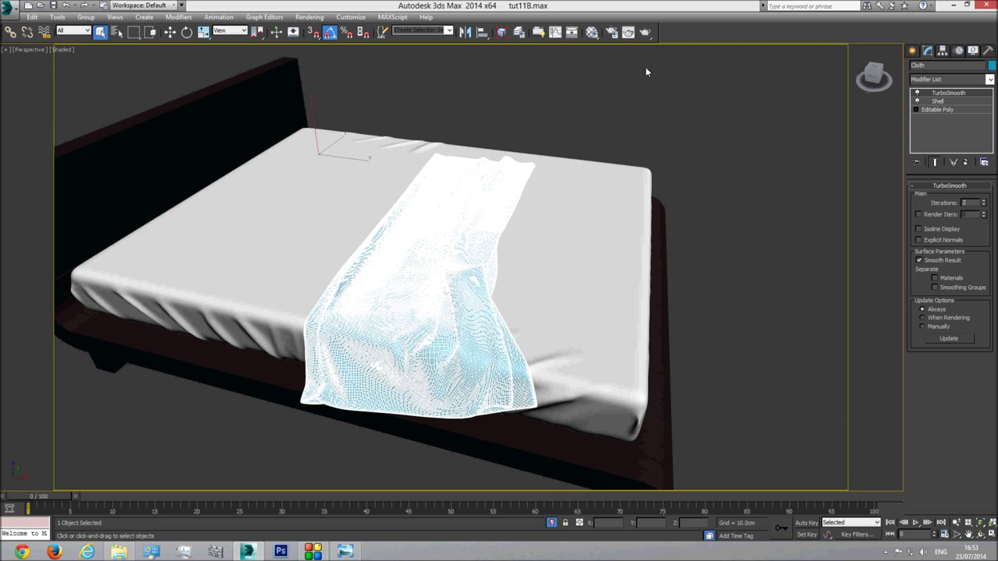
pyautogui.click(546, 102)
pyautogui.click(469, 194)
pyautogui.click(790, 176)
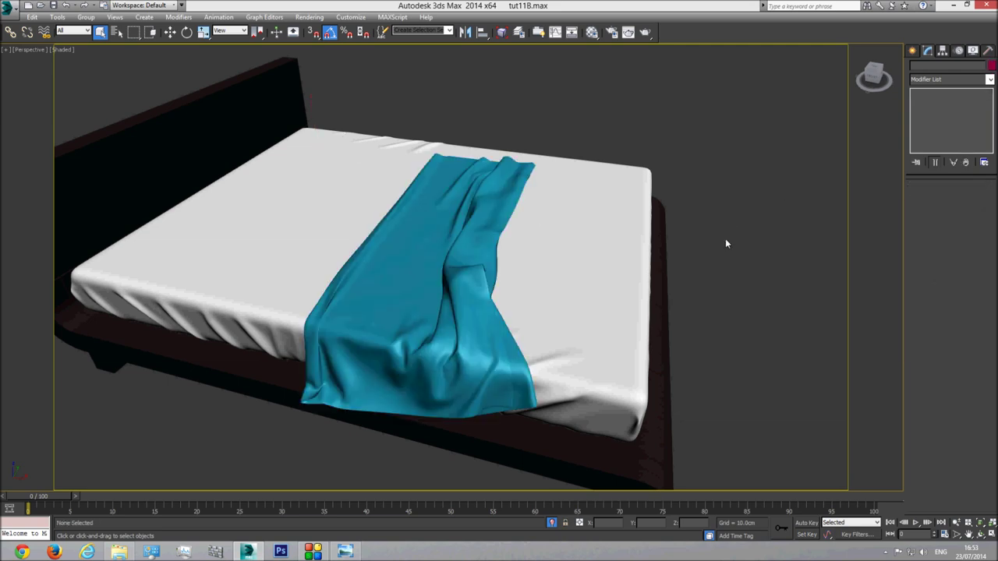
pyautogui.press('c')
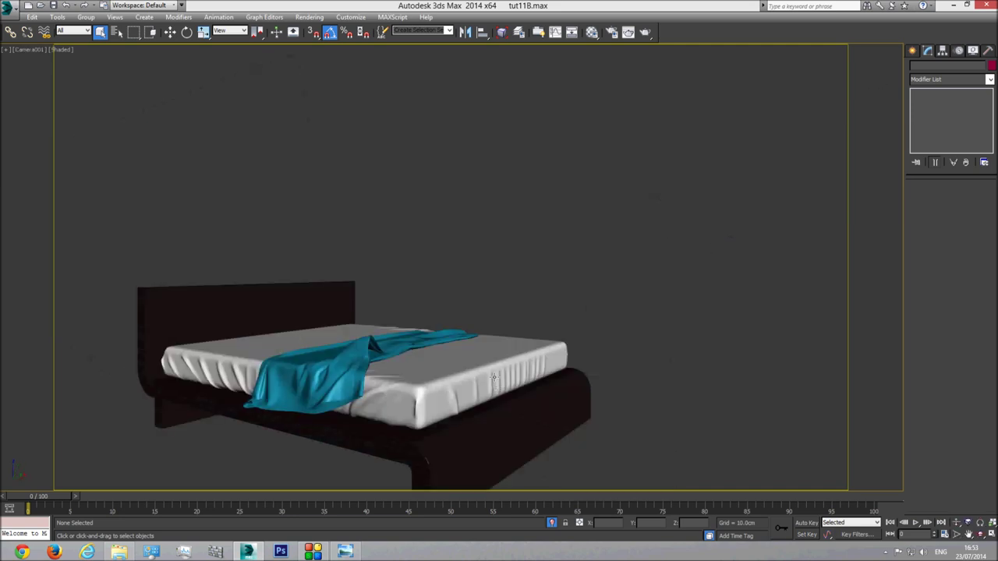
pyautogui.click(354, 350)
pyautogui.click(354, 351)
pyautogui.click(458, 269)
# Centre the blanket's pivot on the object using Affect Pivot Only
pyautogui.click(373, 345)
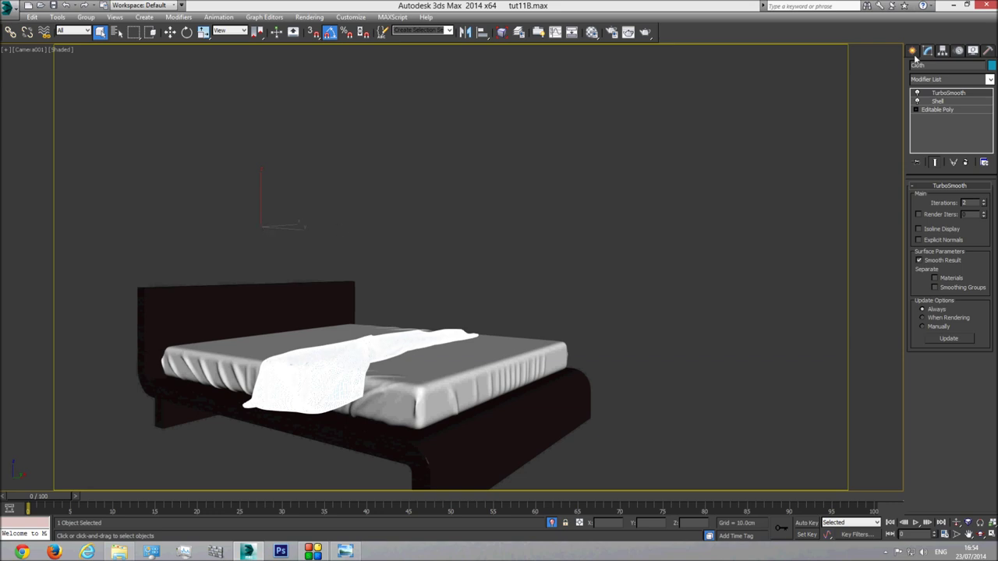
pyautogui.click(941, 51)
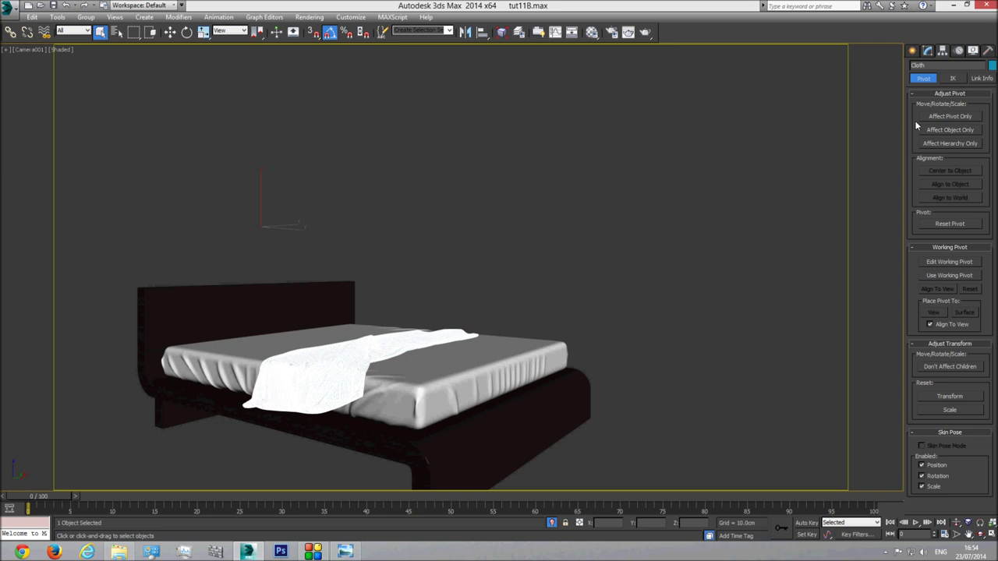
pyautogui.click(949, 117)
pyautogui.click(954, 171)
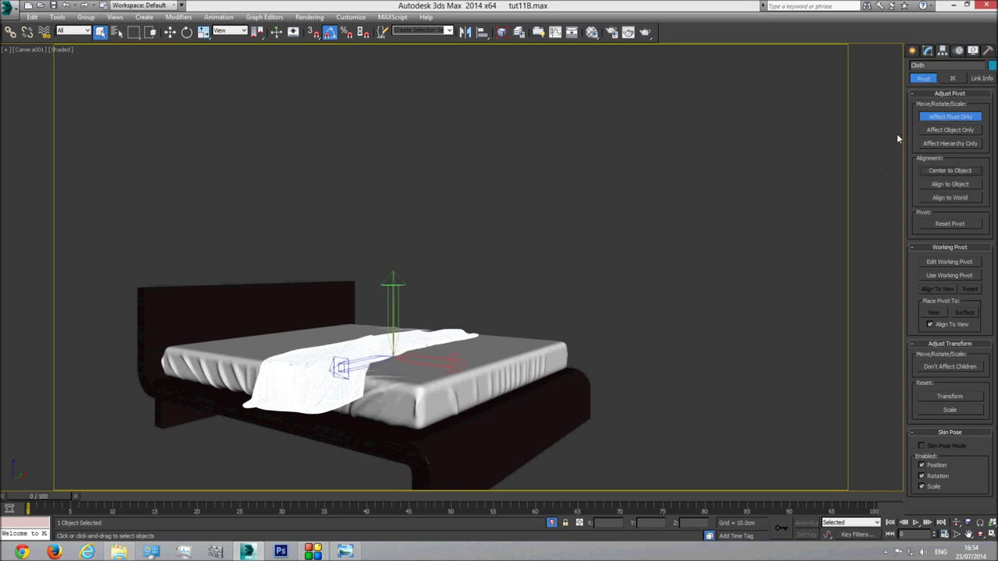
pyautogui.click(946, 118)
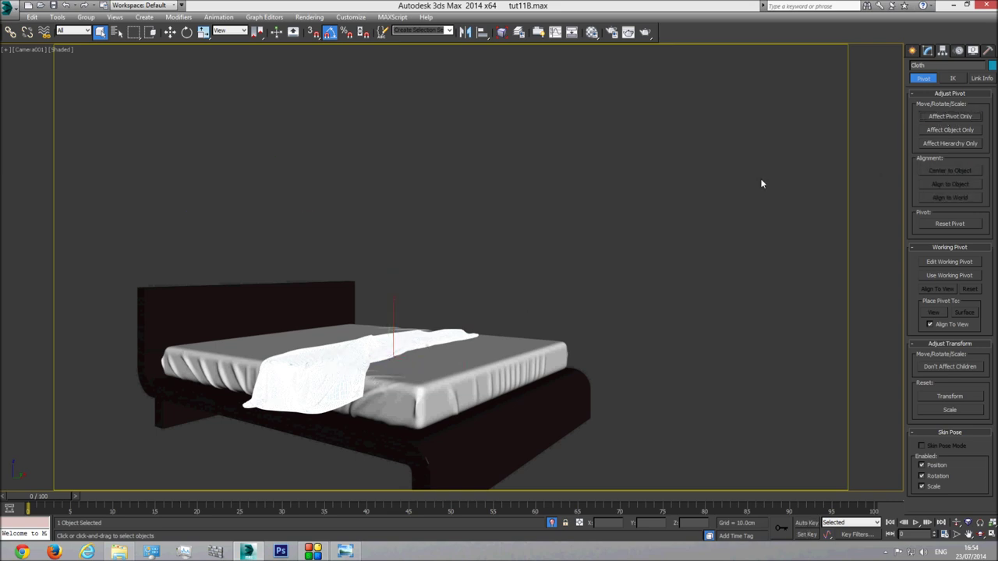
# Add a Mirror modifier on X to the blanket and deselect it
pyautogui.click(927, 50)
pyautogui.click(950, 79)
pyautogui.scroll(-10, 947, 304)
pyautogui.scroll(7, 938, 212)
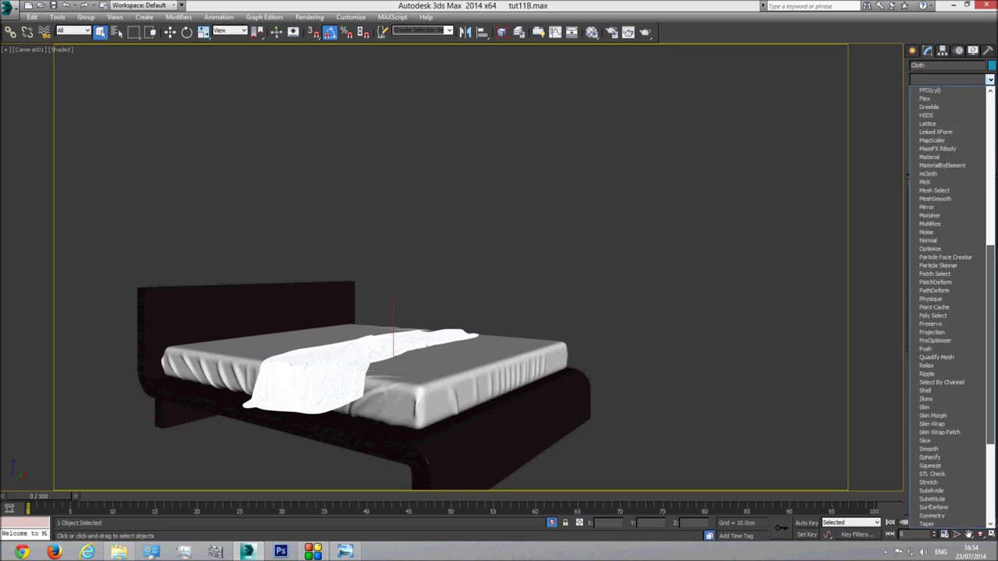
pyautogui.click(927, 207)
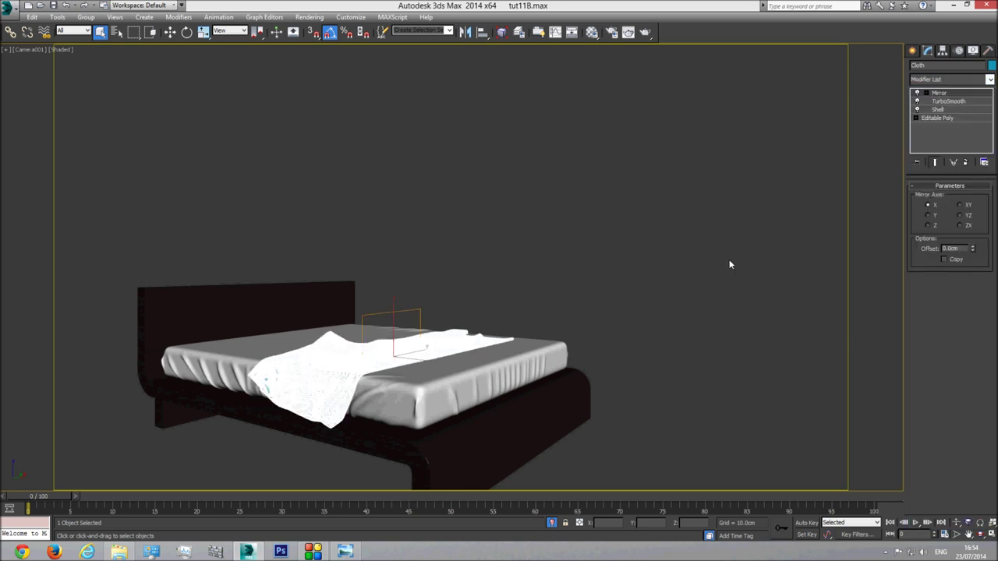
pyautogui.click(514, 249)
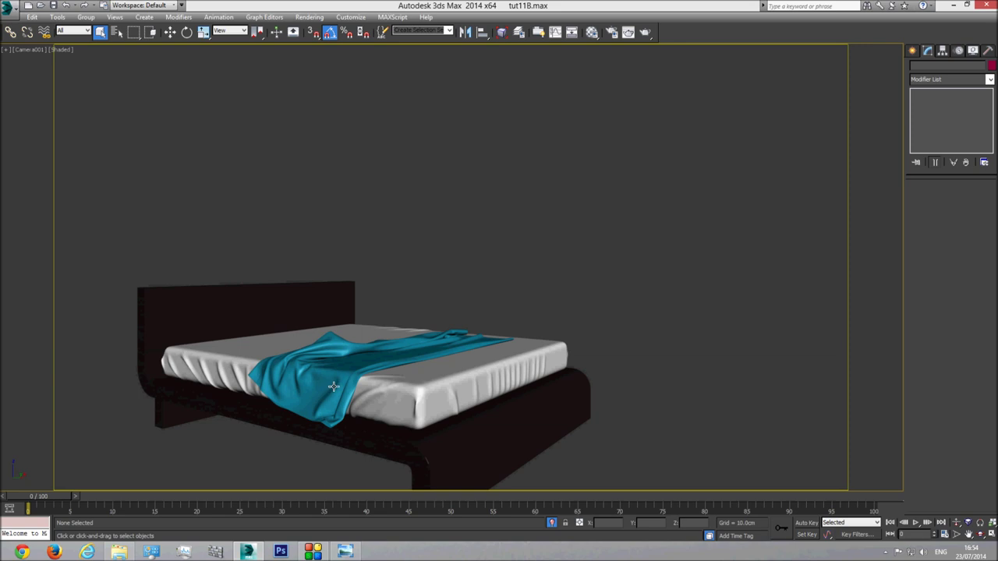
# Nudge the blanket slightly along Y with the Move tool
pyautogui.click(353, 369)
pyautogui.click(169, 31)
pyautogui.moveTo(419, 351); pyautogui.dragTo(417, 352)
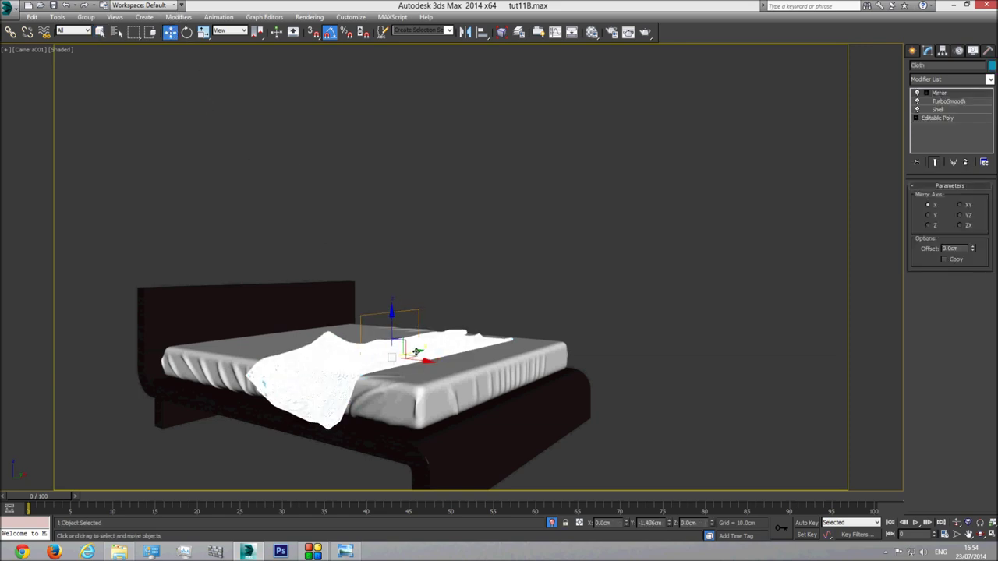
pyautogui.click(460, 307)
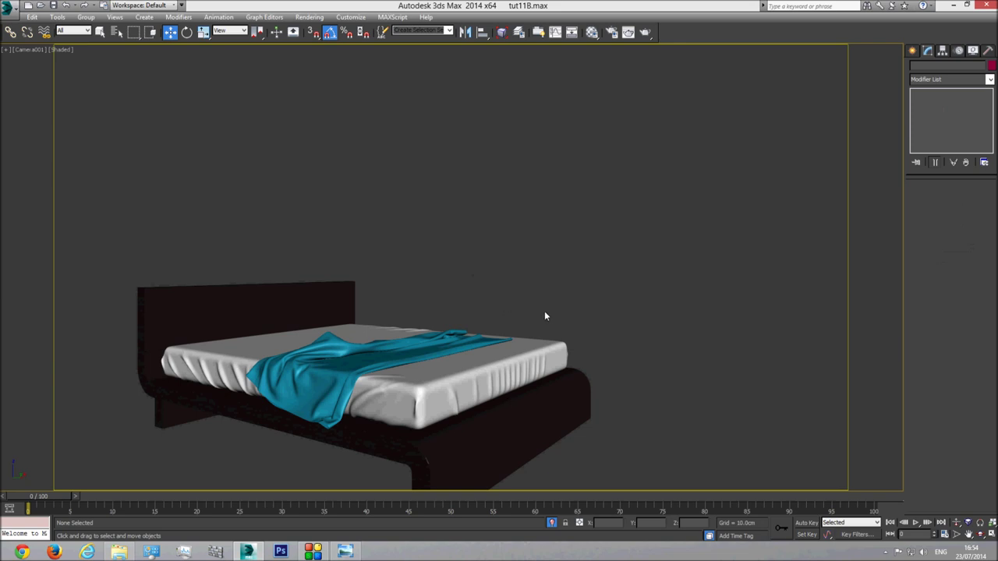
# In Perspective view, toggle the Mirror modifier and switch off TurboSmooth to reveal the coarse mesh
pyautogui.click(328, 340)
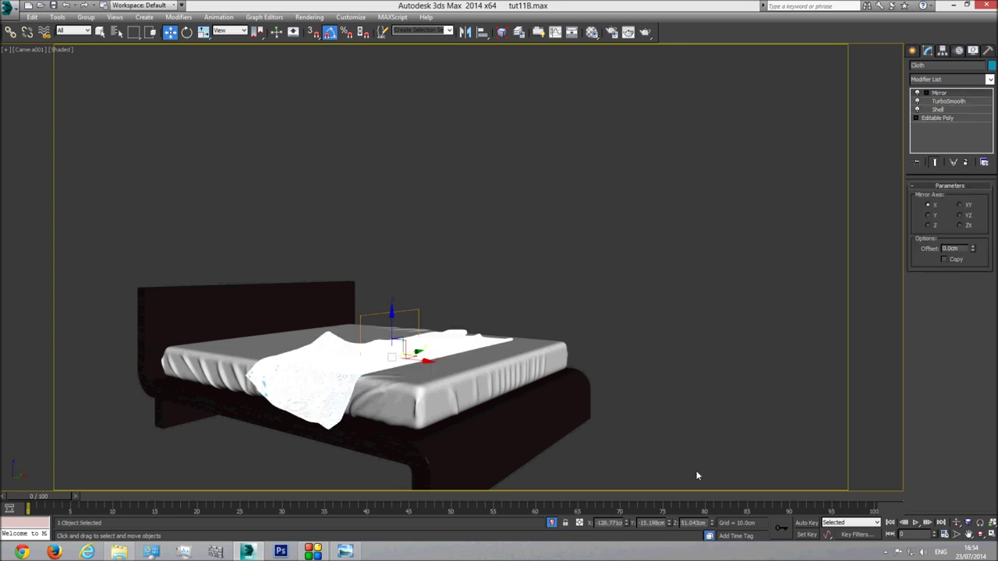
pyautogui.press('p')
pyautogui.scroll(3, 478, 311)
pyautogui.keyDown('alt'); pyautogui.moveTo(478, 311); pyautogui.dragTo(531, 331, button='middle'); pyautogui.keyUp('alt')
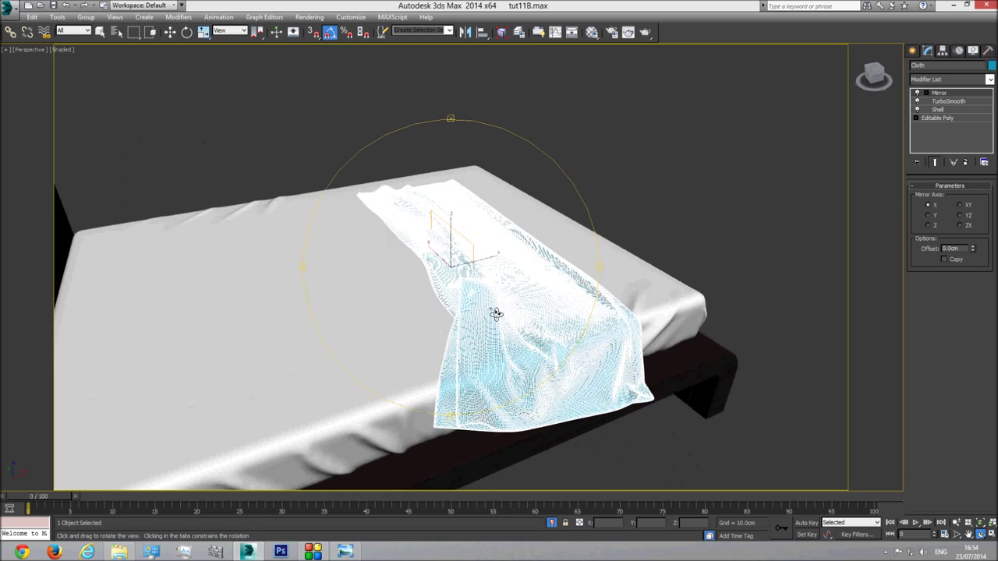
pyautogui.scroll(5, 477, 313)
pyautogui.rightClick(930, 91)
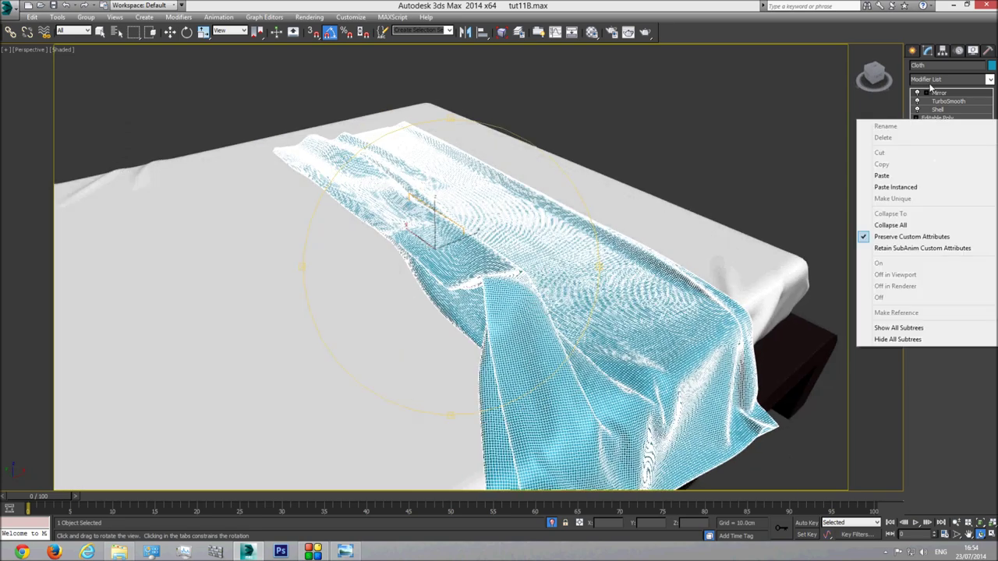
pyautogui.click(918, 92)
pyautogui.click(917, 93)
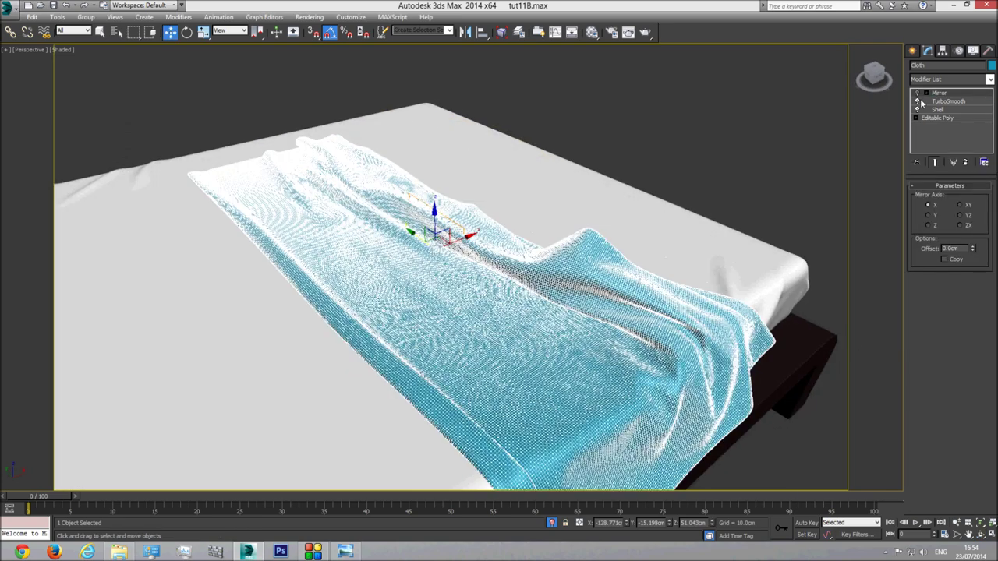
pyautogui.click(917, 102)
# Orbit around the blanket and select its base Editable Poly level
pyautogui.click(981, 535)
pyautogui.moveTo(498, 265); pyautogui.dragTo(316, 275)
pyautogui.scroll(5, 316, 274)
pyautogui.press('w')
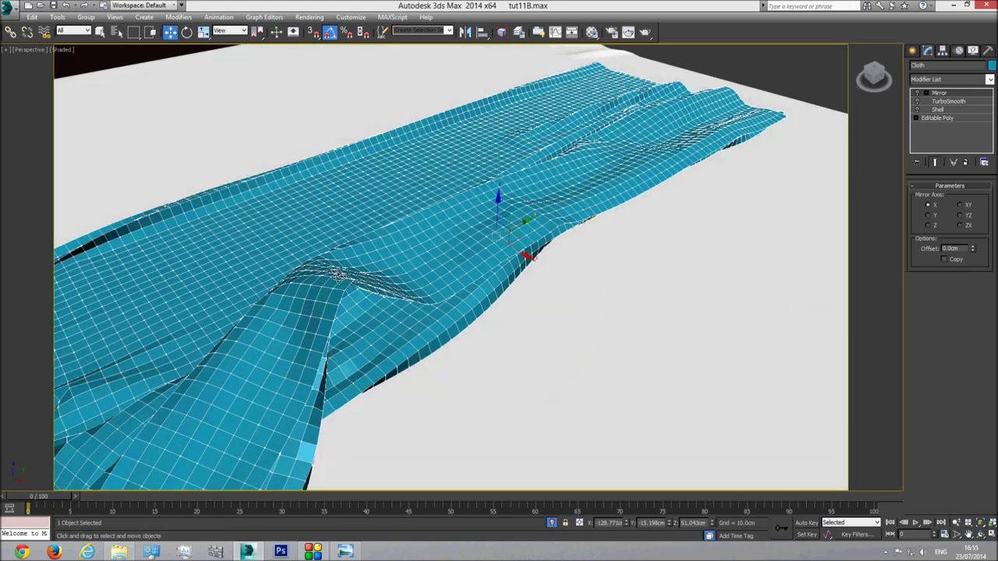
pyautogui.click(939, 118)
# In Polygon mode with Soft Selection and a wider falloff, push a central fold down
pyautogui.click(960, 197)
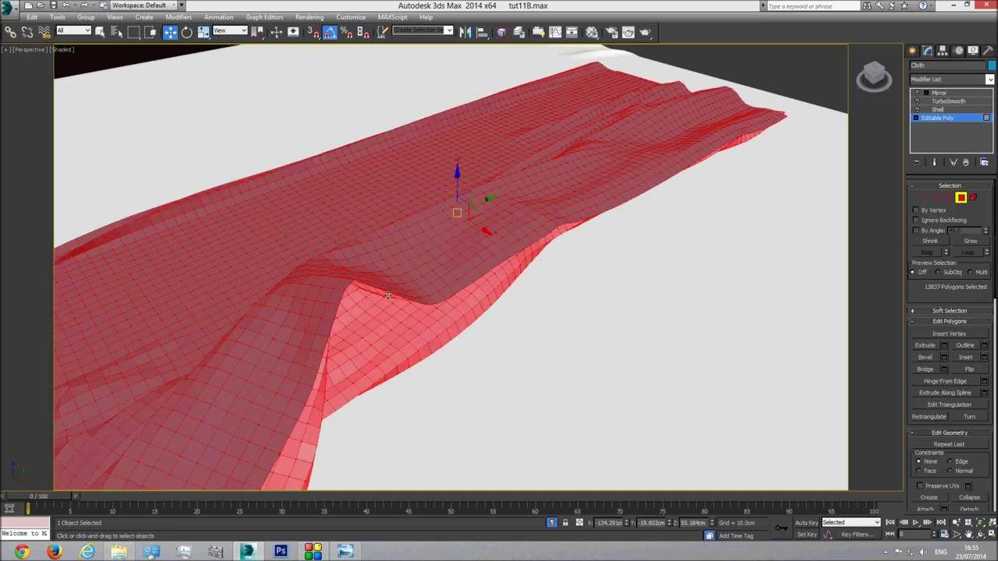
pyautogui.click(343, 284)
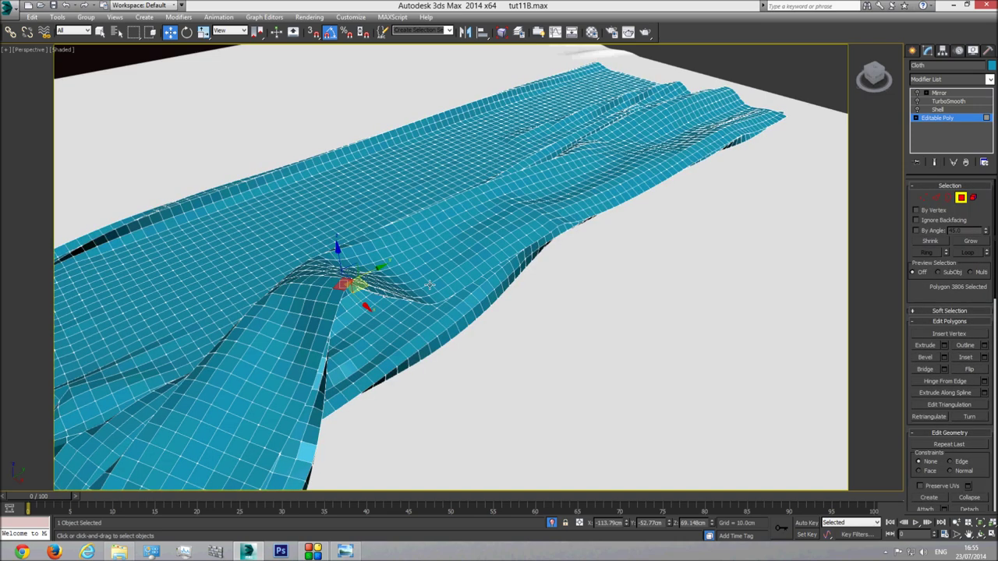
pyautogui.click(951, 311)
pyautogui.click(927, 285)
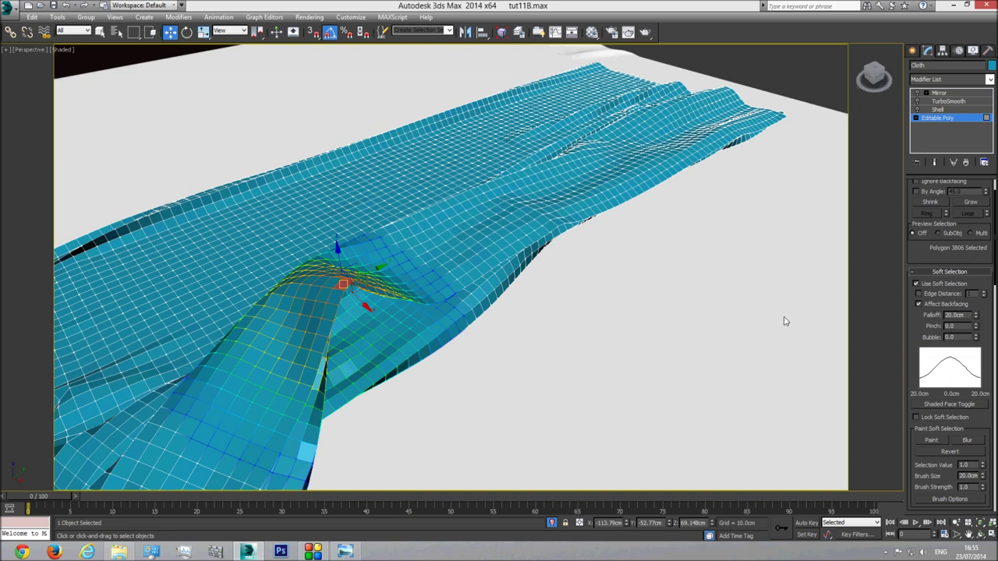
pyautogui.moveTo(339, 255); pyautogui.dragTo(340, 285)
pyautogui.moveTo(976, 316); pyautogui.dragTo(976, 349)
pyautogui.moveTo(338, 258); pyautogui.dragTo(340, 294)
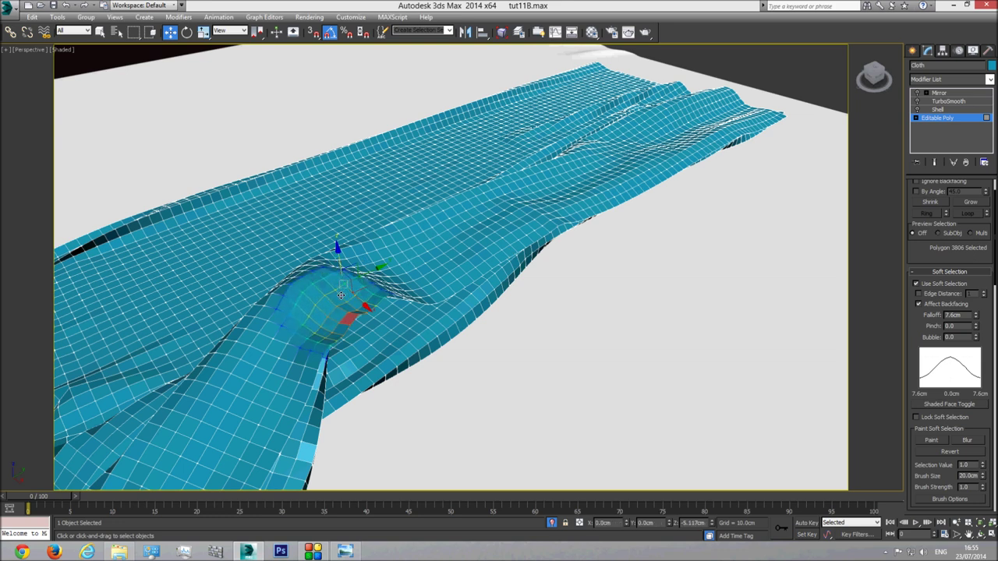
# Push another fold area down, rotate one polygon patch, then exit and show the mirrored smoothed blanket
pyautogui.click(313, 274)
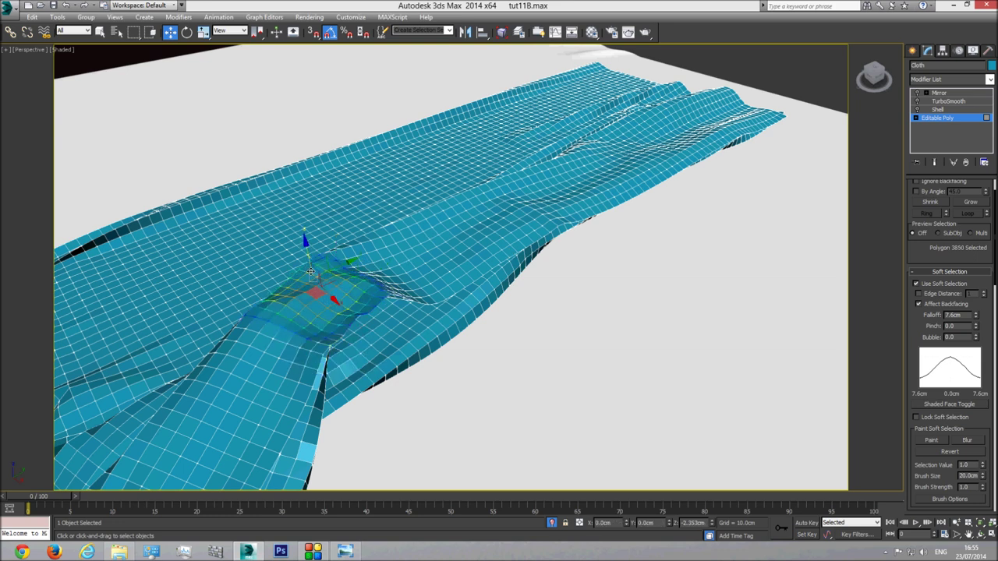
pyautogui.click(268, 312)
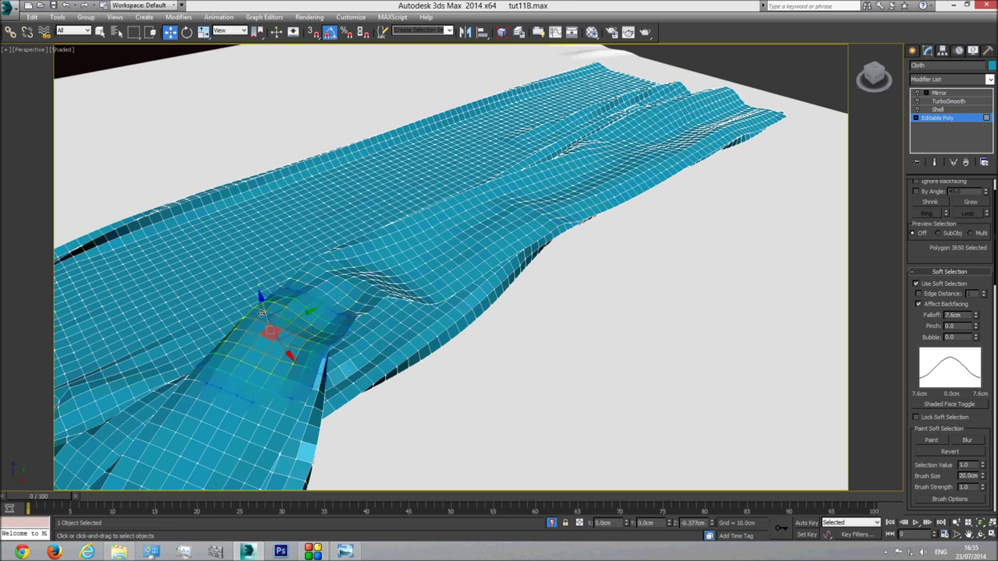
pyautogui.click(360, 263)
pyautogui.moveTo(362, 263); pyautogui.dragTo(348, 317)
pyautogui.click(343, 295)
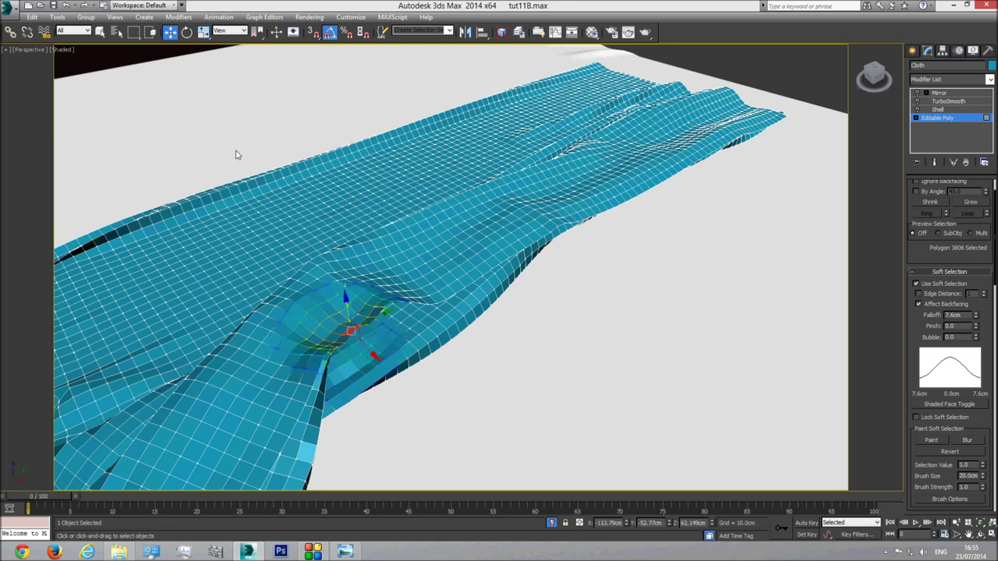
pyautogui.click(187, 31)
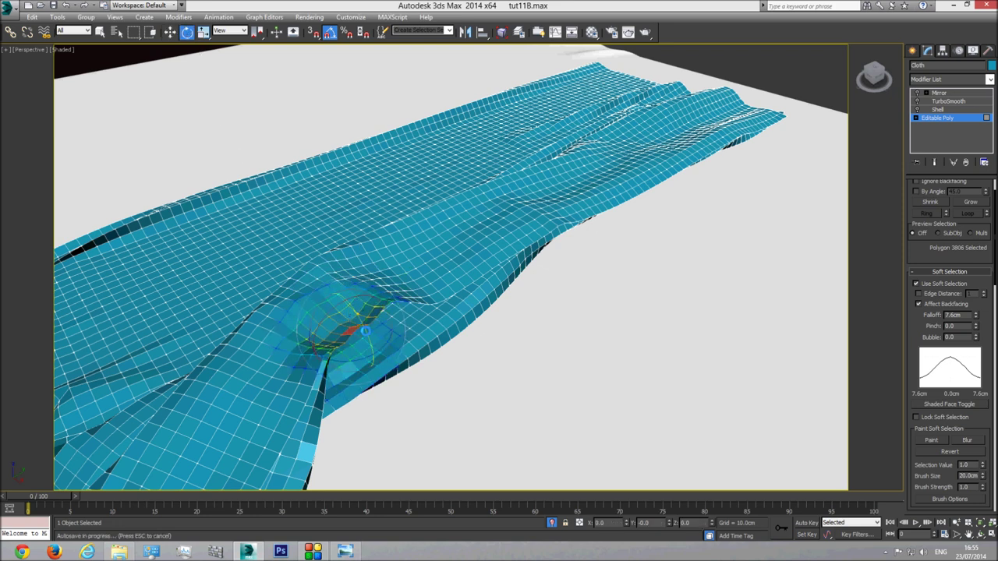
pyautogui.moveTo(364, 330); pyautogui.dragTo(337, 354)
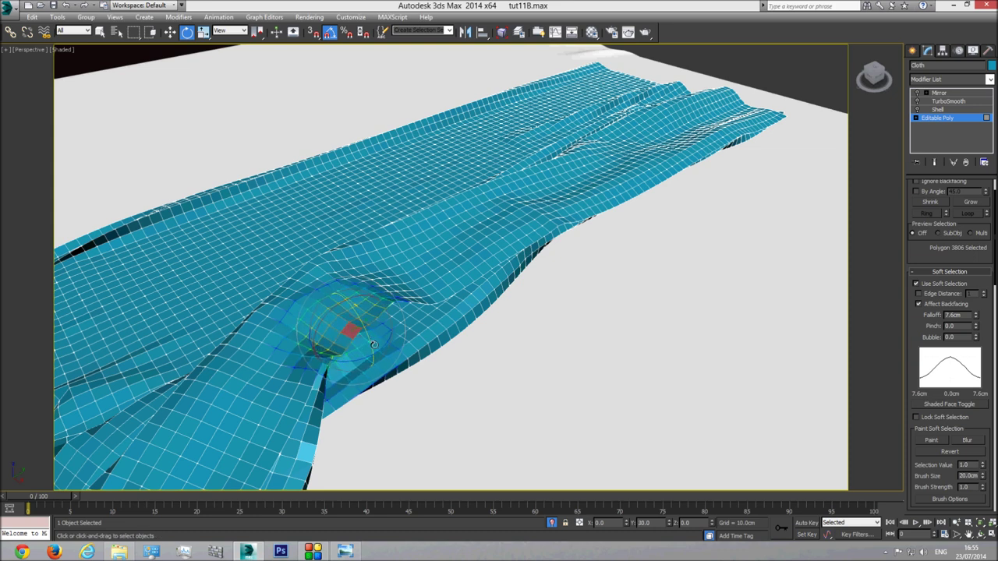
pyautogui.click(943, 120)
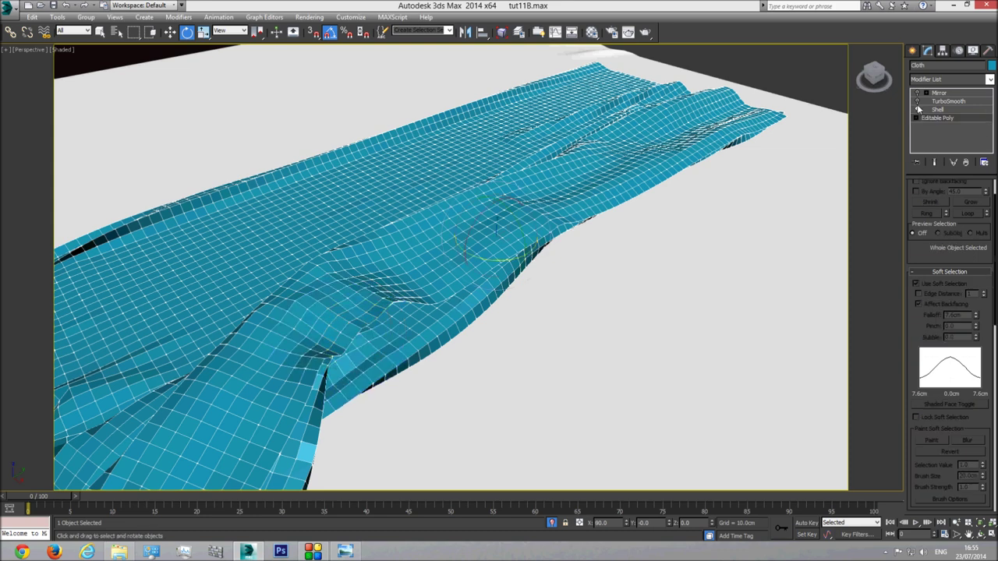
pyautogui.click(940, 93)
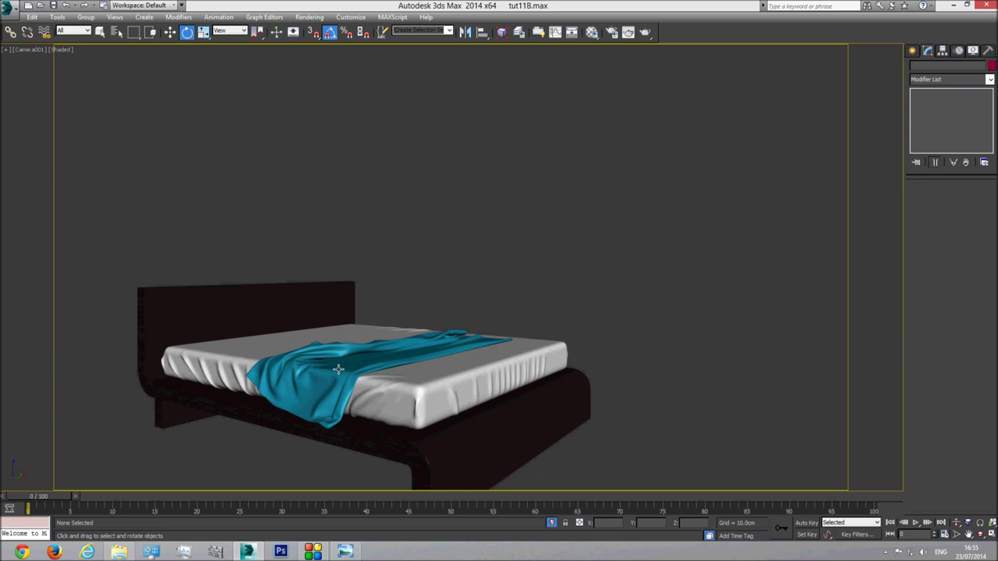
# Switch to a perspective view orbited above the bed and select the blanket
pyautogui.press('p')
pyautogui.click(980, 534)
pyautogui.moveTo(415, 315); pyautogui.dragTo(387, 323)
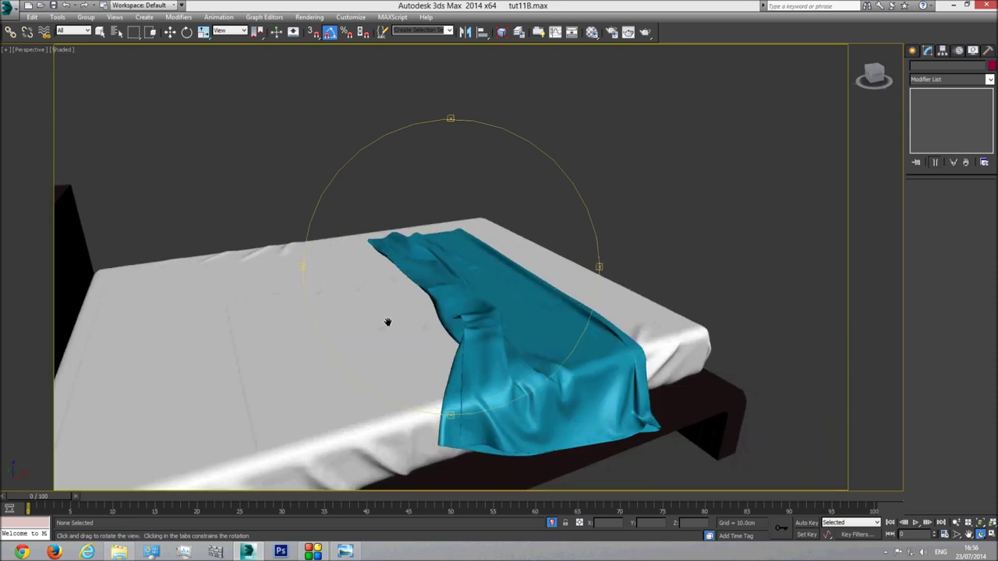
pyautogui.moveTo(501, 358); pyautogui.dragTo(534, 358)
pyautogui.press('e')
pyautogui.click(511, 350)
pyautogui.press('z')
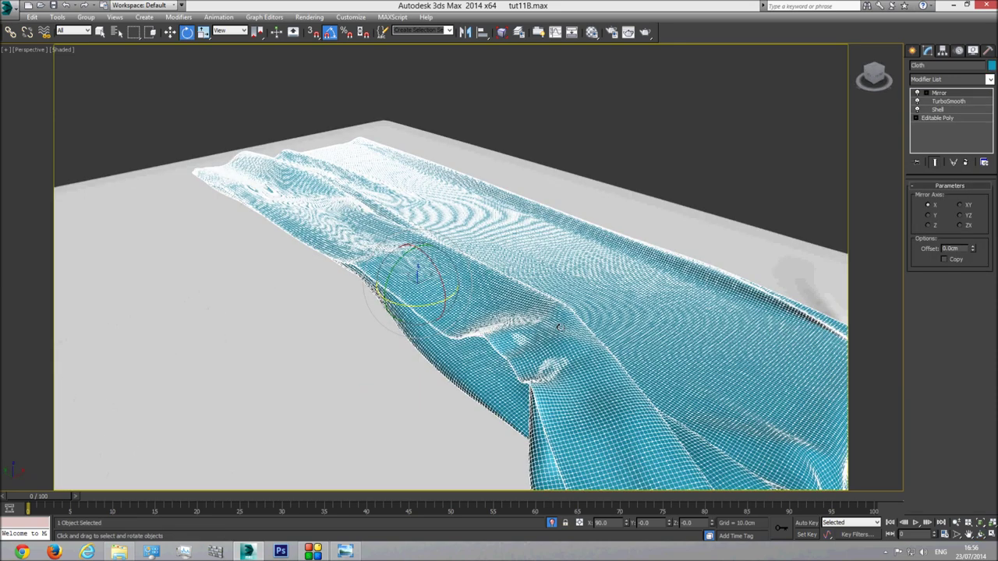
# Disable the blanket's Mirror, TurboSmooth and Shell modifiers and select polygons on the raised far fold
pyautogui.click(917, 93)
pyautogui.click(916, 102)
pyautogui.click(917, 110)
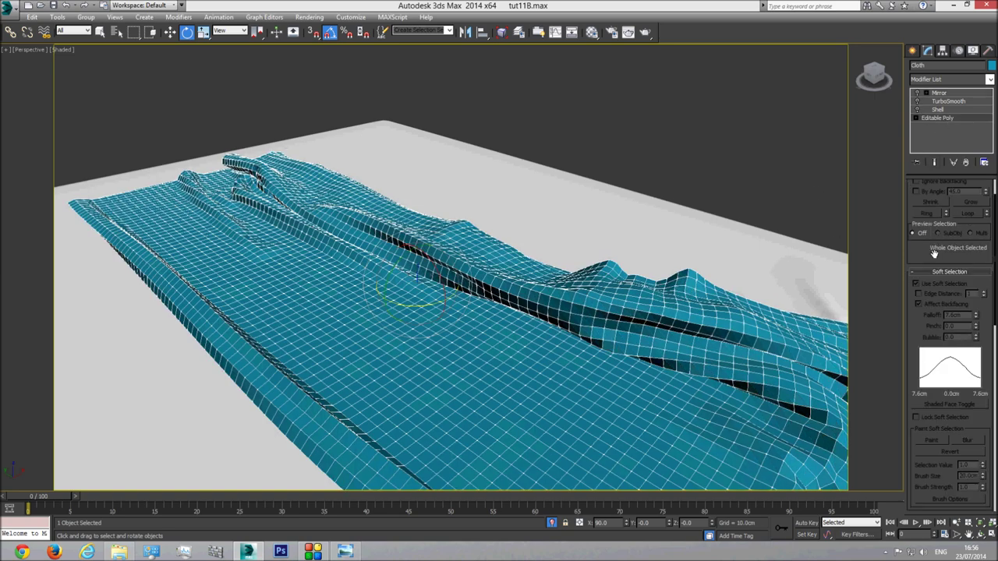
pyautogui.scroll(3, 934, 253)
pyautogui.click(960, 197)
pyautogui.click(639, 269)
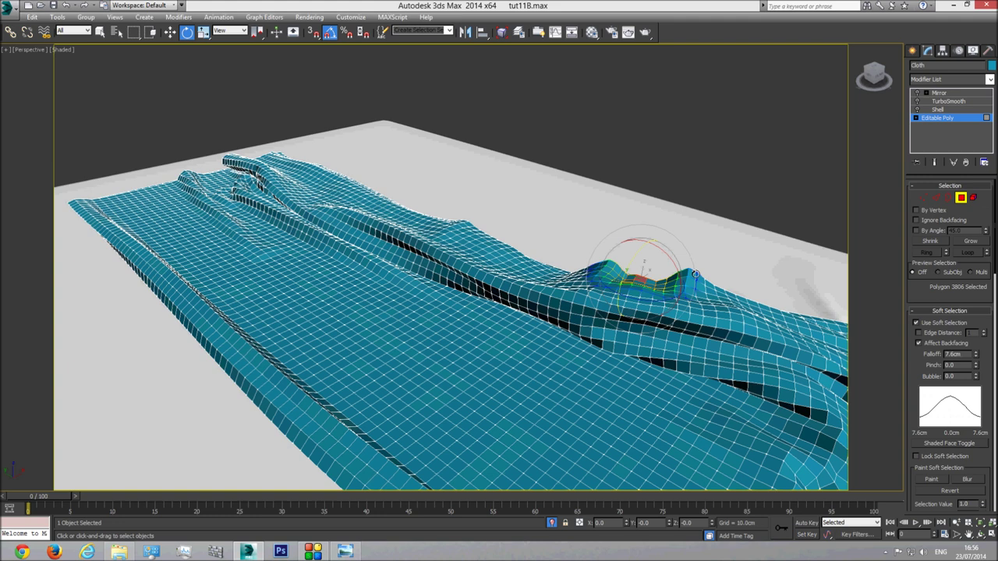
pyautogui.click(685, 268)
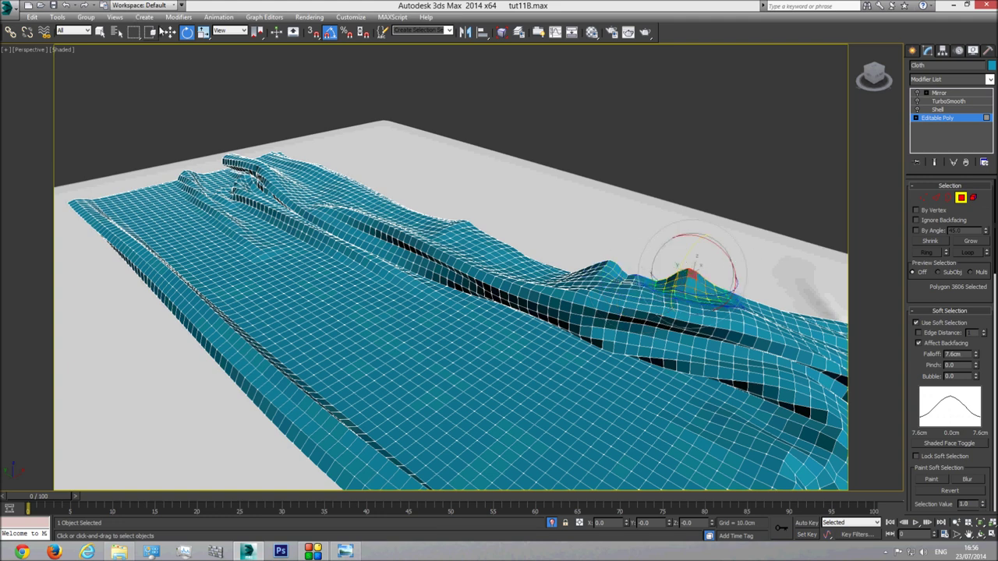
# Lower the soft-selected fold polygons slightly in Z, checking from another angle
pyautogui.click(170, 32)
pyautogui.moveTo(701, 243); pyautogui.dragTo(701, 247)
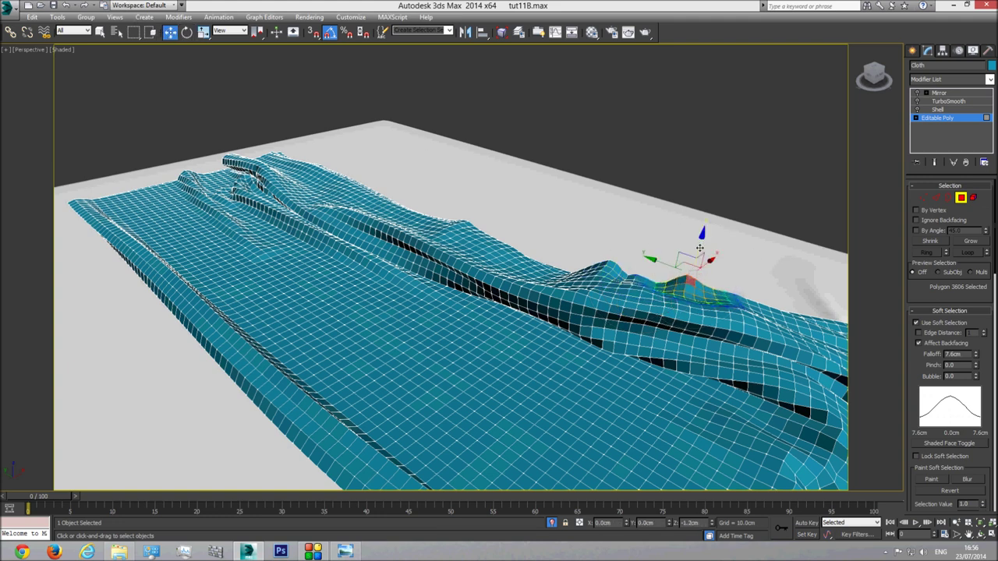
pyautogui.click(980, 534)
pyautogui.moveTo(468, 297); pyautogui.dragTo(389, 245)
pyautogui.hotkey('alt', 'z')
pyautogui.click(187, 32)
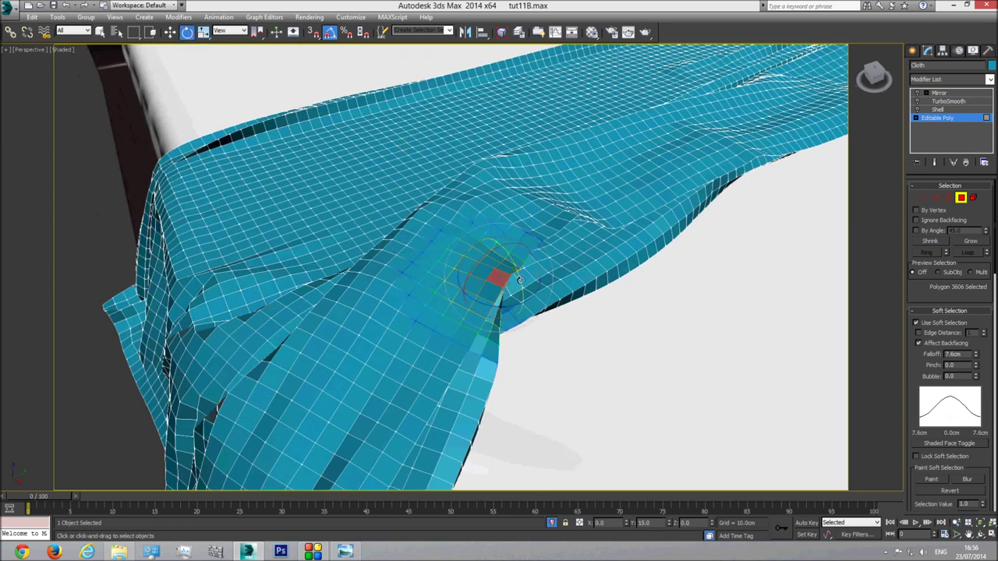
pyautogui.click(170, 32)
pyautogui.moveTo(497, 251); pyautogui.dragTo(497, 257)
pyautogui.click(570, 216)
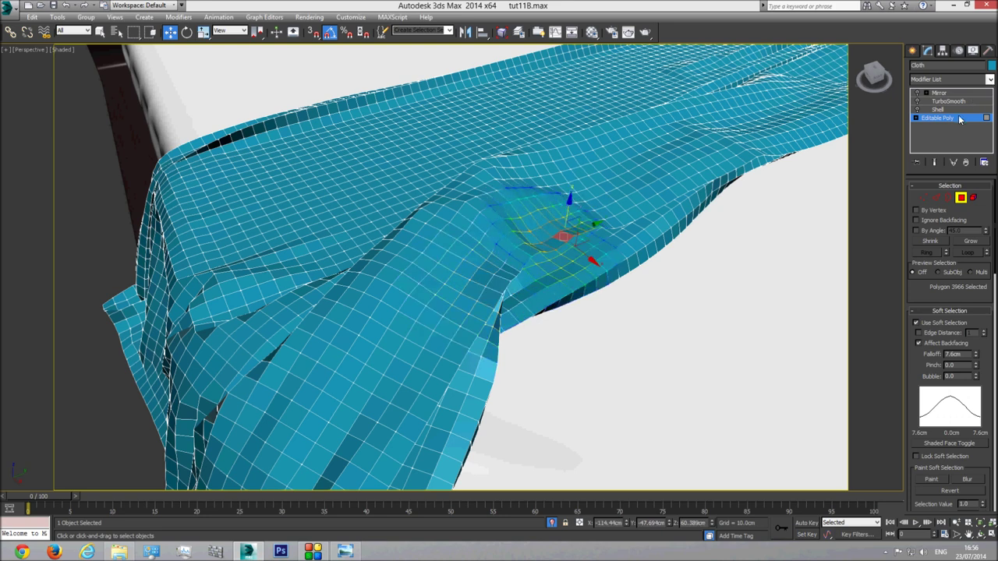
# Restore the mirrored, smoothed blanket and return to Camera001 with nothing selected
pyautogui.click(915, 113)
pyautogui.click(935, 93)
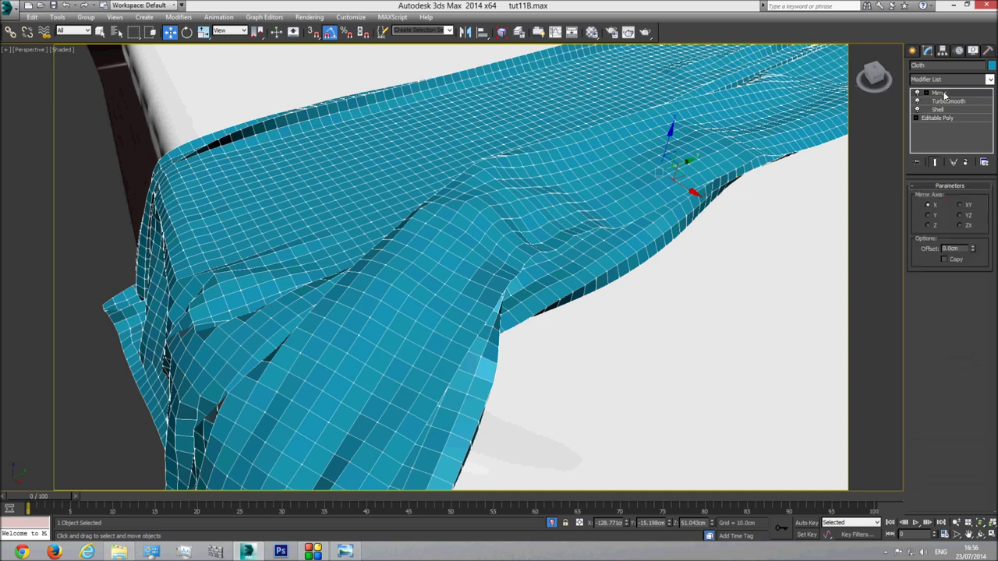
pyautogui.press('c')
pyautogui.click(477, 237)
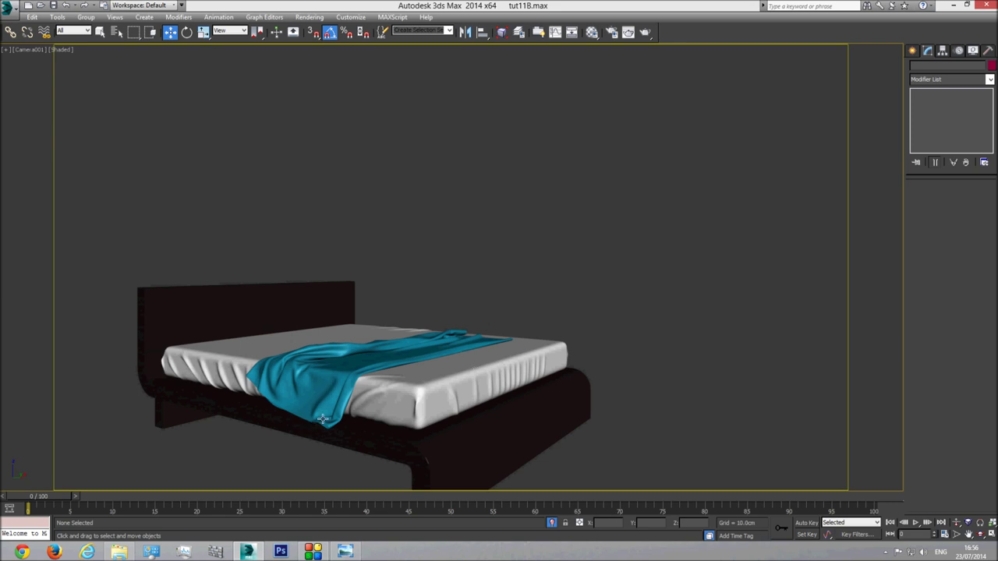
# Unhide all room objects and select the blanket
pyautogui.rightClick(528, 257)
pyautogui.click(555, 210)
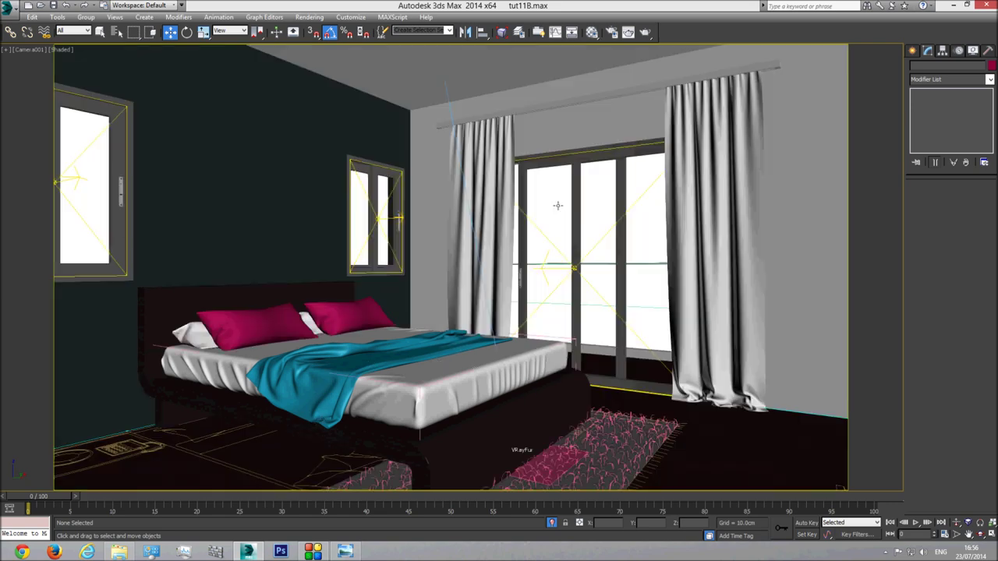
pyautogui.click(402, 350)
# Assign the Red pillow material to the blanket and bring up the reference bed photo
pyautogui.click(591, 34)
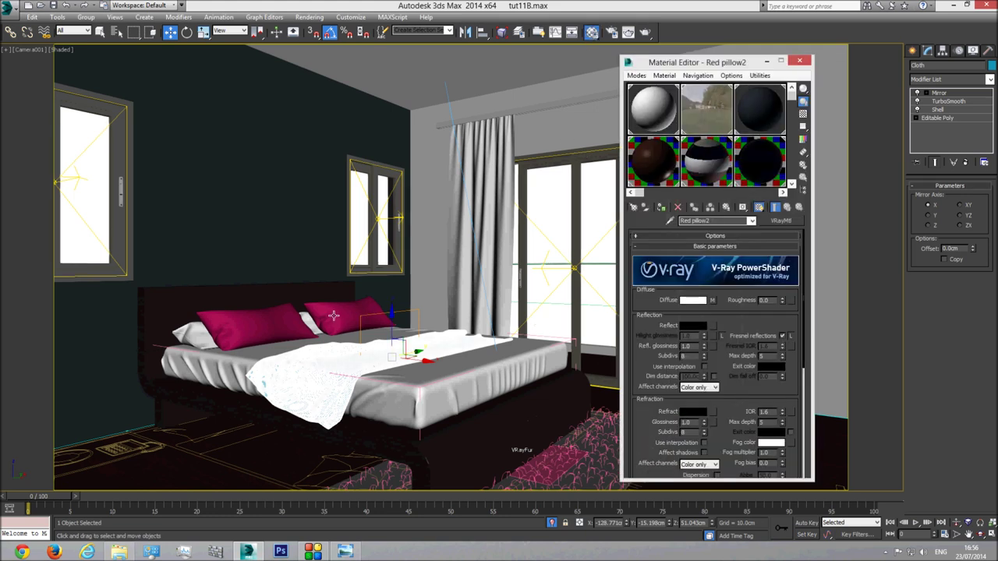
pyautogui.click(791, 184)
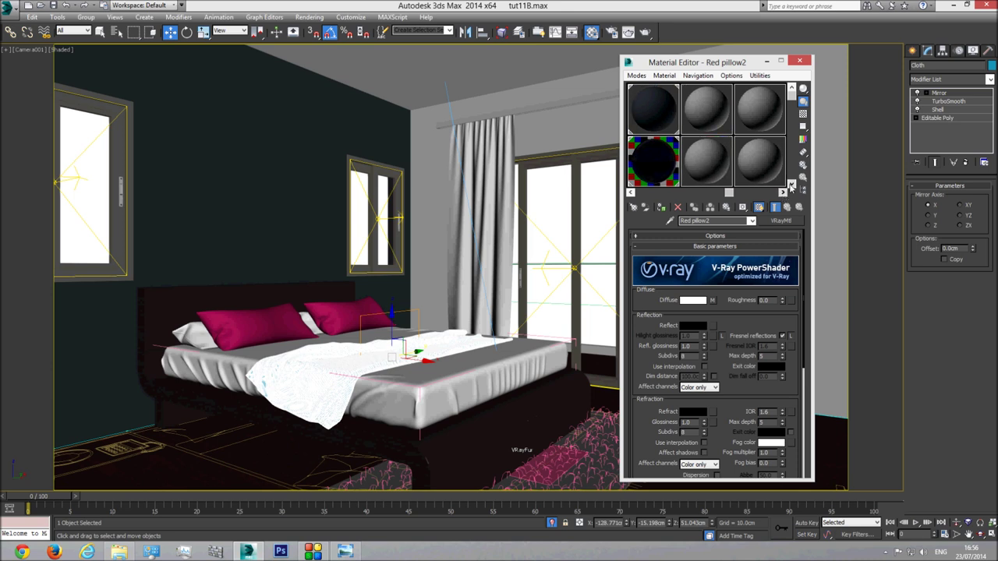
pyautogui.click(754, 162)
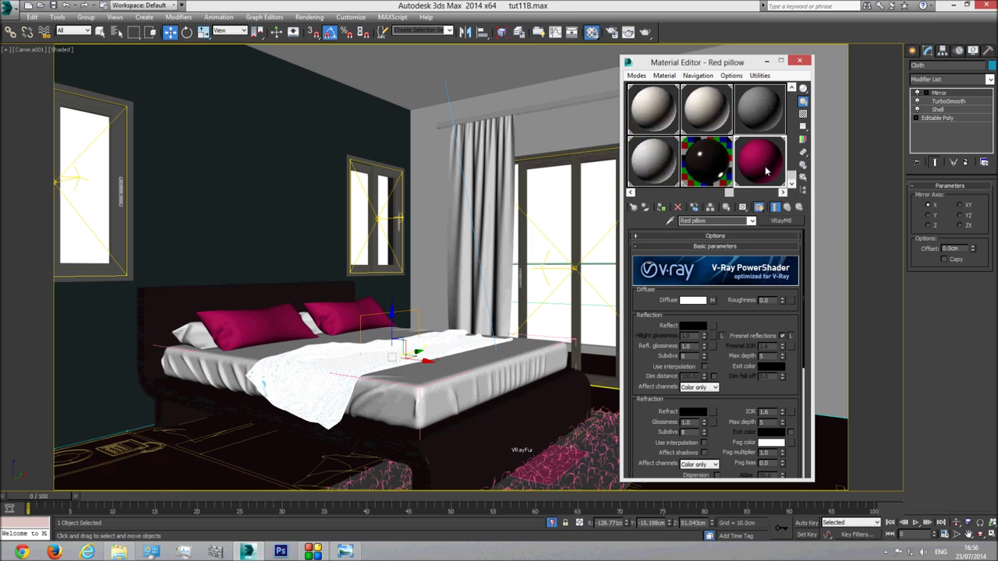
pyautogui.click(663, 208)
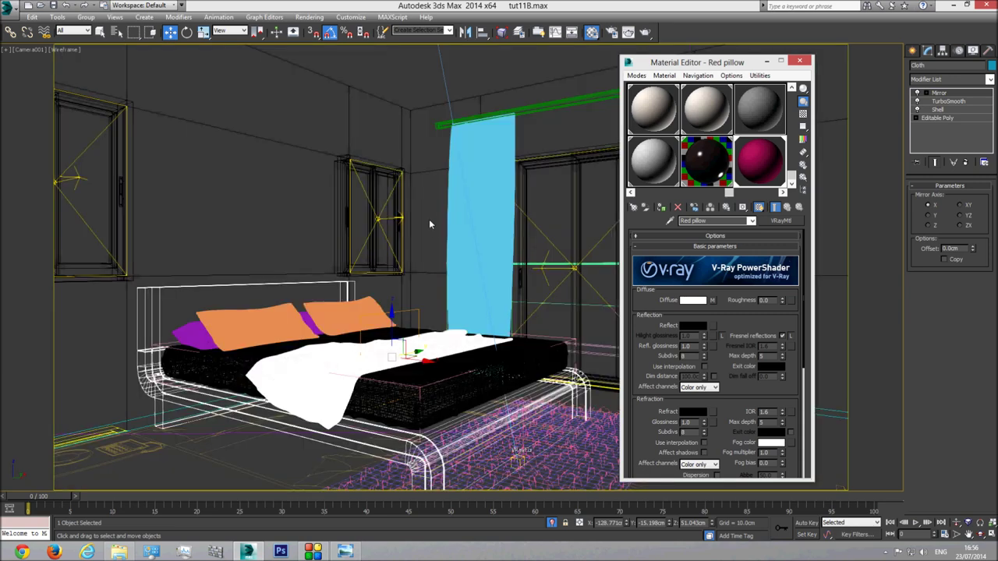
pyautogui.click(429, 219)
pyautogui.click(343, 550)
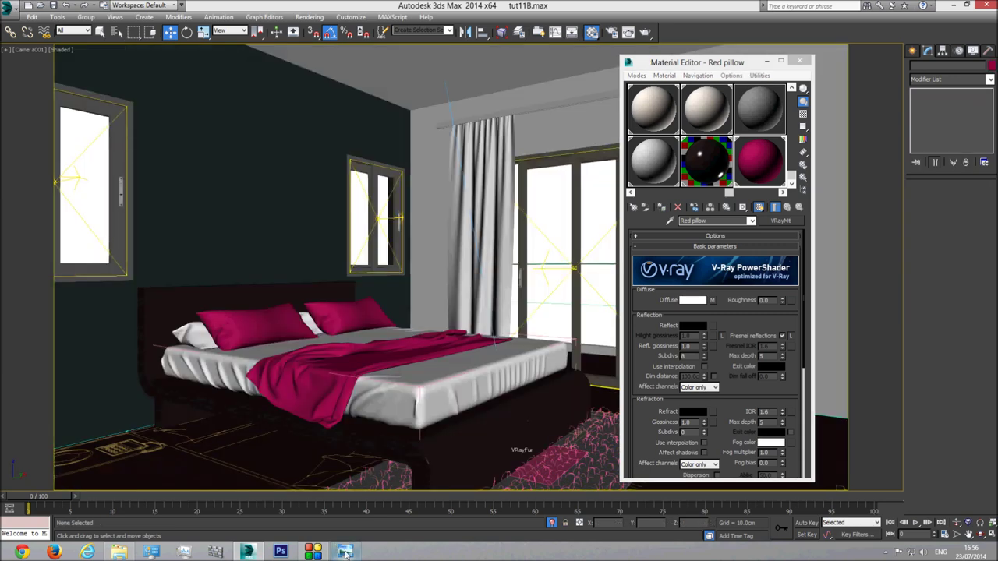
pyautogui.scroll(2, 678, 331)
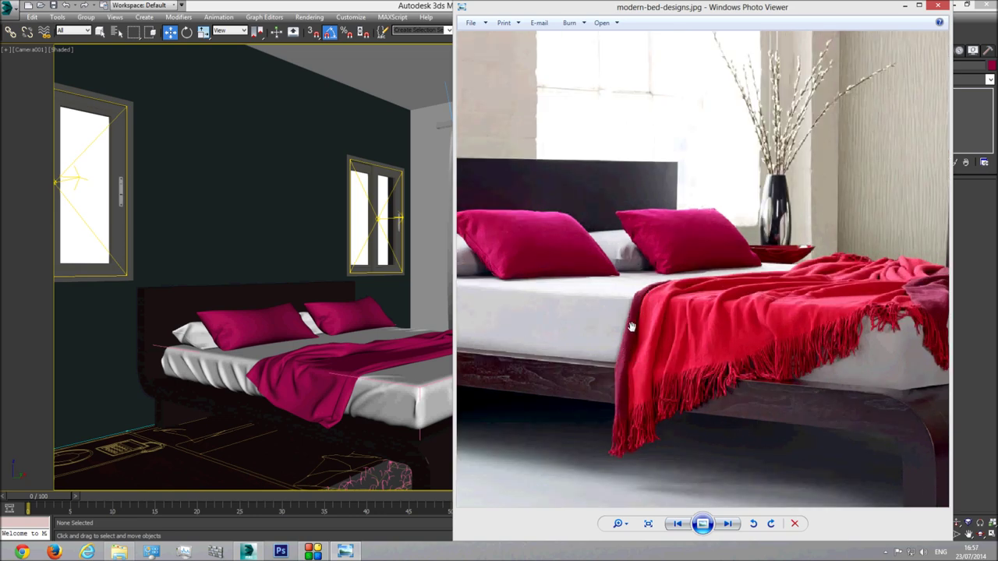
# Pan the enlarged modern-bed-designs.jpg photo across the bed's red throw
pyautogui.moveTo(807, 305); pyautogui.dragTo(750, 322)
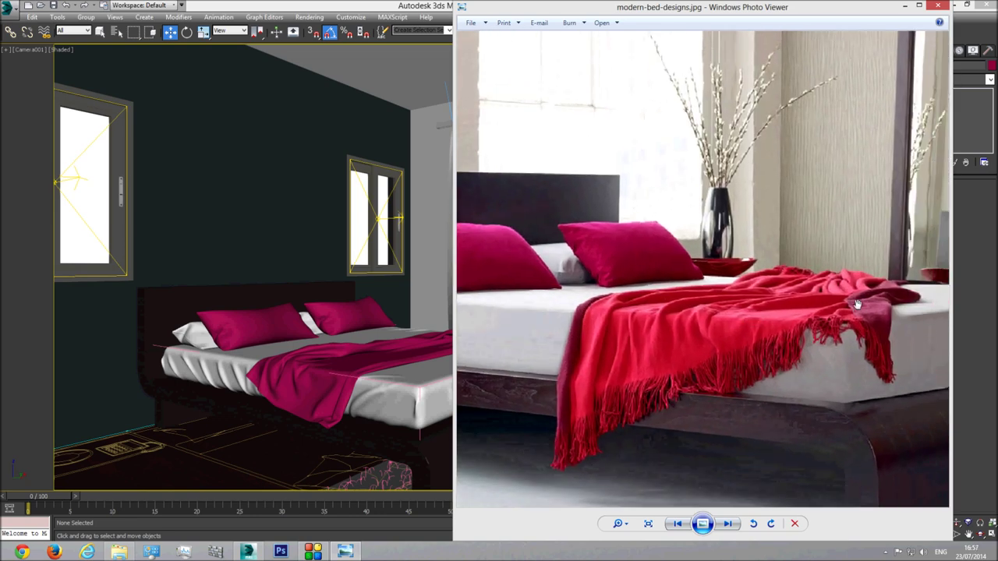